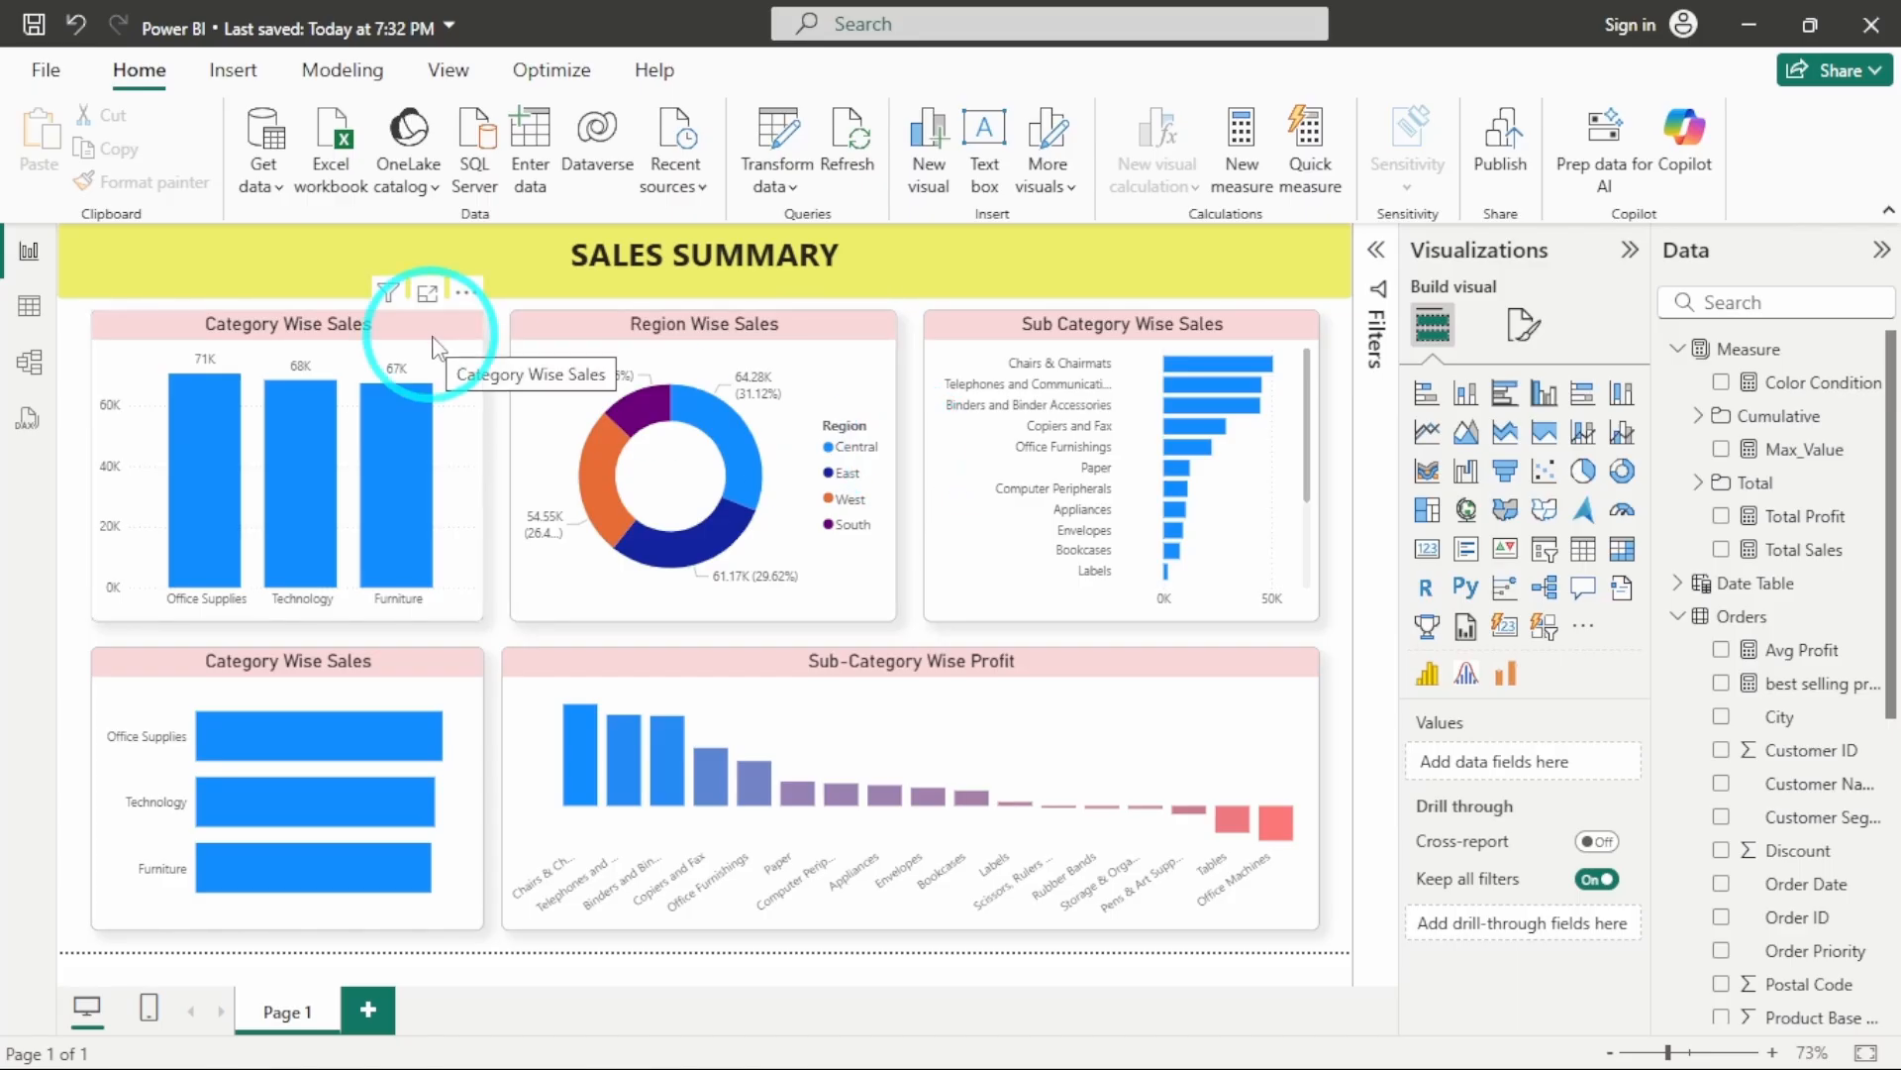
Open the Orders table in table view and examine its columns from Row ID through Customer ID
left_click(10, 313)
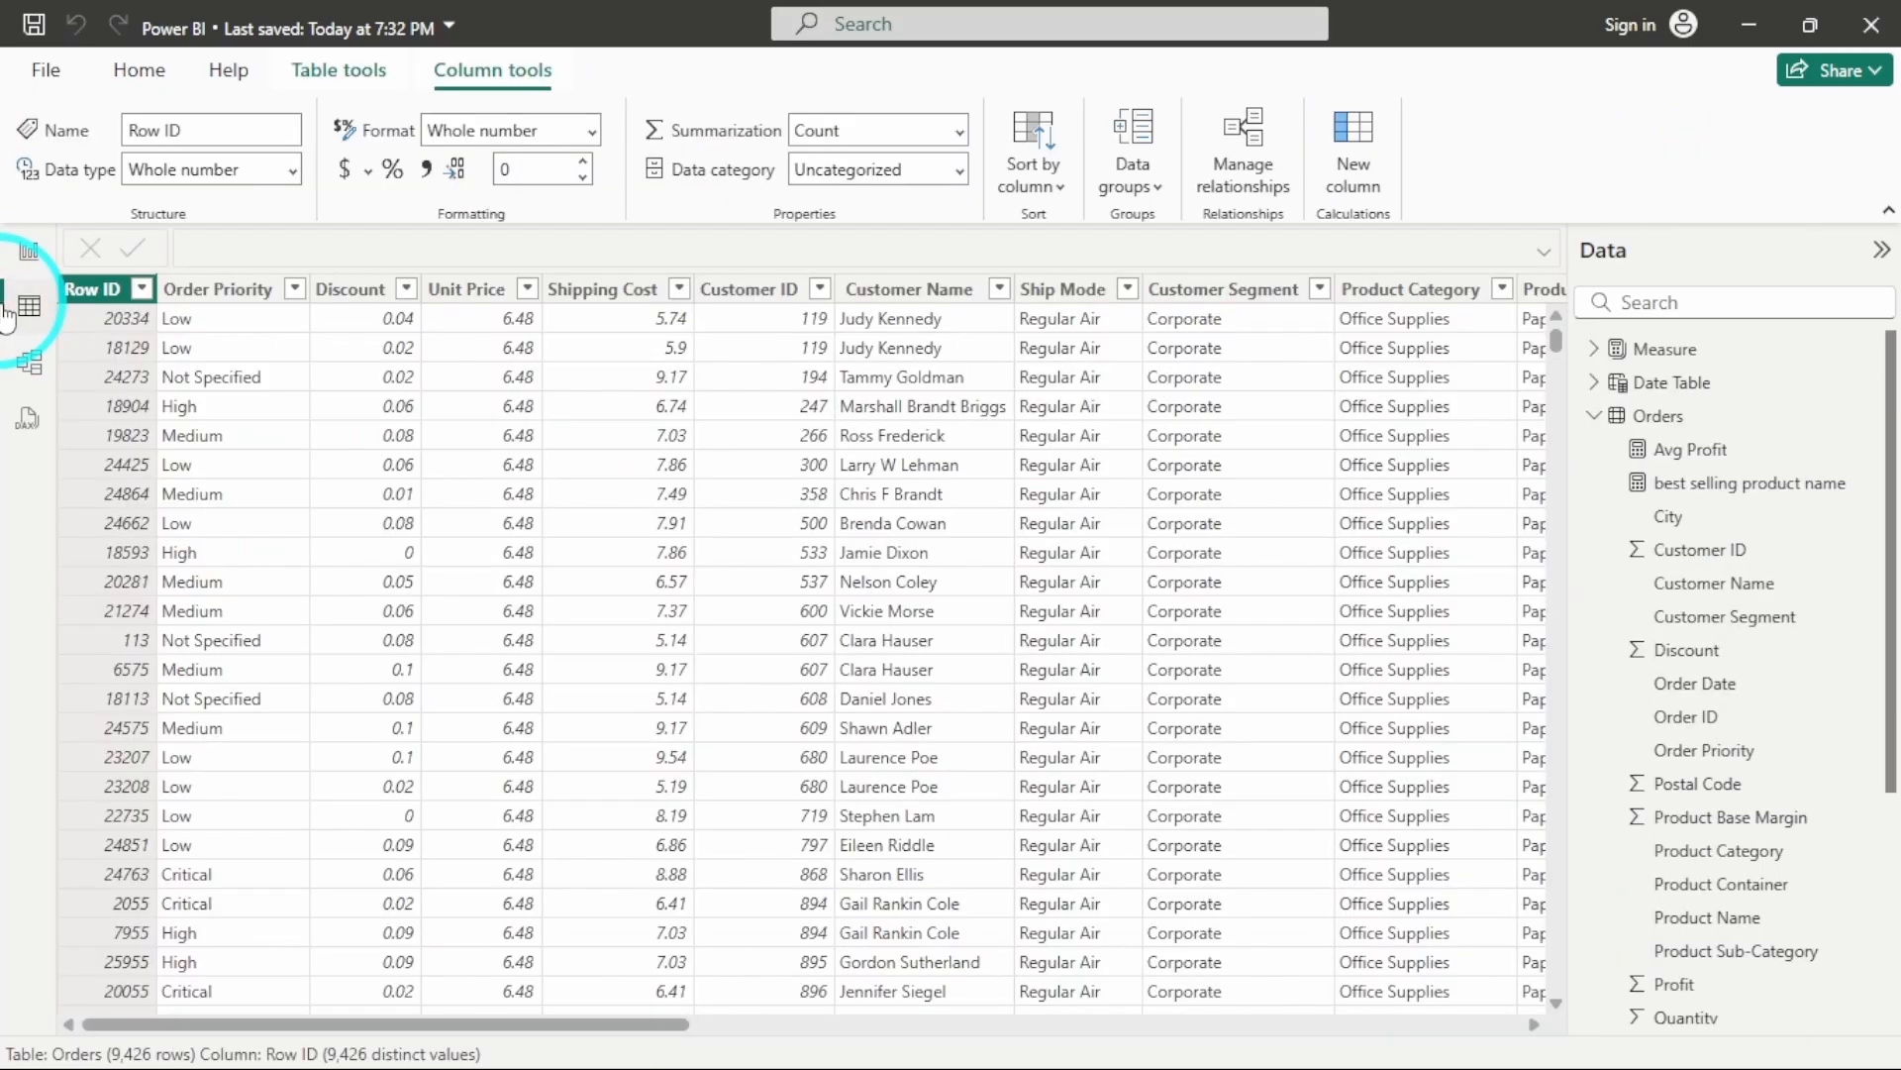
left_click(433, 393)
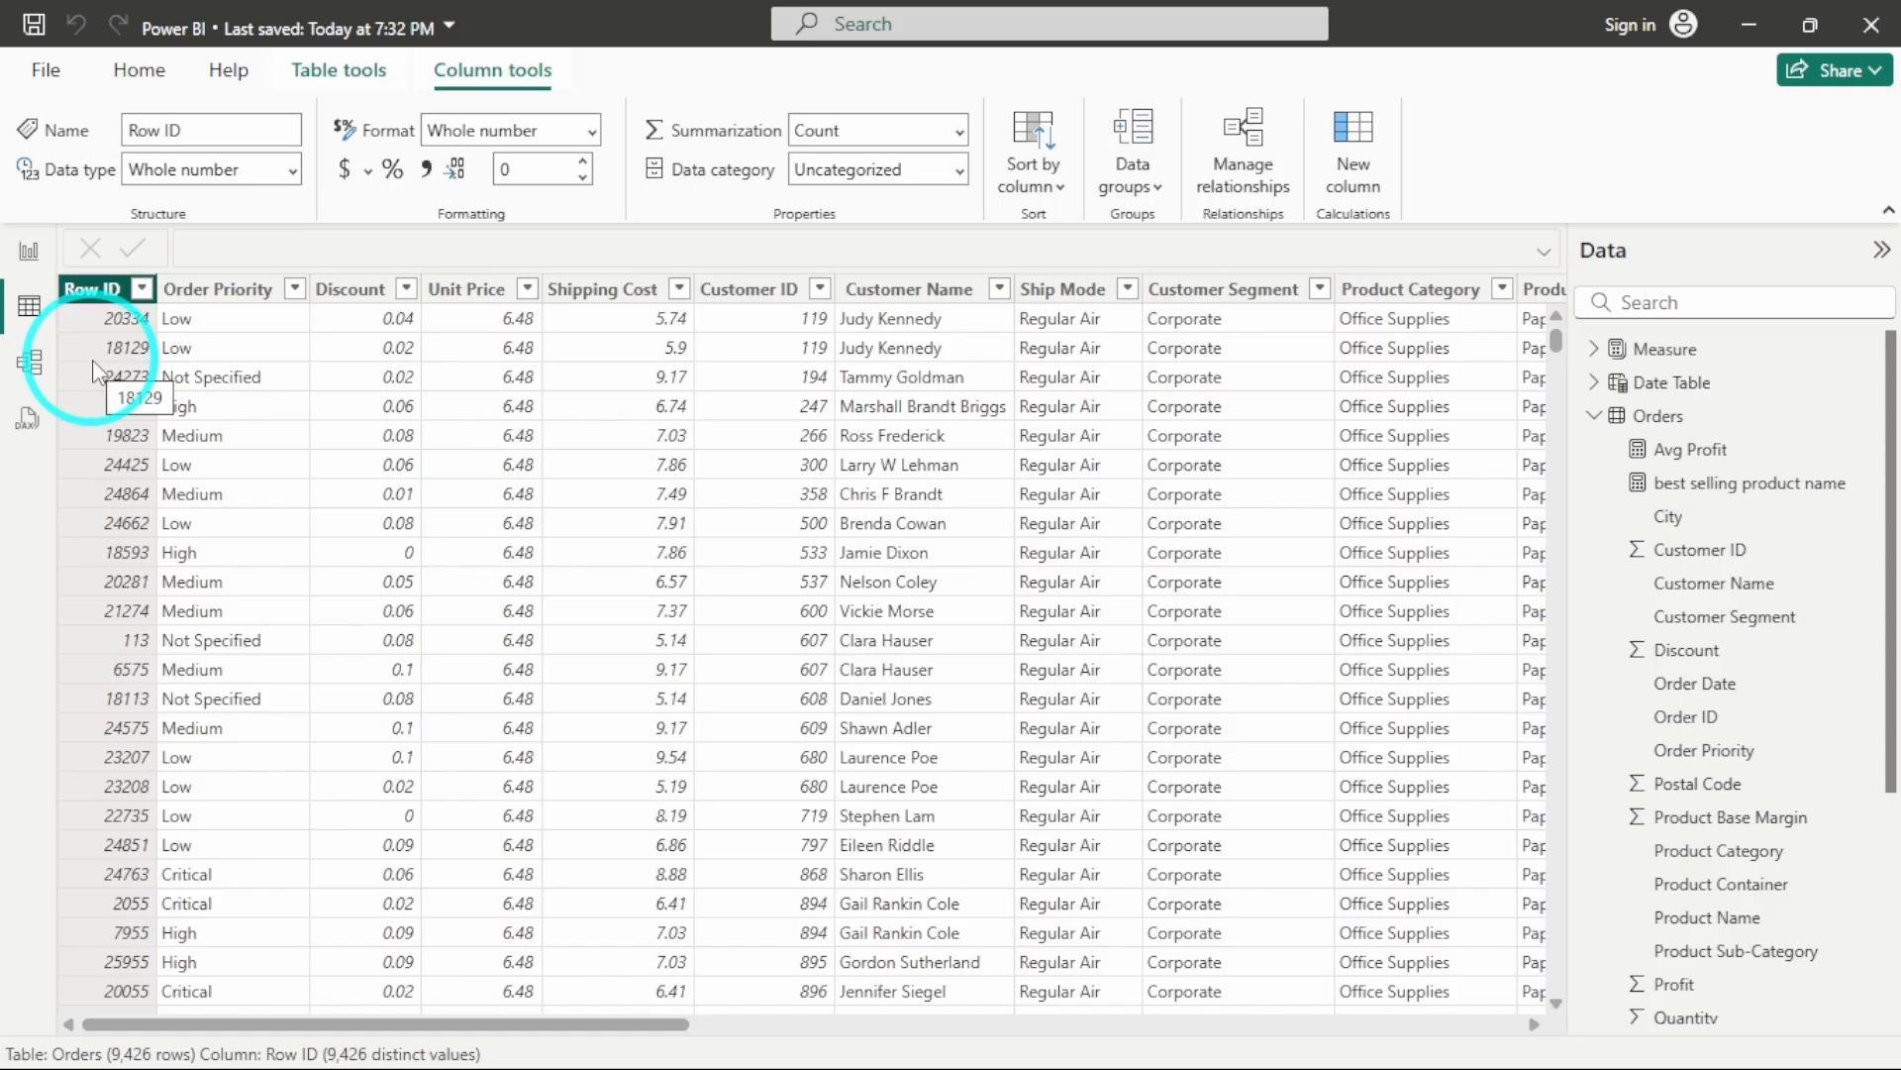
left_click(233, 297)
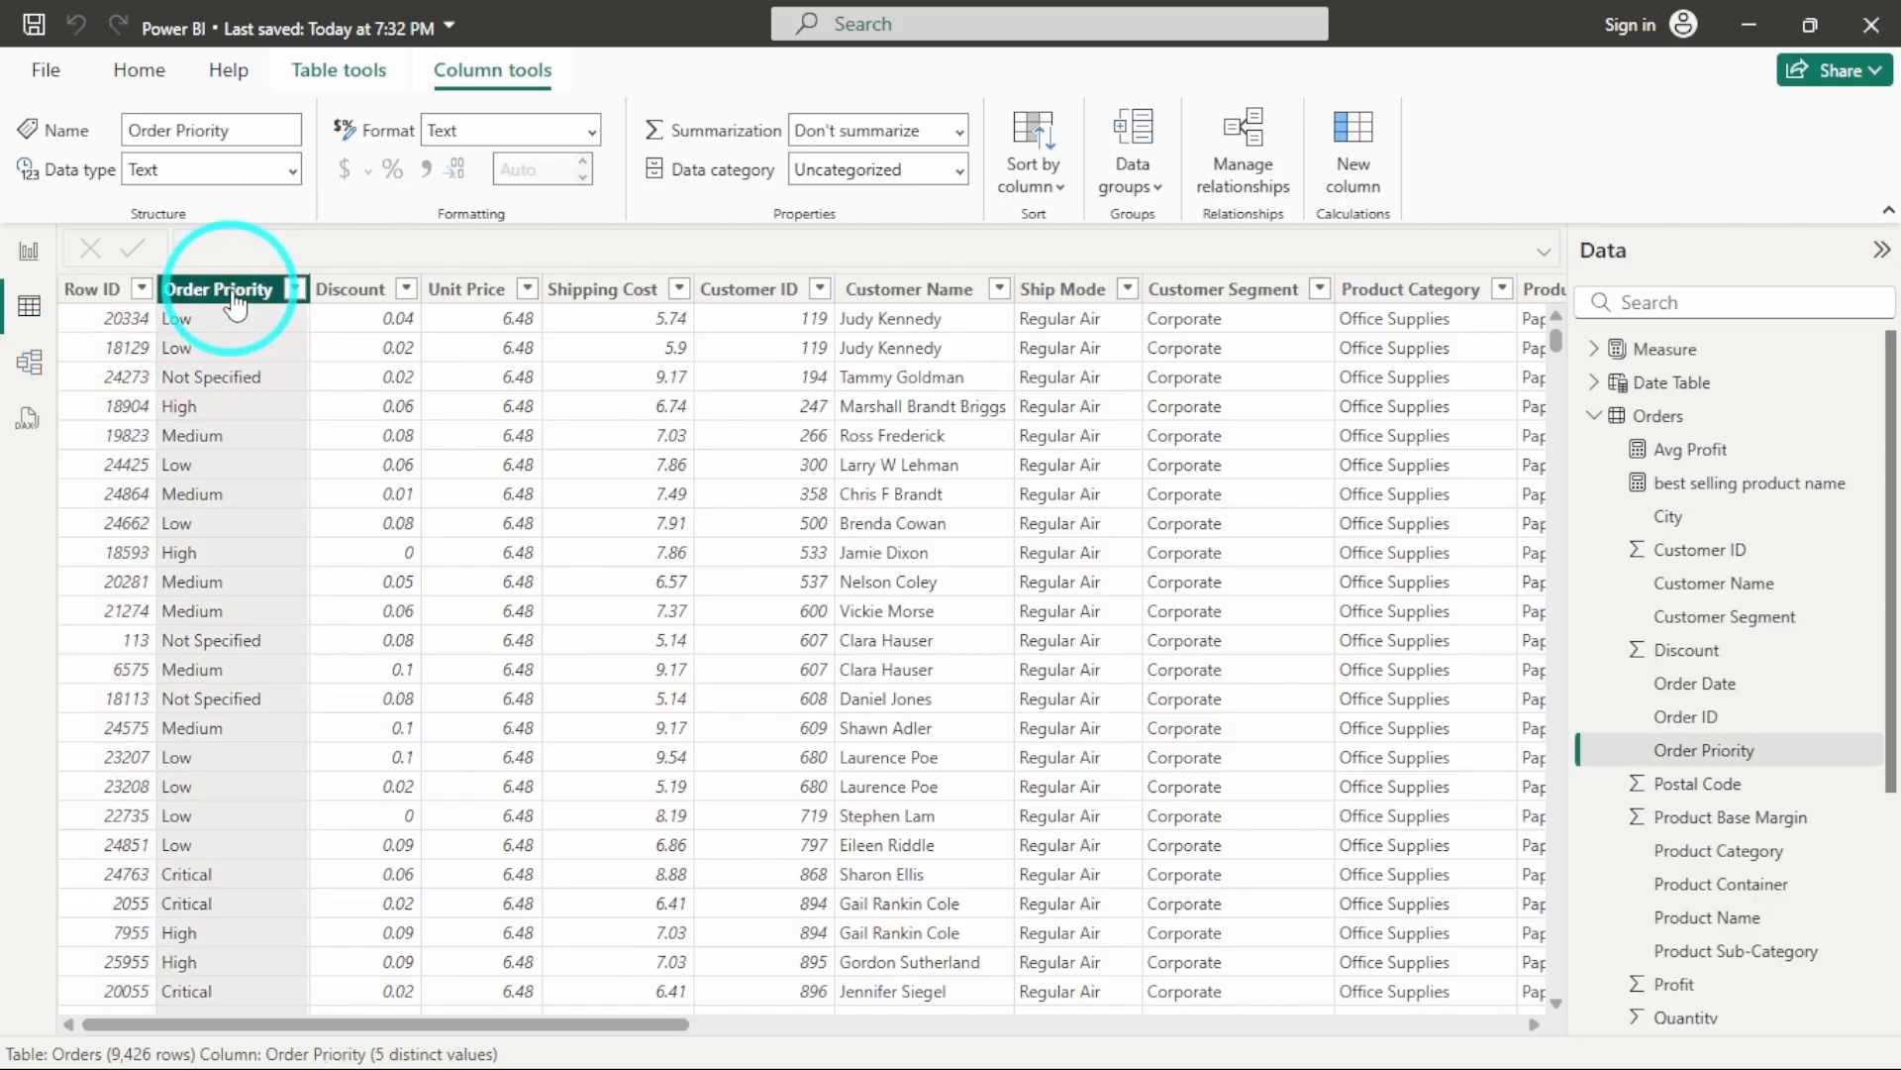
left_click(359, 289)
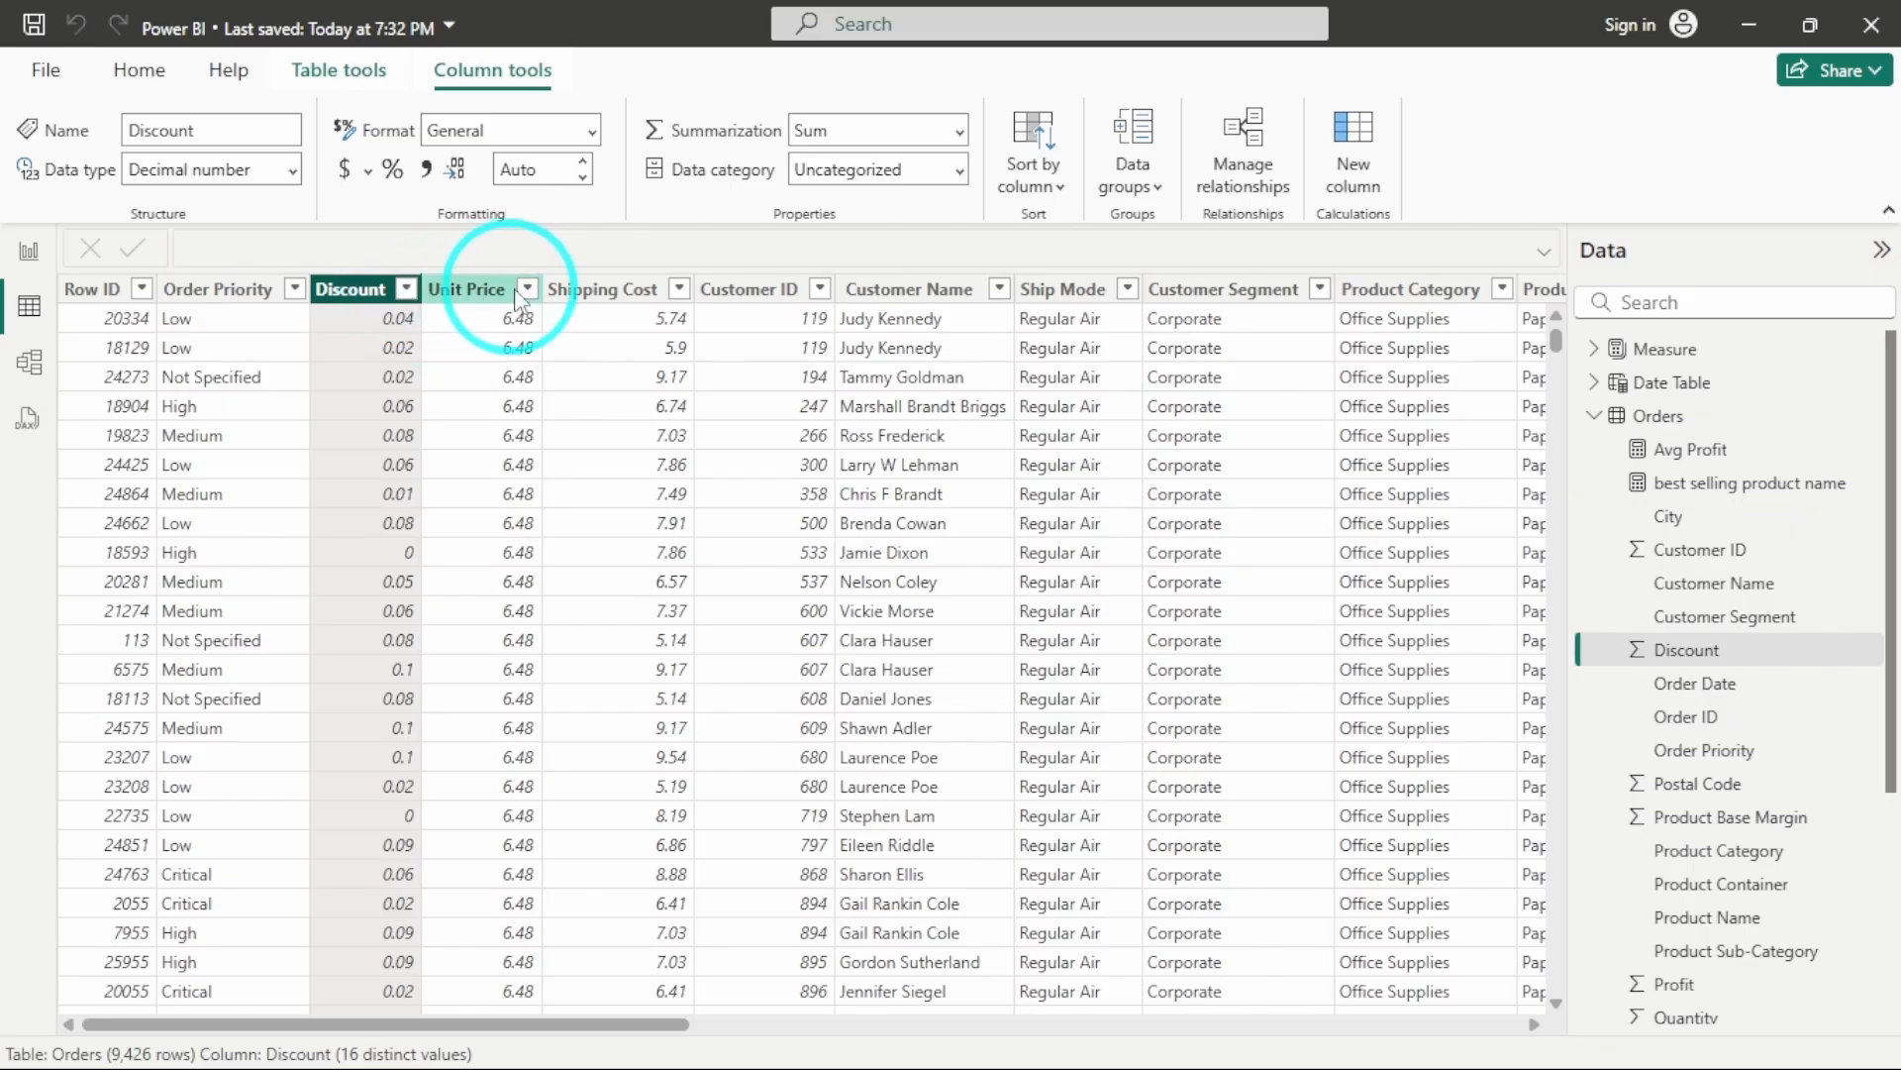
left_click(469, 289)
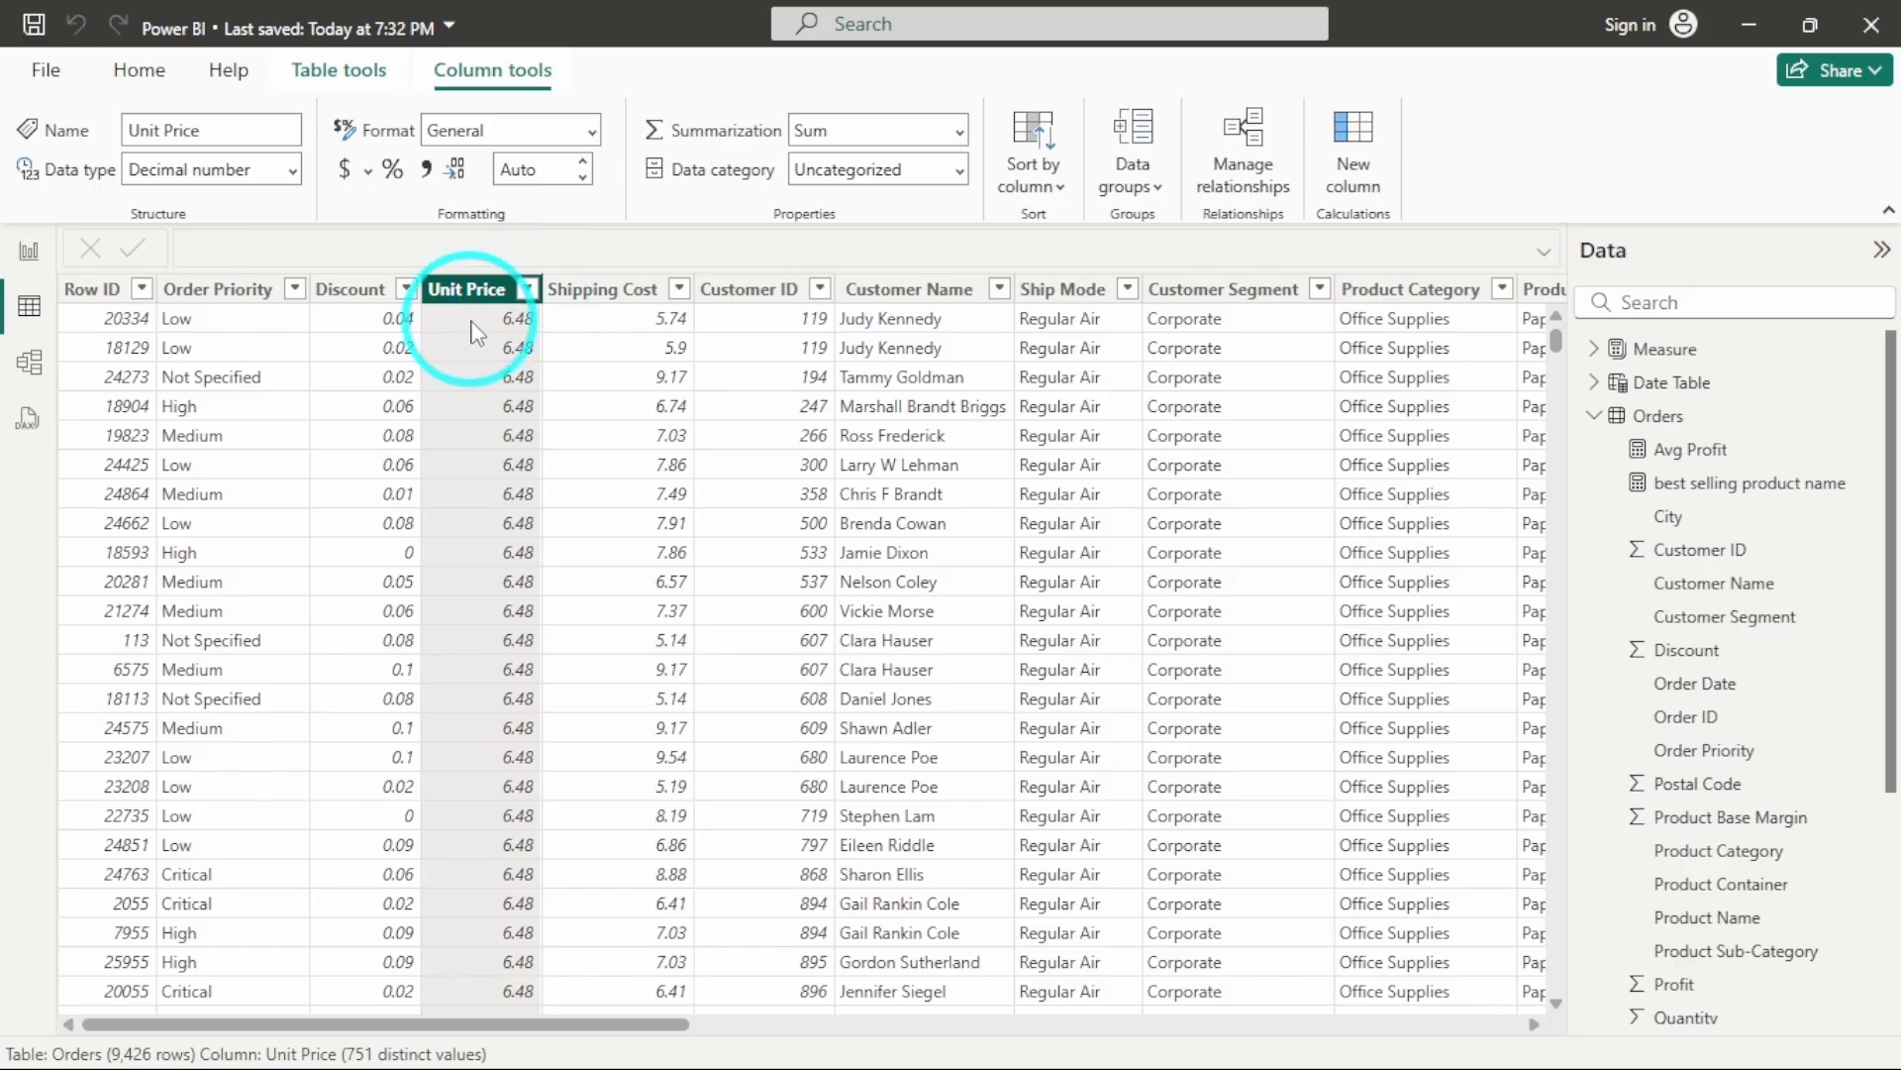
left_click(606, 289)
left_click(738, 290)
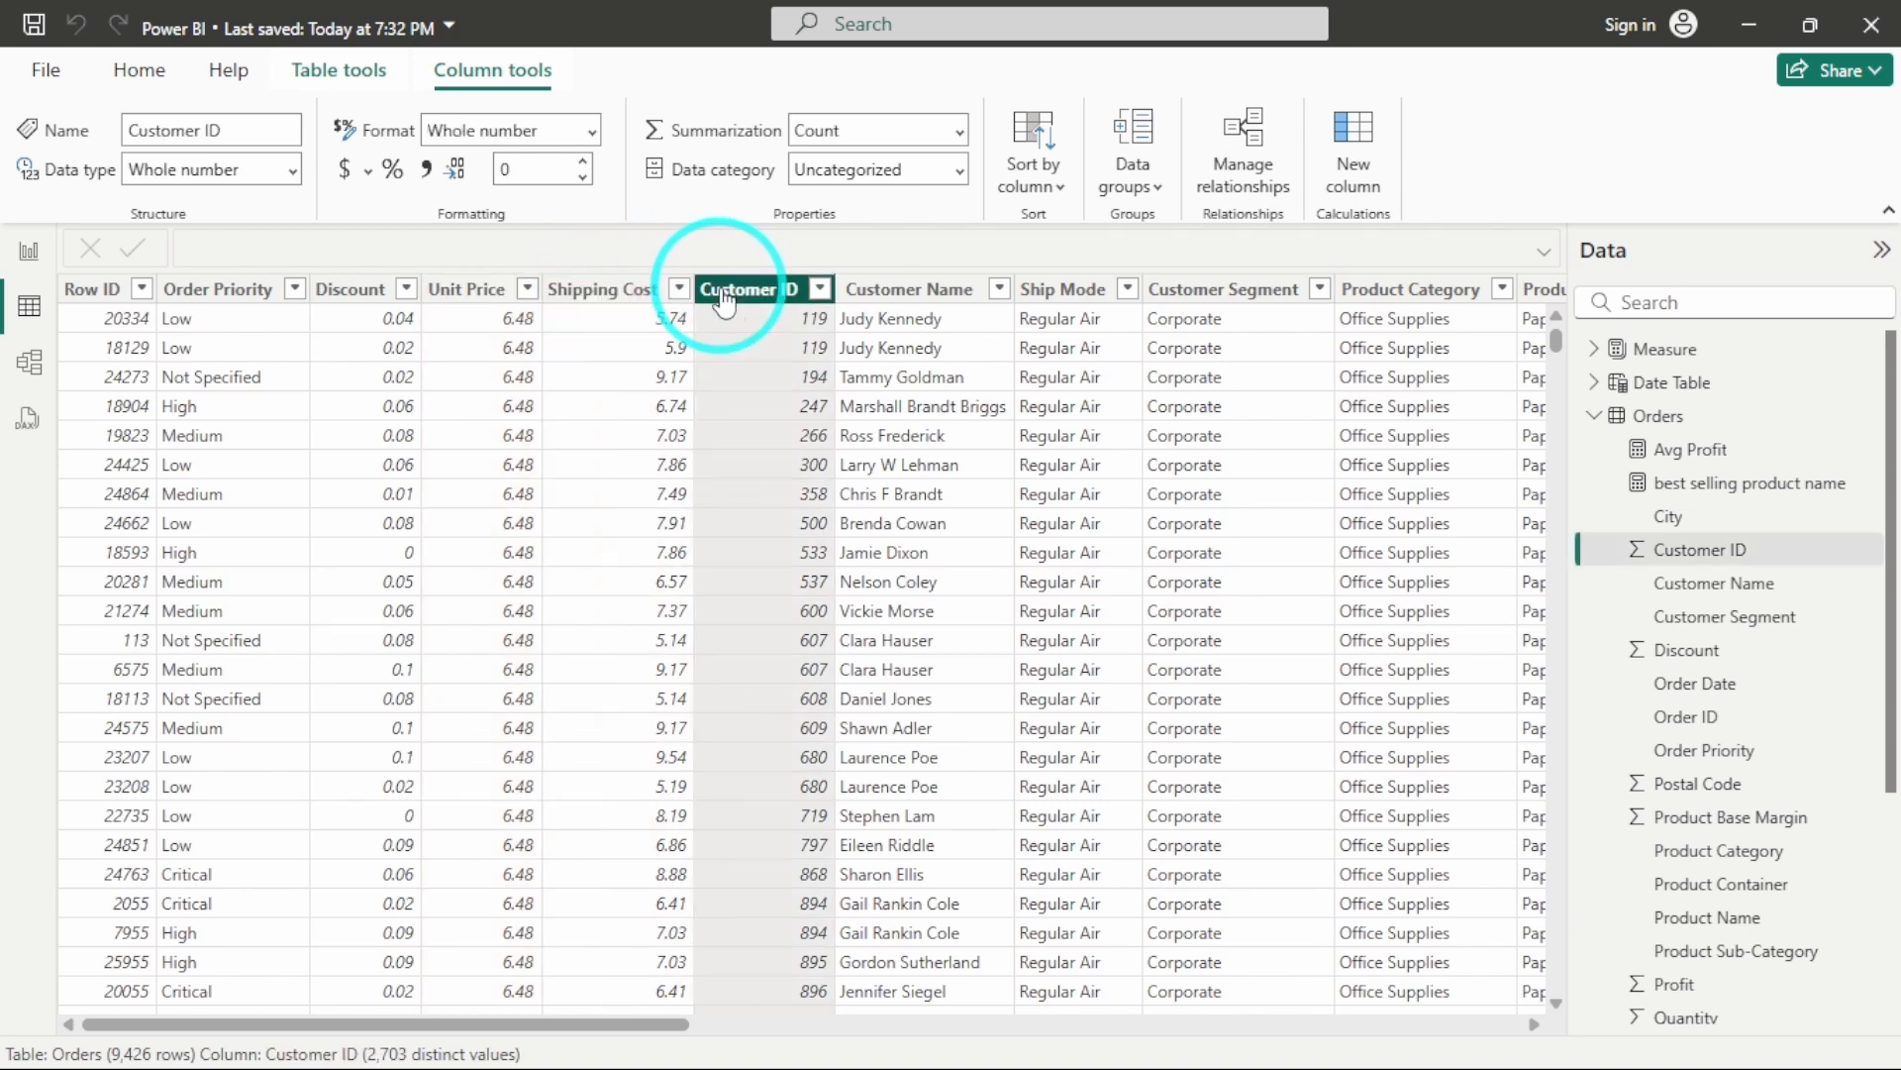
Look through the remaining Orders columns, from Customer Name across to Order ID
scroll(828, 424, "right", 2)
scroll(843, 433, "right", 2)
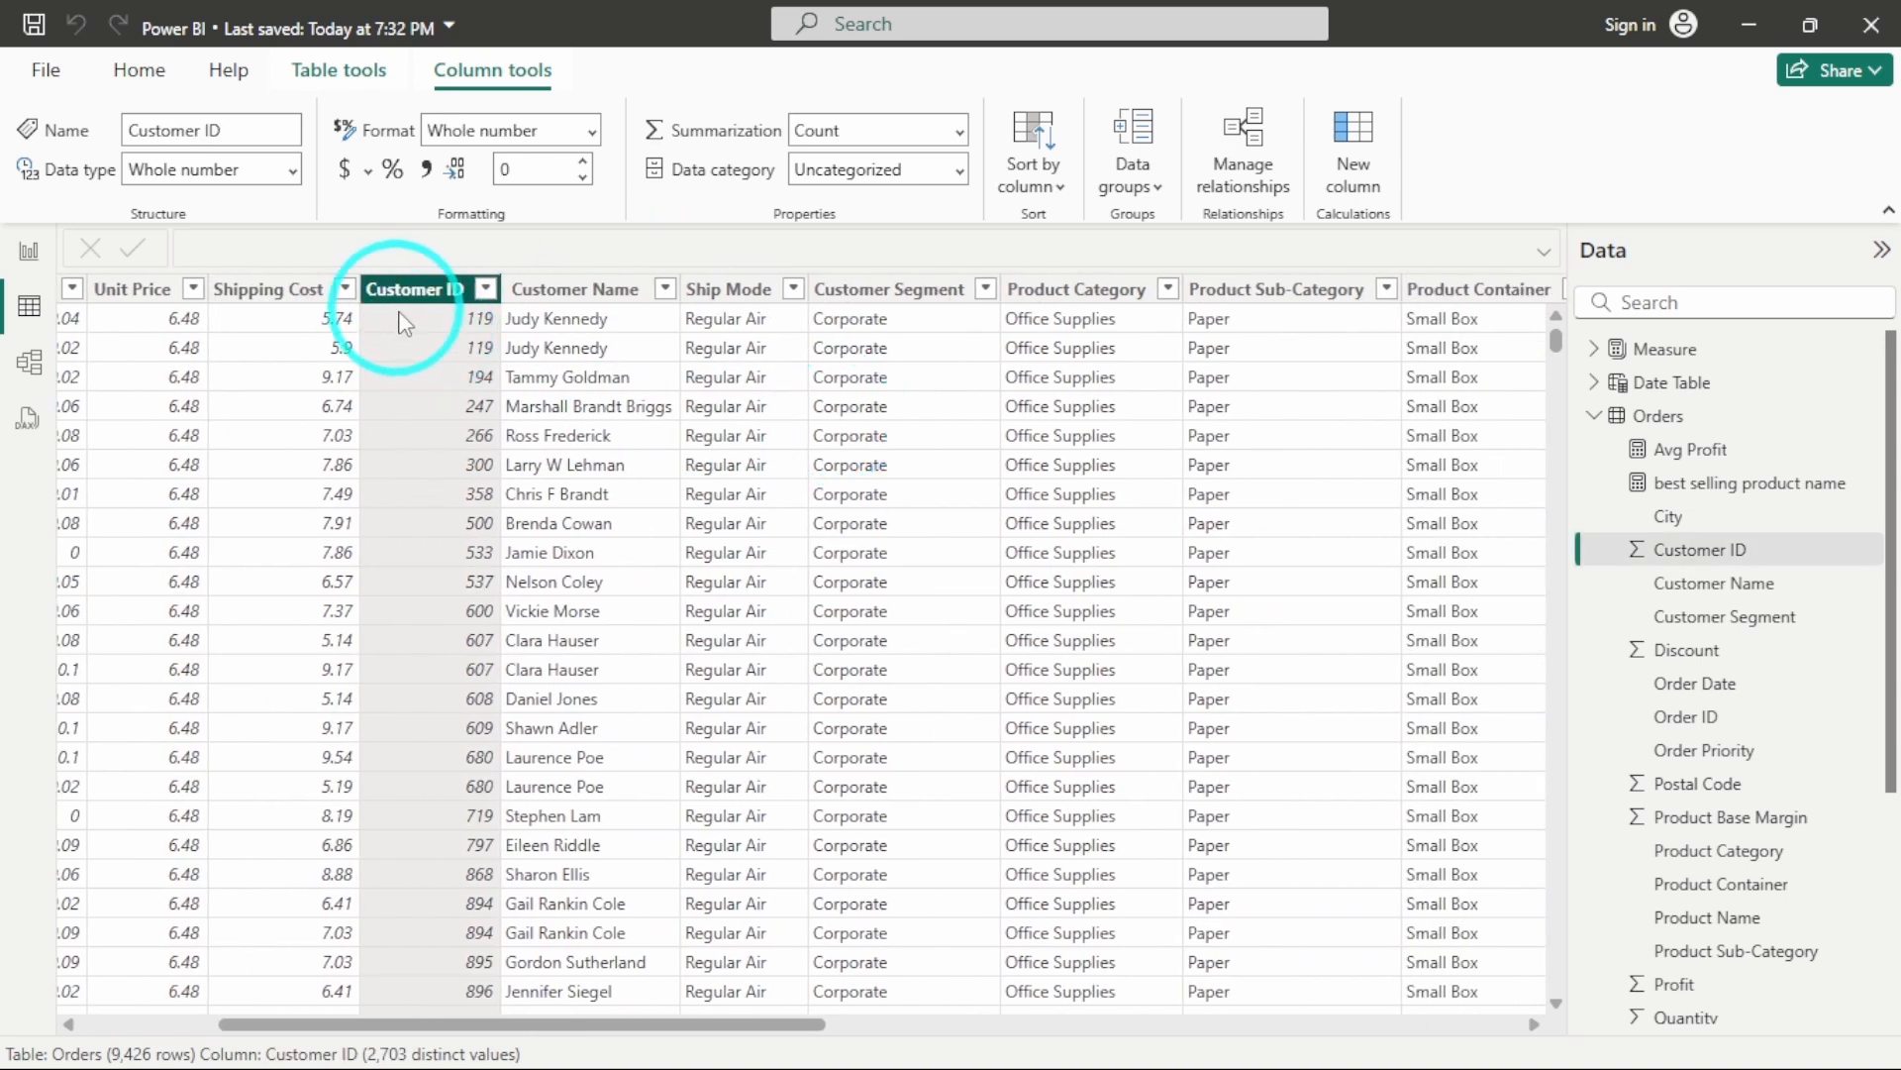
scroll(559, 341, "right", 2)
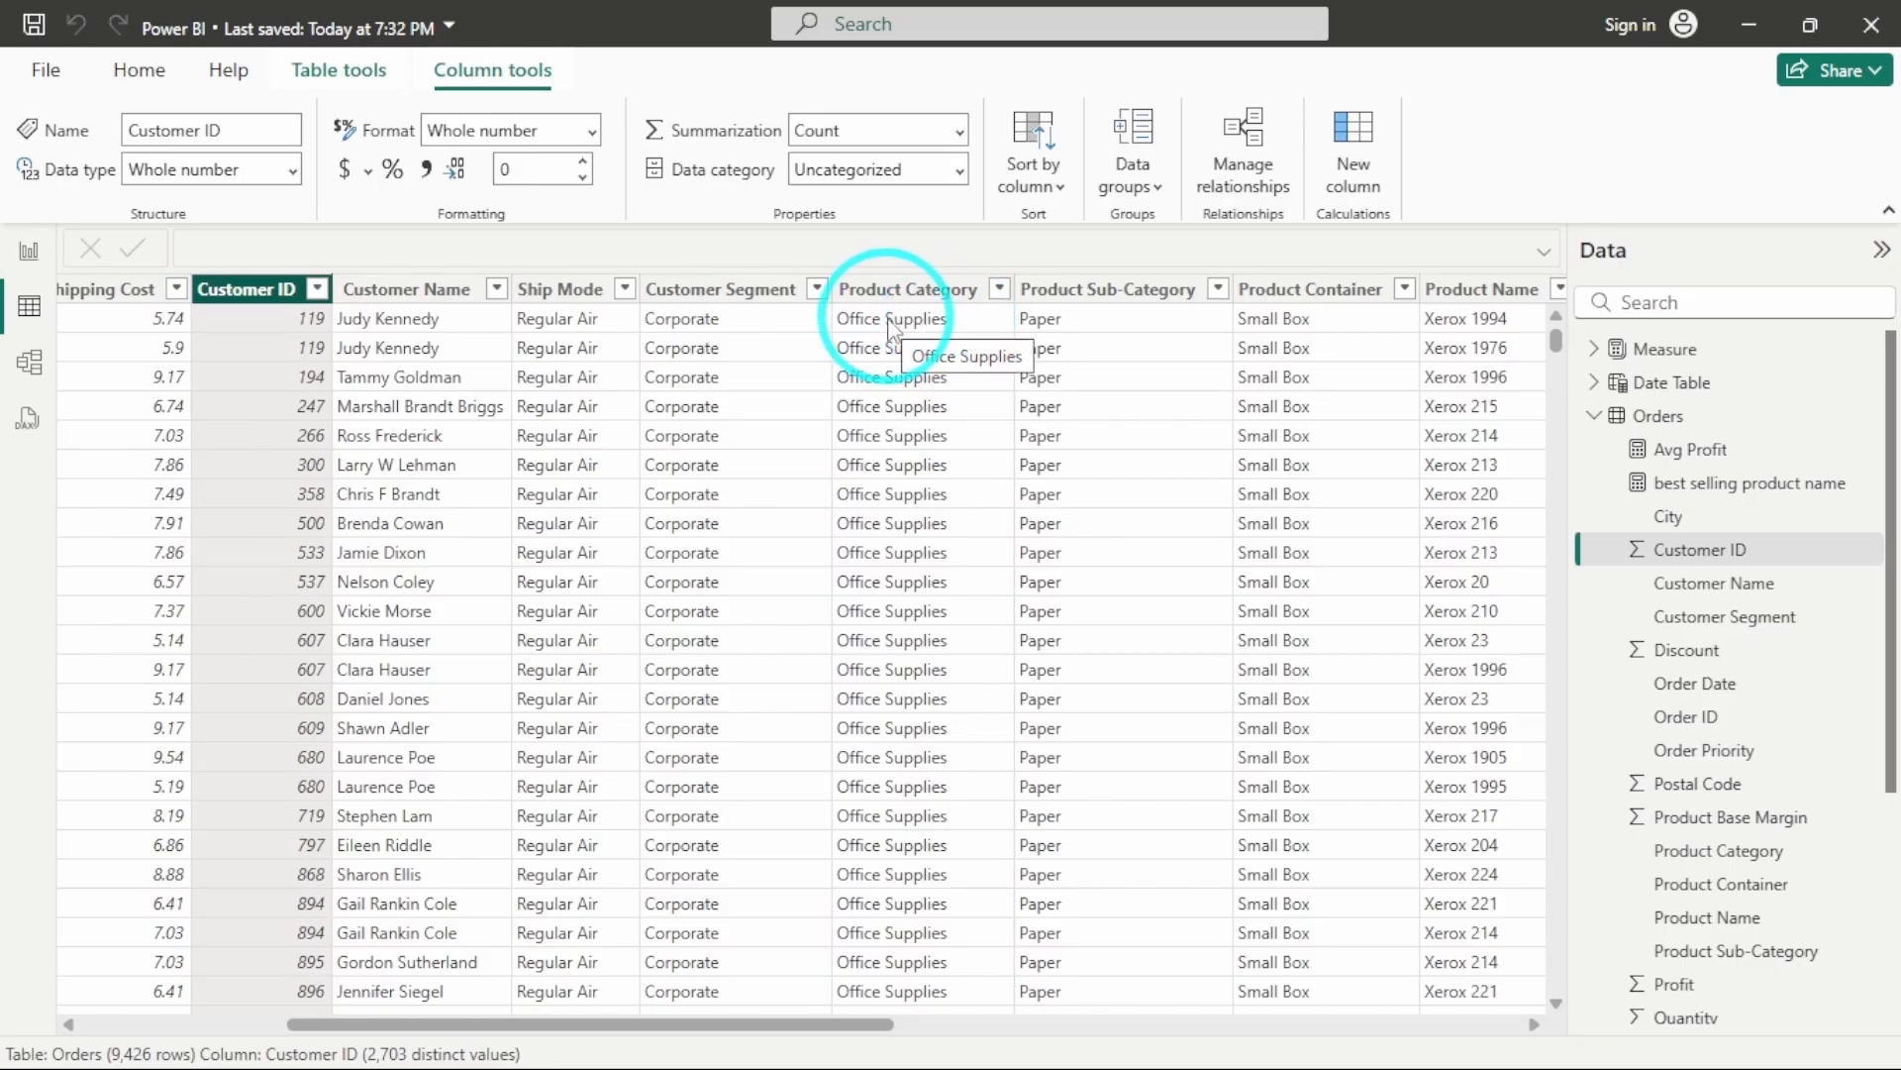
scroll(1090, 327, "right", 3)
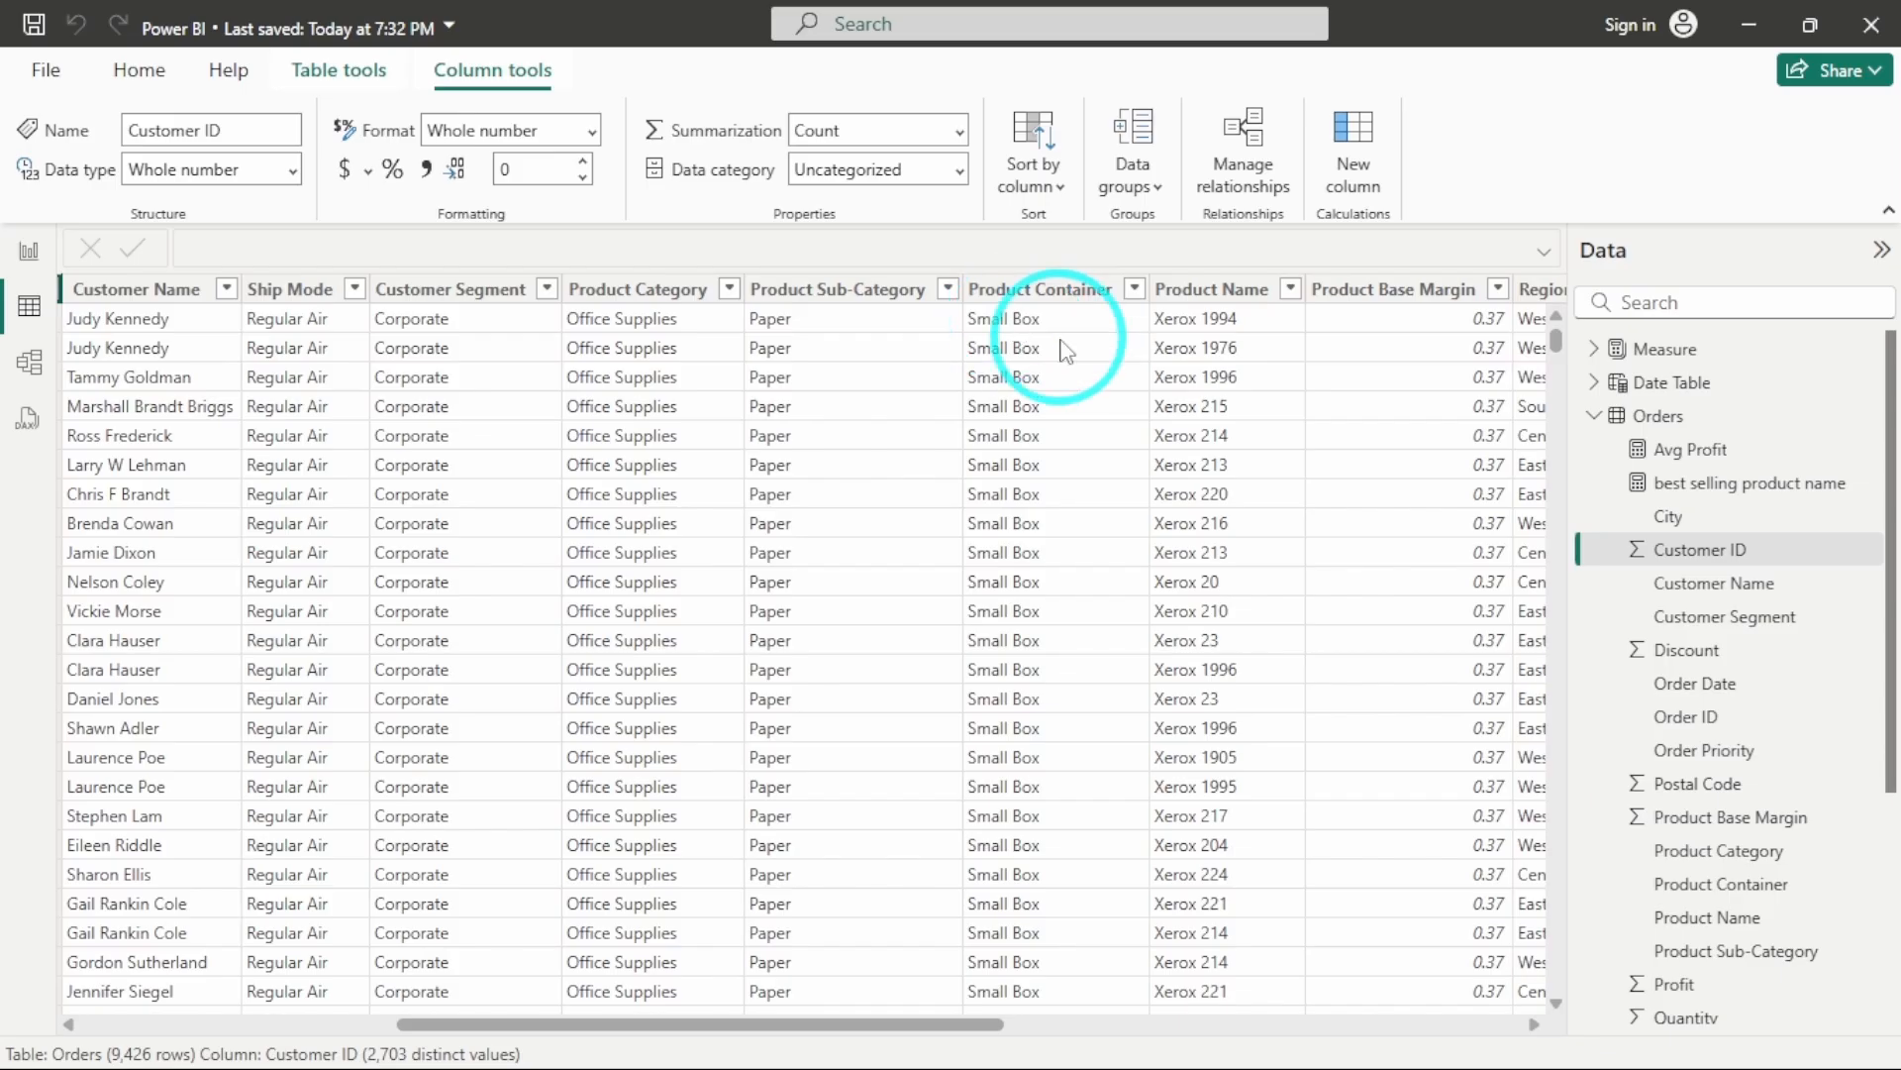
scroll(1063, 341, "right", 4)
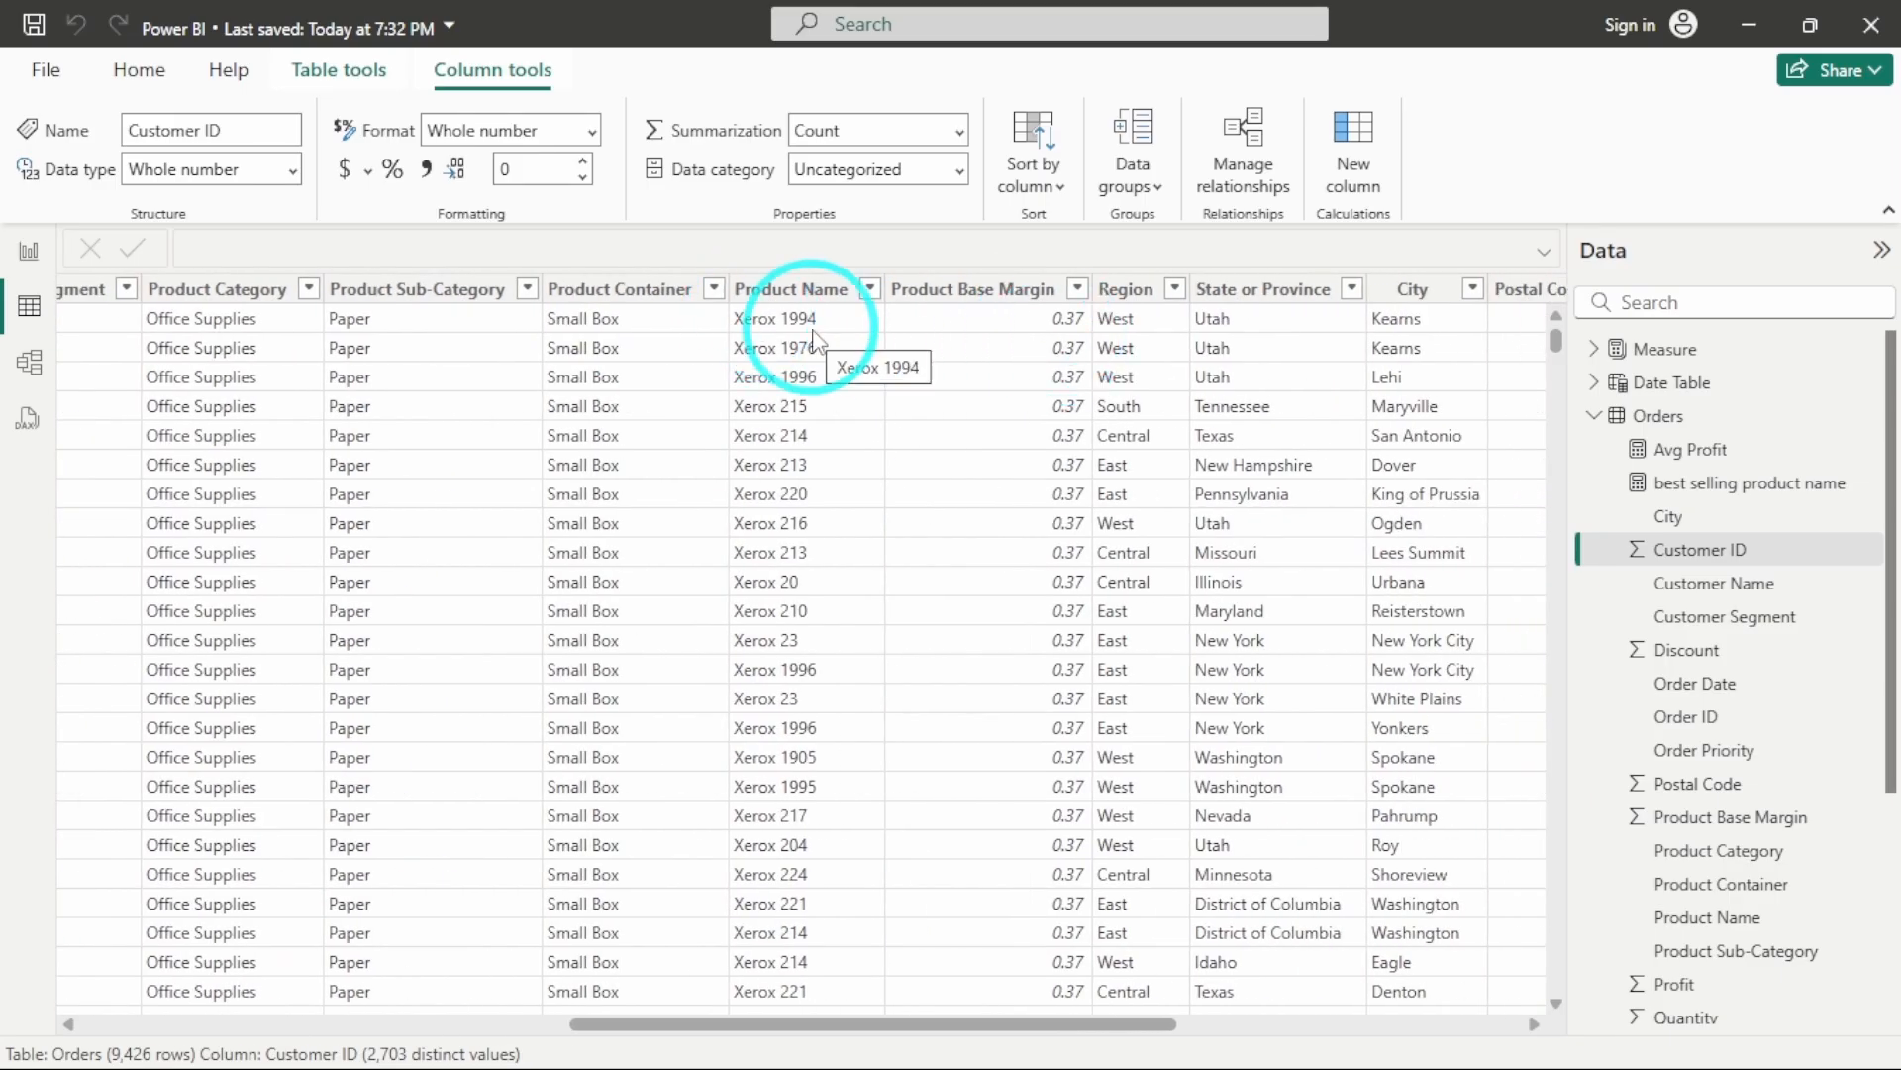
scroll(812, 337, "right", 2)
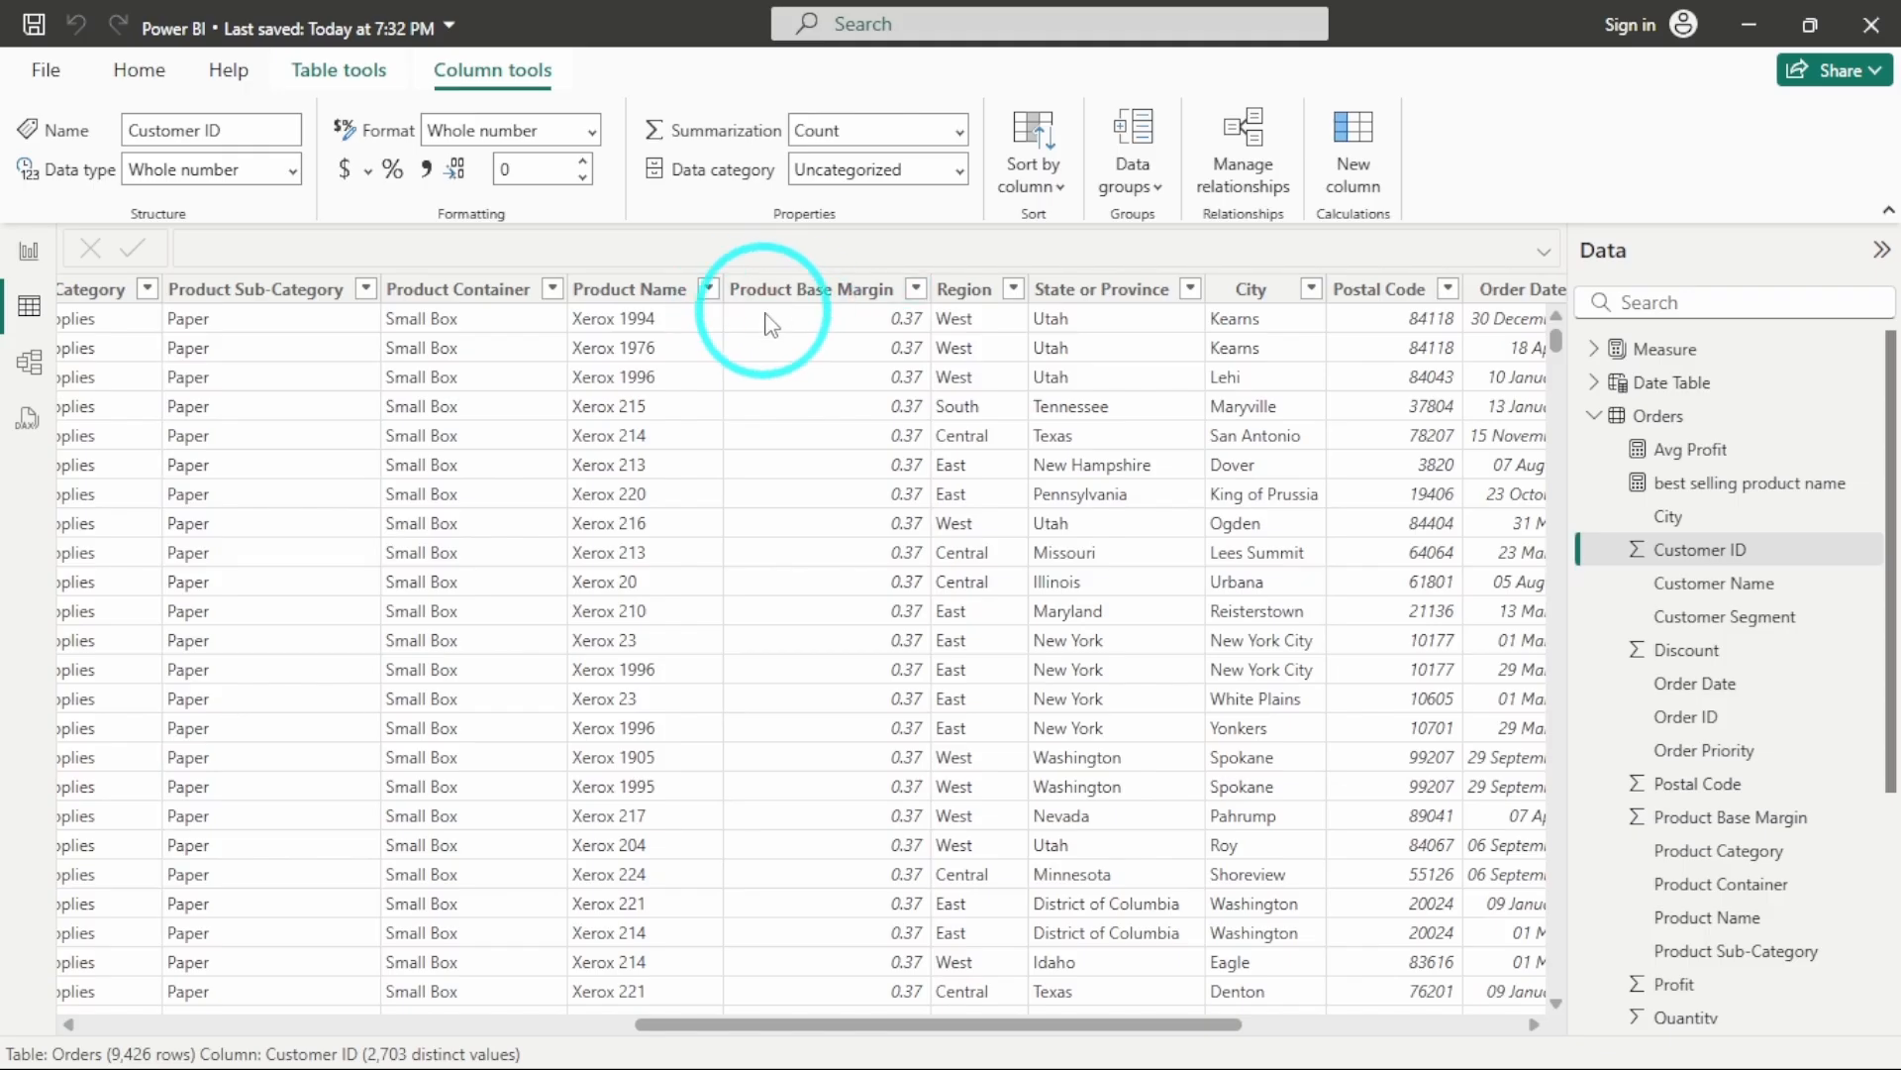
scroll(768, 327, "right", 2)
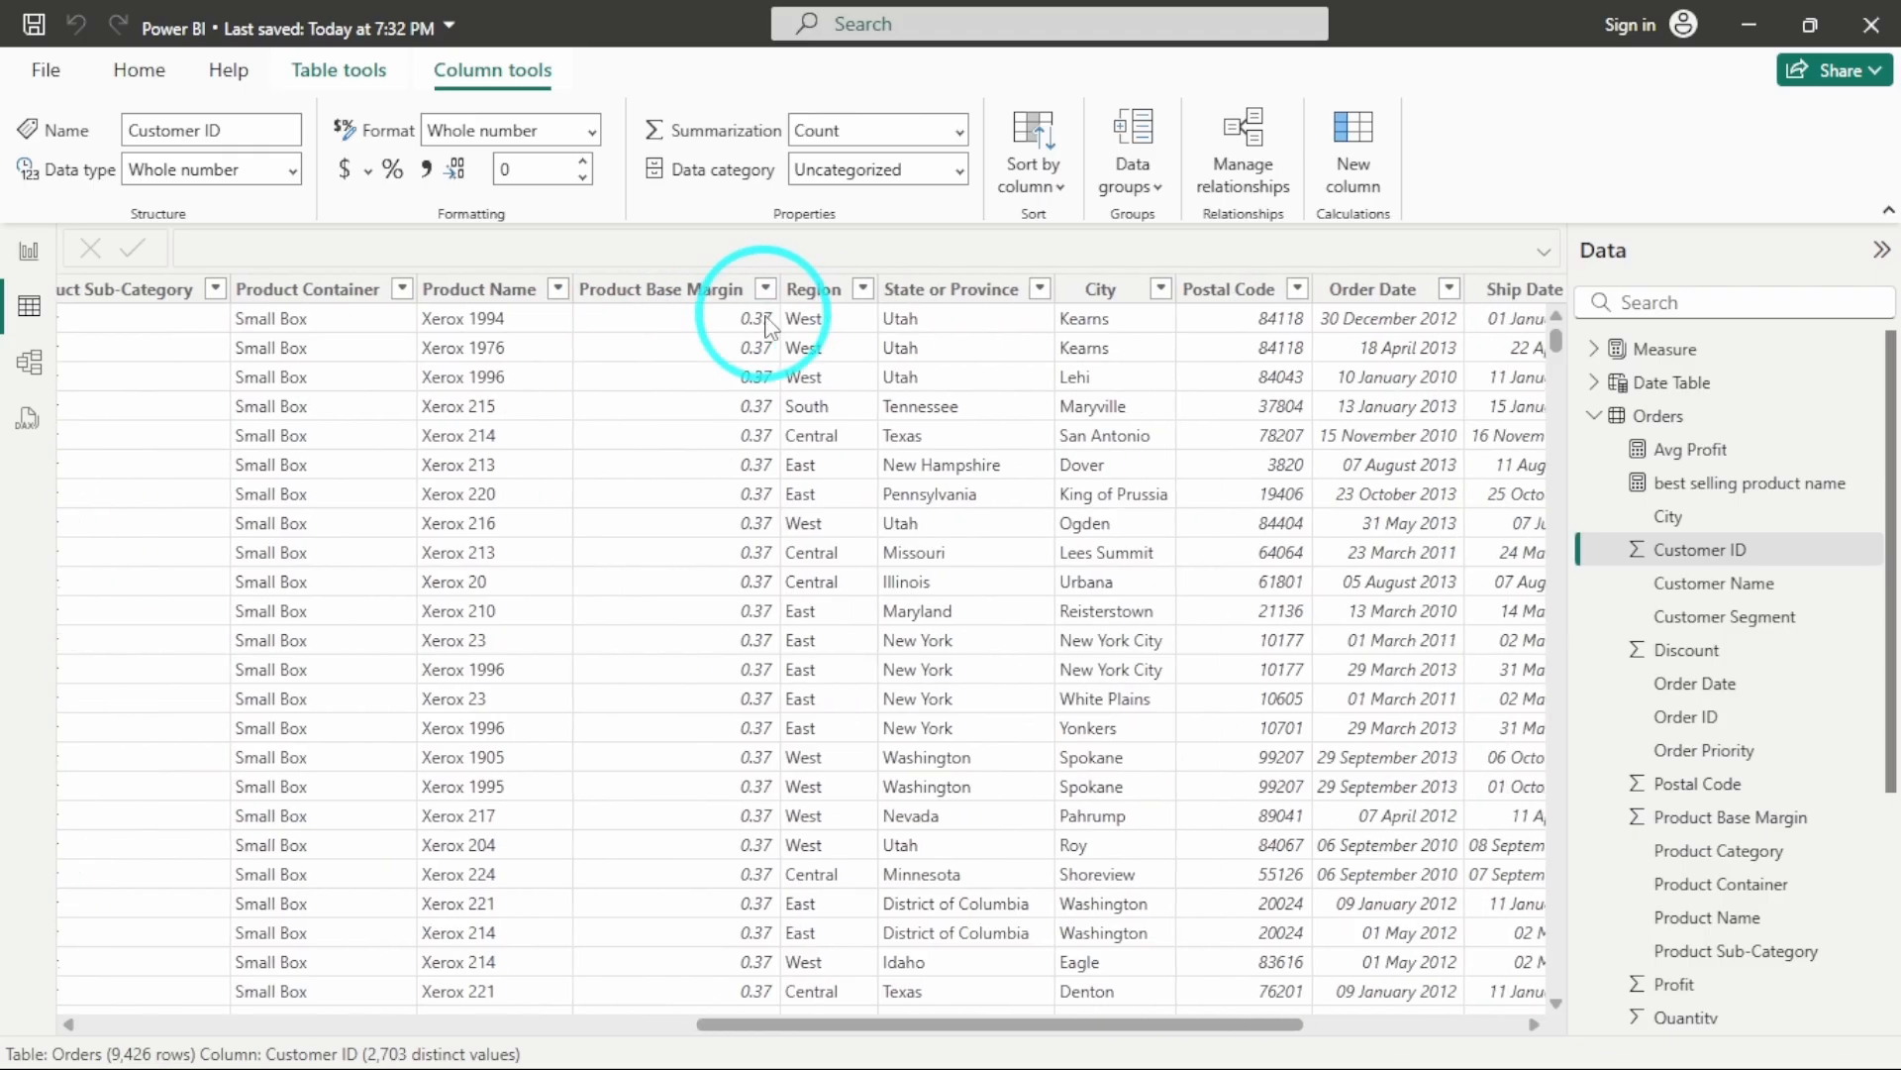
scroll(814, 330, "right", 2)
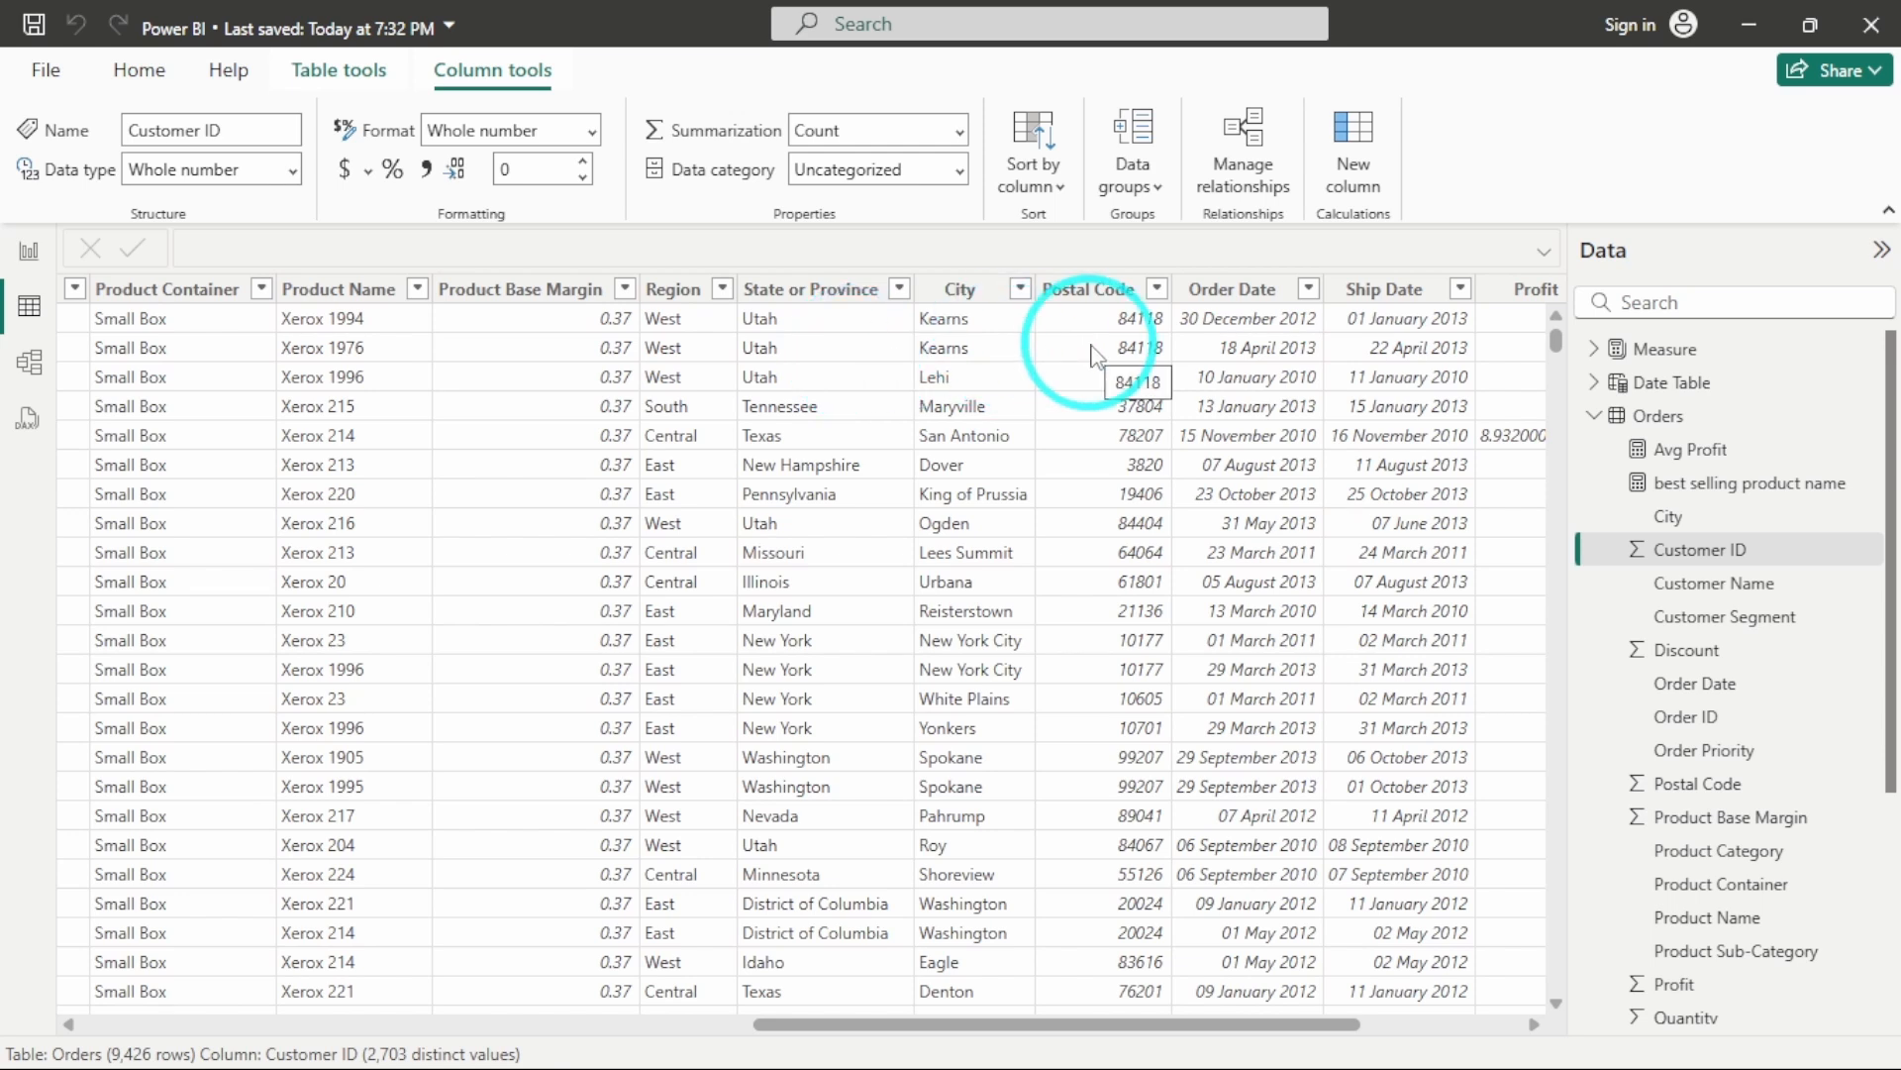
scroll(1096, 357, "right", 5)
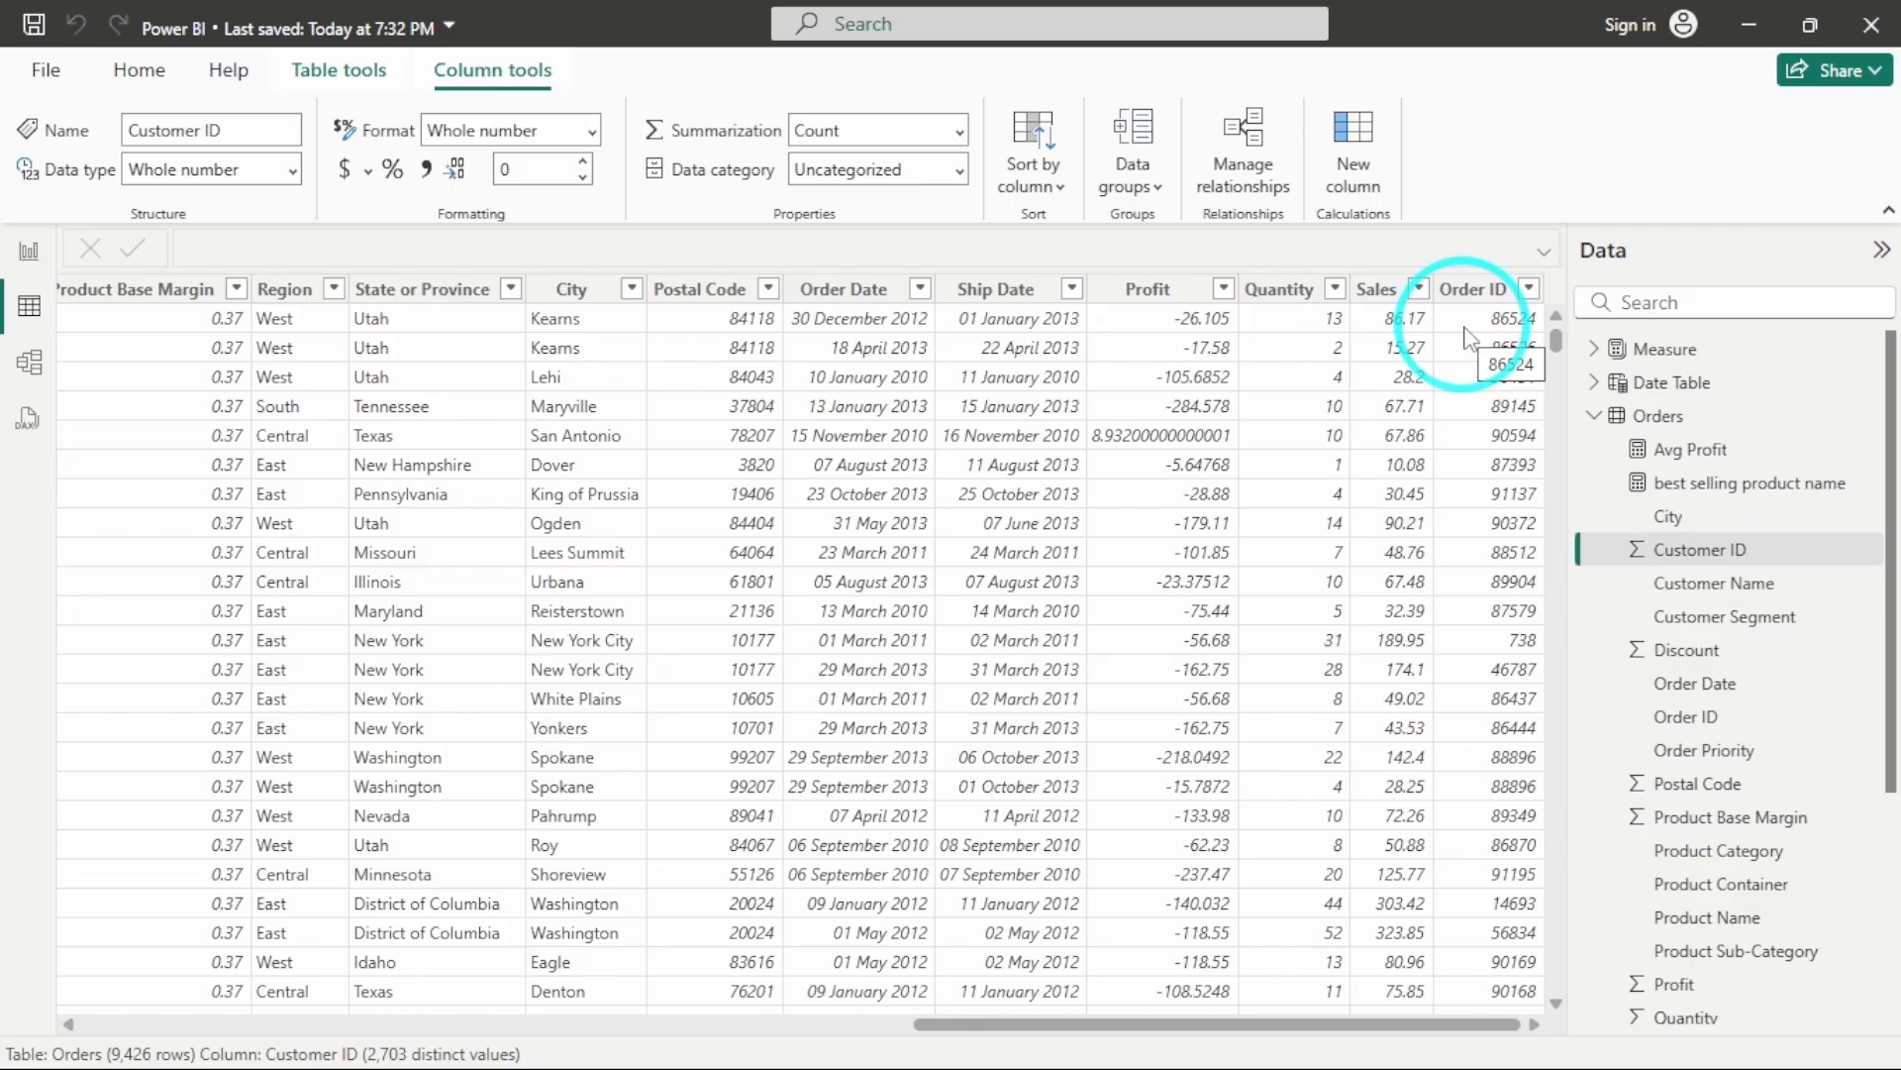
Return to the Sales Summary report page and check each category's total sales in the Category Wise Sales chart
left_click(29, 250)
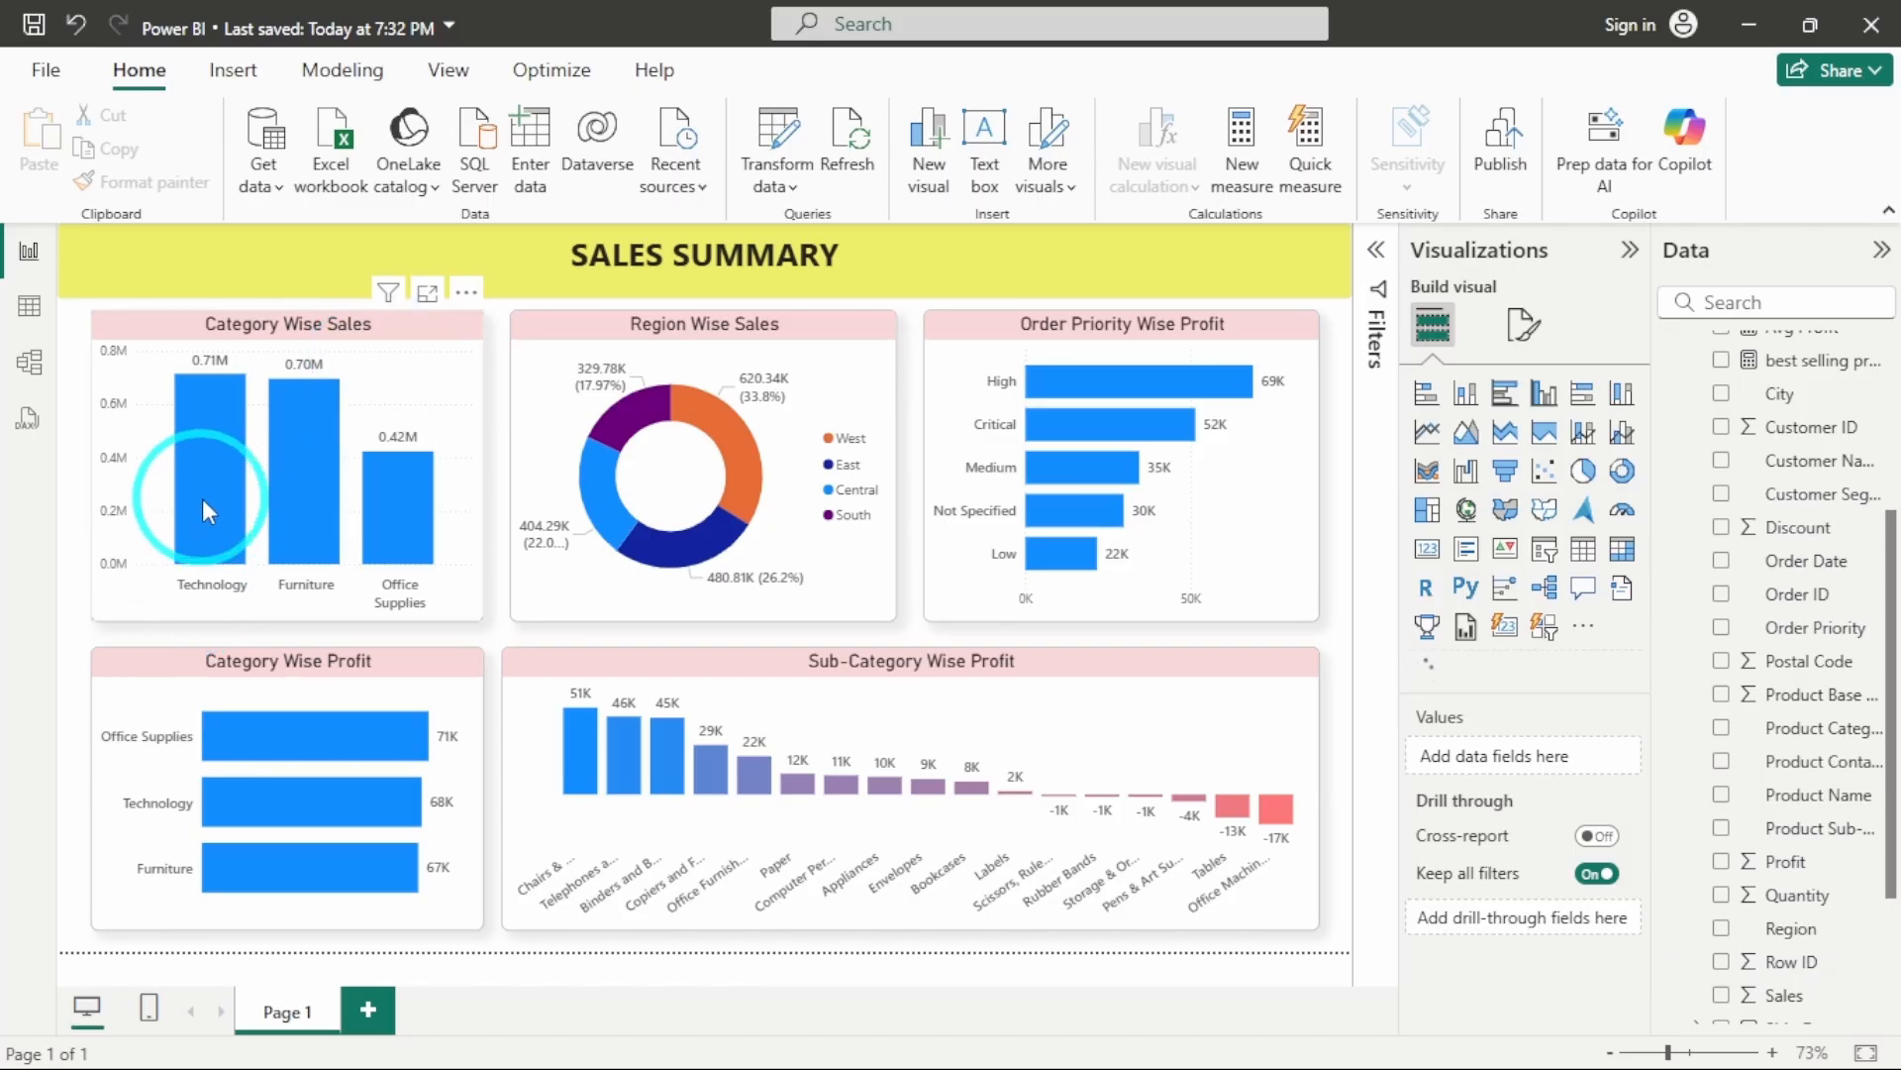
mouse_move(202, 502)
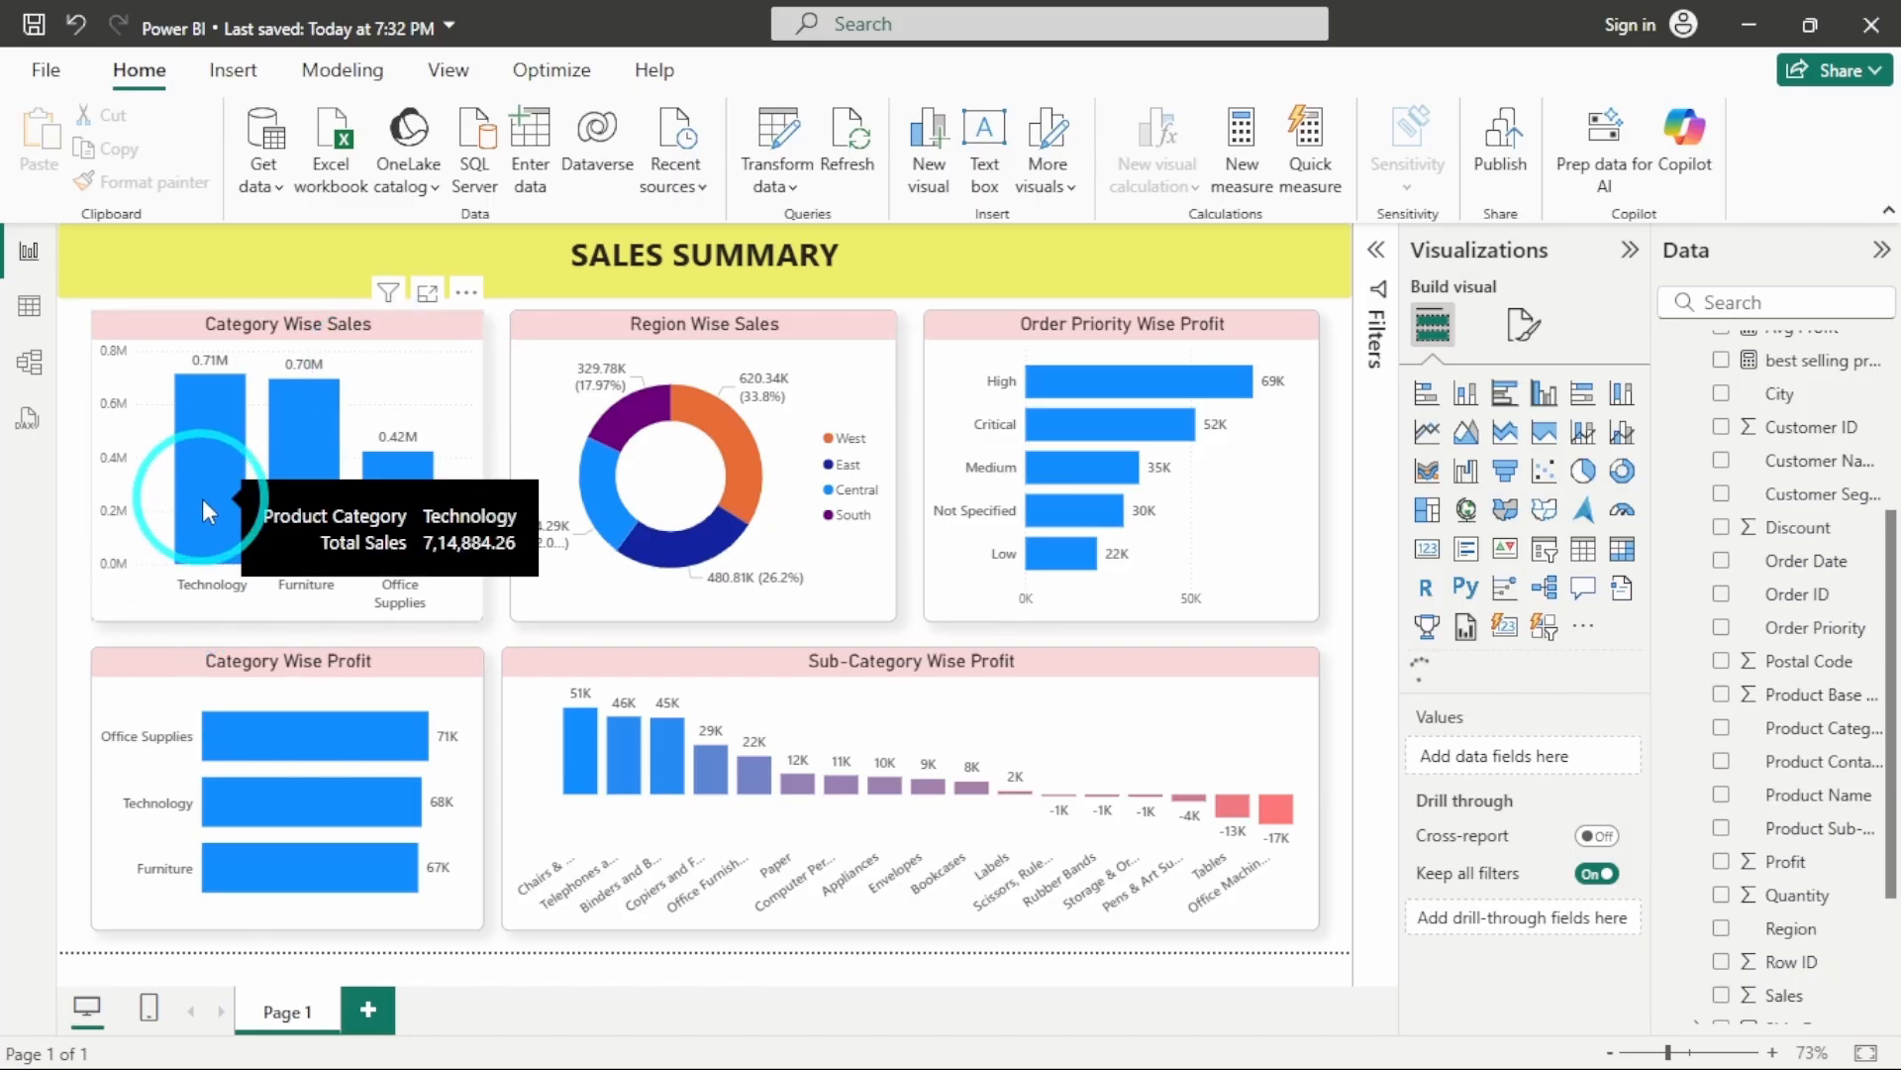
mouse_move(285, 497)
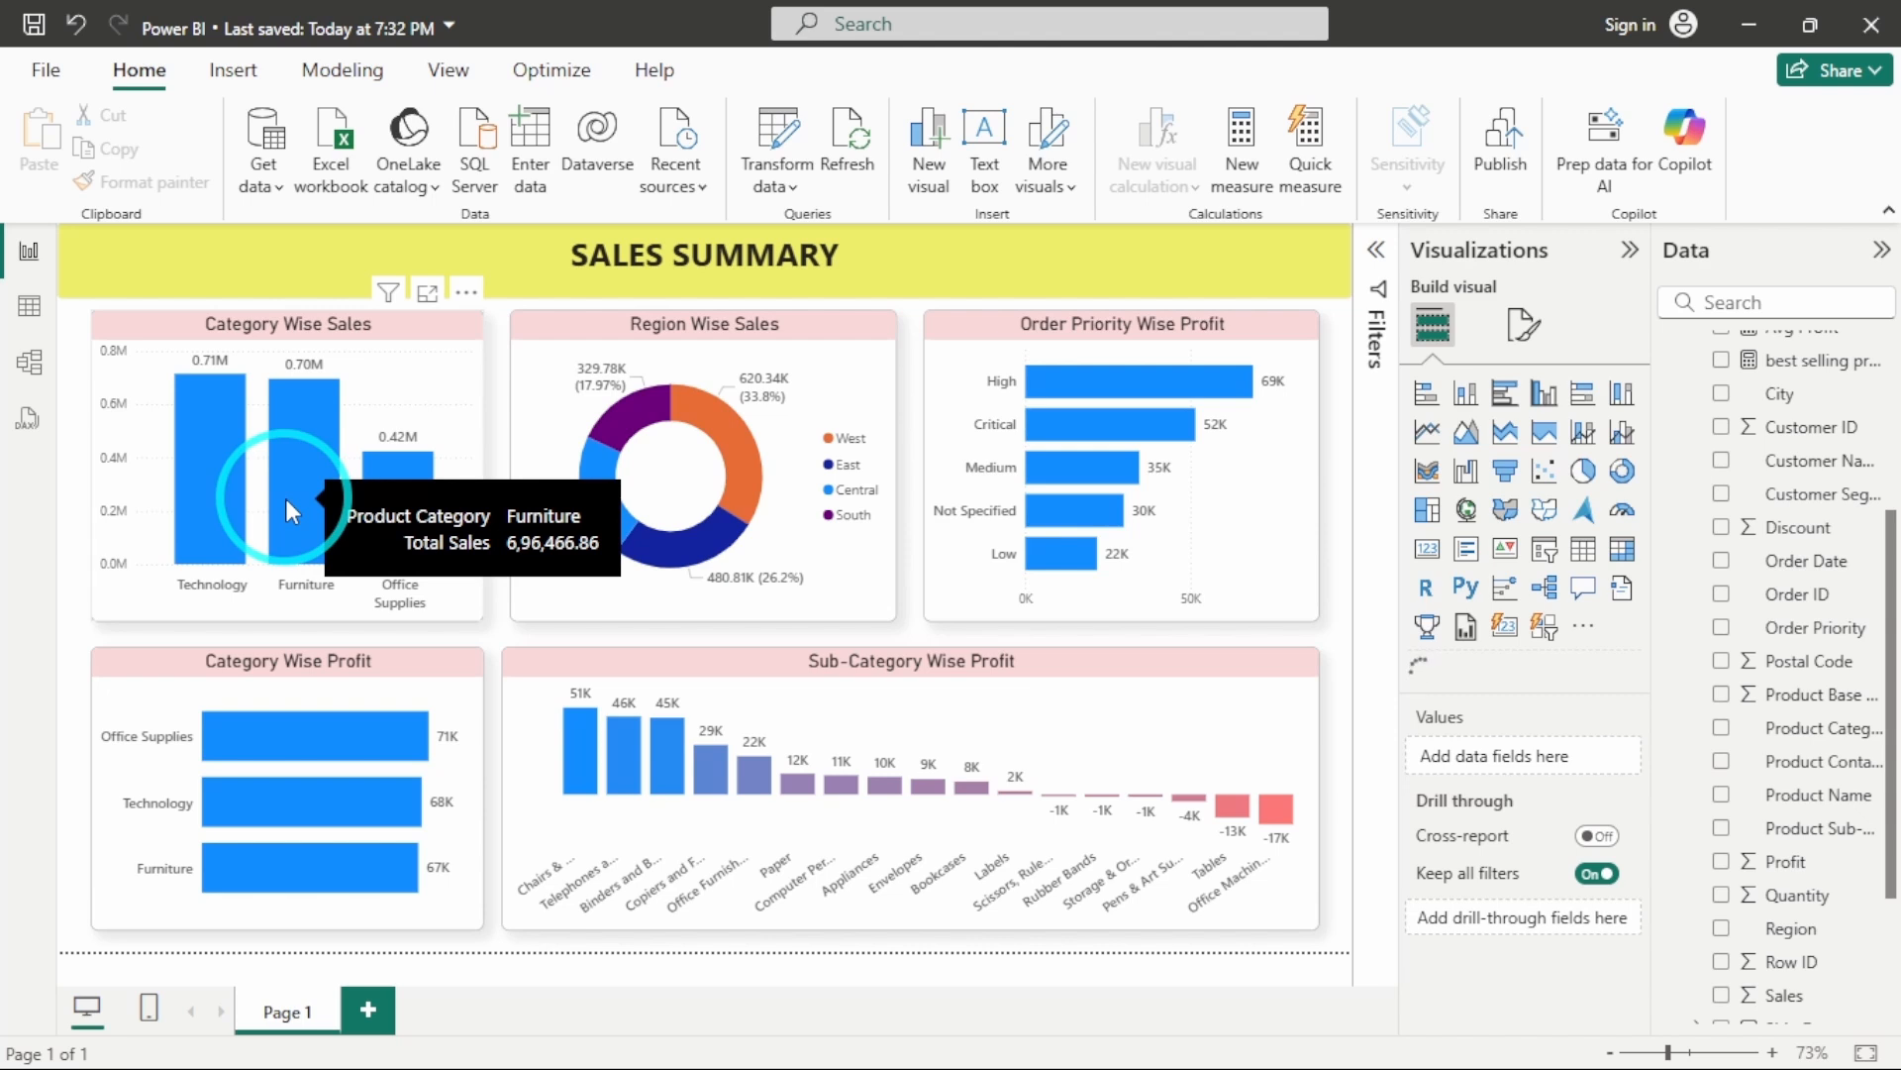
mouse_move(399, 504)
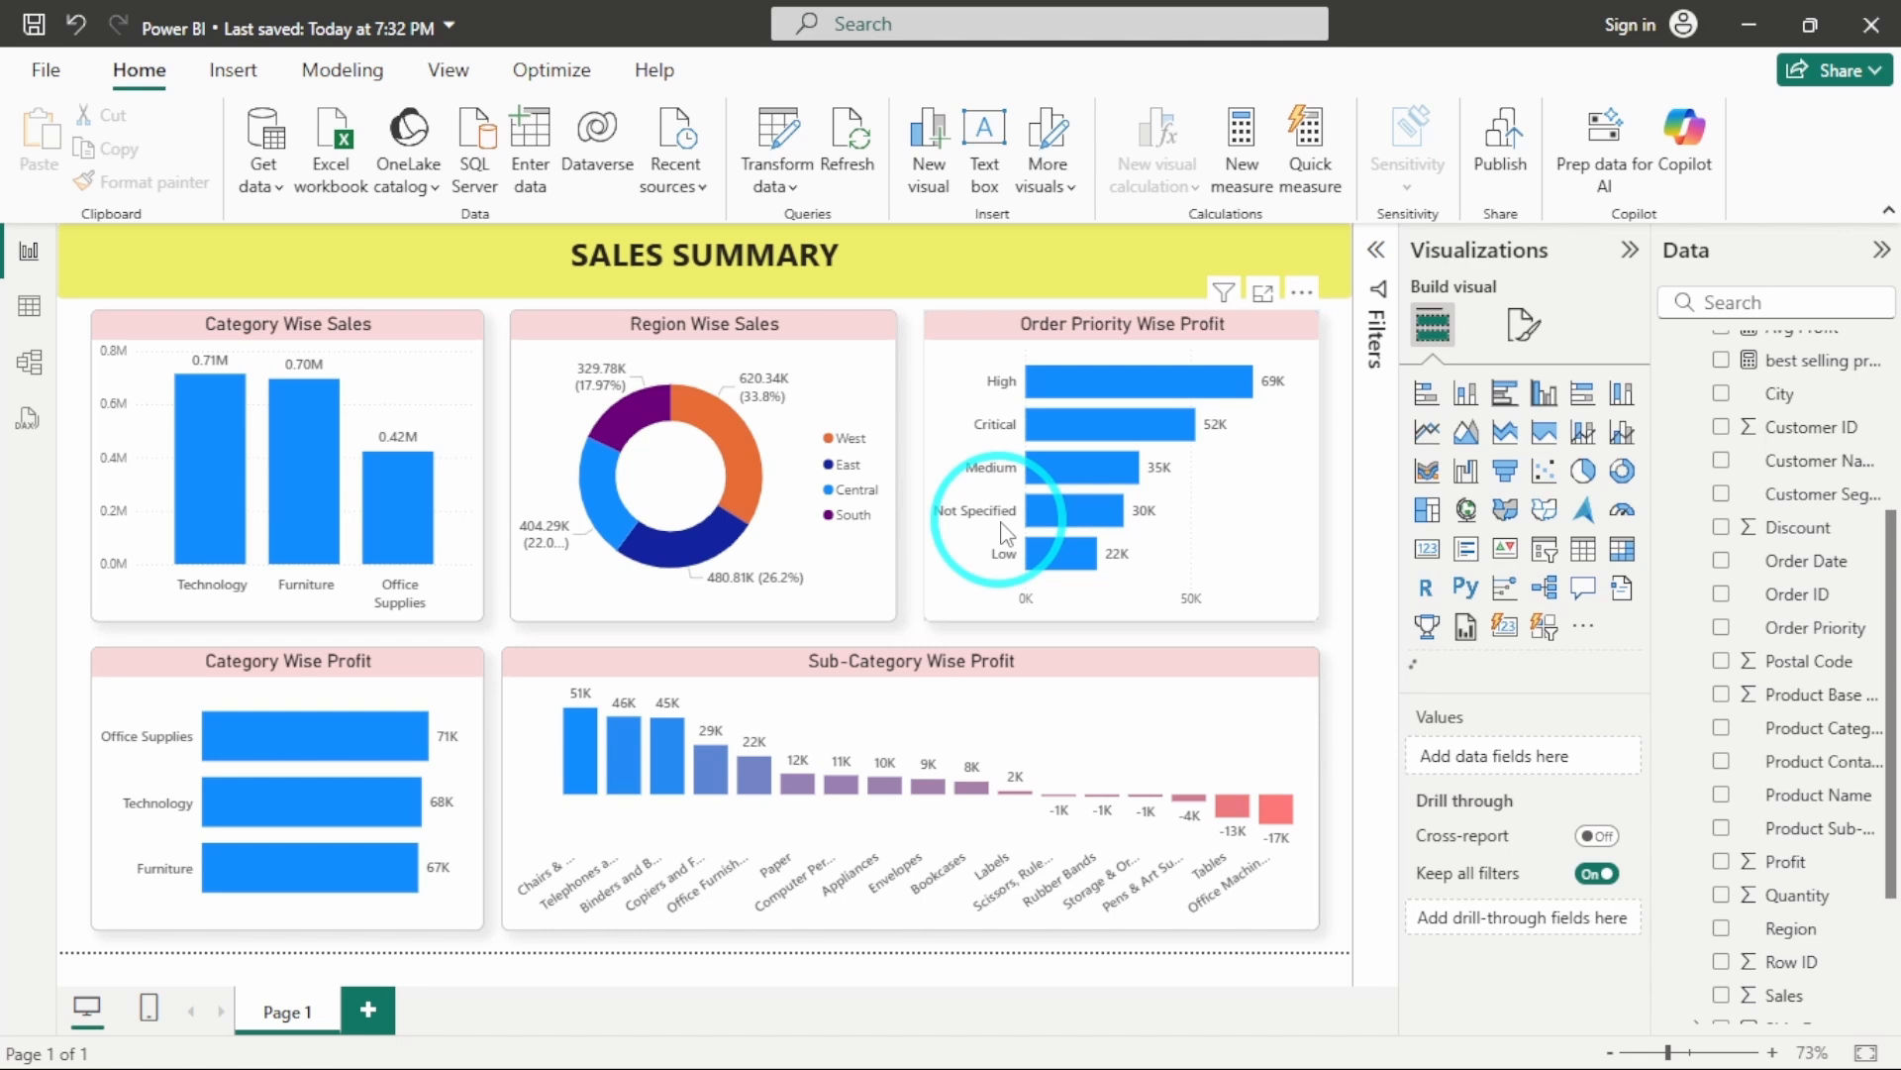
Examine the Category Wise Profit chart and the bar details of the Sub-Category Wise Profit chart, including Office Machines and Pens & Art Supplies
left_click(376, 682)
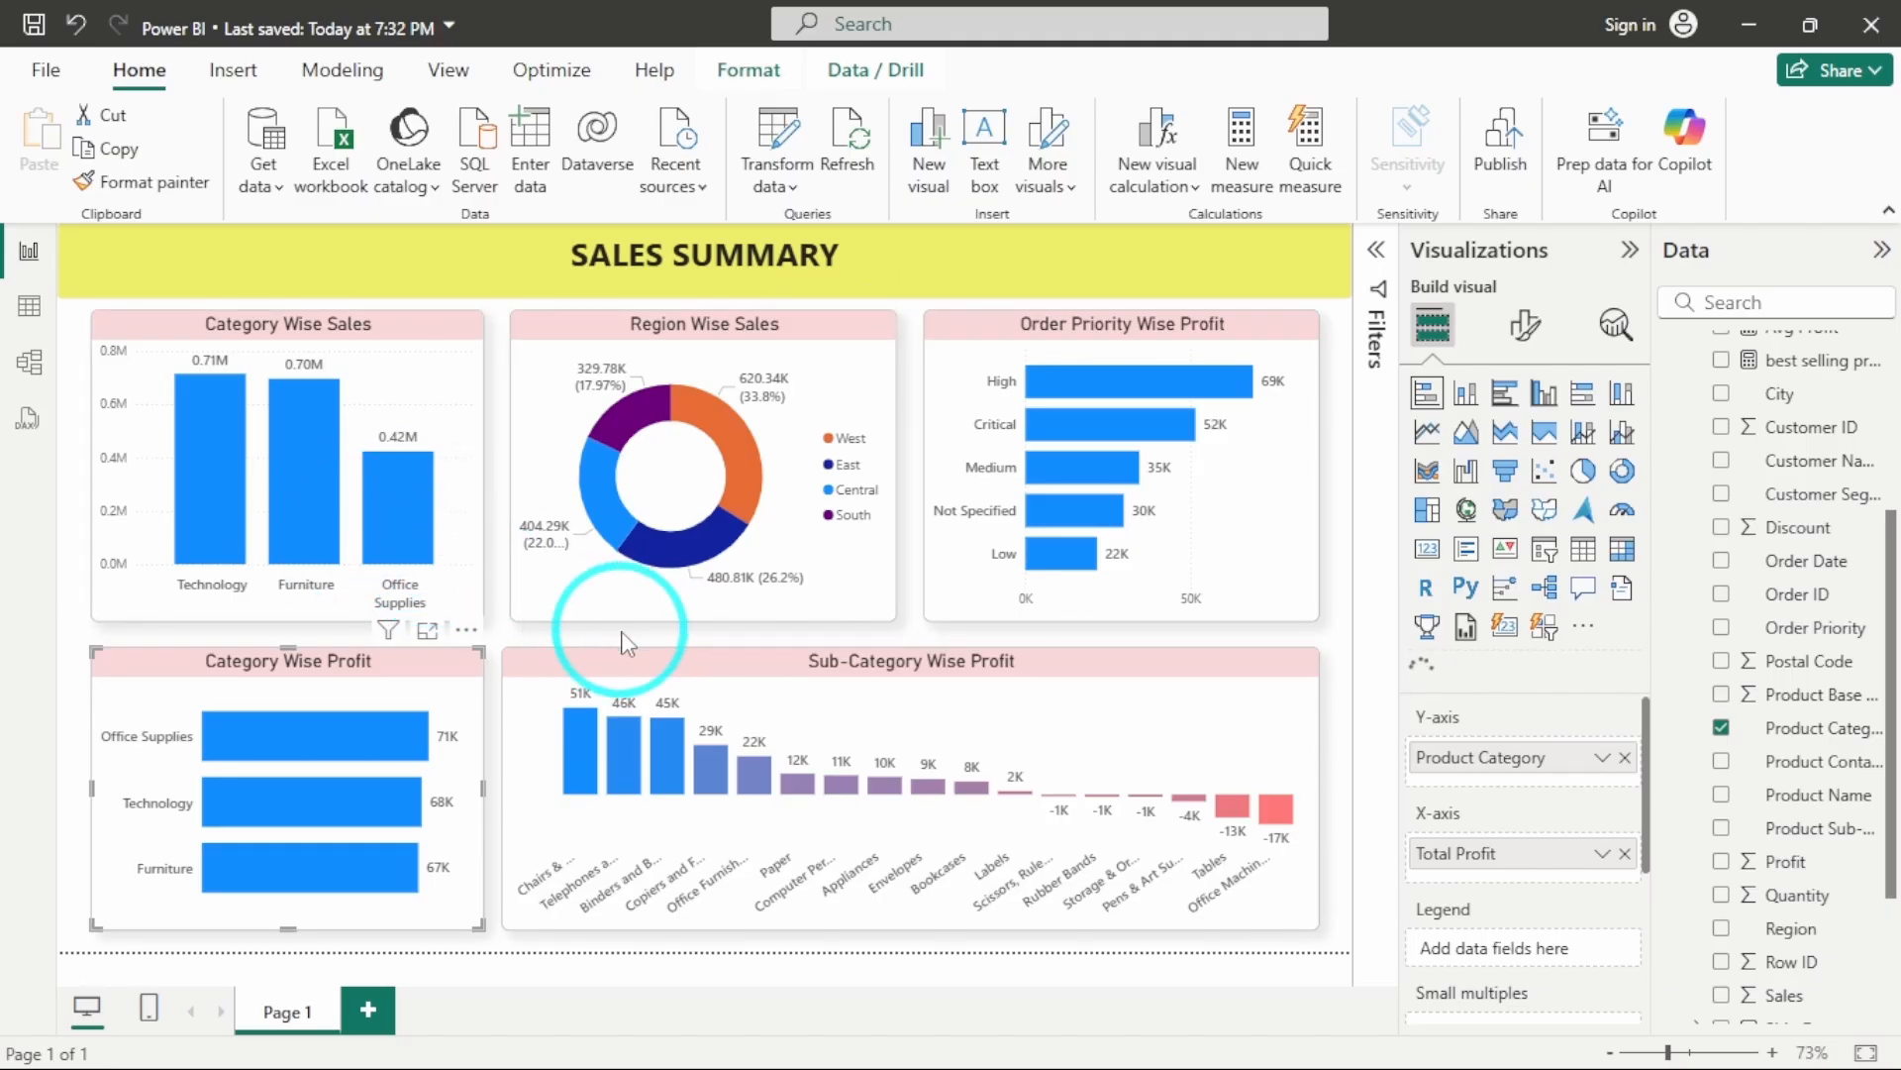
left_click(773, 686)
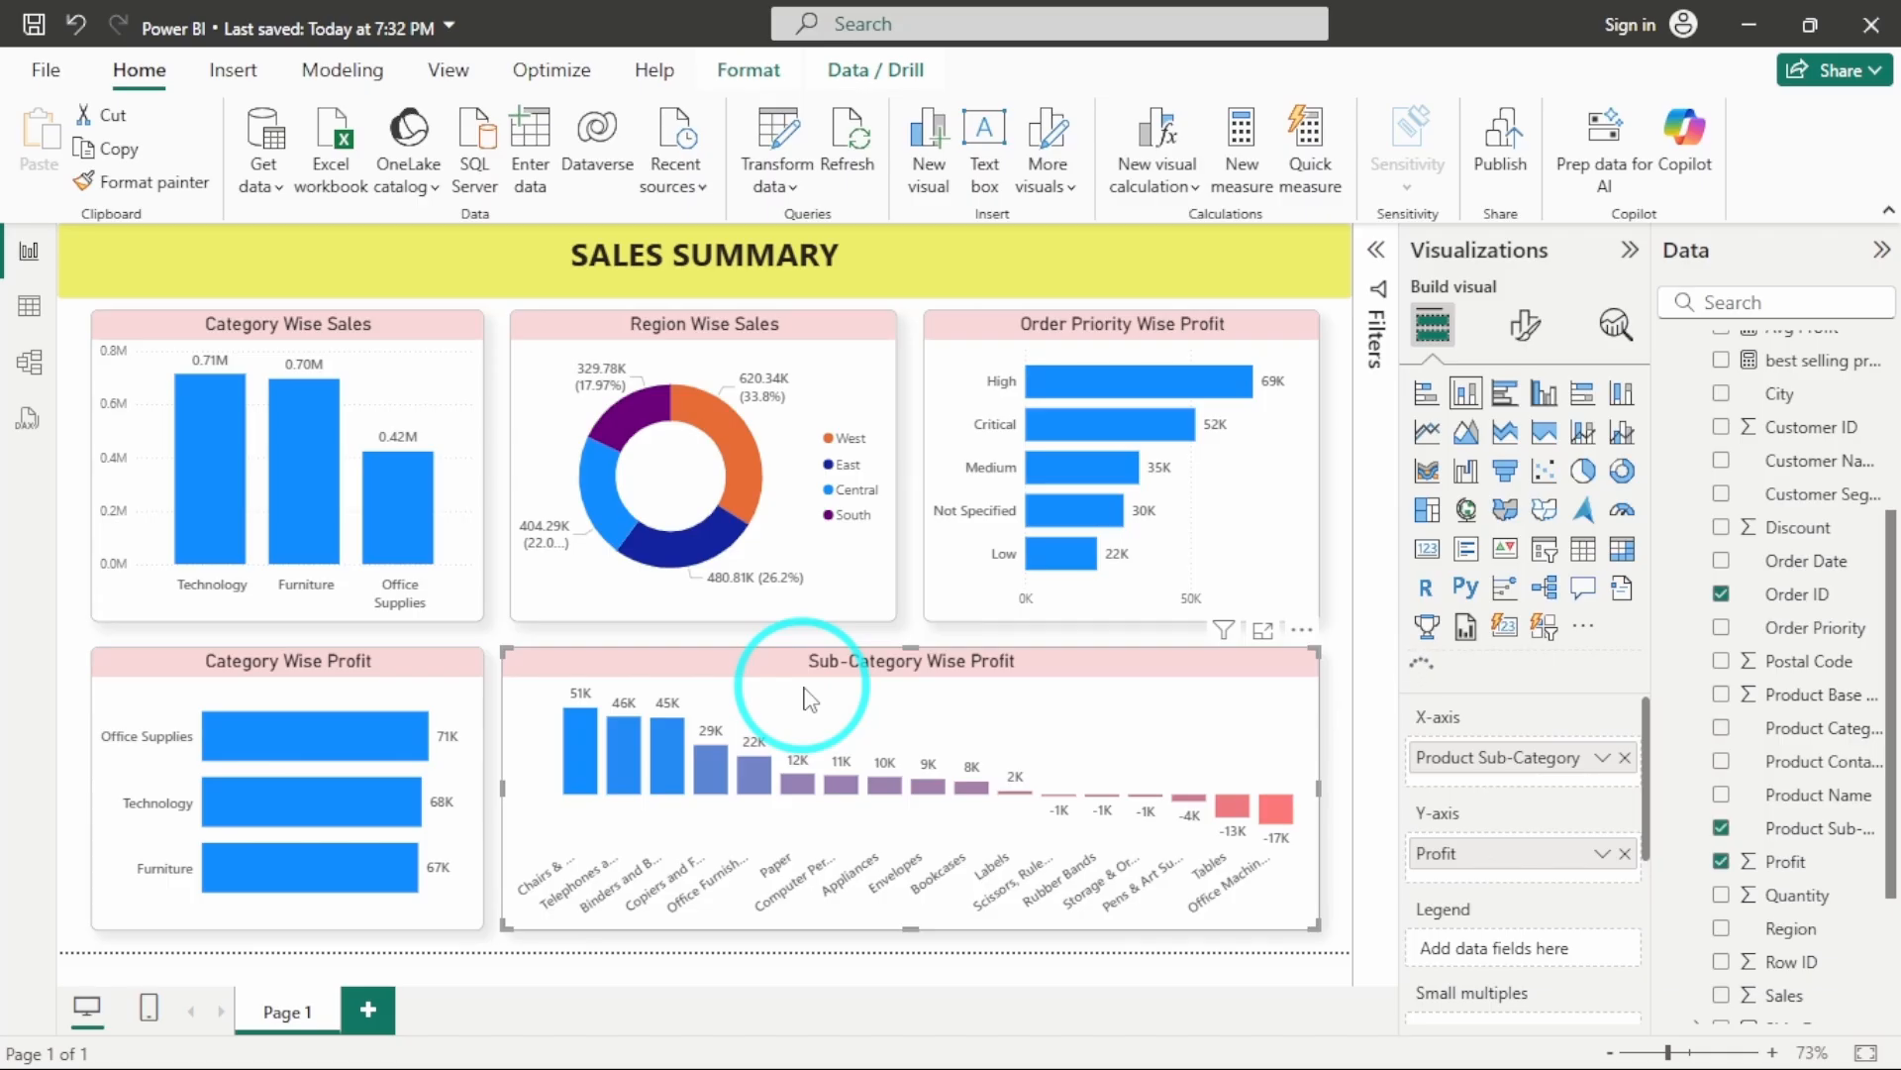
mouse_move(579, 752)
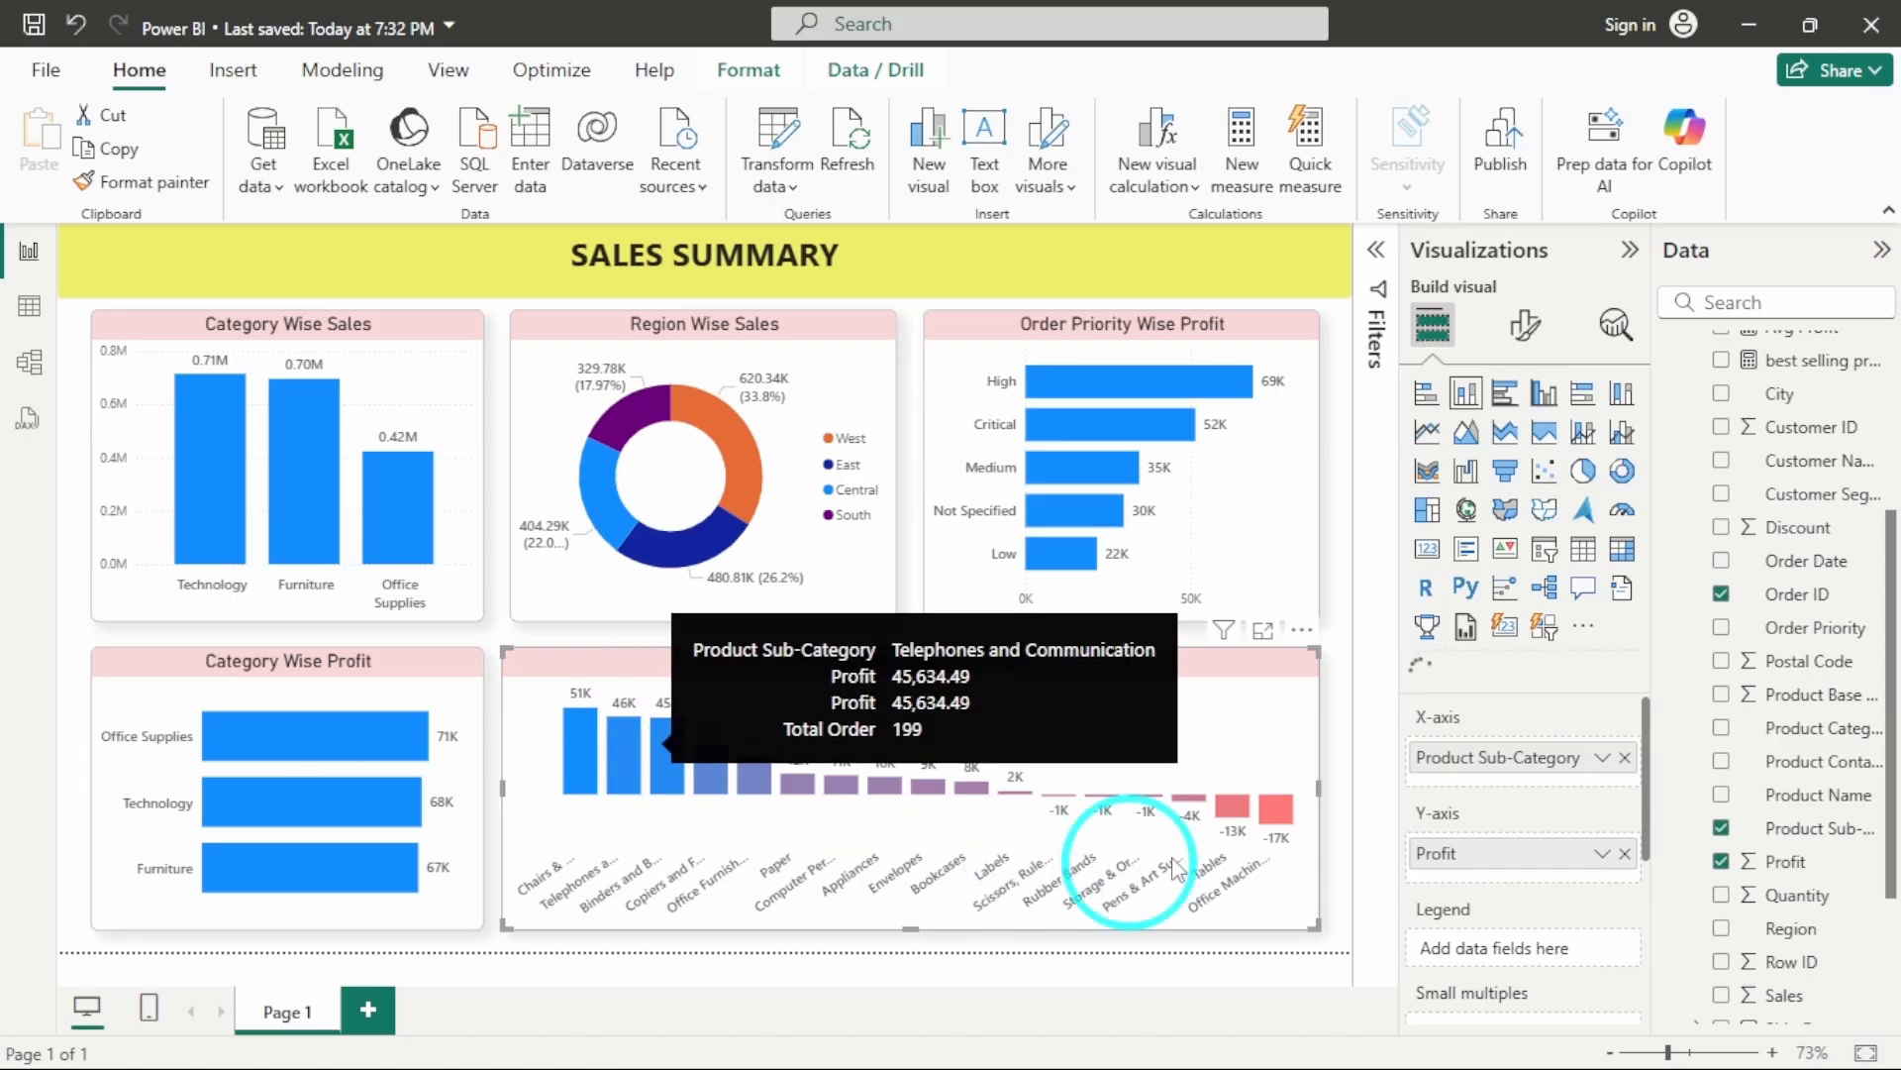
mouse_move(1291, 822)
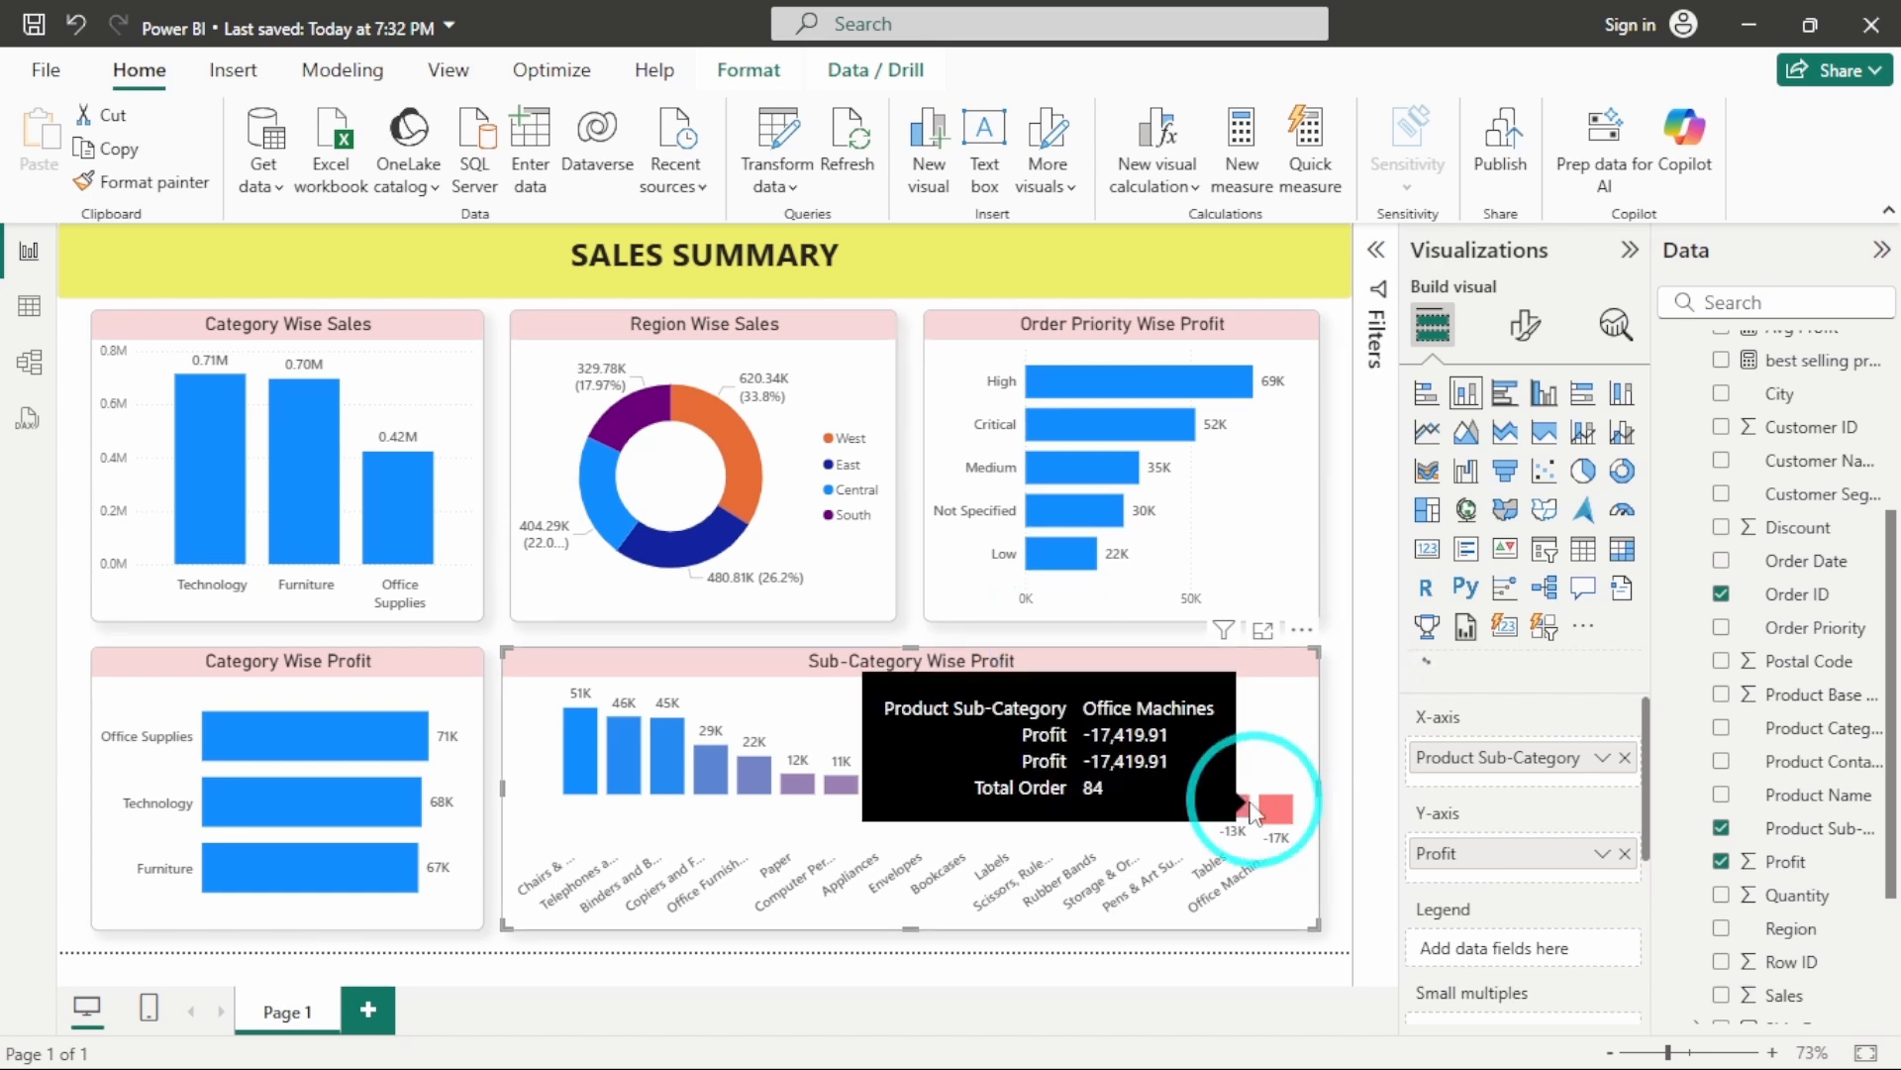
mouse_move(1198, 810)
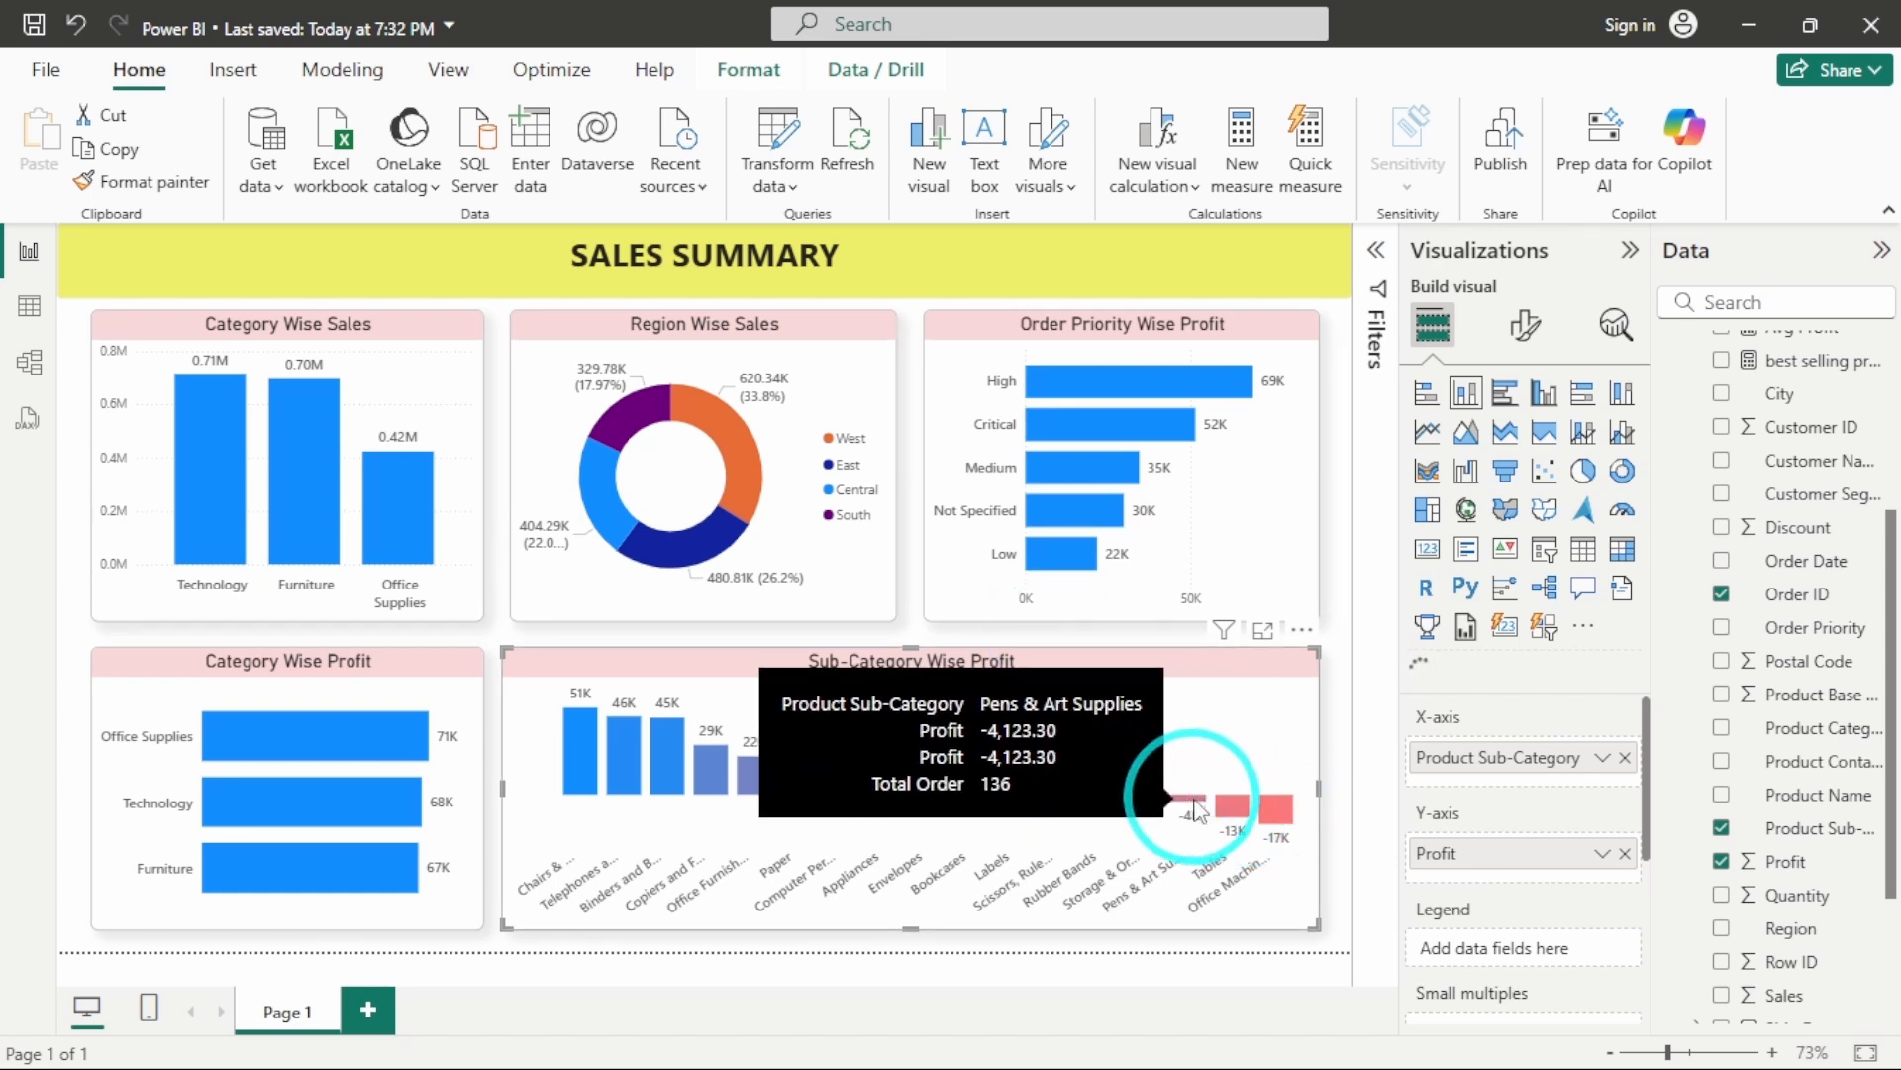
left_click(959, 634)
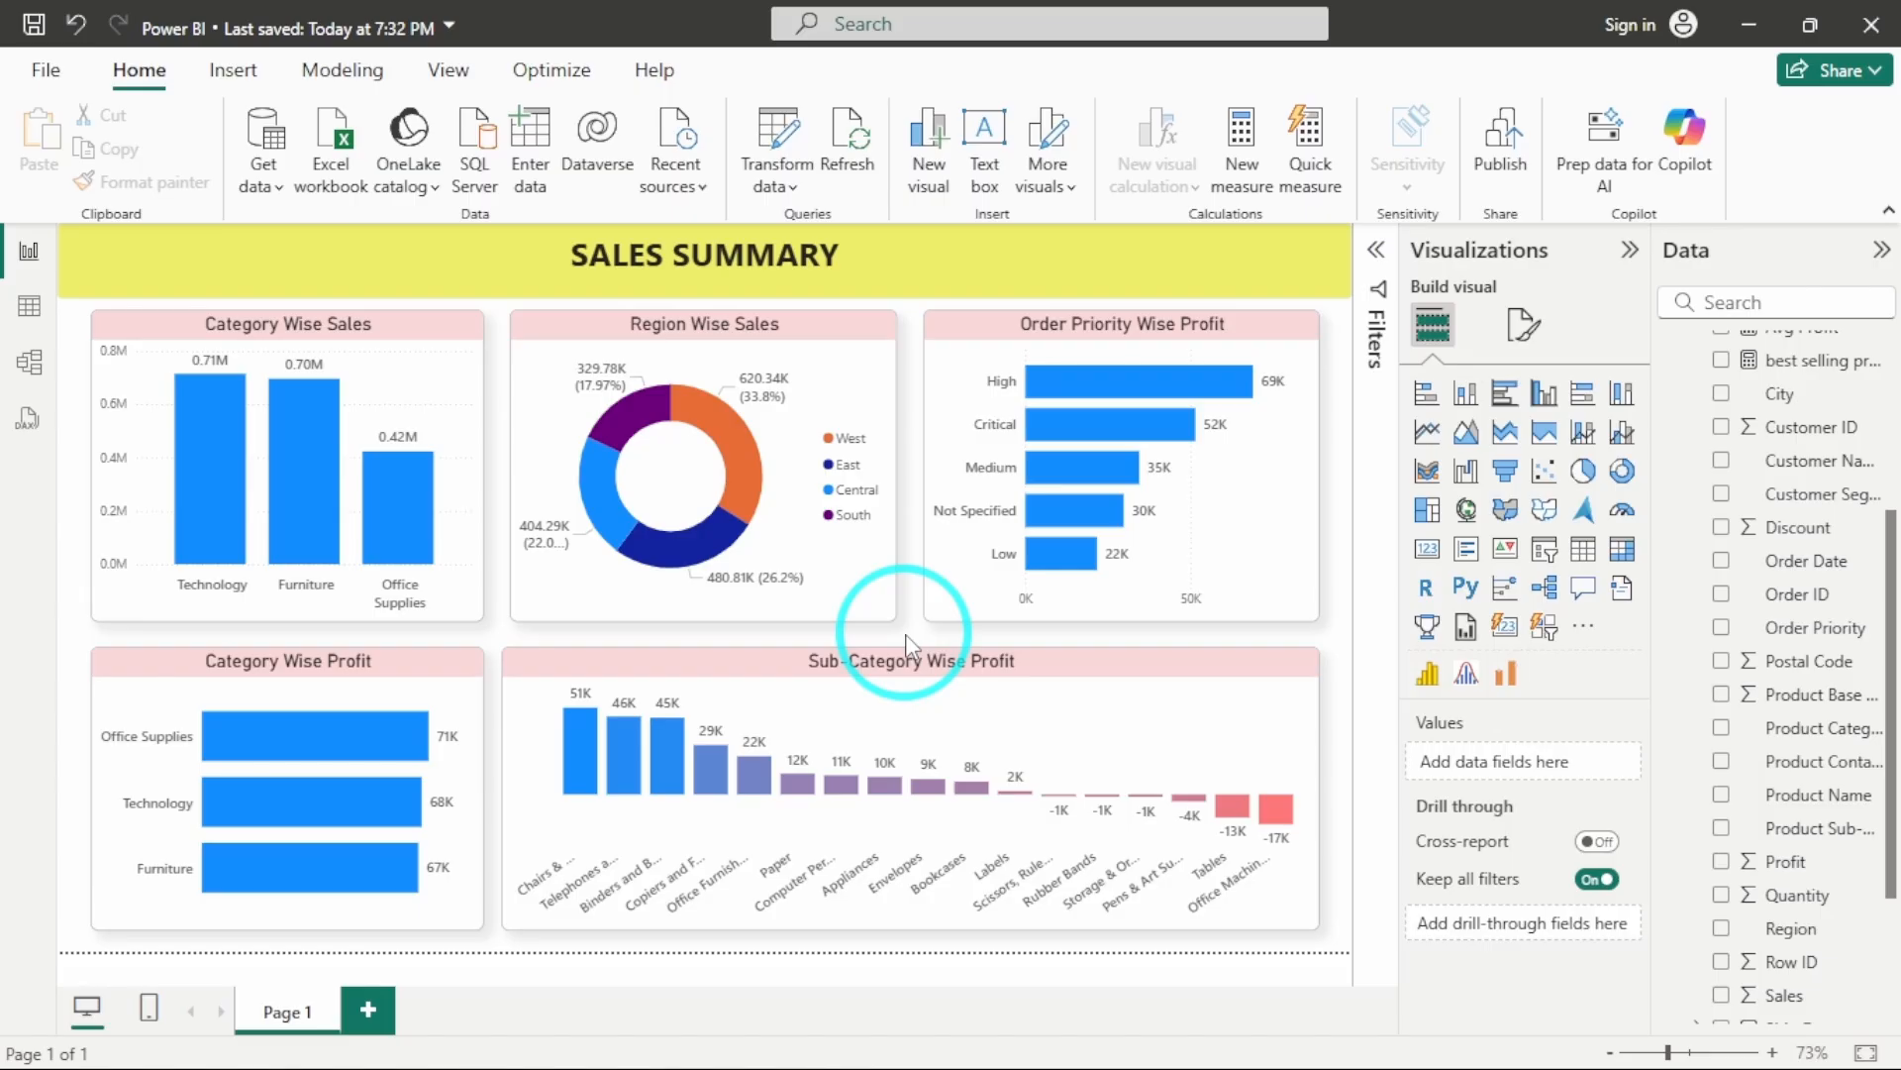
Add a new report page and collapse the Measure and Orders tables in the field list
left_click(367, 1011)
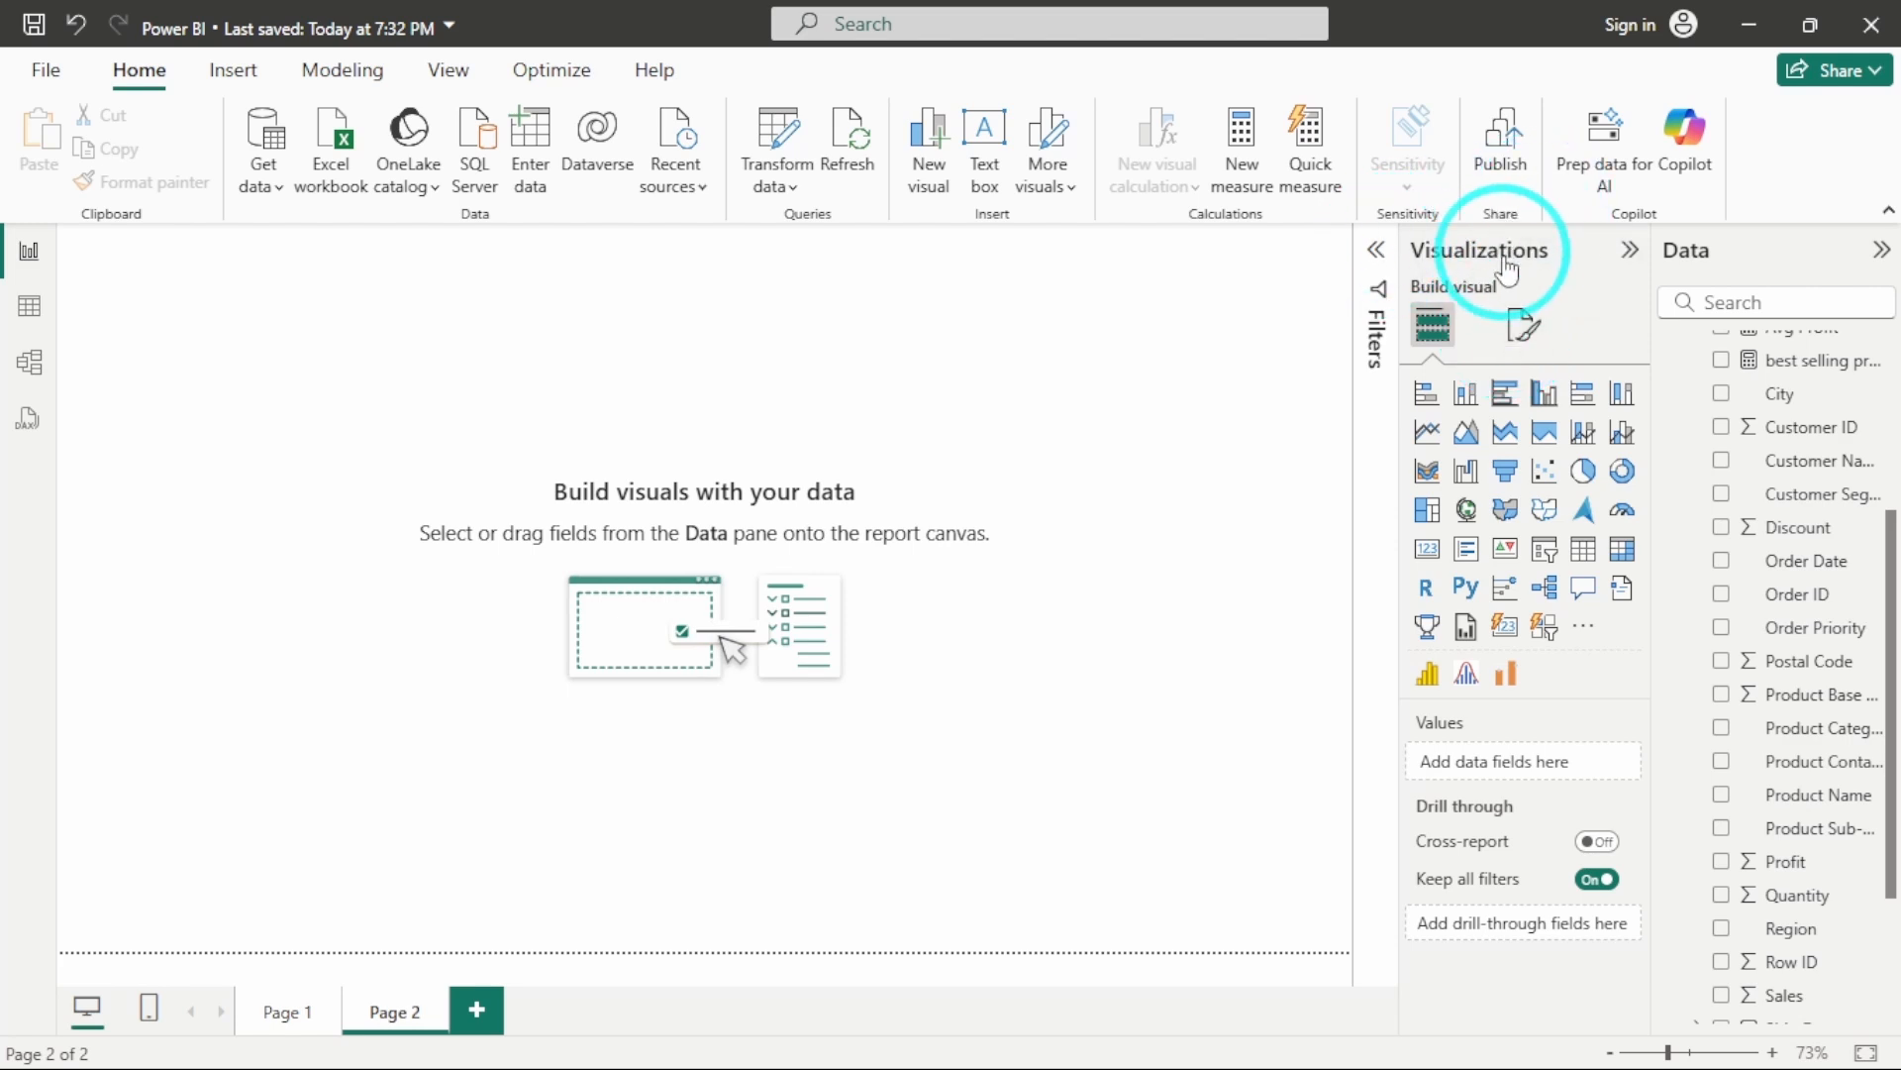
scroll(1740, 416, "up", 3)
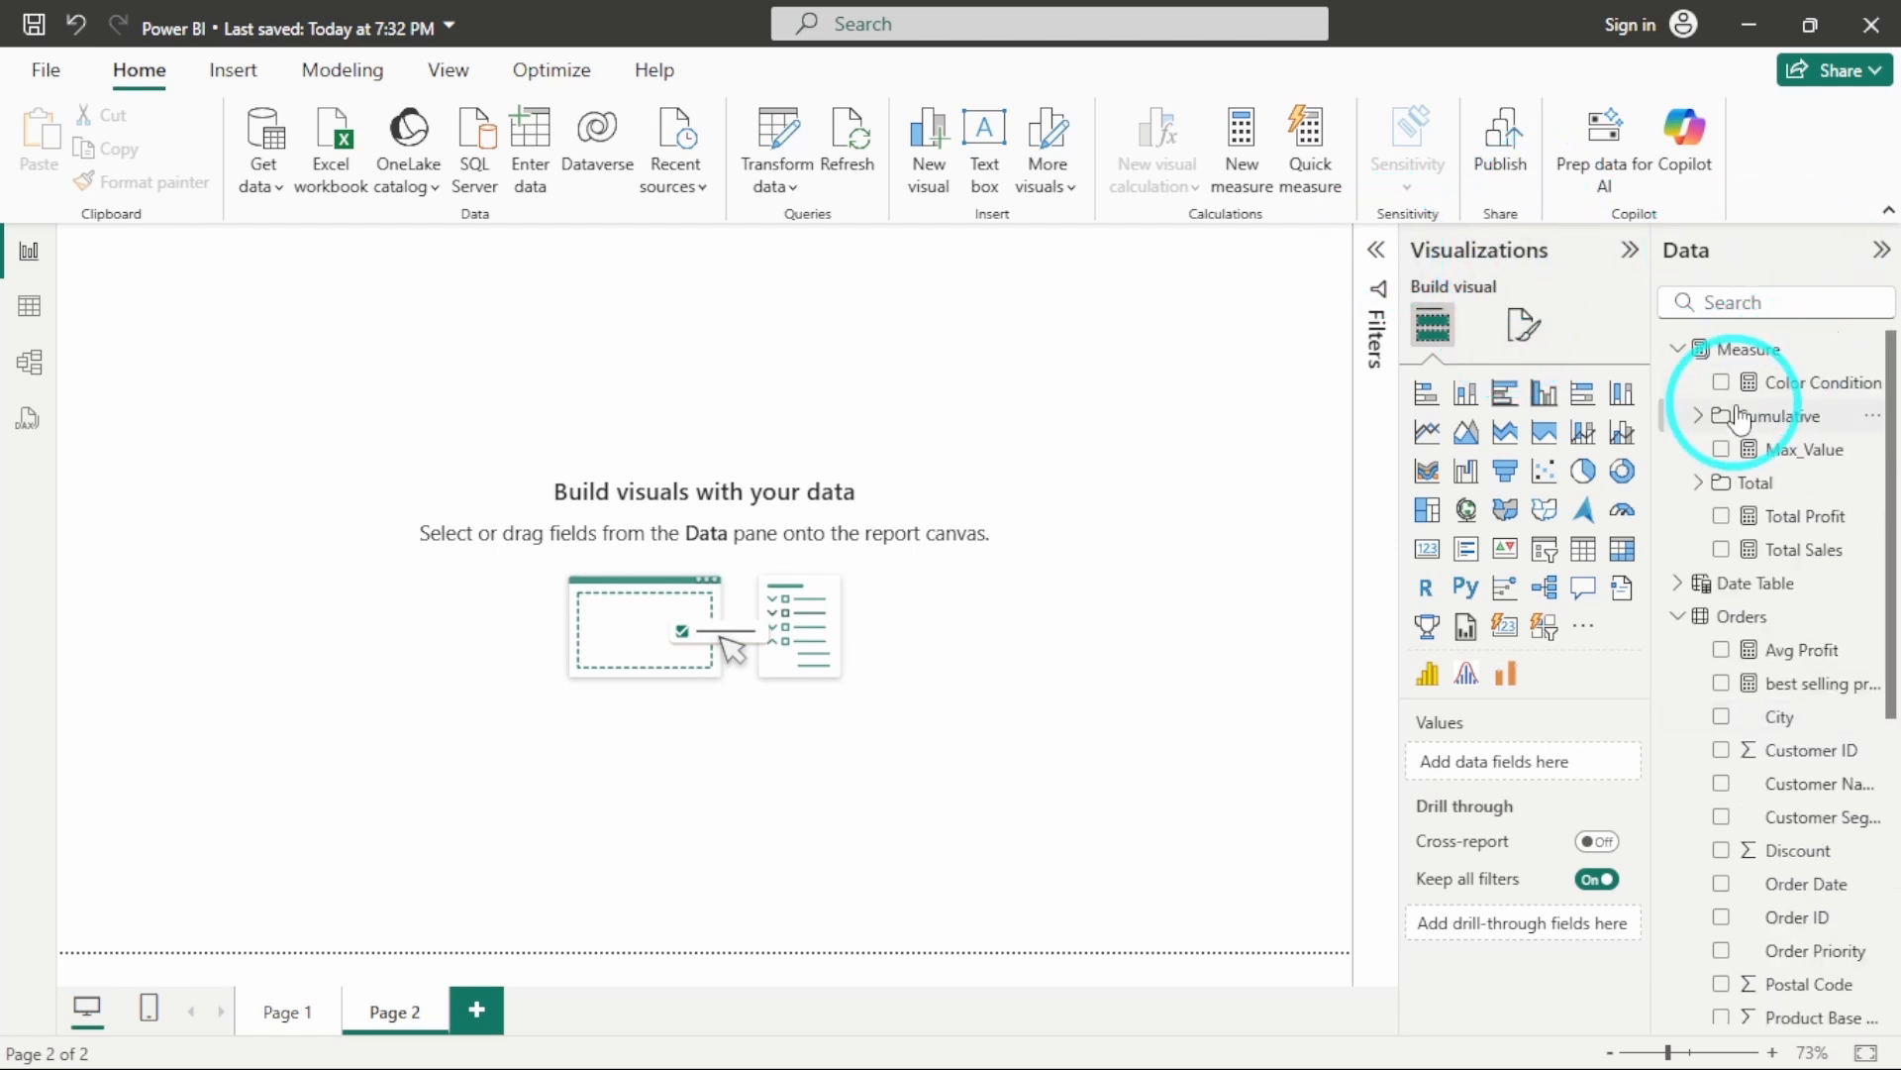
left_click(1677, 349)
left_click(1677, 416)
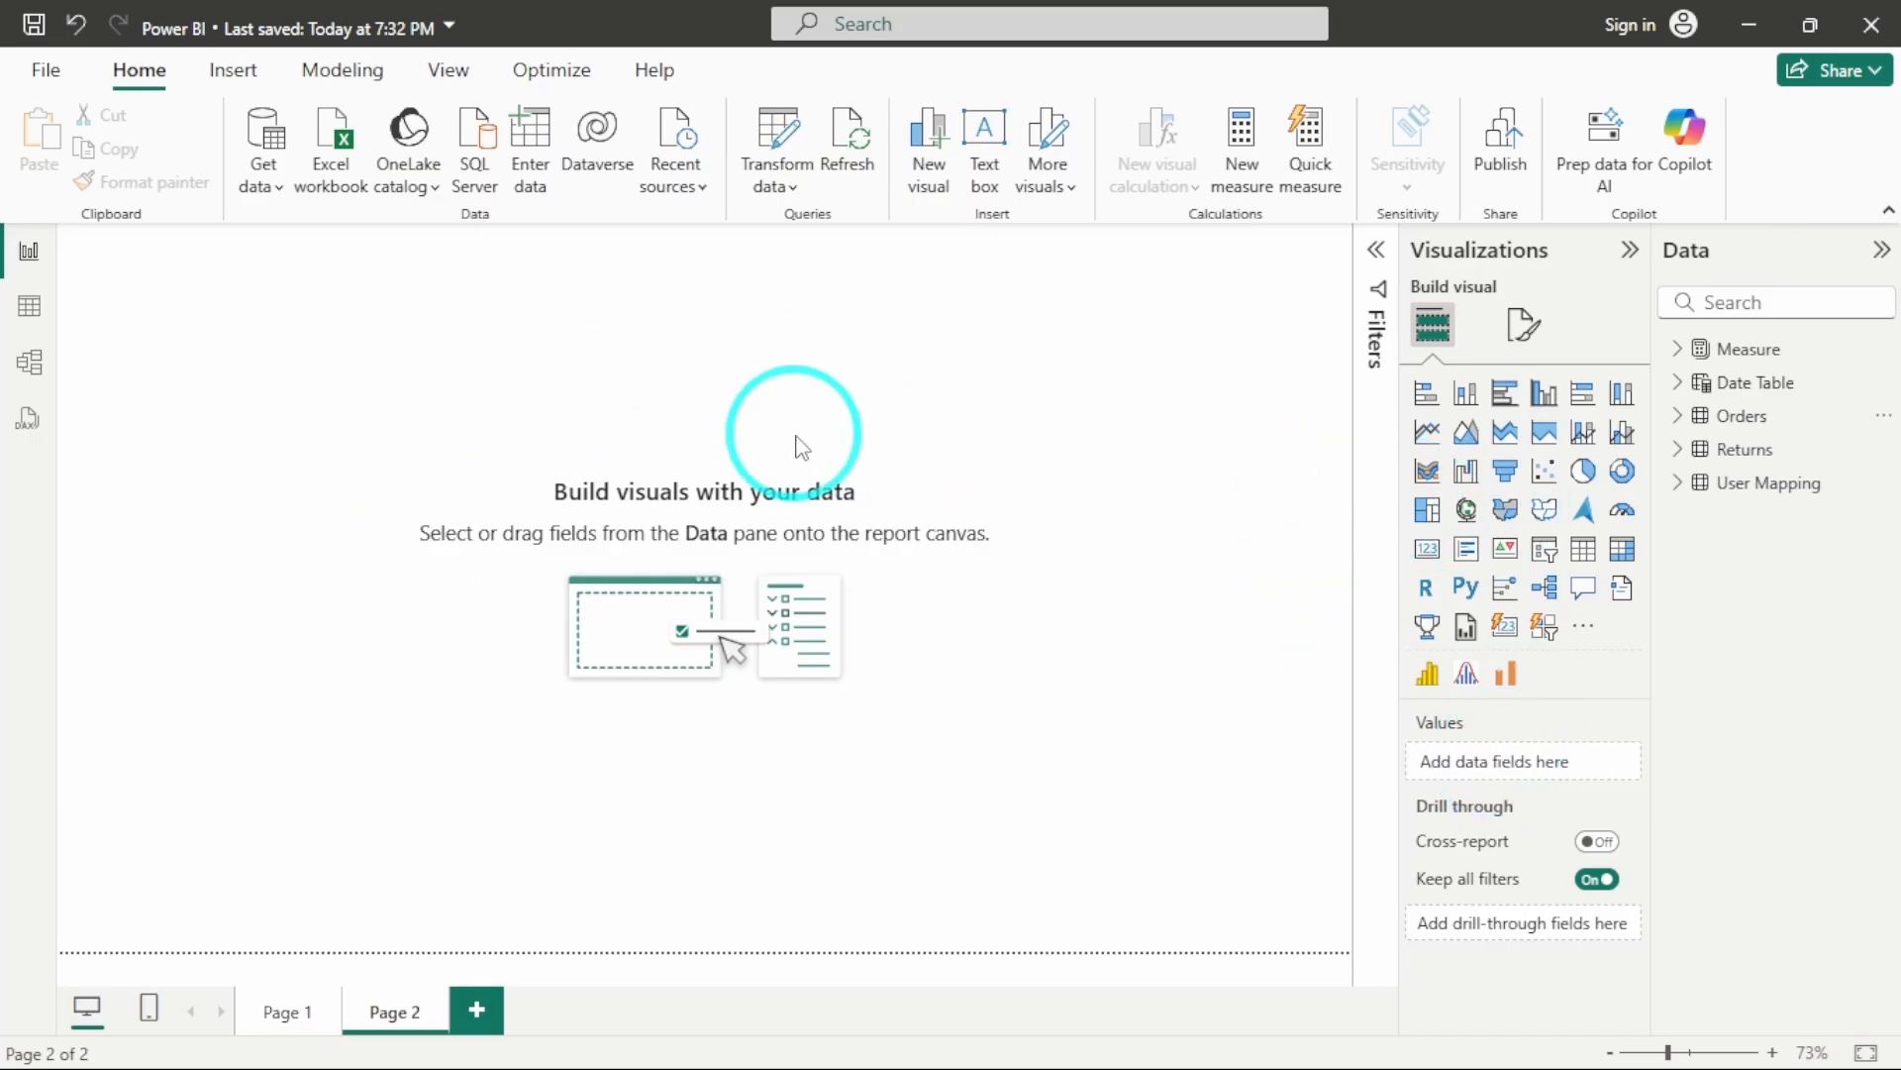
Insert an empty stacked column chart on Page 2, enlarge it and place it near the middle of the canvas
left_click(1466, 395)
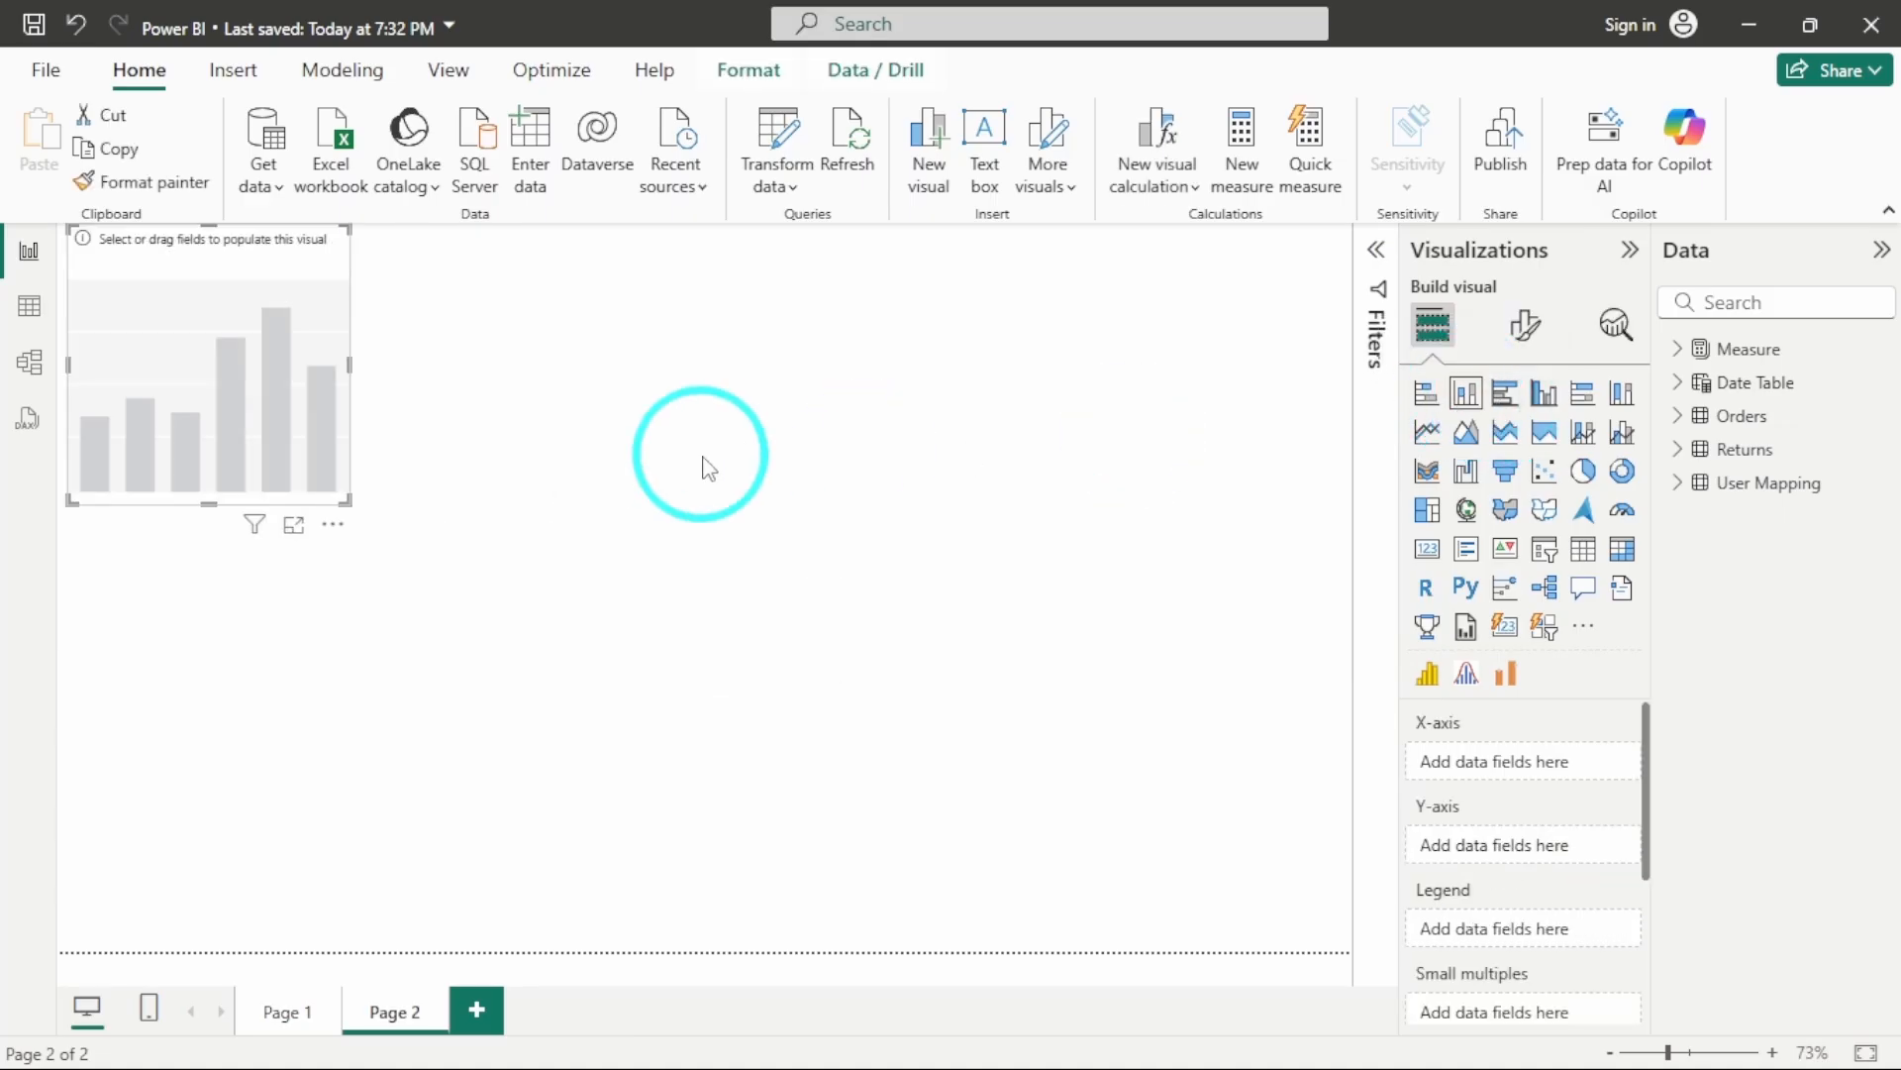
left_click_drag(231, 347, 636, 412)
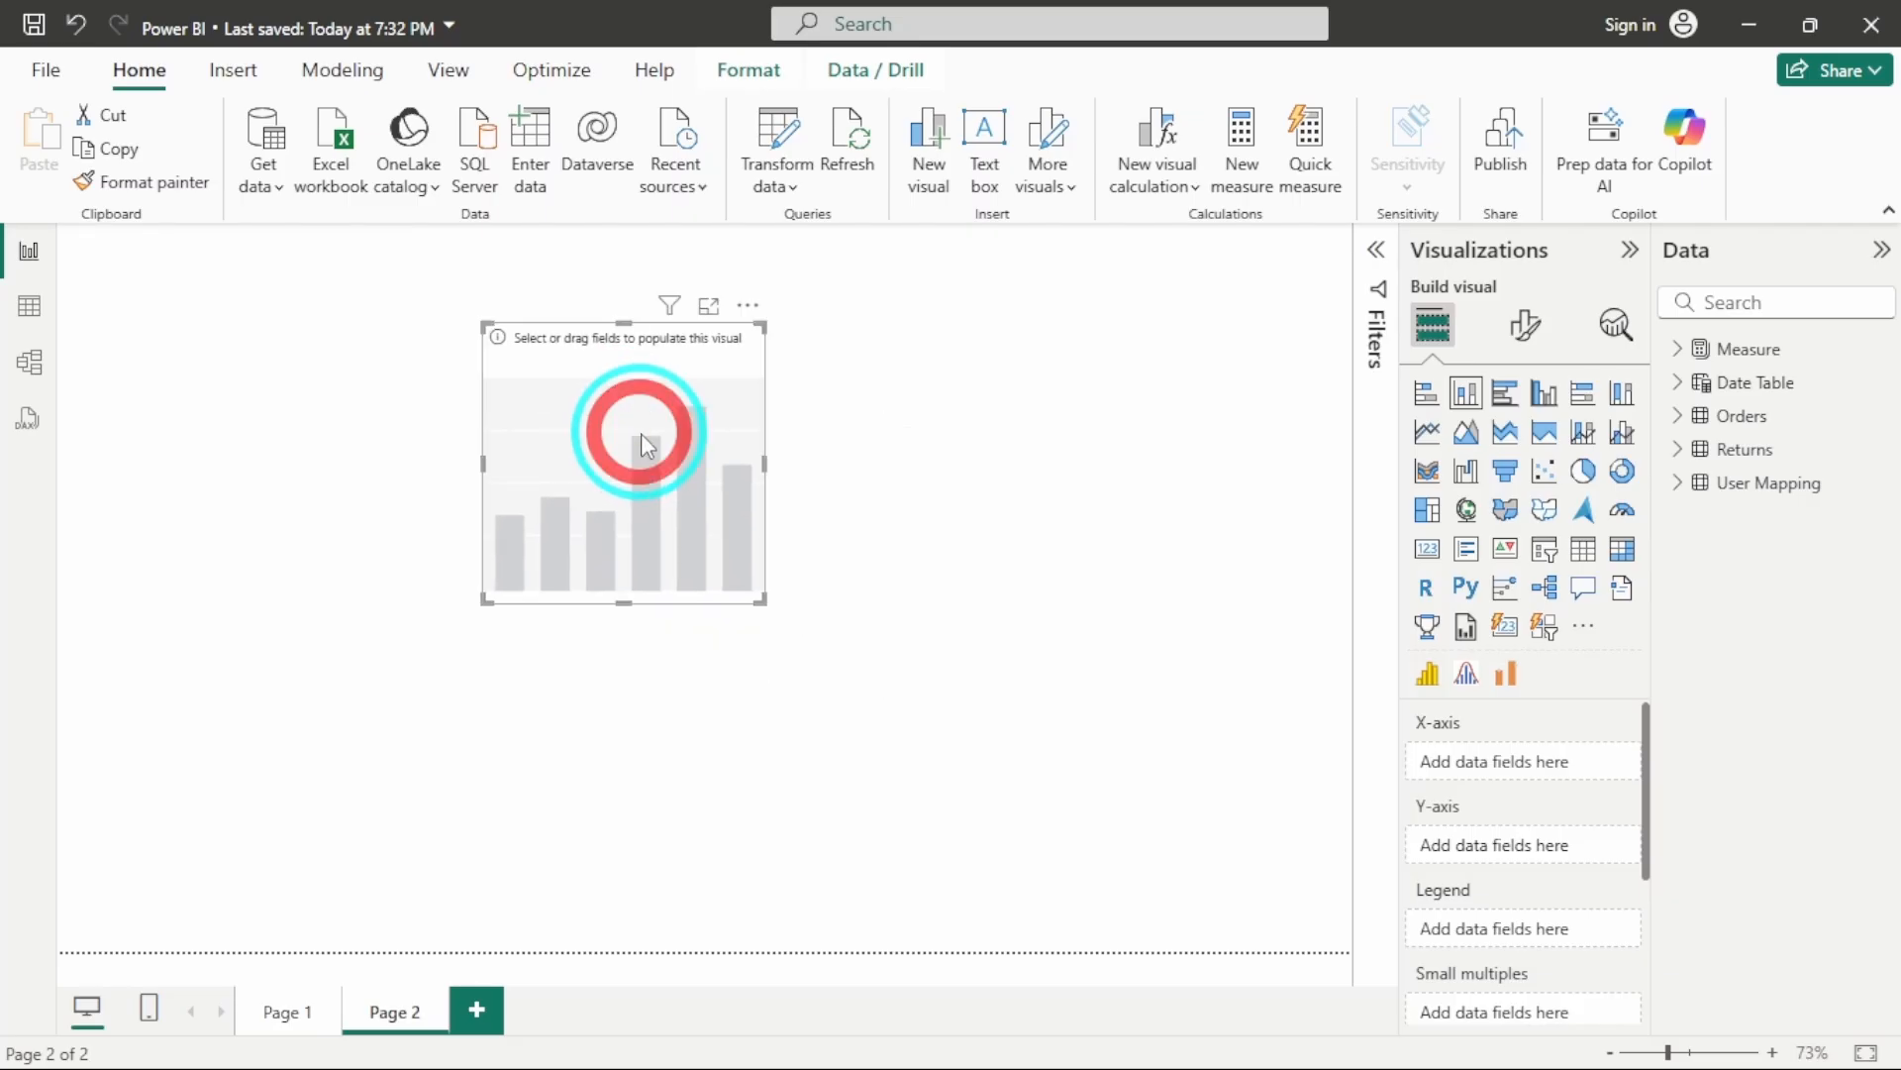
left_click_drag(758, 594, 1103, 828)
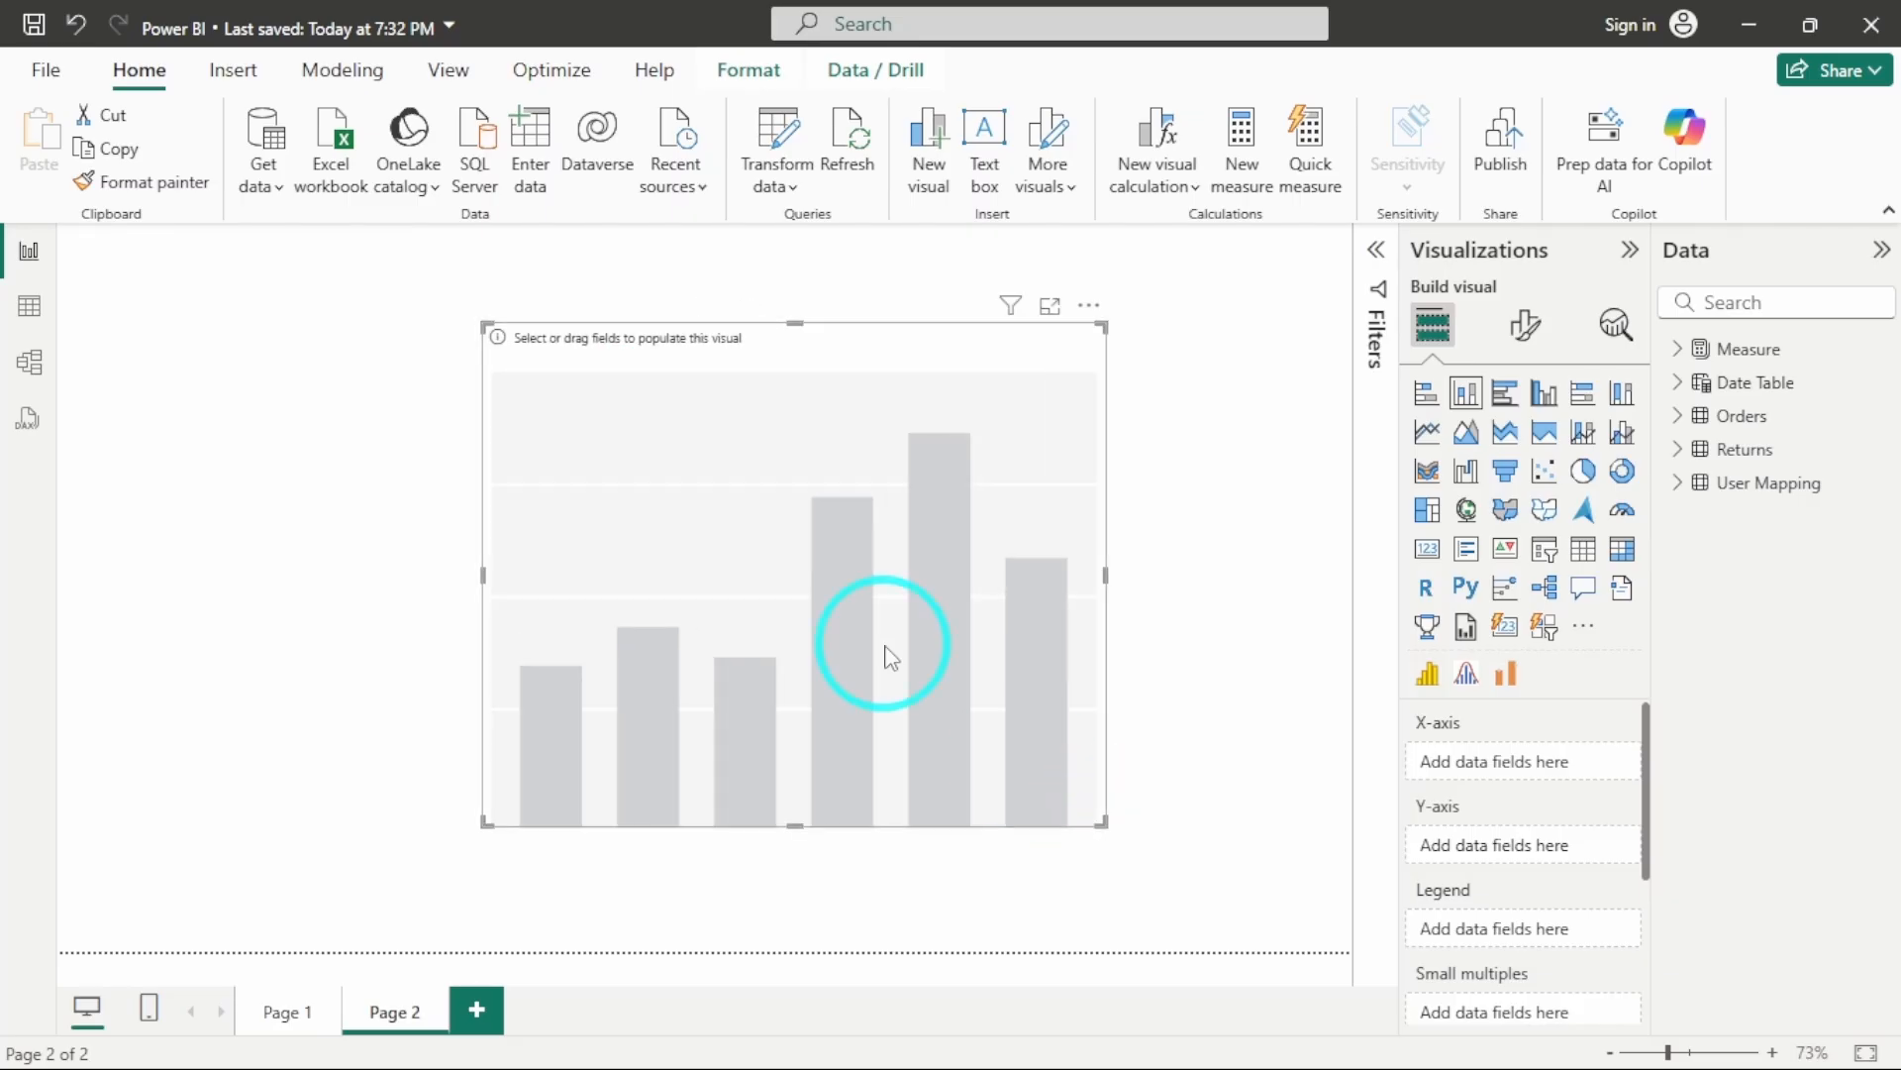
left_click_drag(882, 653, 773, 645)
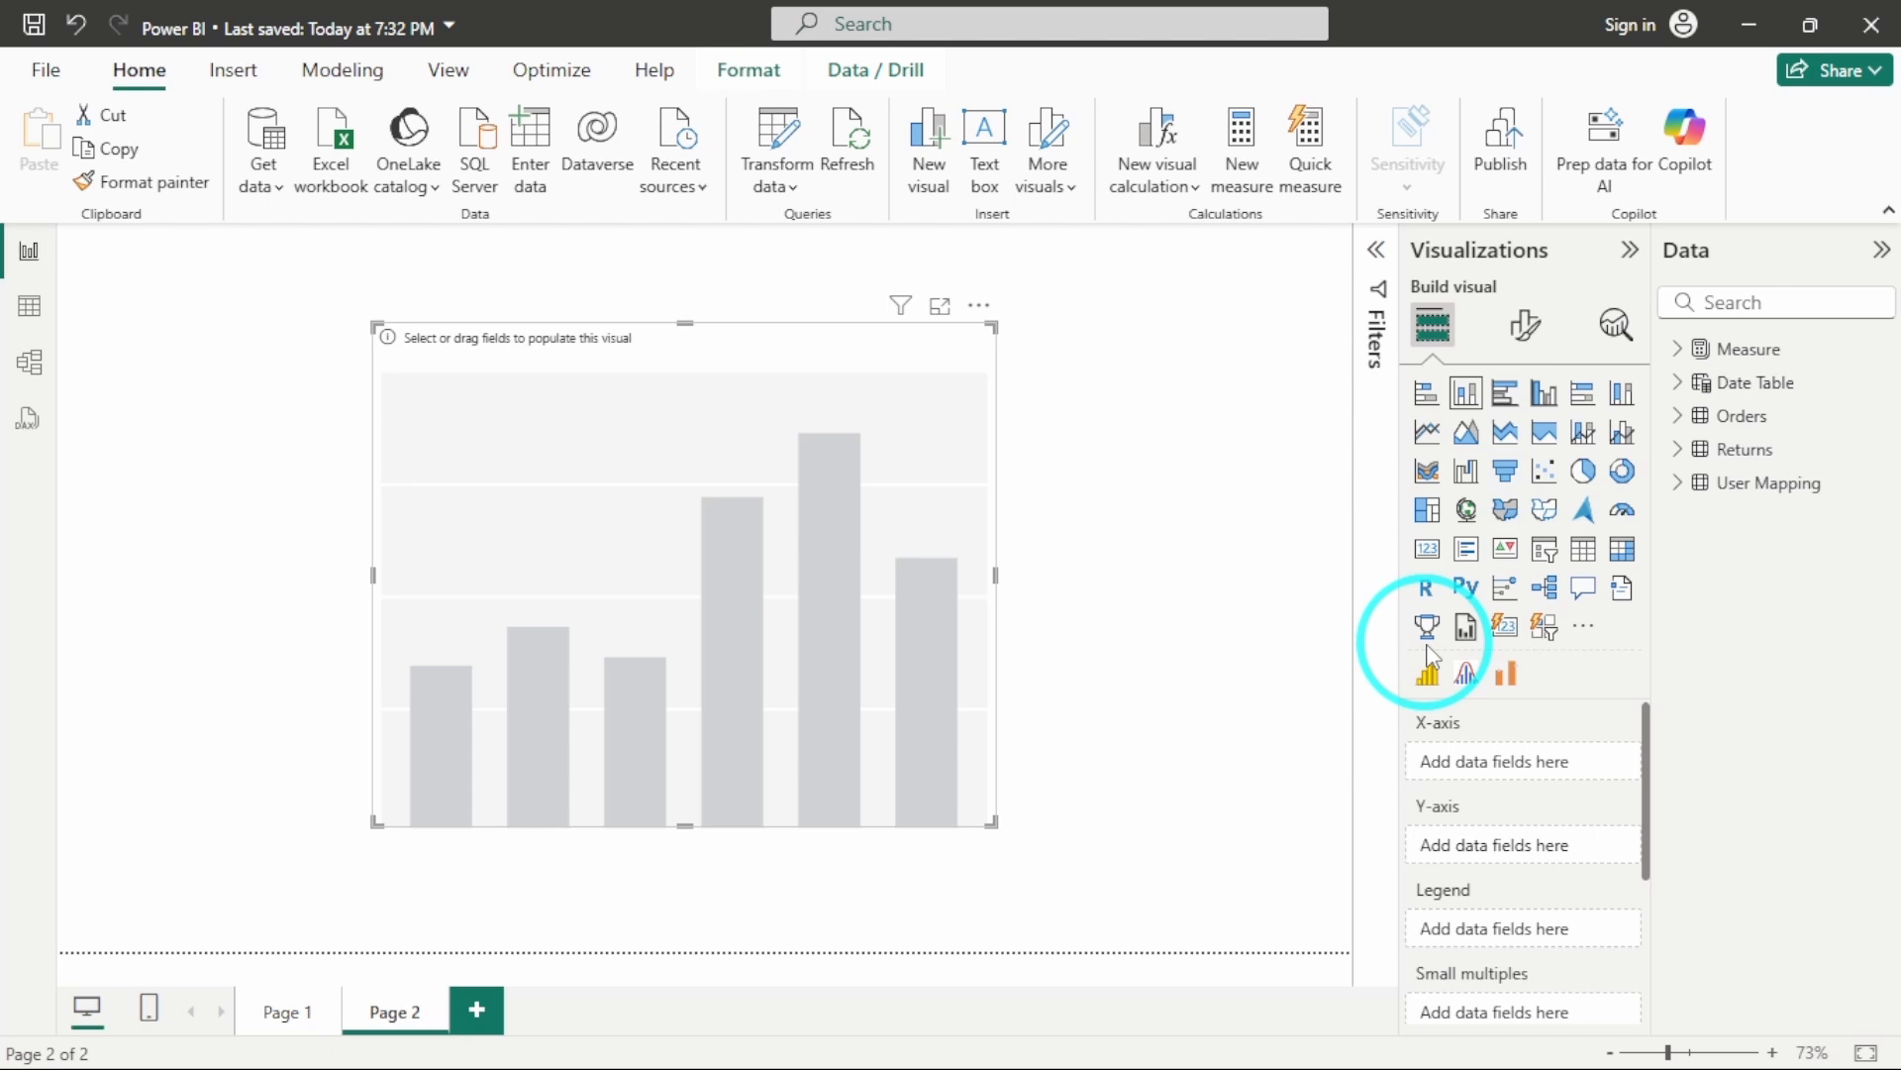
Assign Product Category from the Orders table to the chart's X-axis and the Total Sales measure to its Y-axis
left_click(1676, 416)
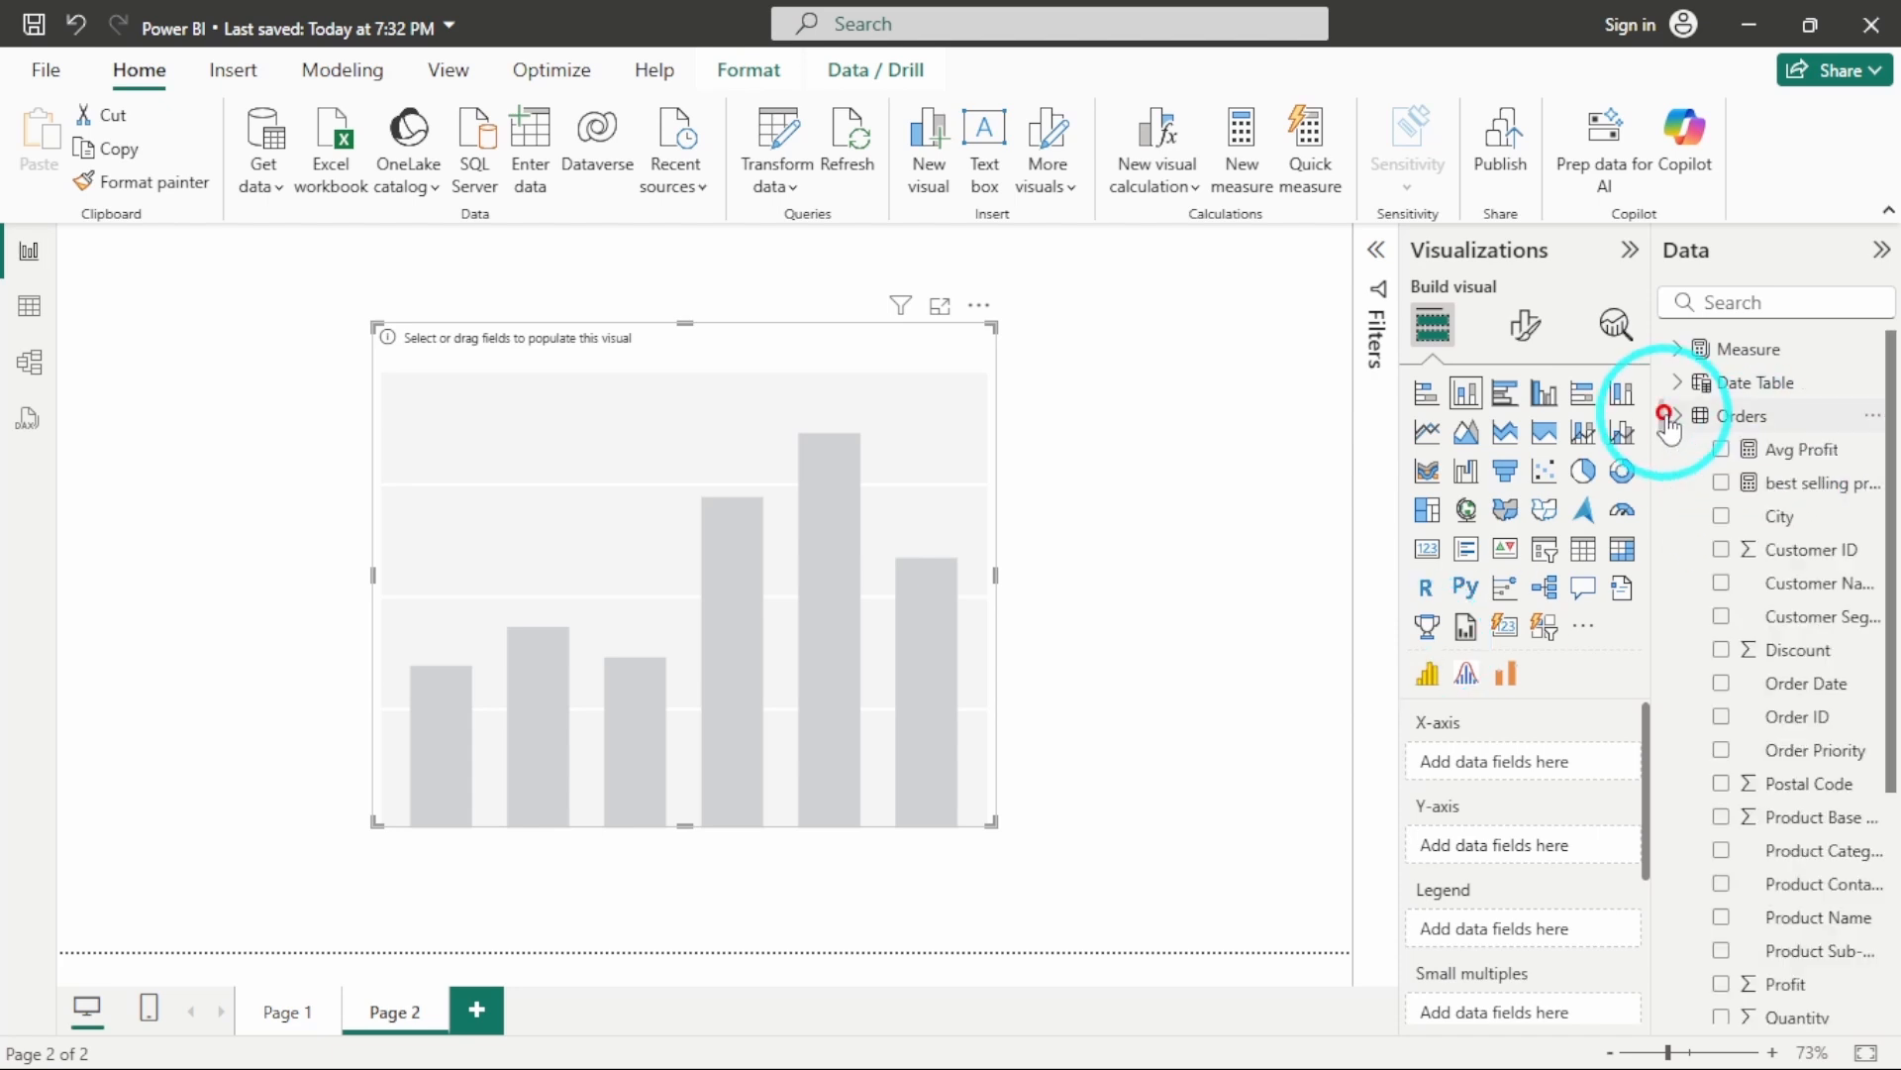
scroll(1745, 705, "down", 4)
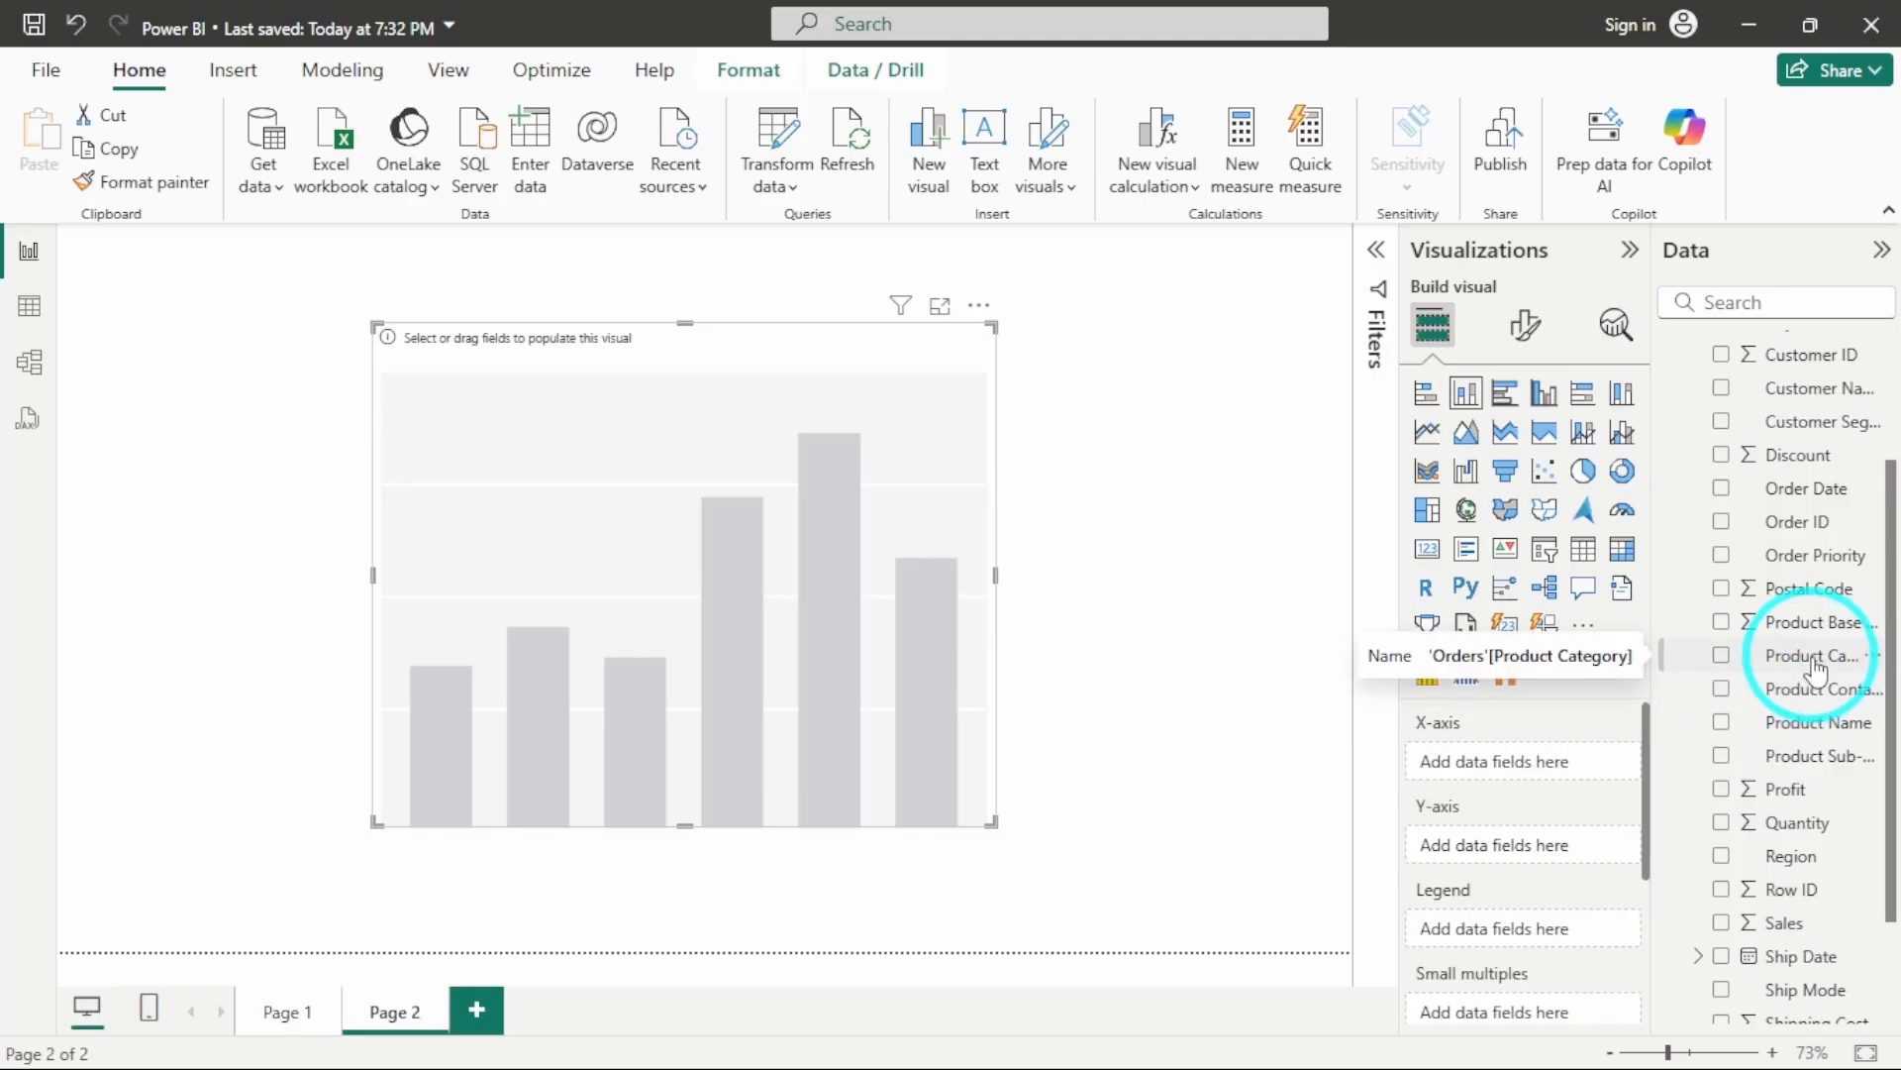
left_click_drag(1815, 672, 808, 535)
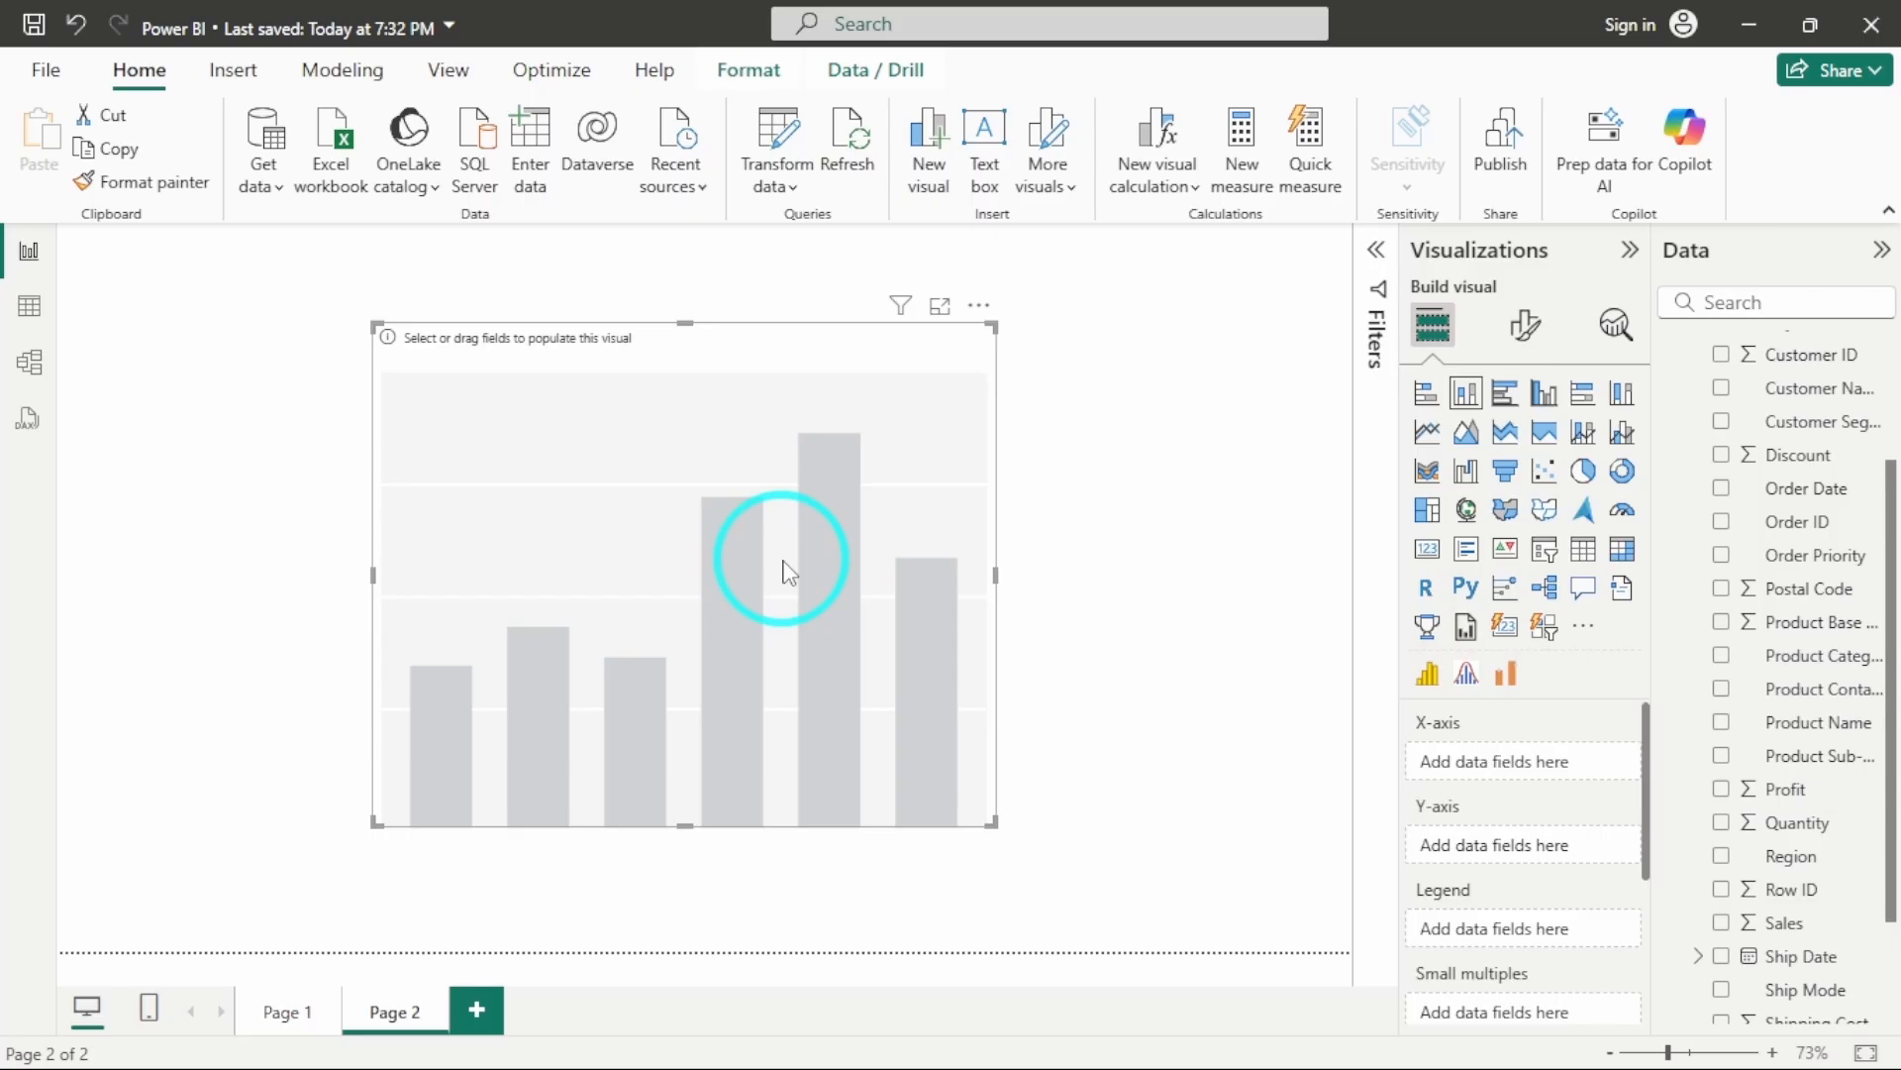
left_click_drag(782, 572, 611, 495)
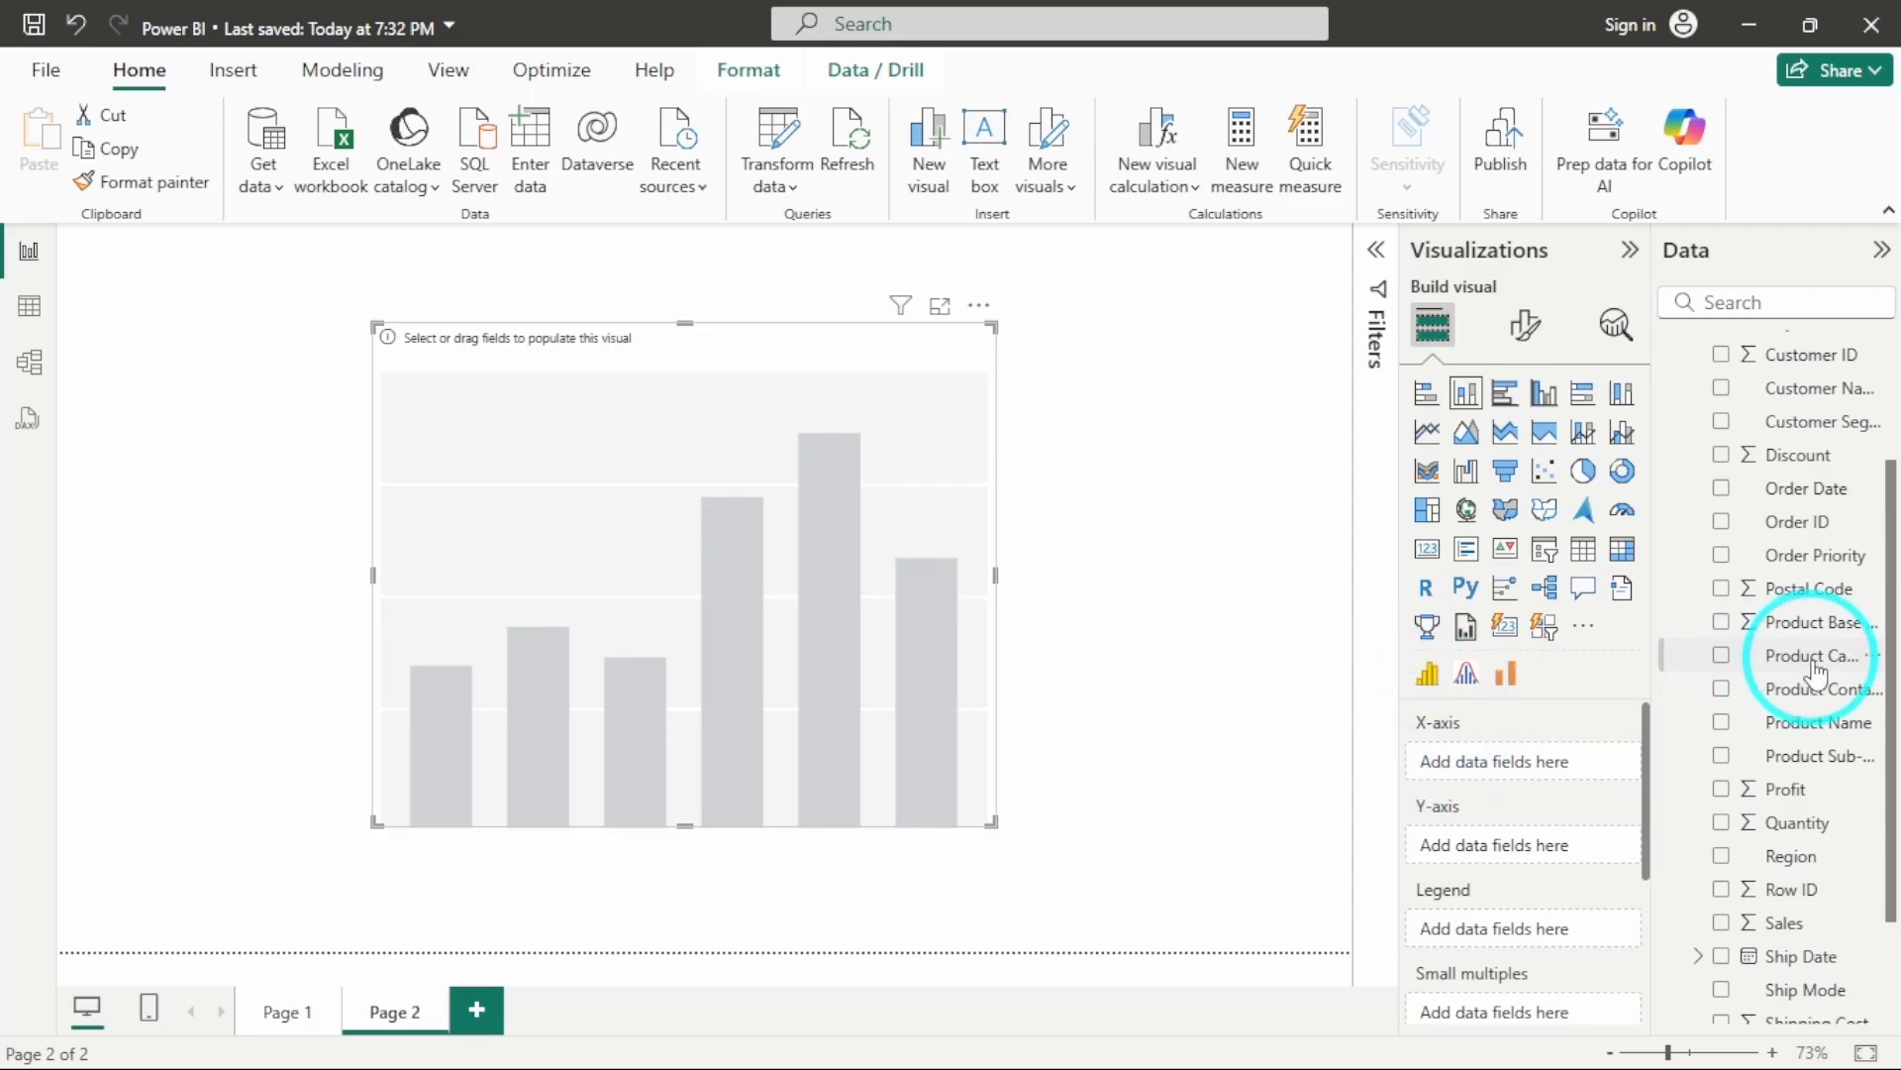
left_click_drag(1815, 673, 1520, 773)
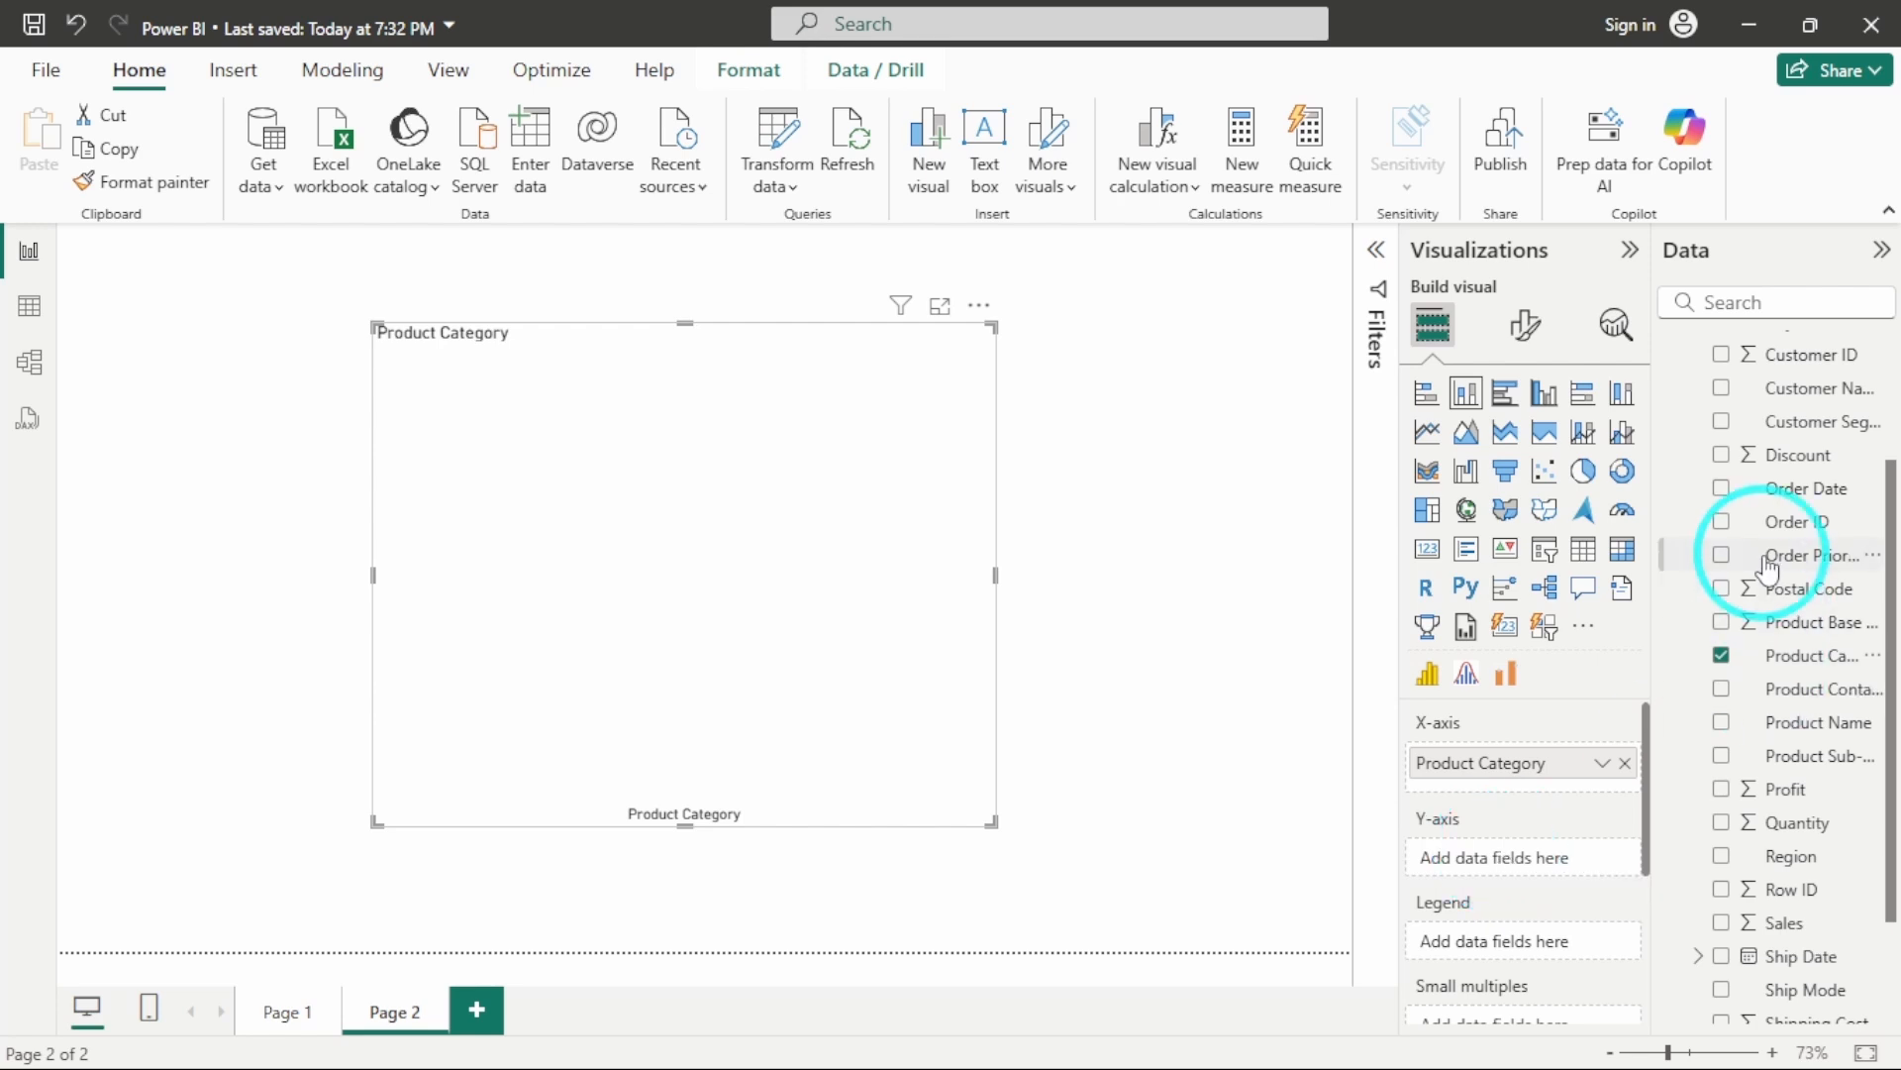
scroll(1770, 569, "up", 5)
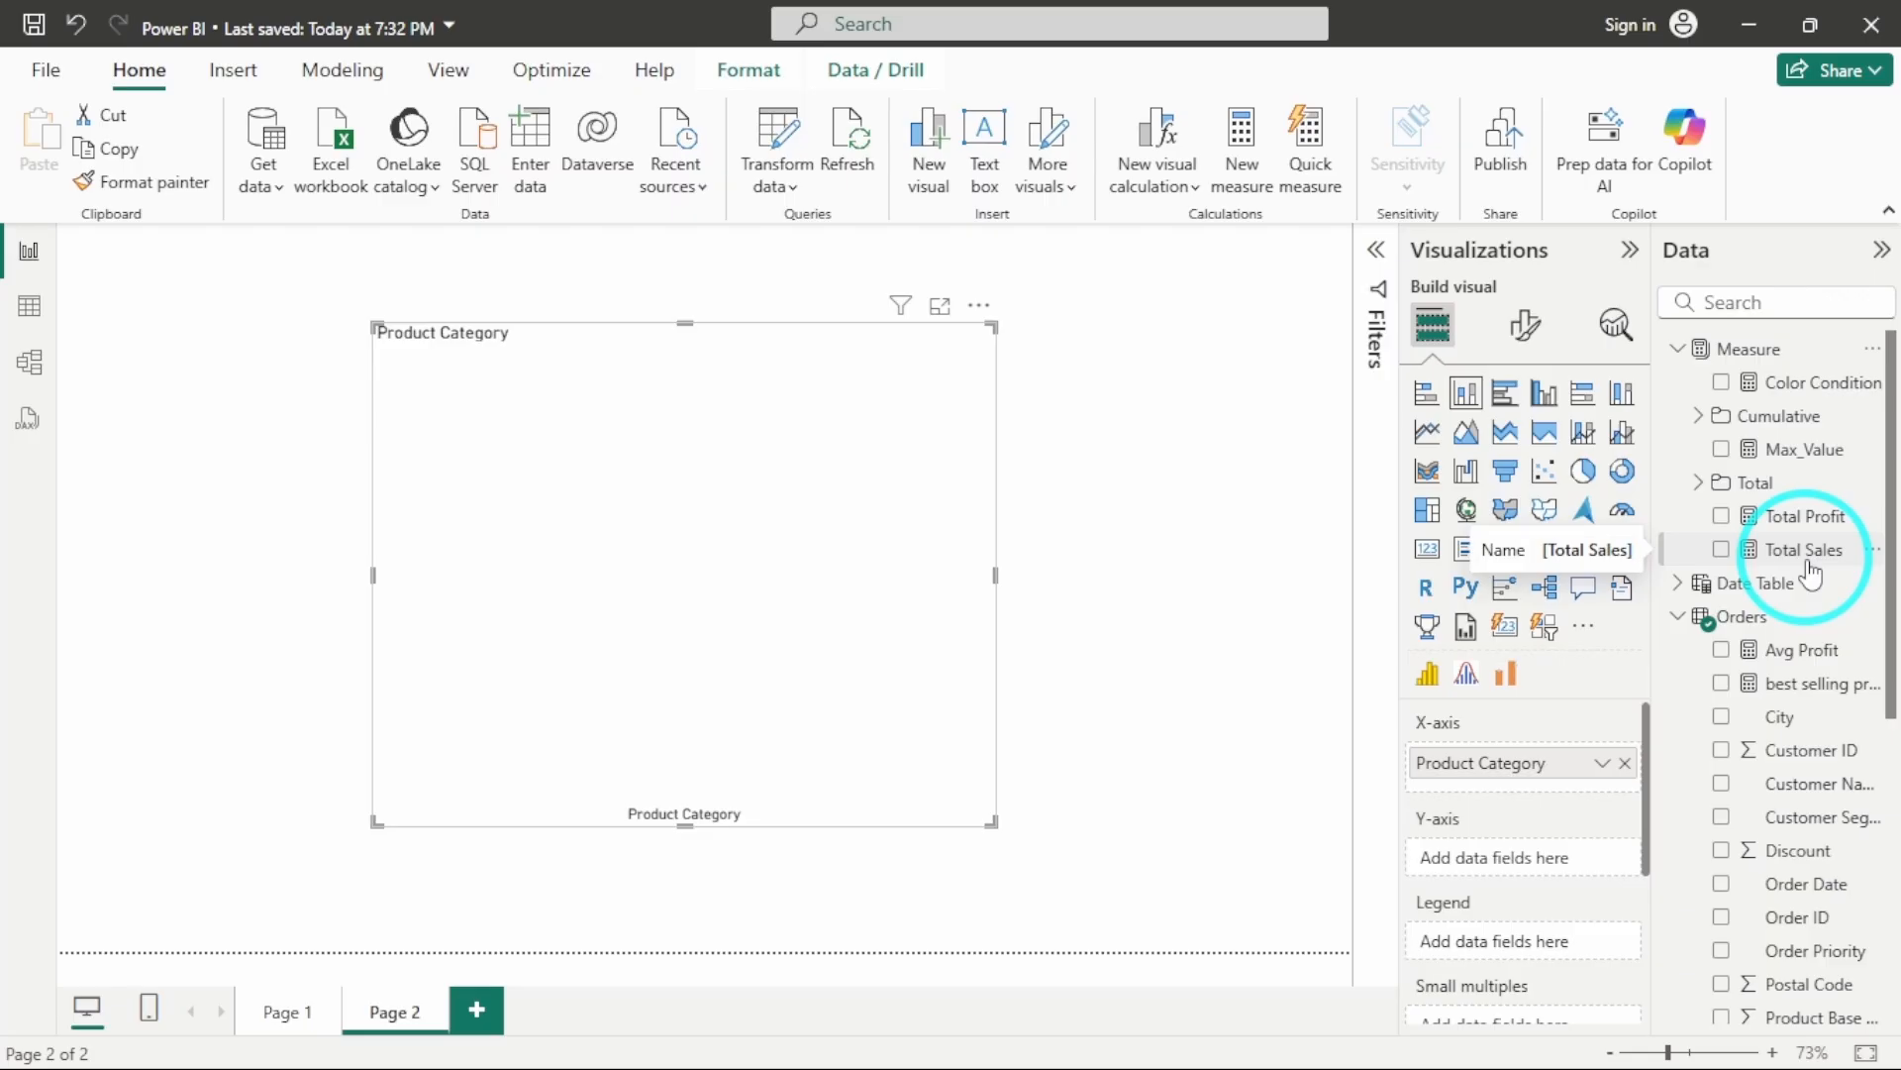
left_click_drag(1811, 573, 1528, 875)
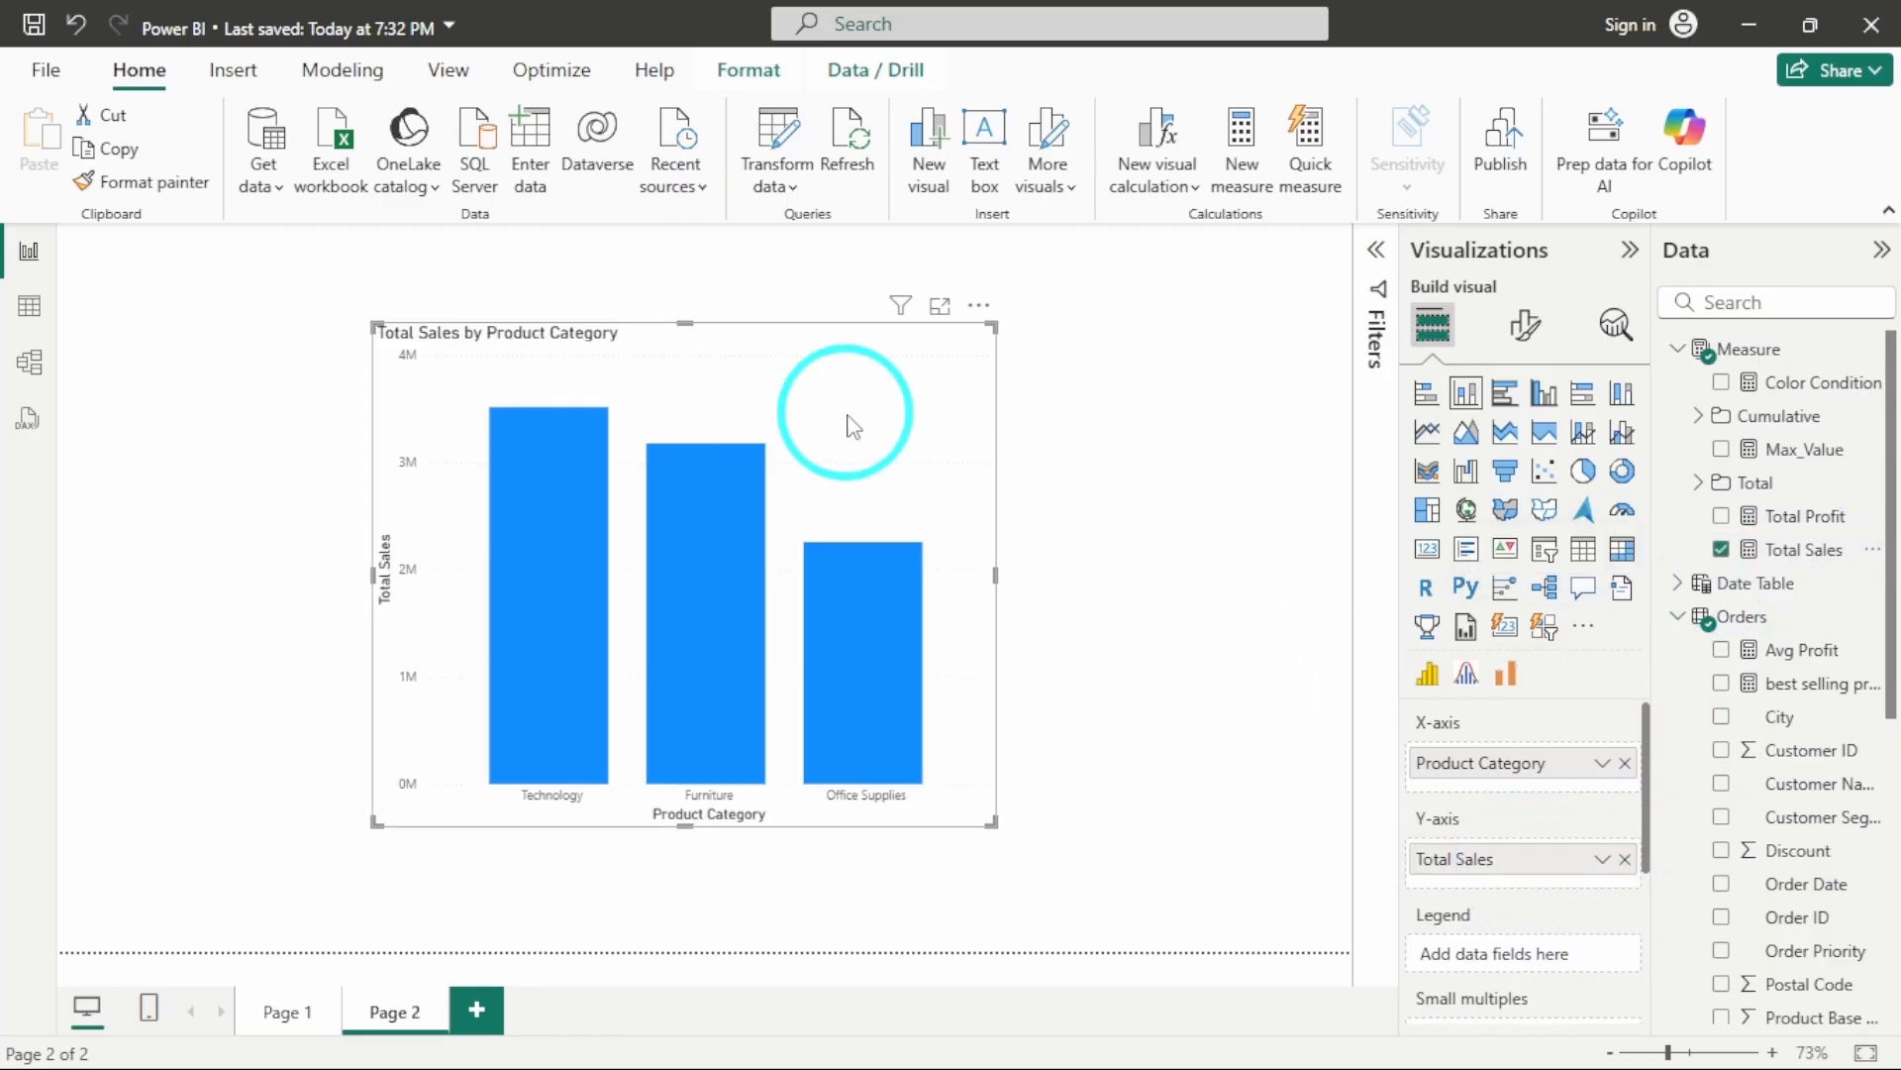
Examine the Furniture bar's details and look through the Visual and General formatting options of the column chart
mouse_move(750, 485)
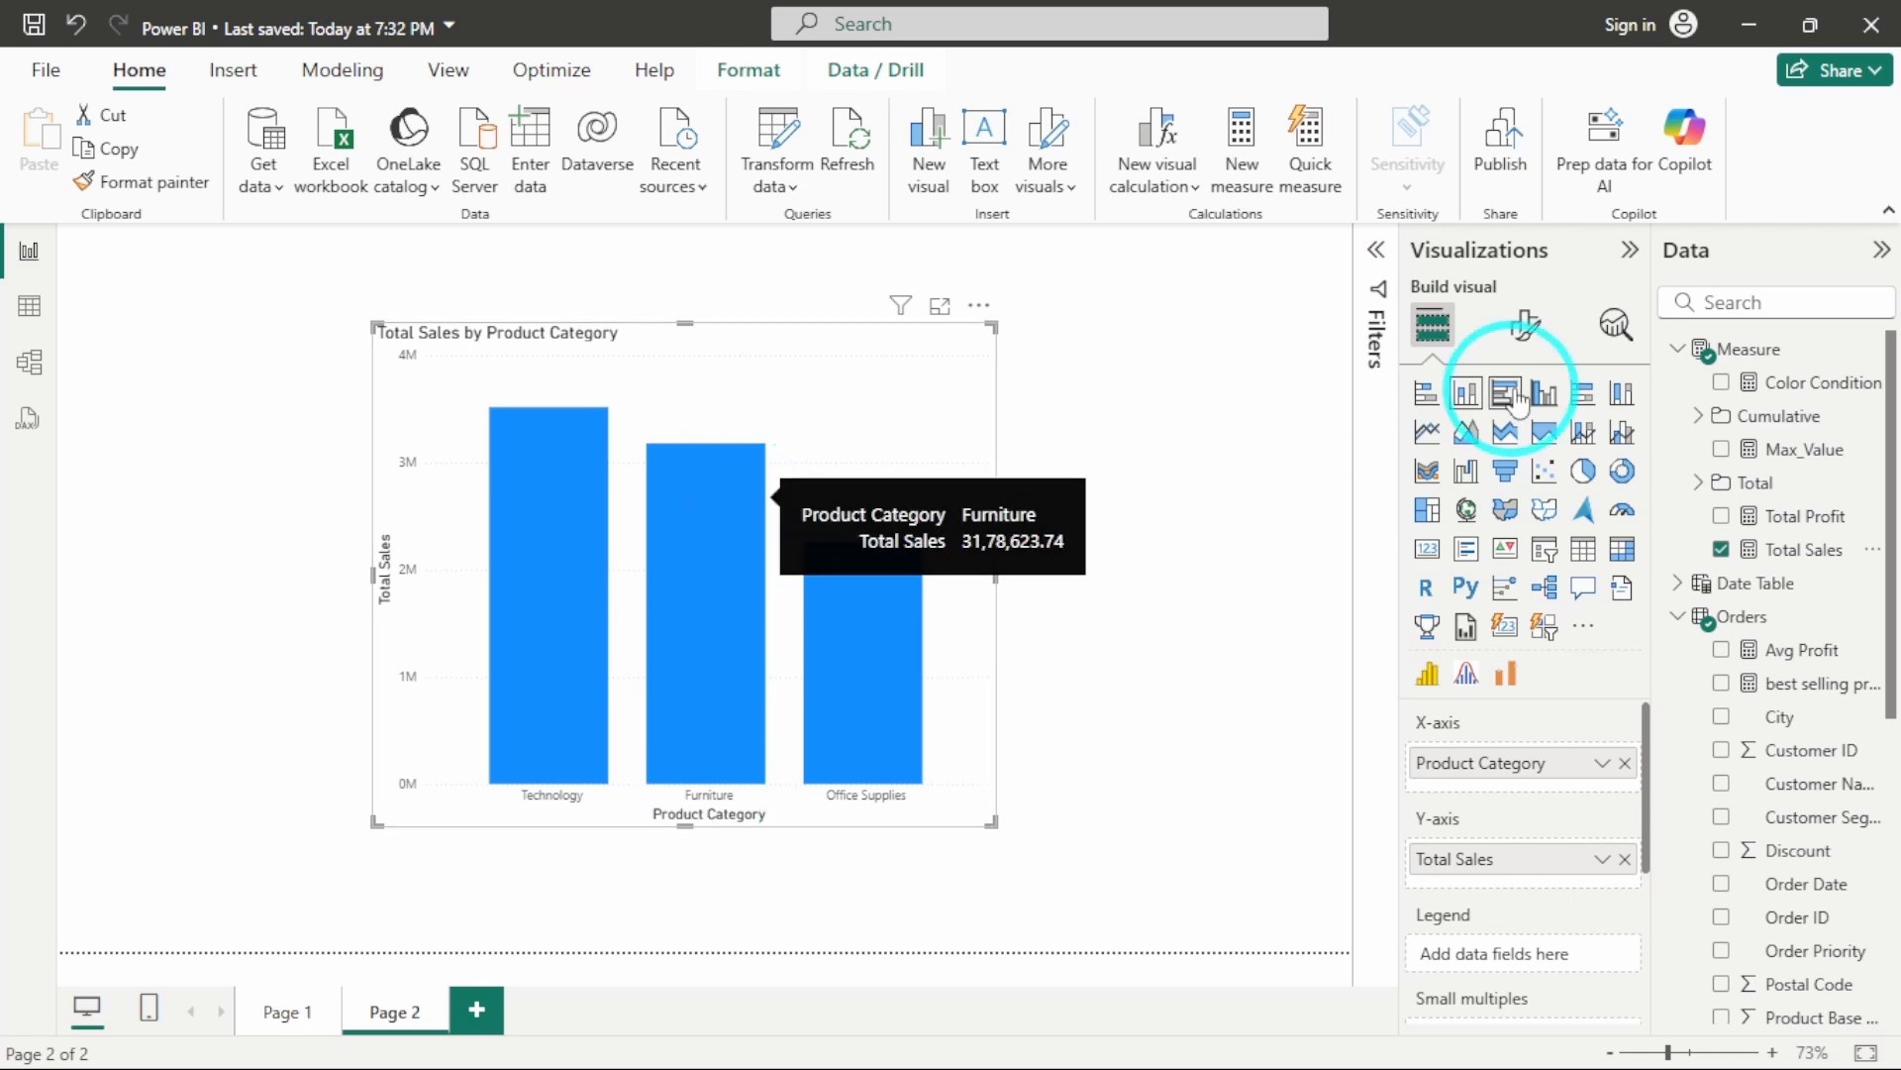
left_click(1524, 327)
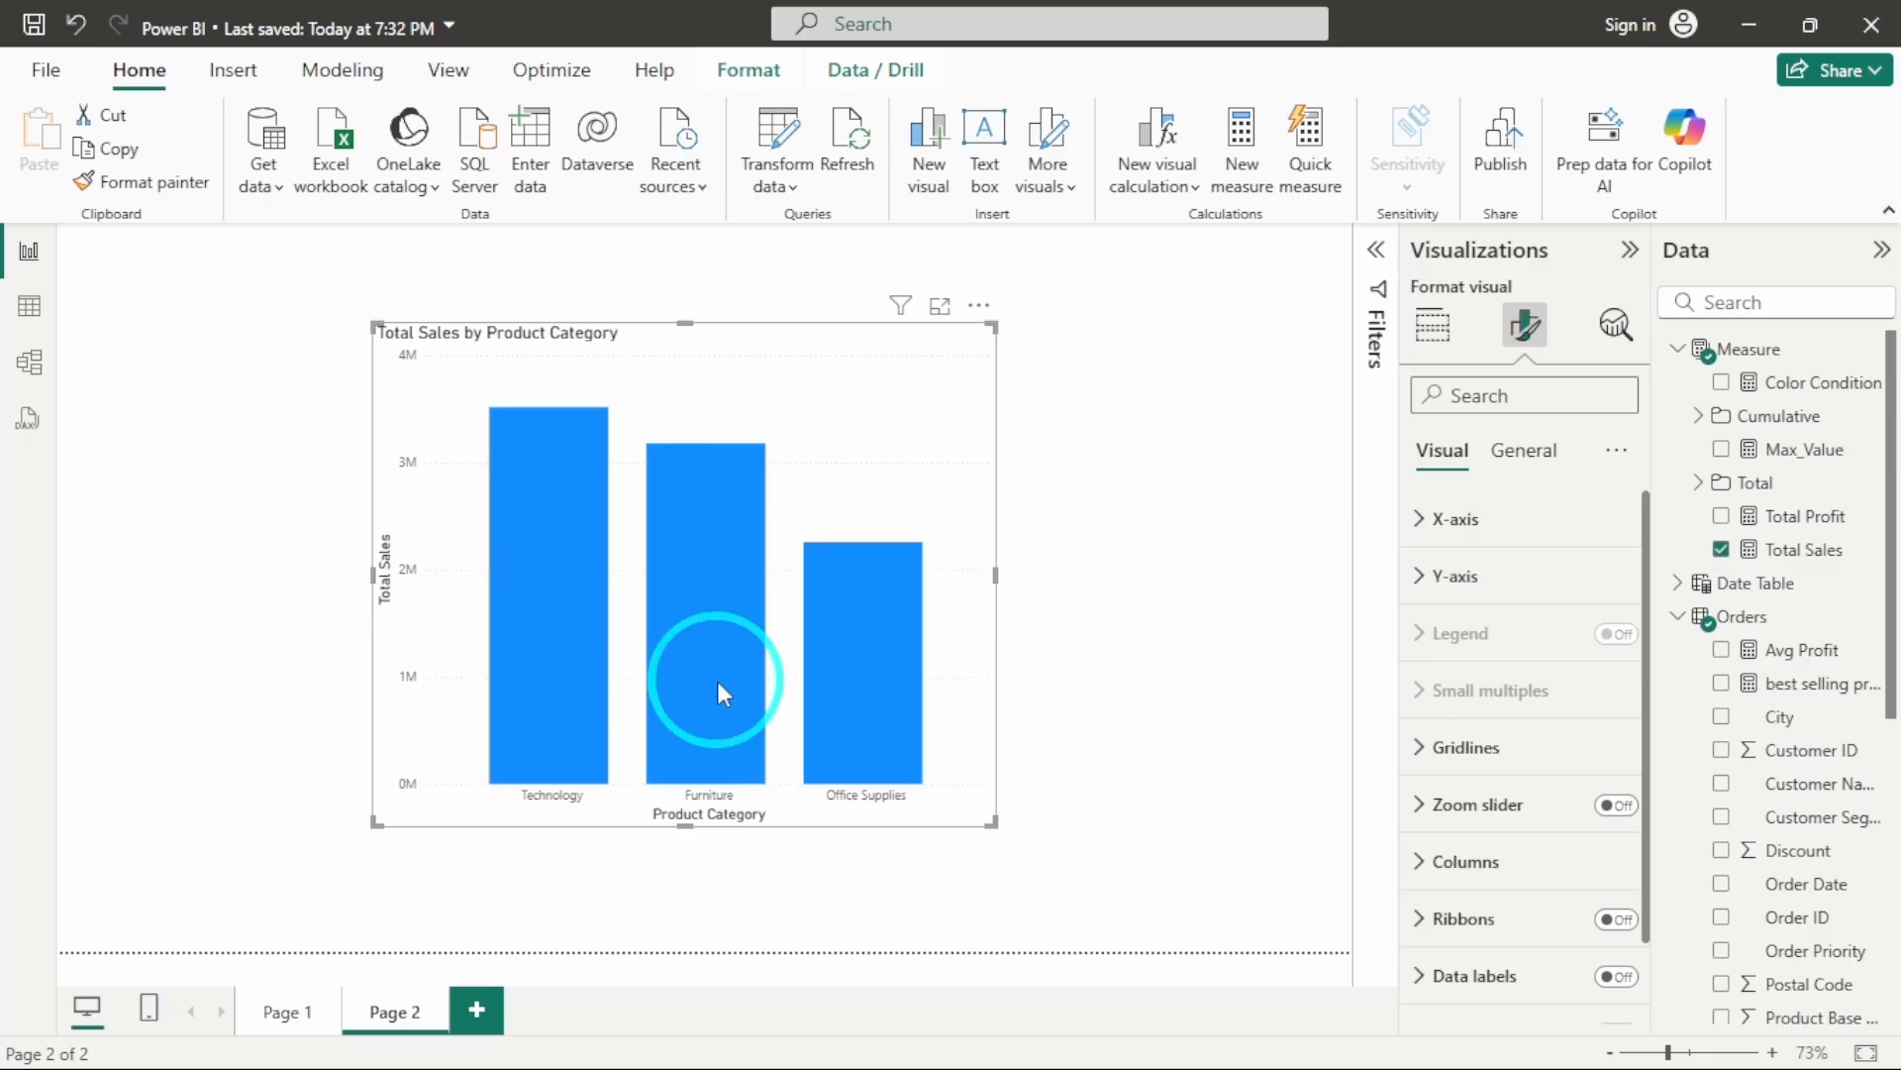
mouse_move(718, 681)
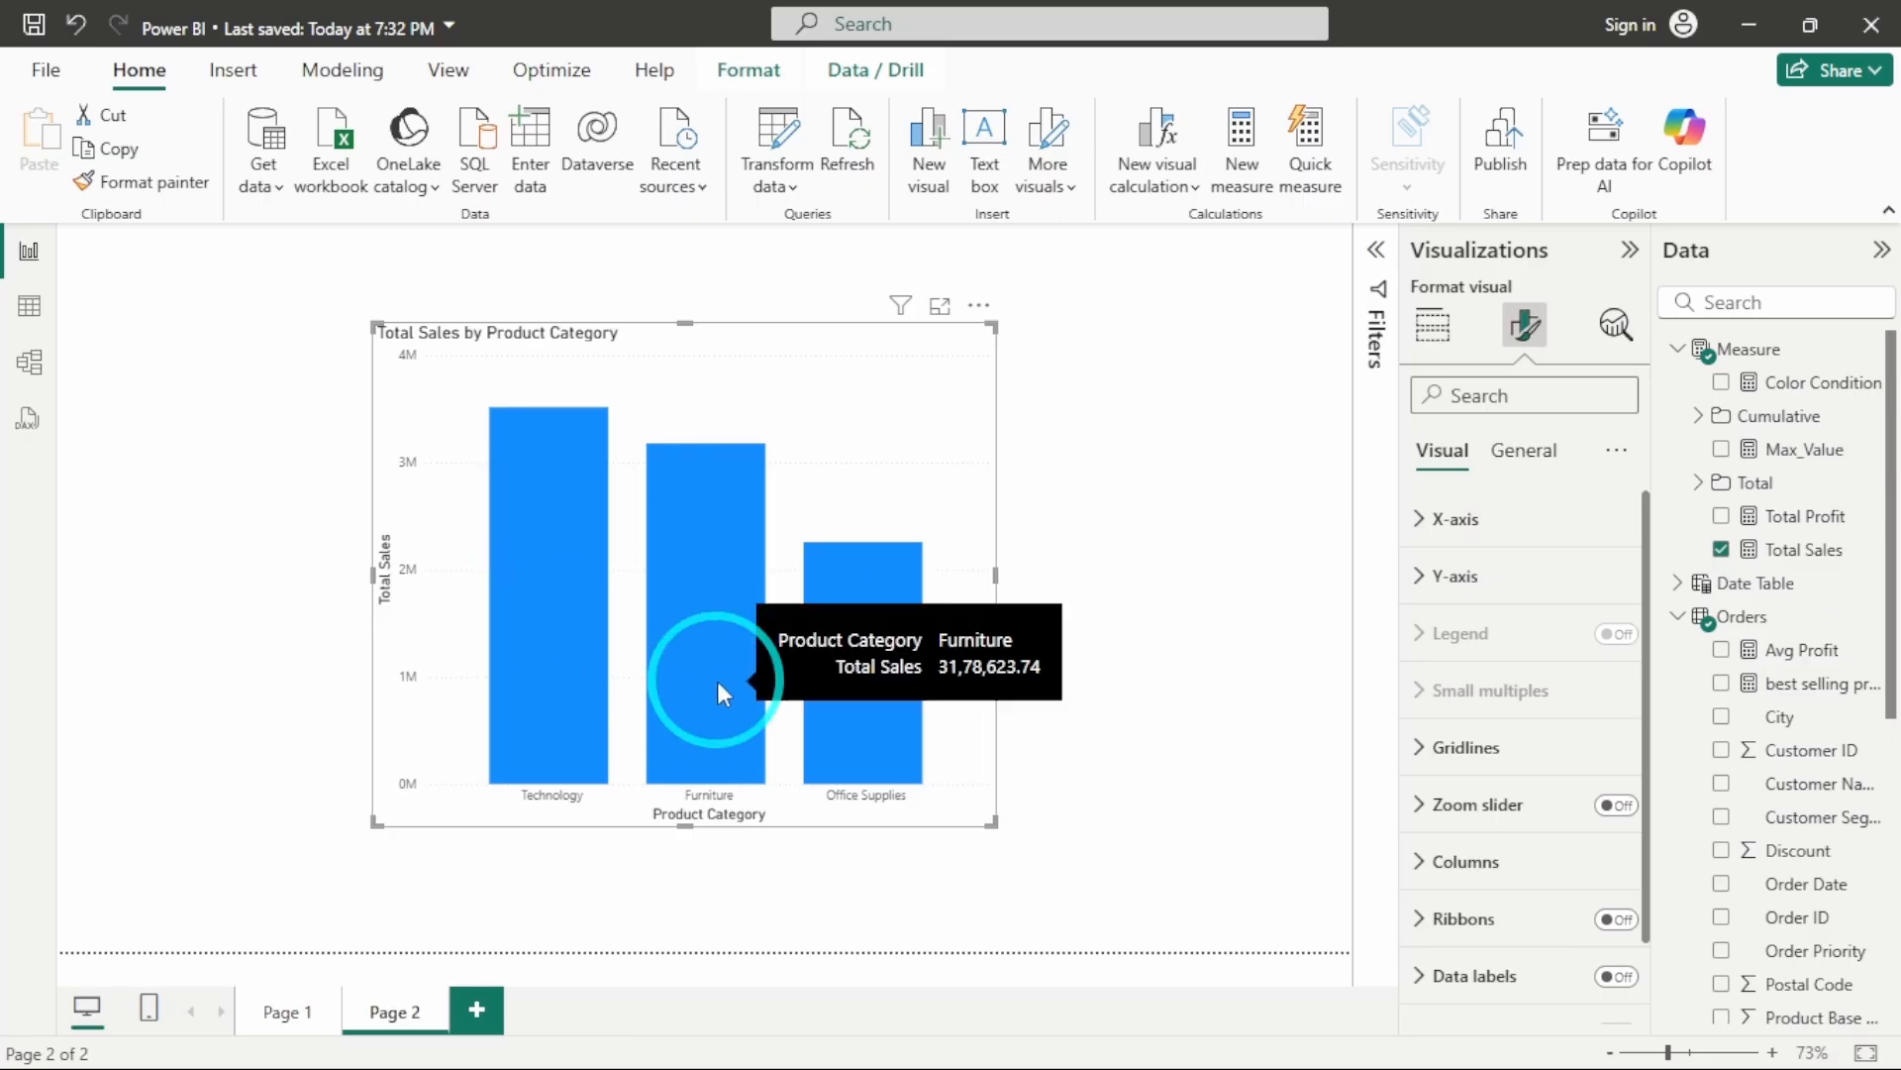
left_click(1532, 463)
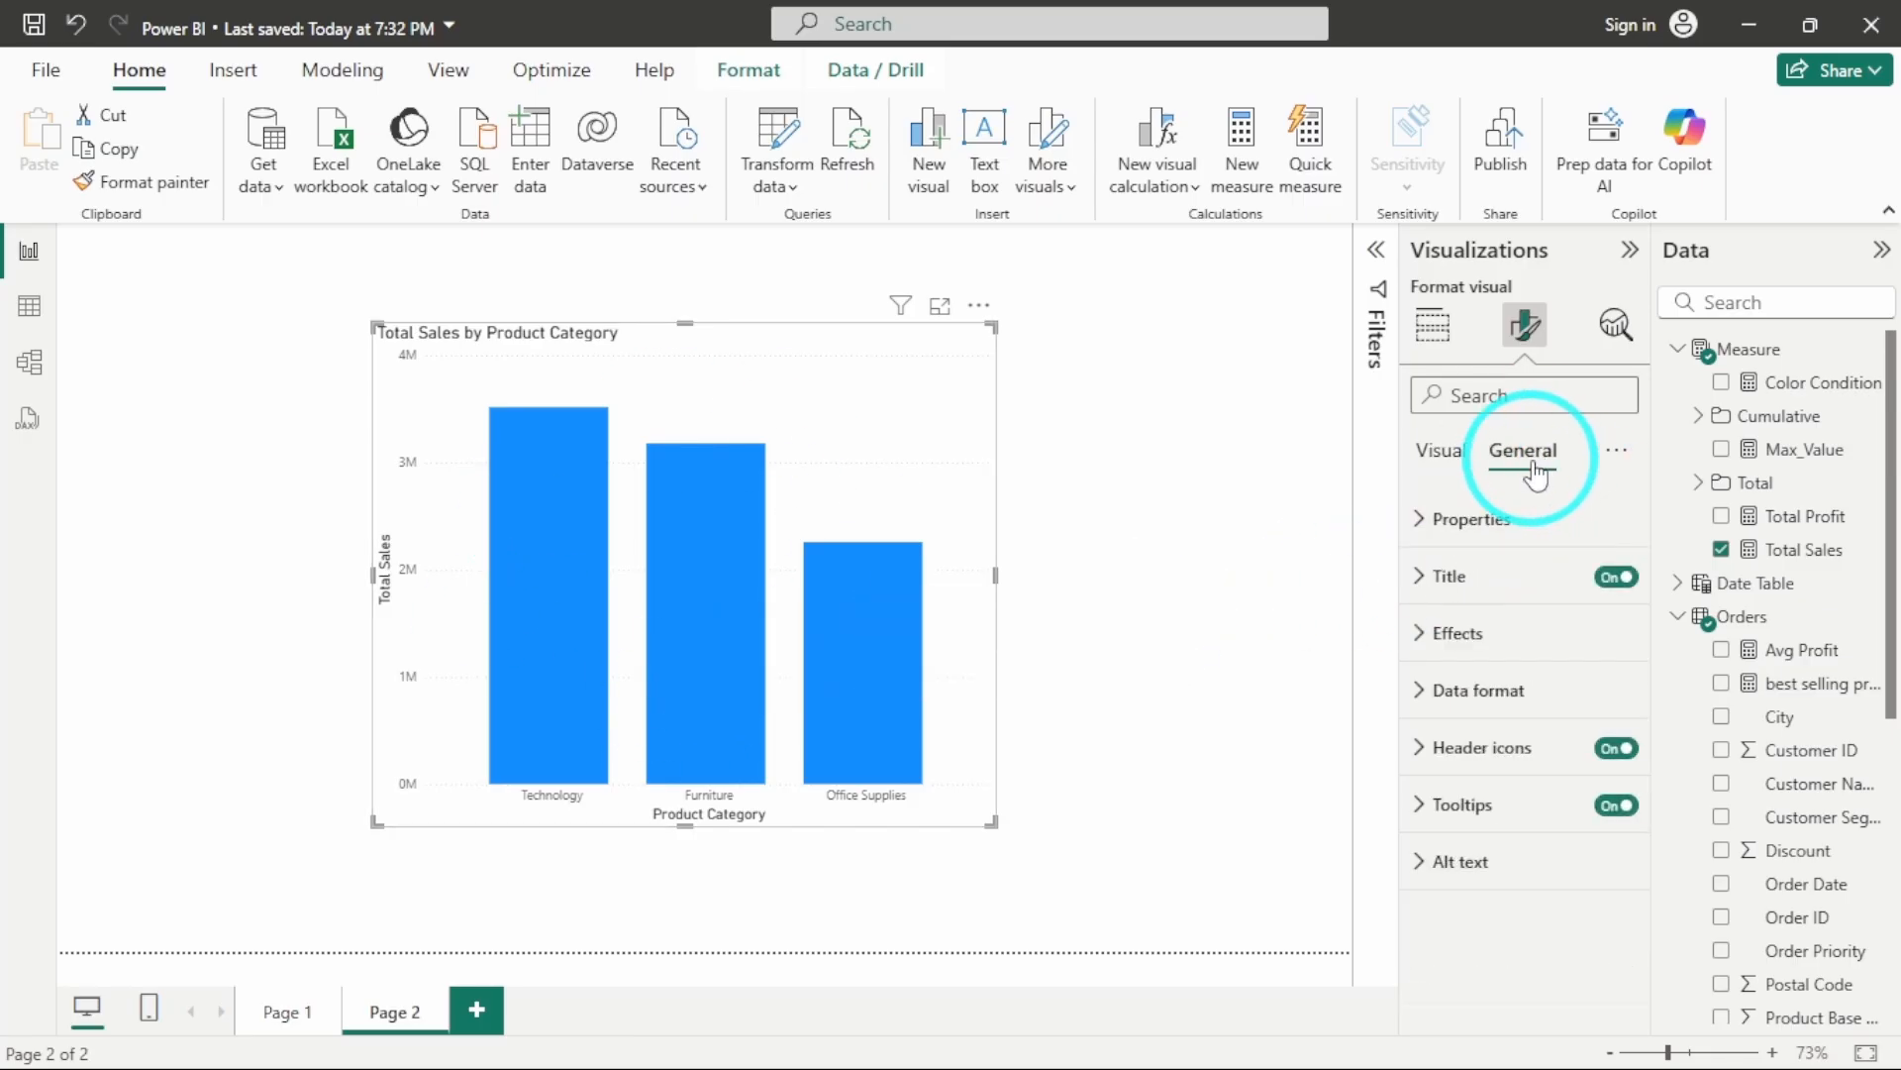
left_click(1443, 454)
left_click(1493, 458)
left_click(1448, 448)
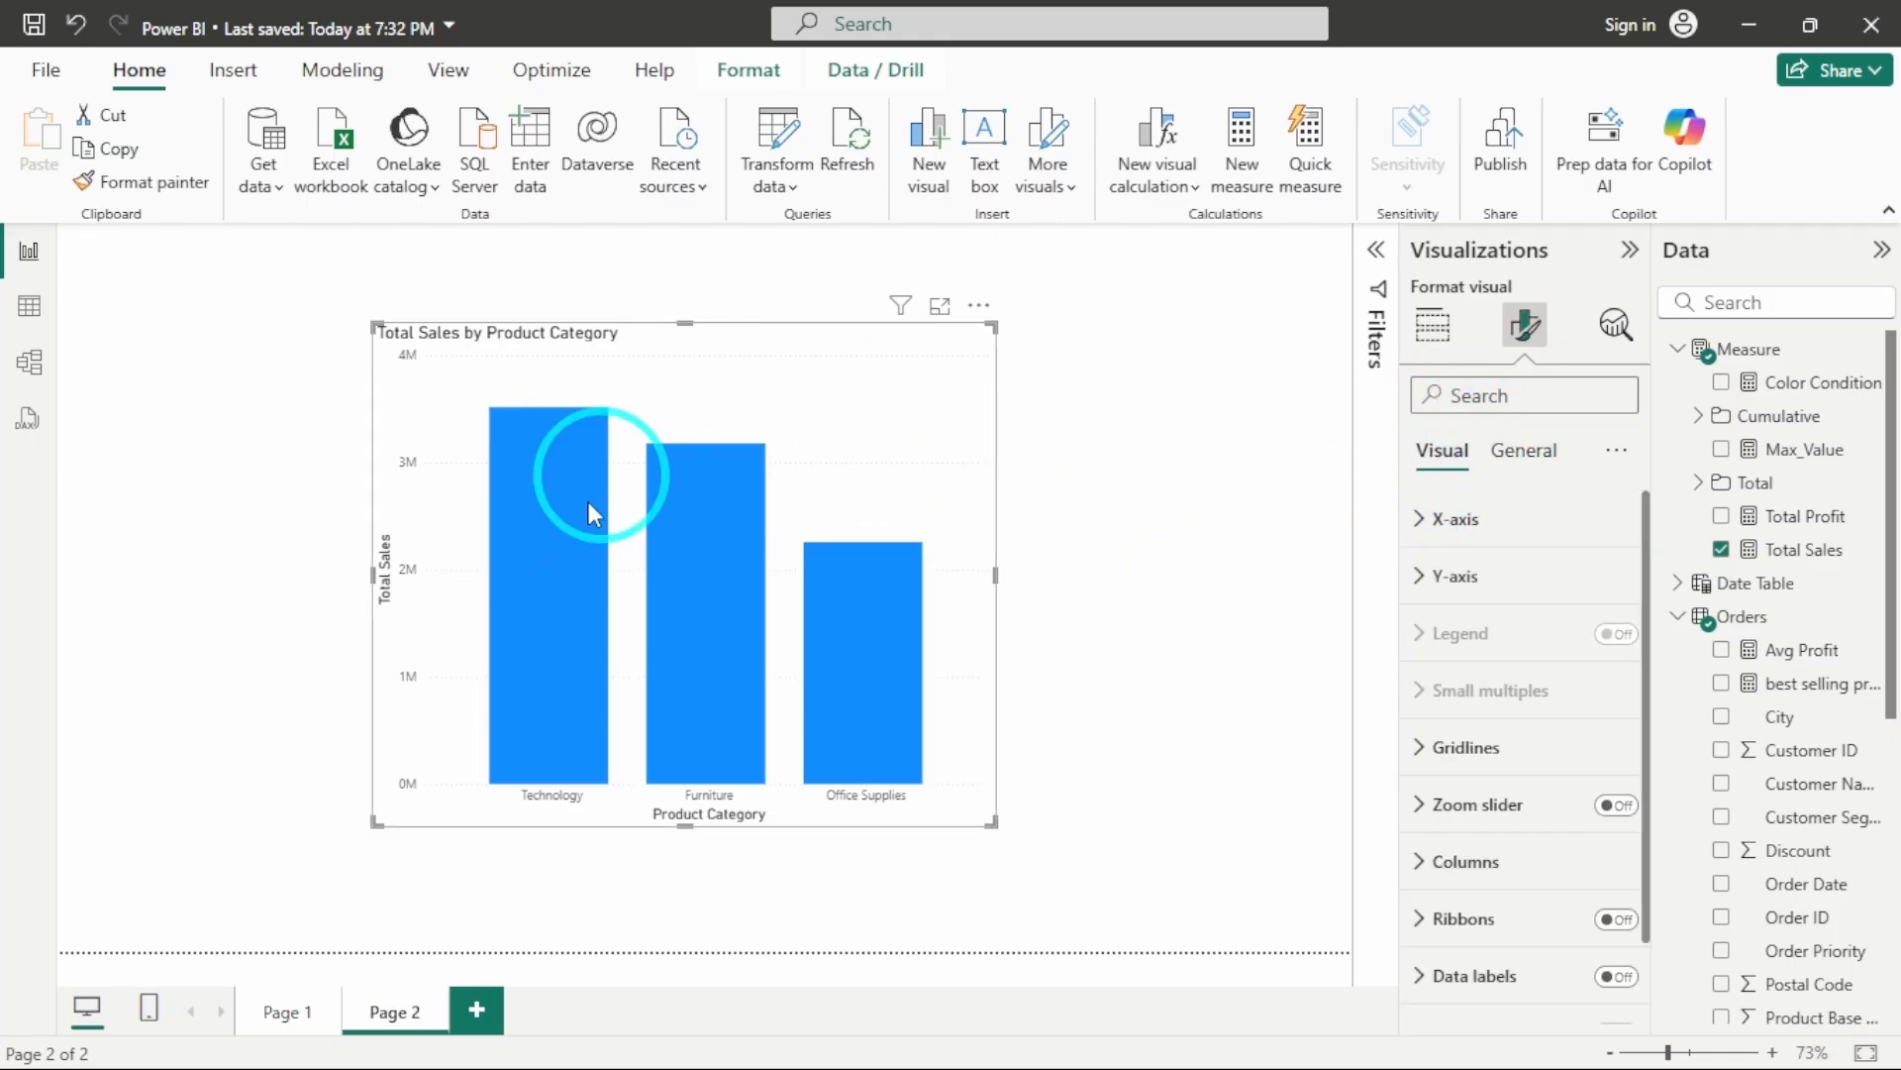
left_click(1525, 450)
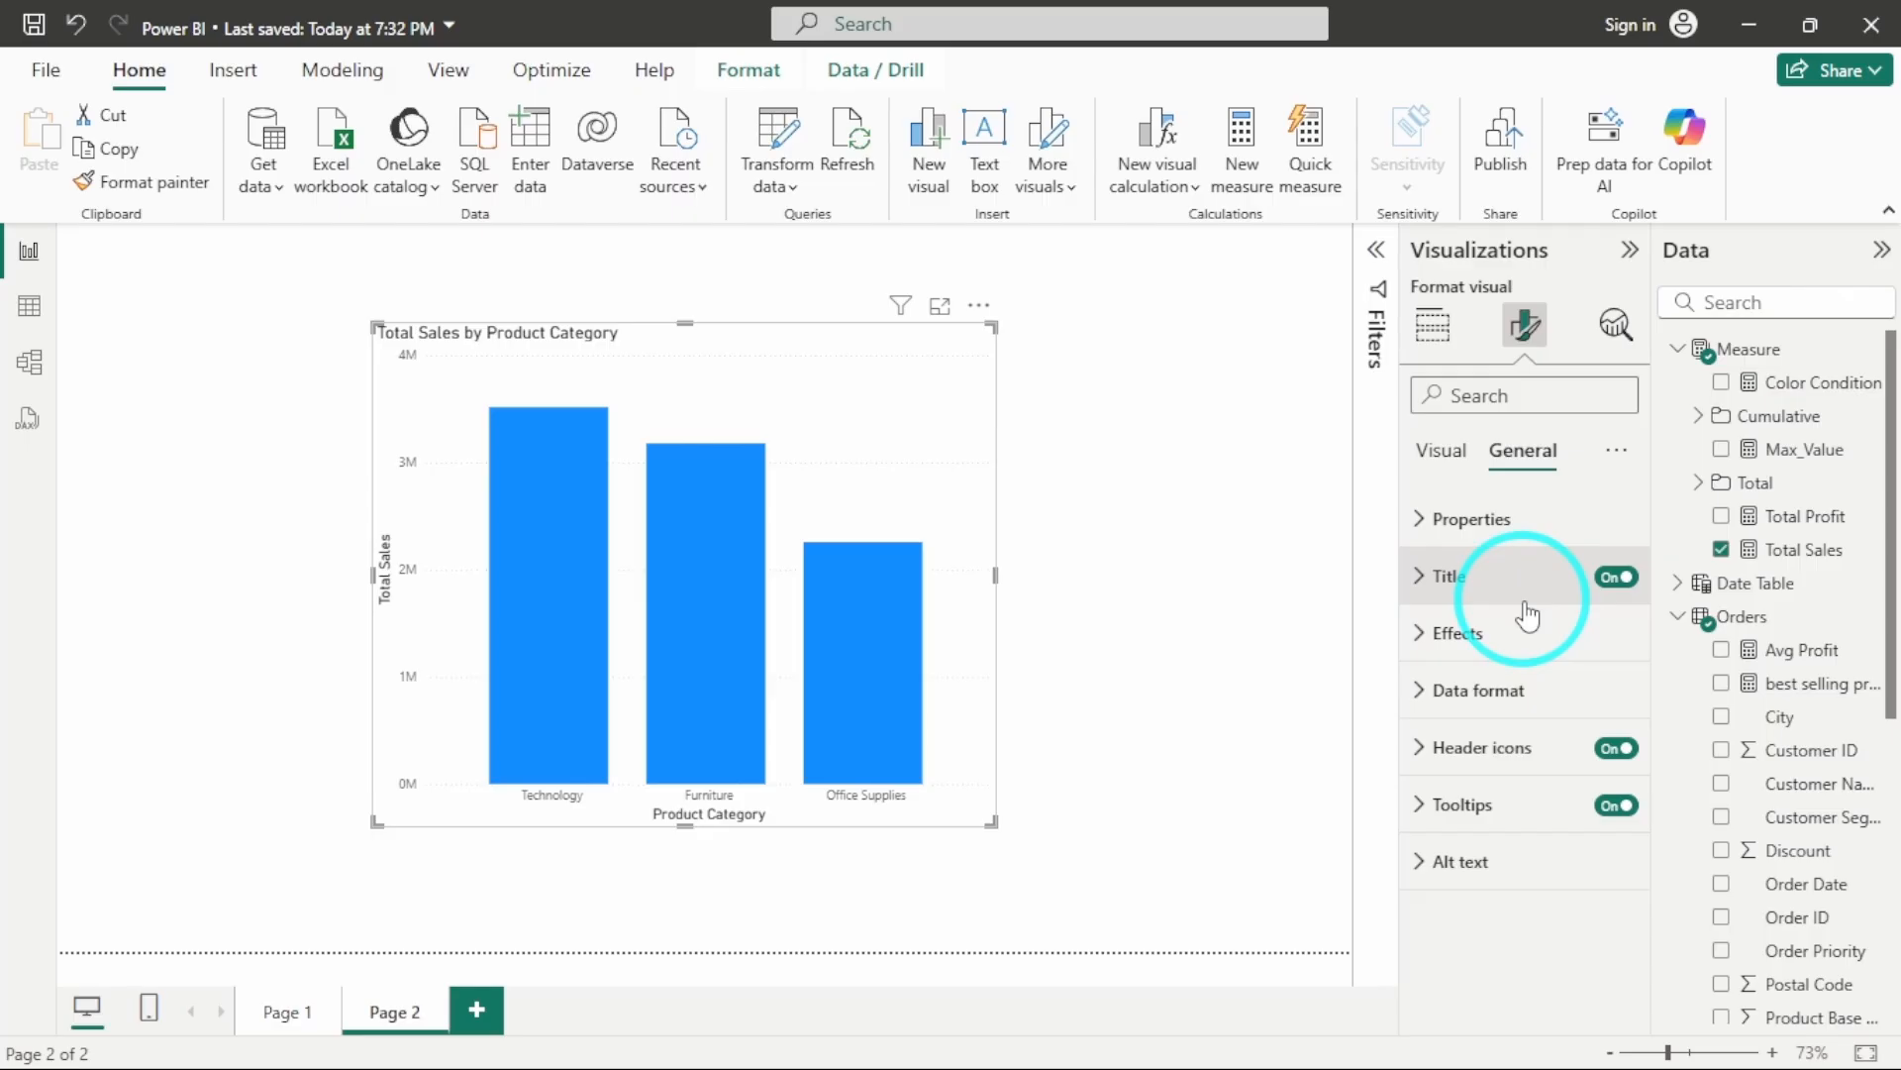
left_click(1244, 497)
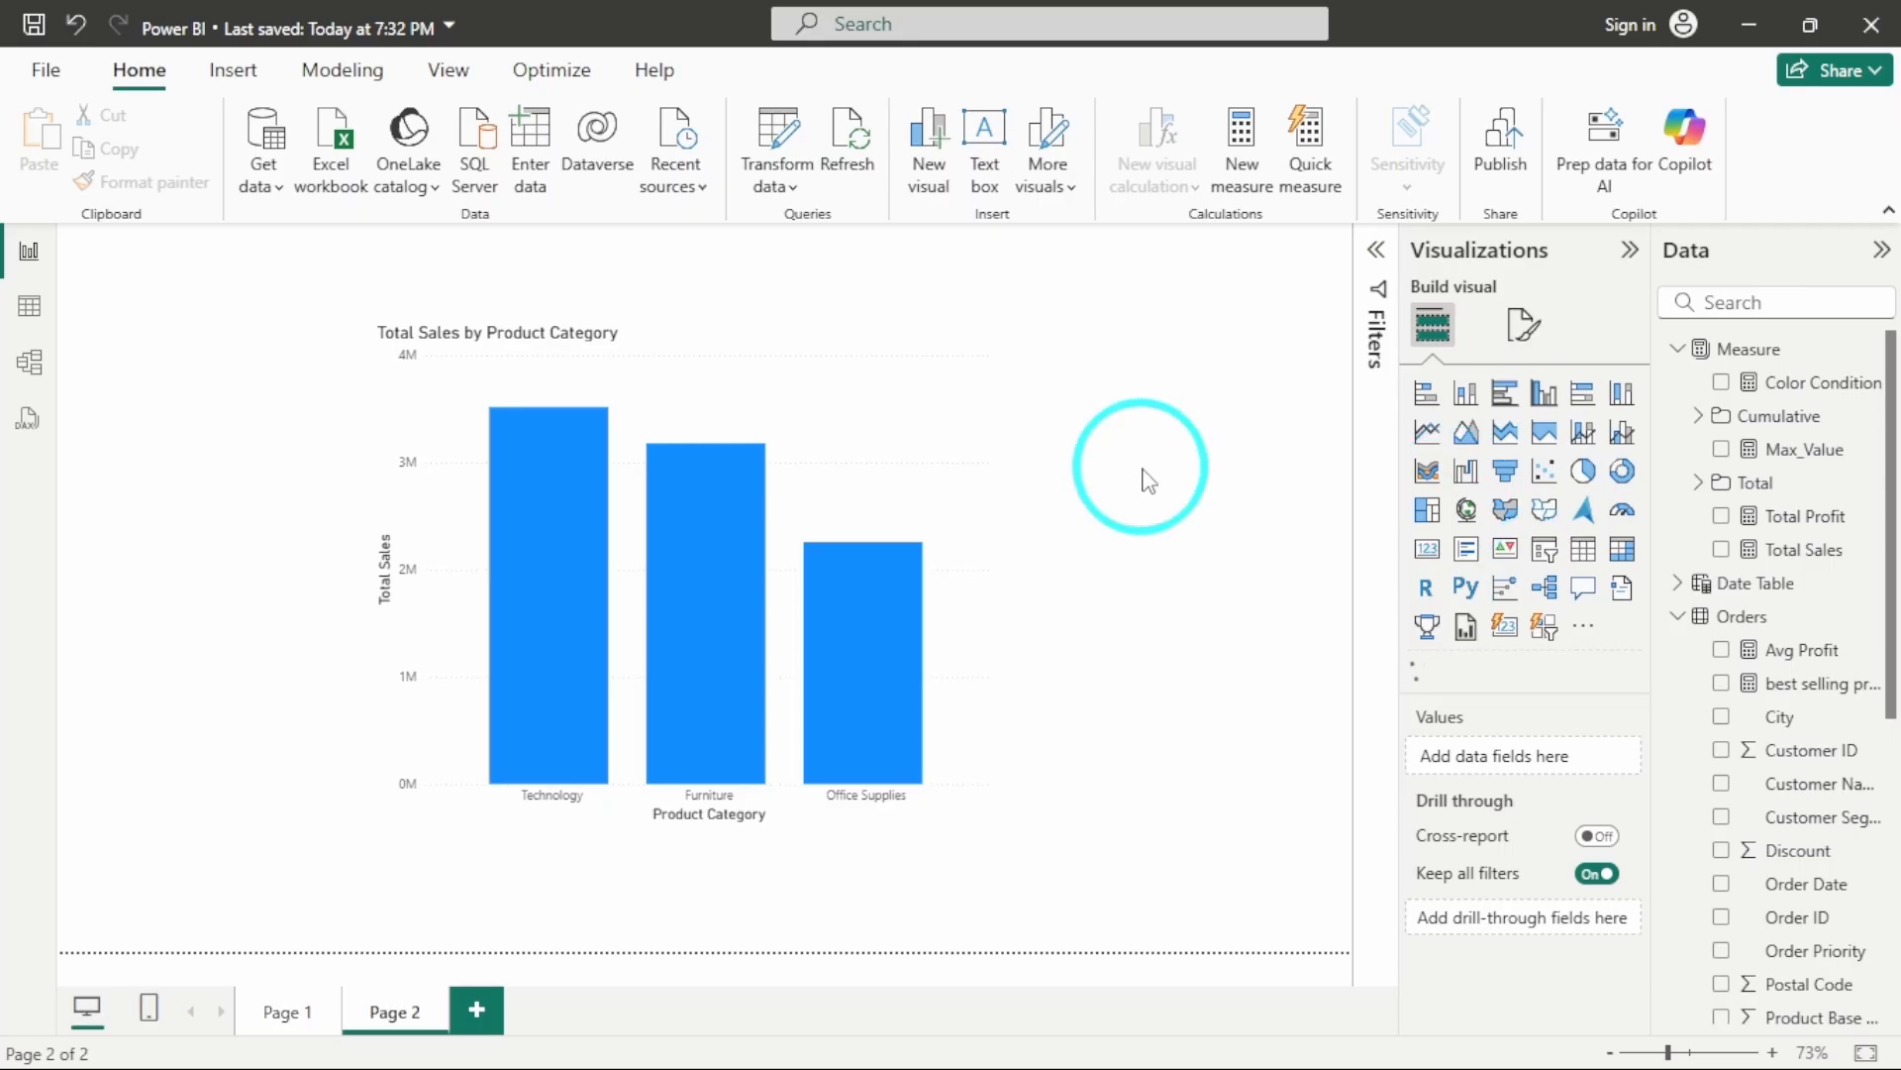
Turn off the X-axis title of the Total Sales by Product Category chart
left_click(894, 445)
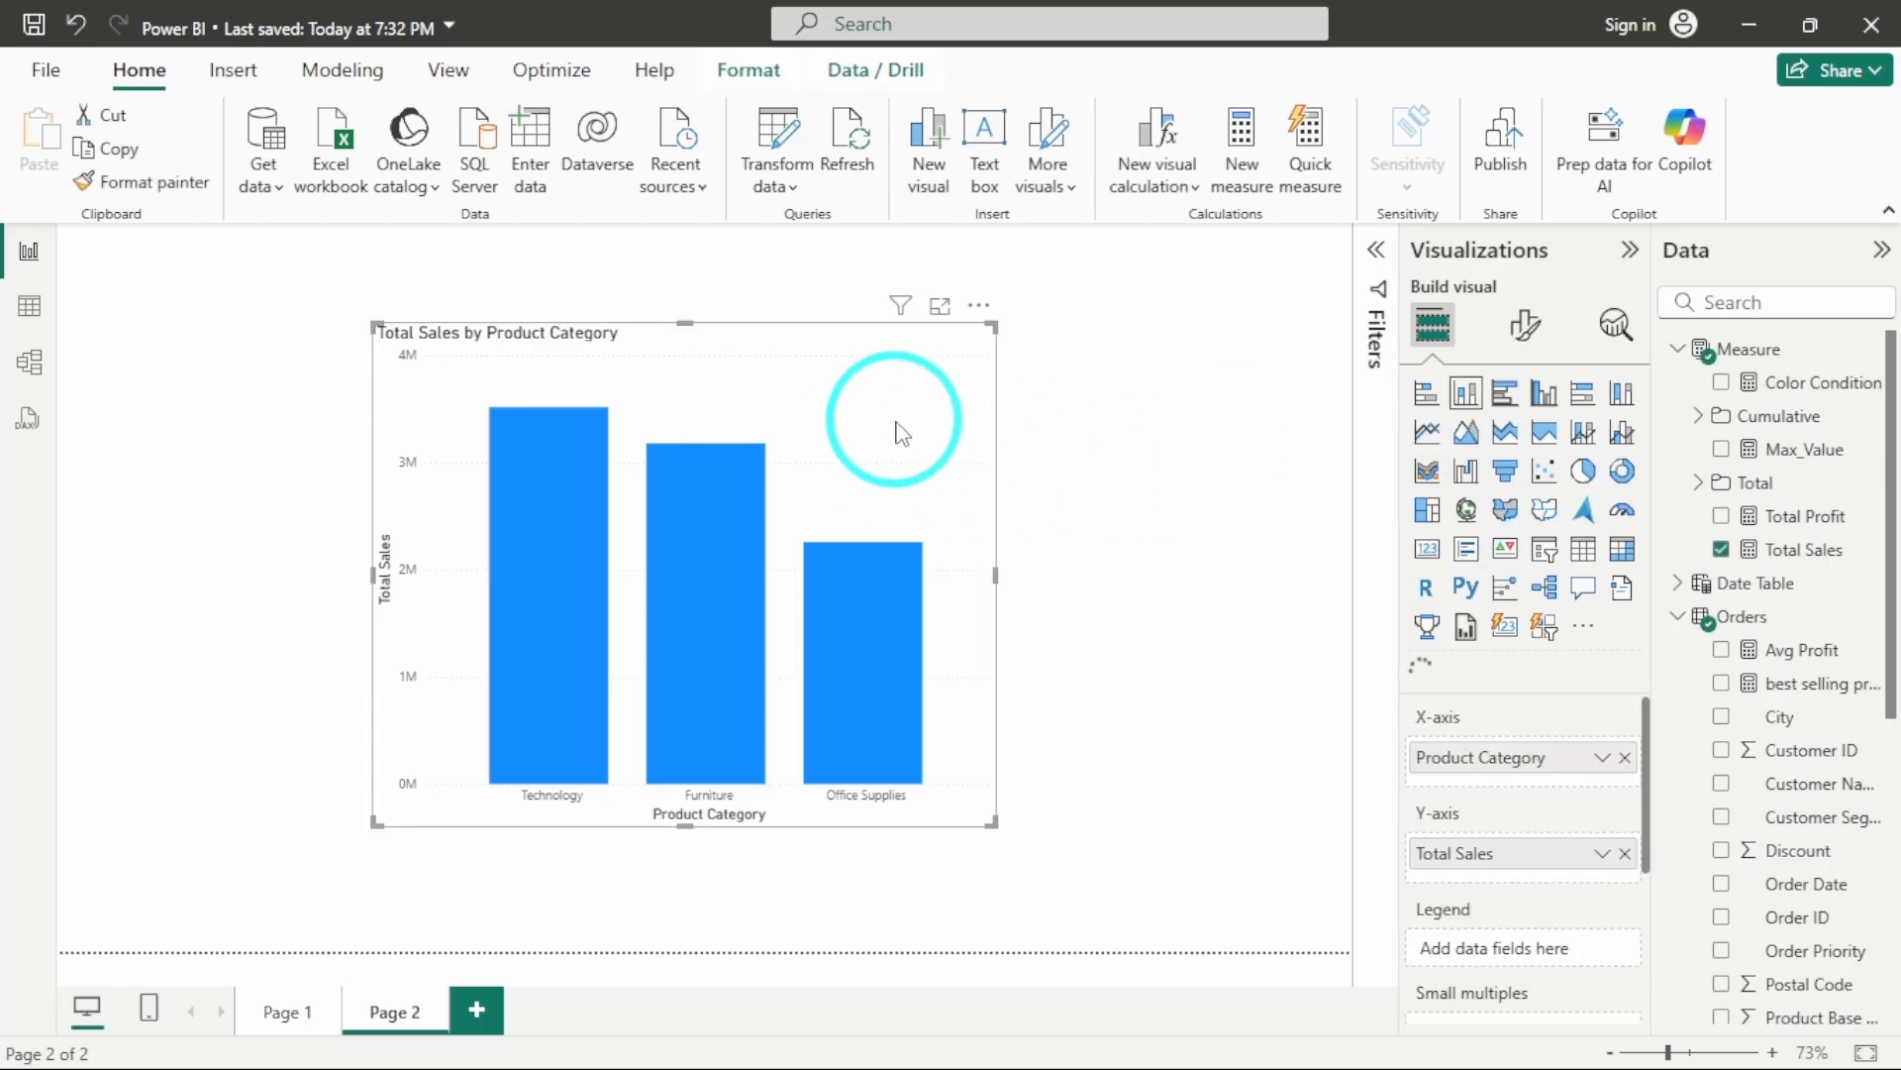
left_click(1525, 335)
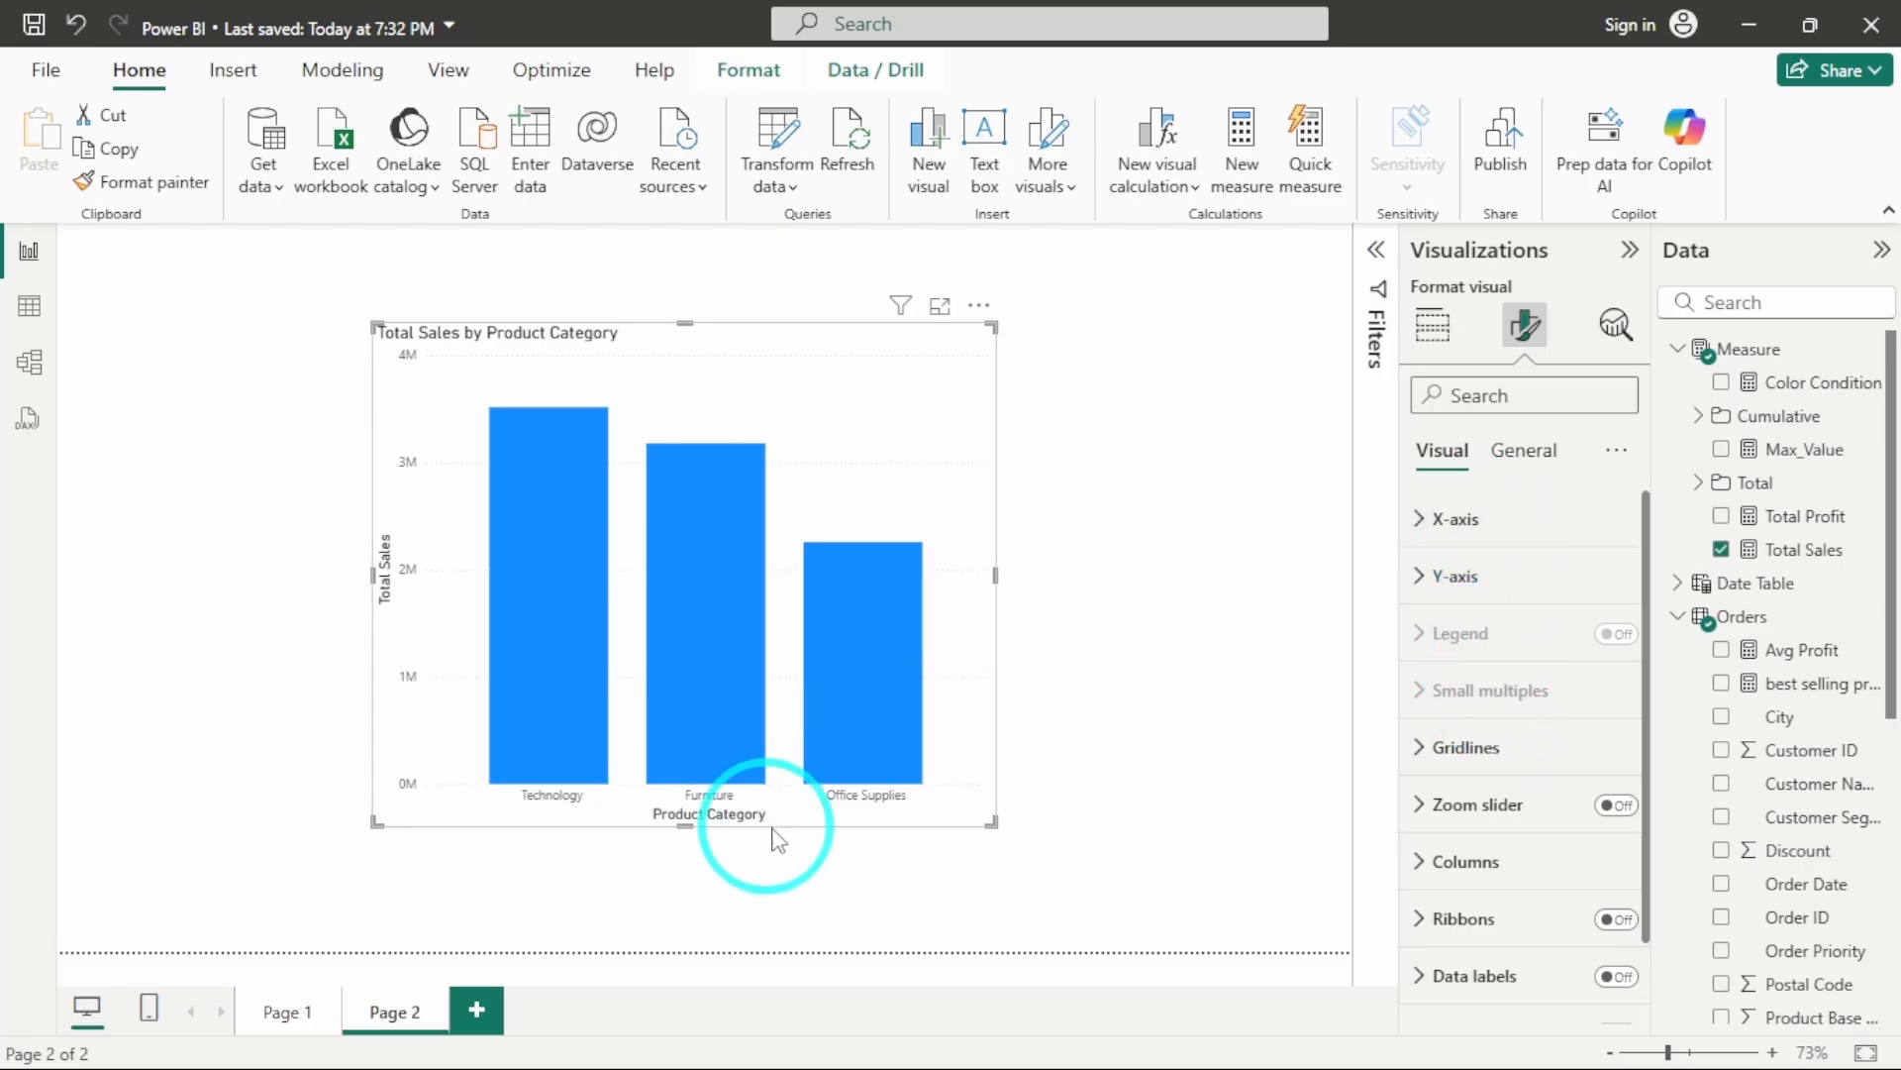
left_click(1491, 523)
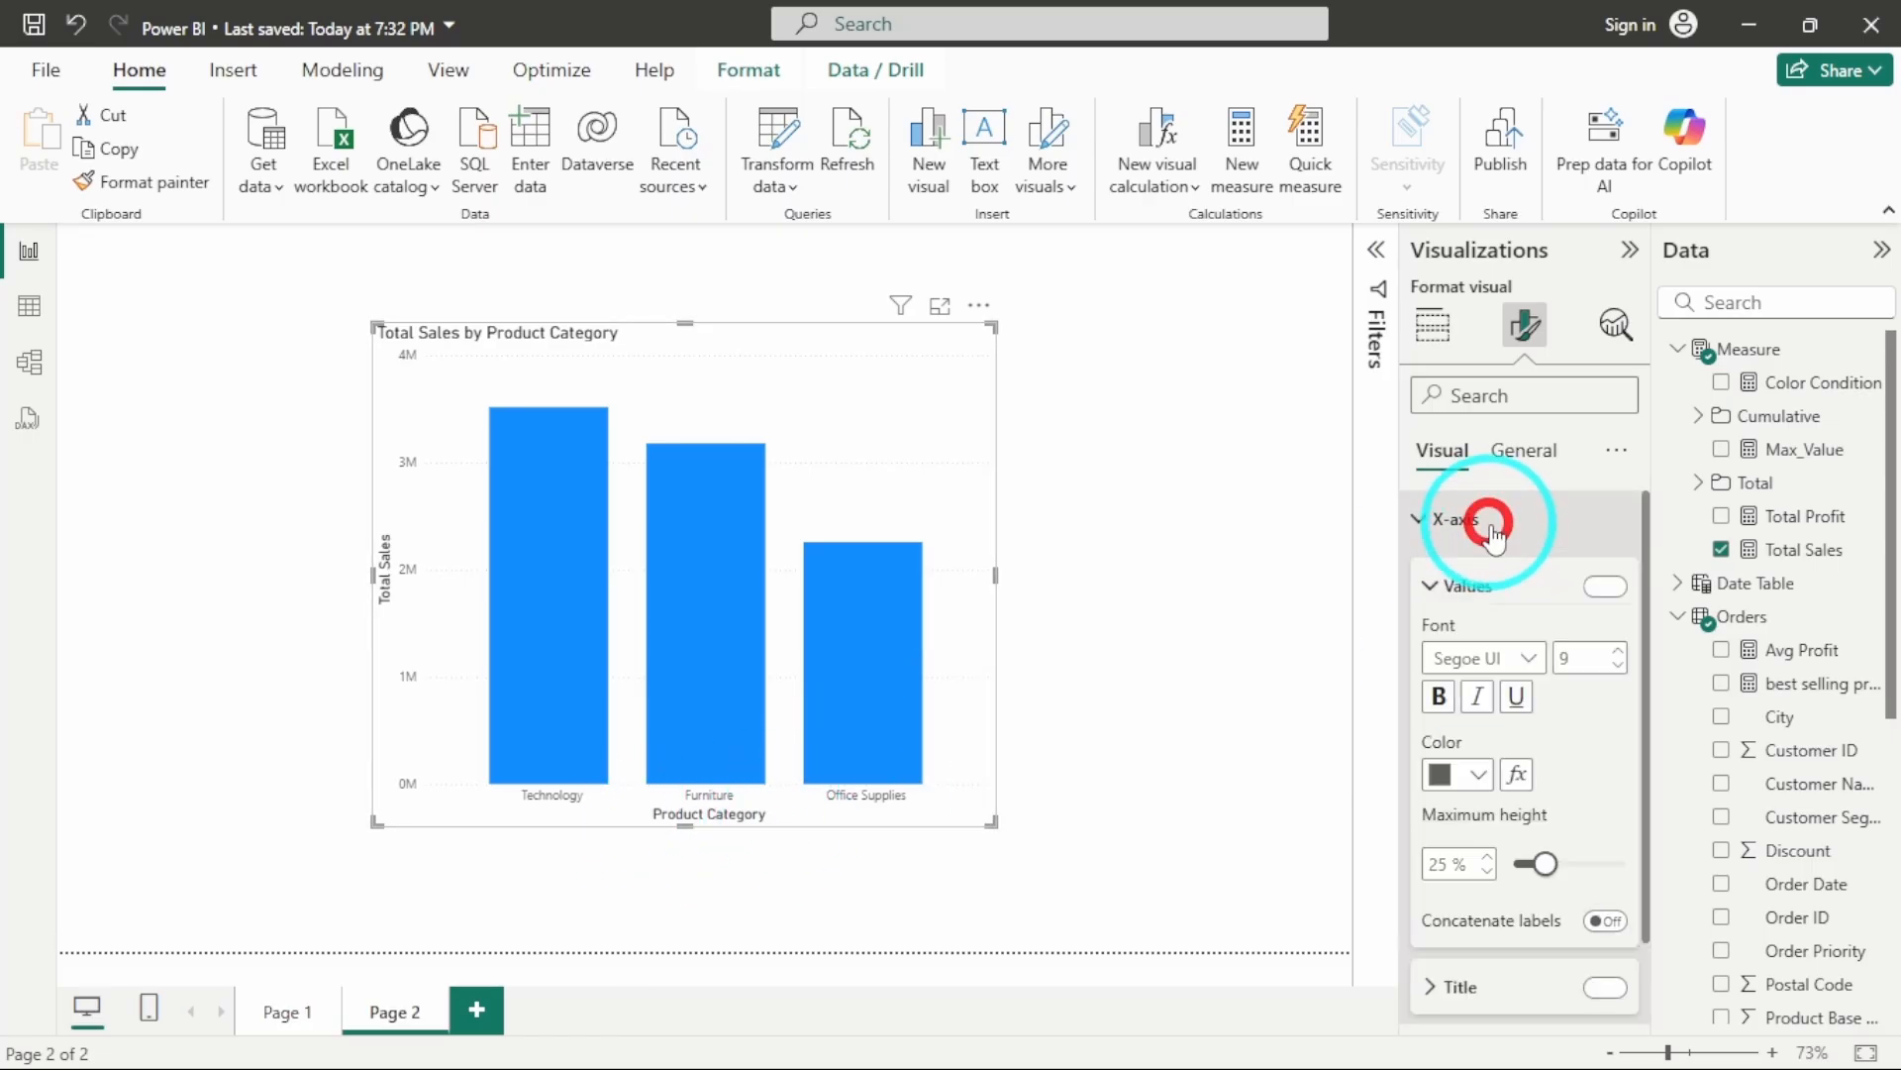
left_click(1466, 589)
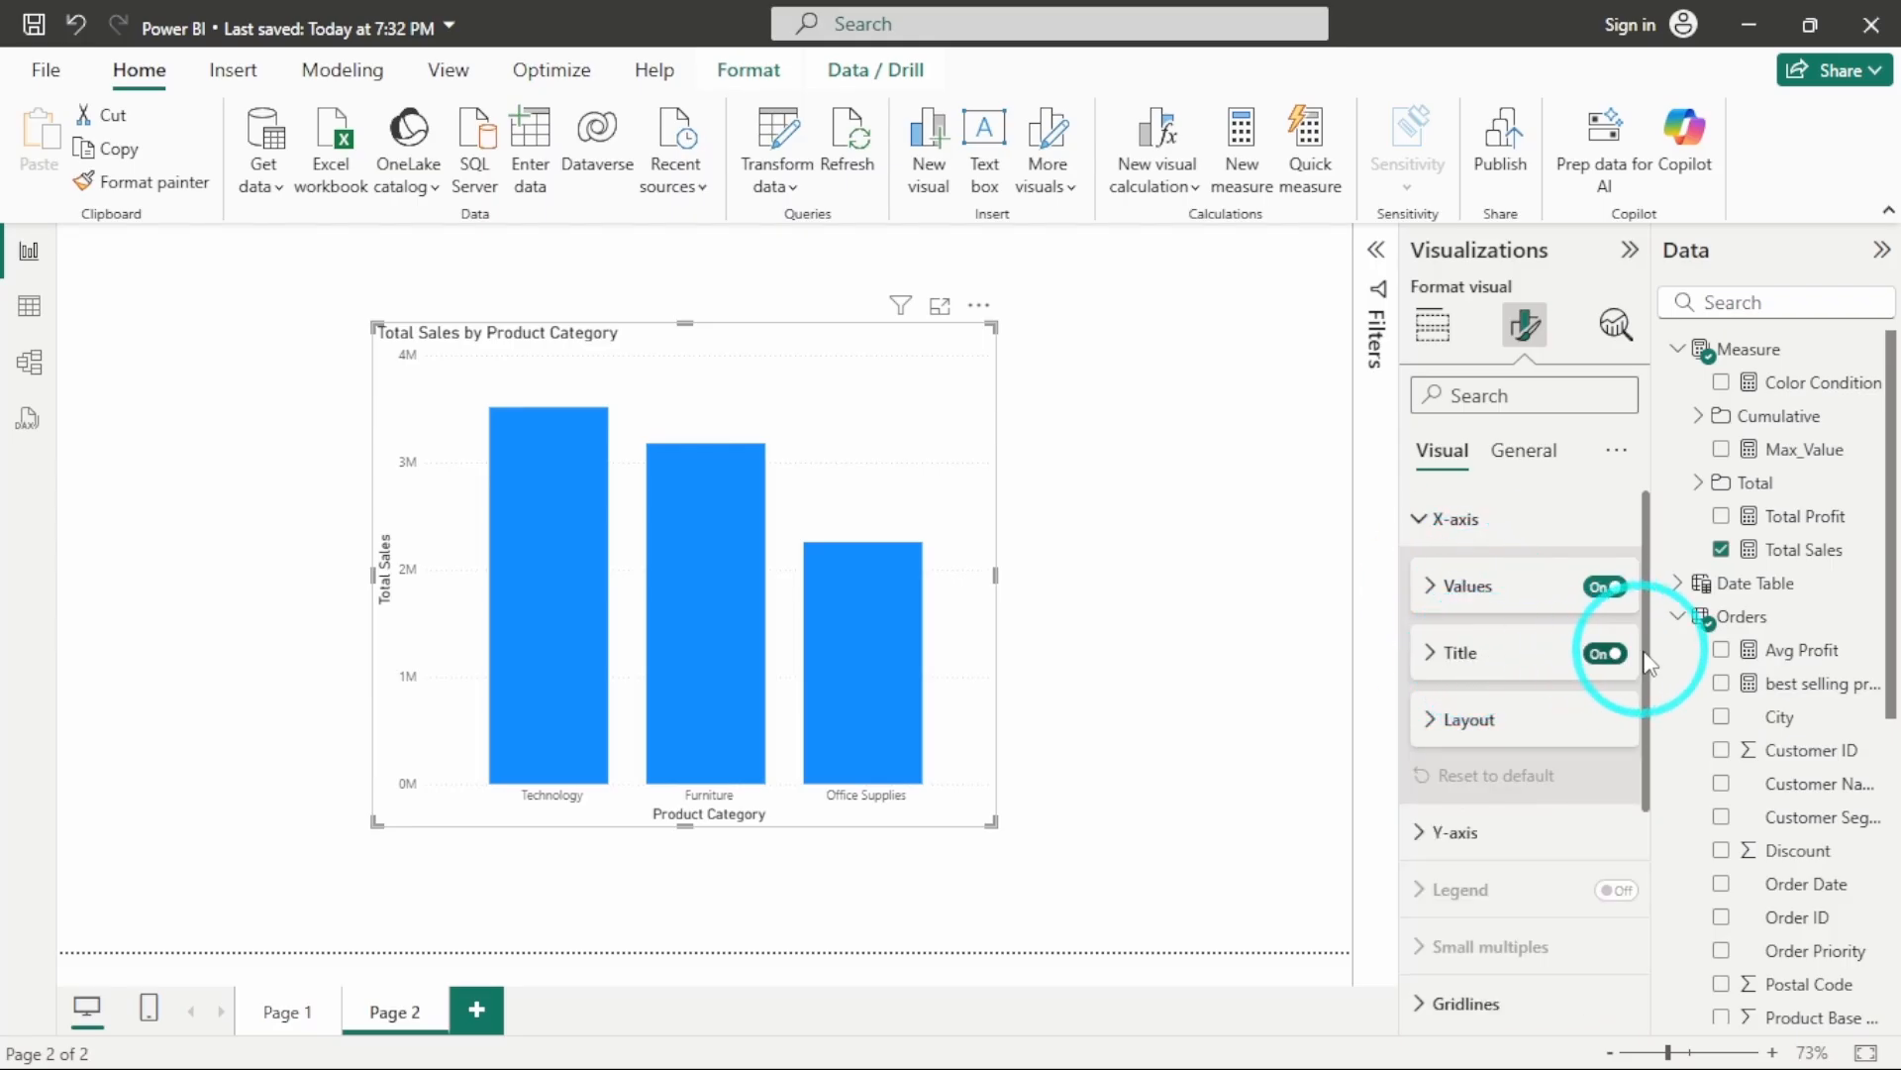
left_click(1606, 654)
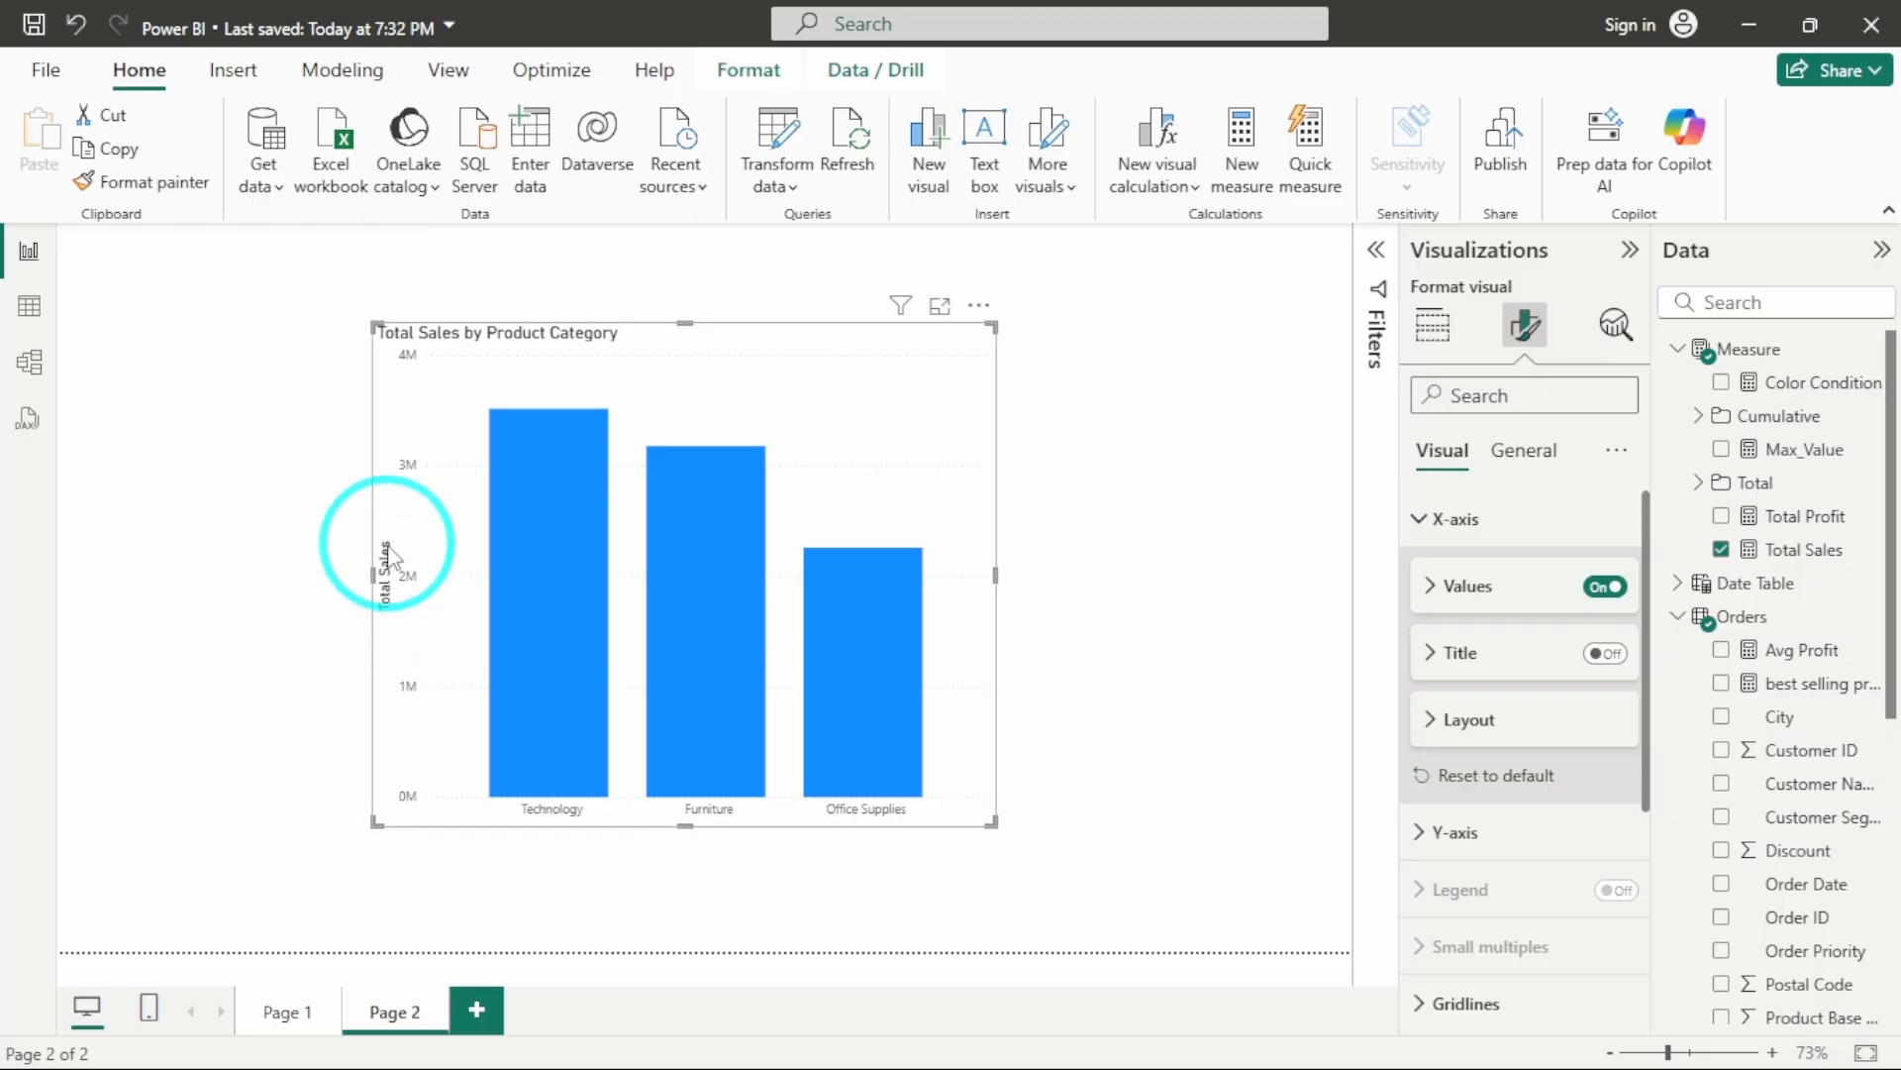
left_click(1472, 525)
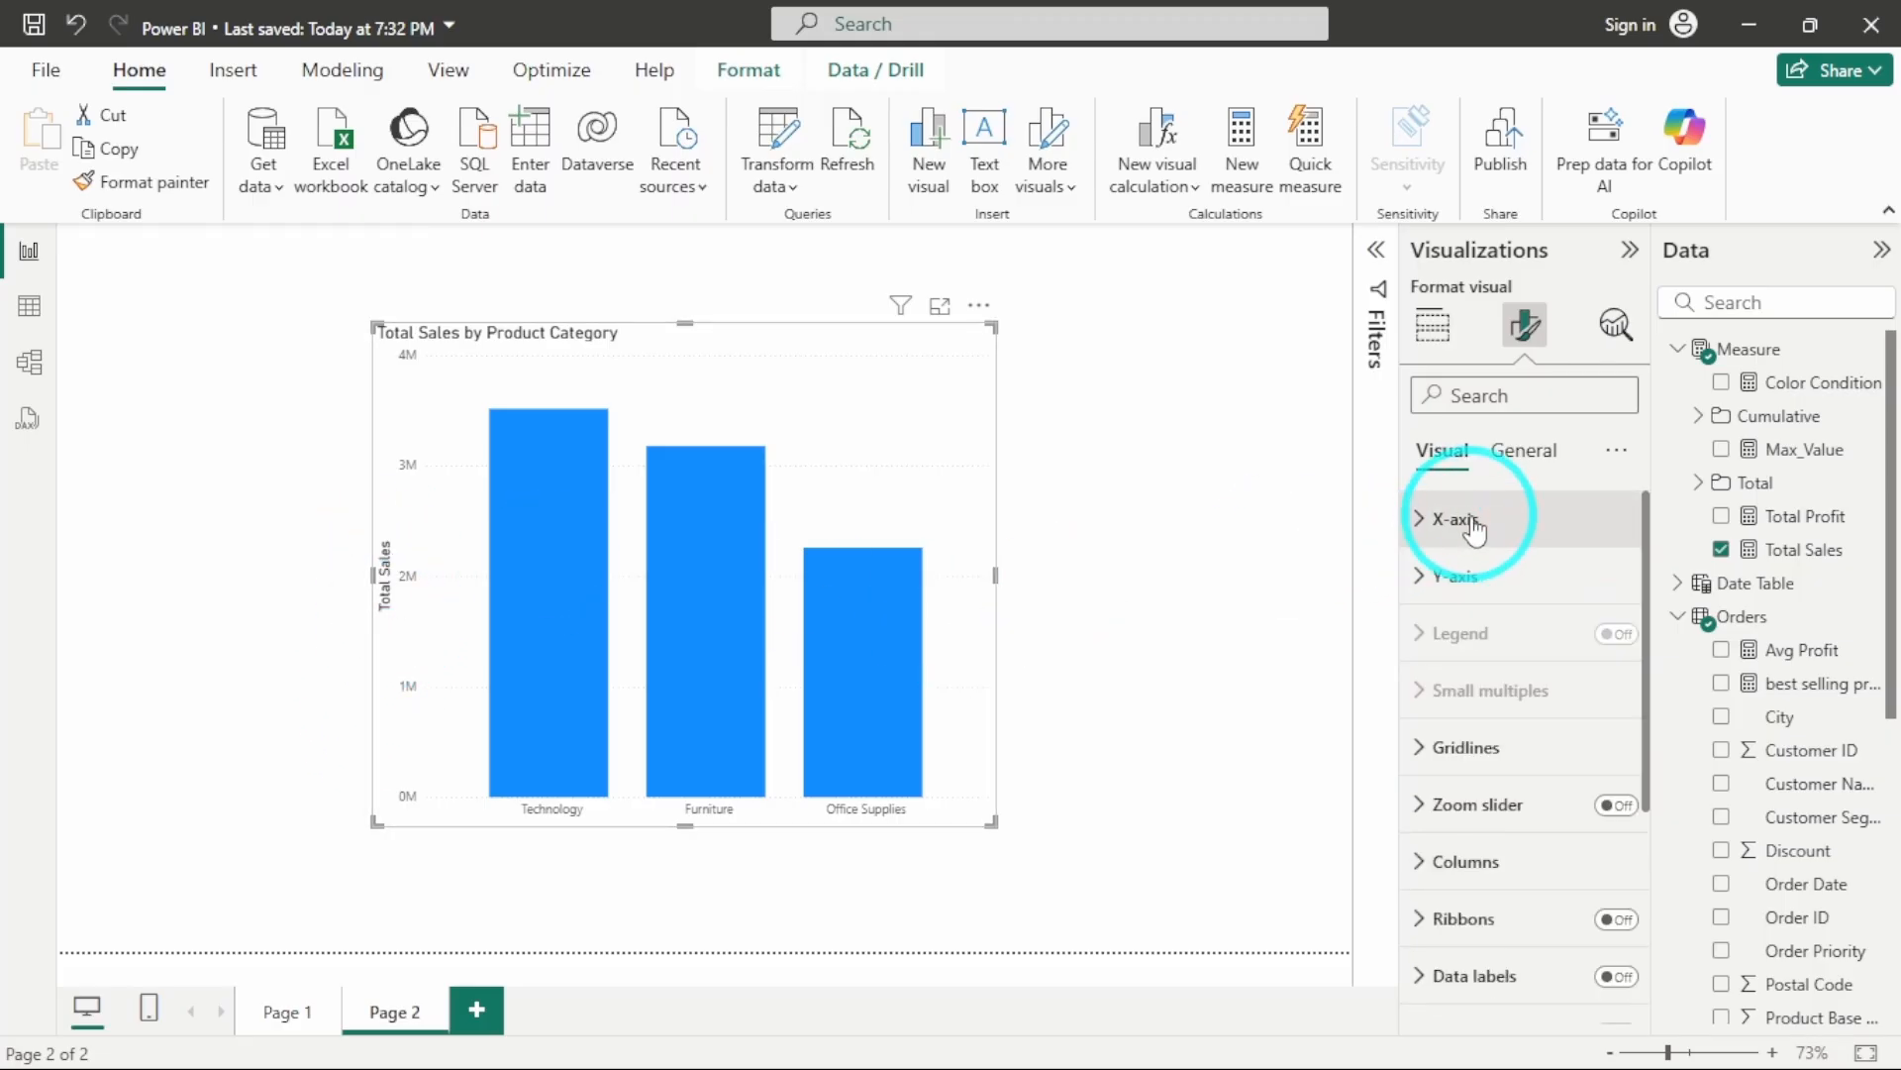
Turn off the Y-axis title of the Total Sales by Product Category chart
left_click(1456, 575)
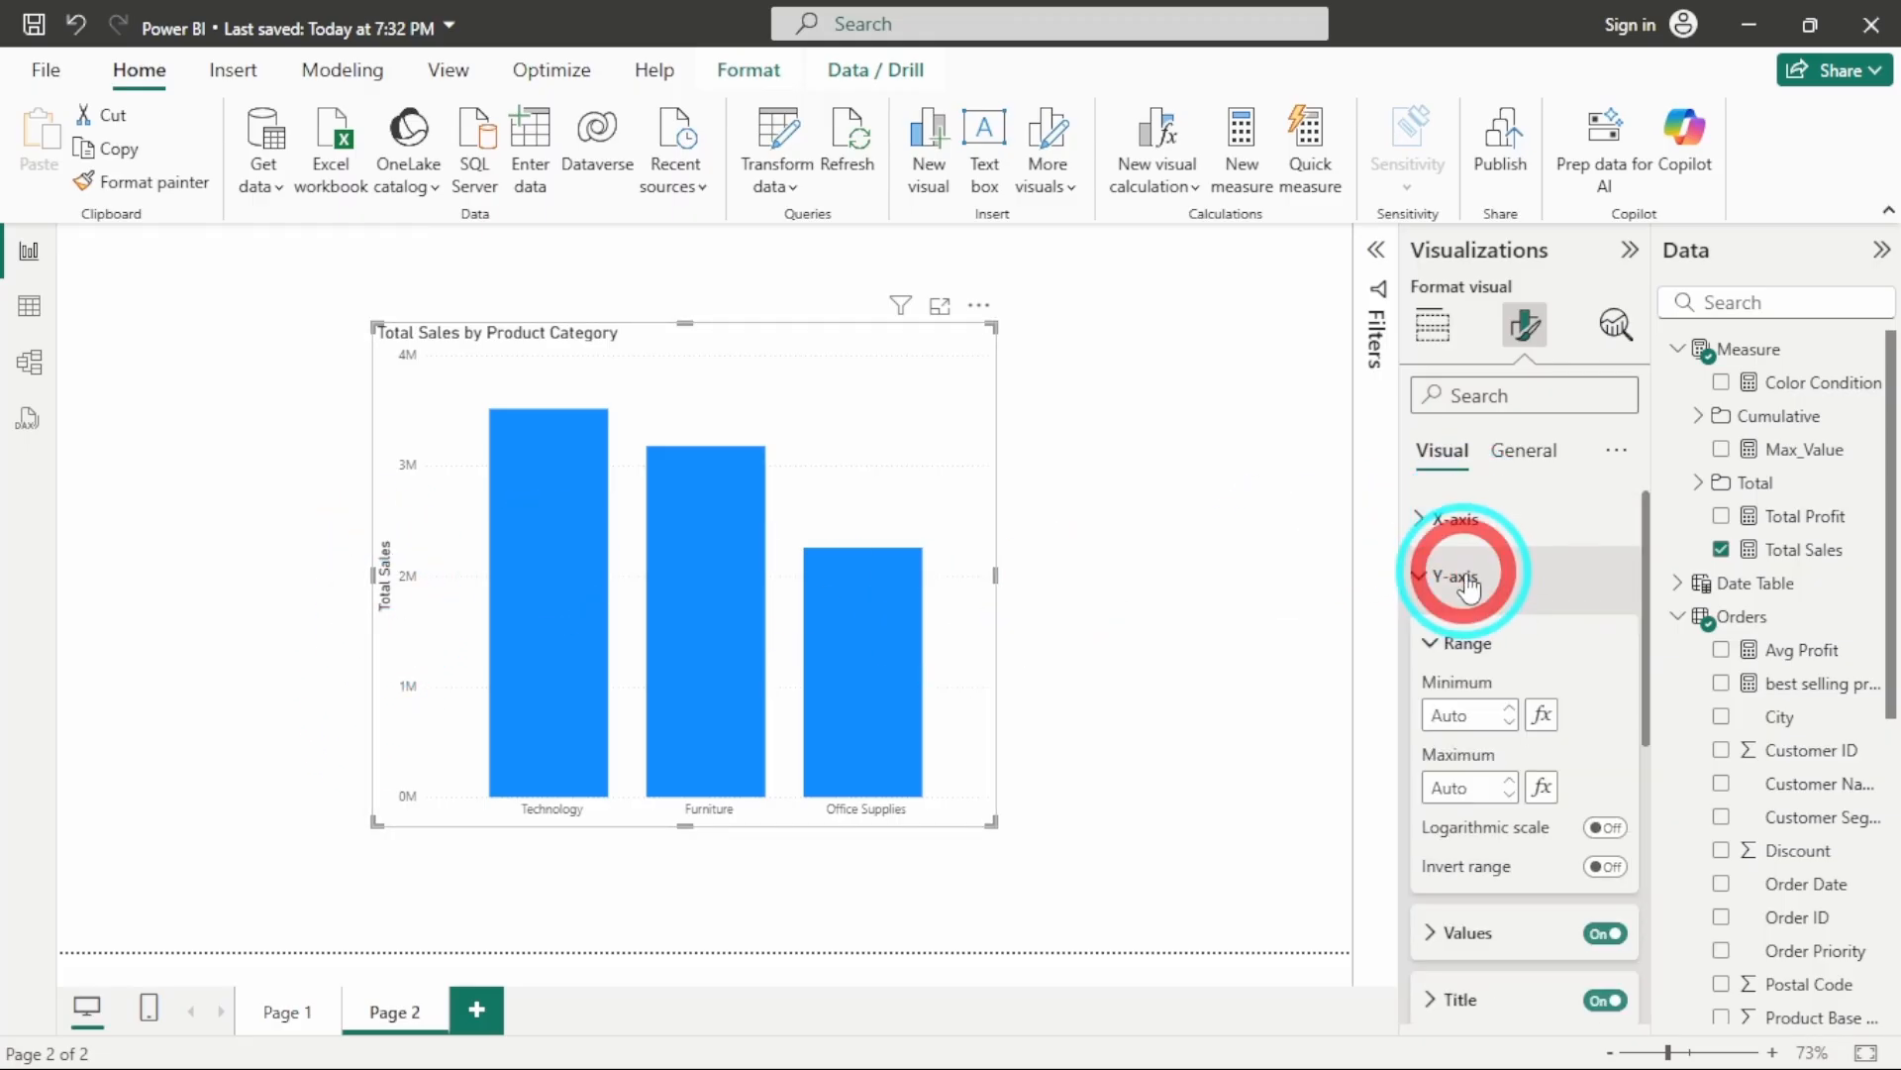
left_click(1449, 644)
left_click(1619, 778)
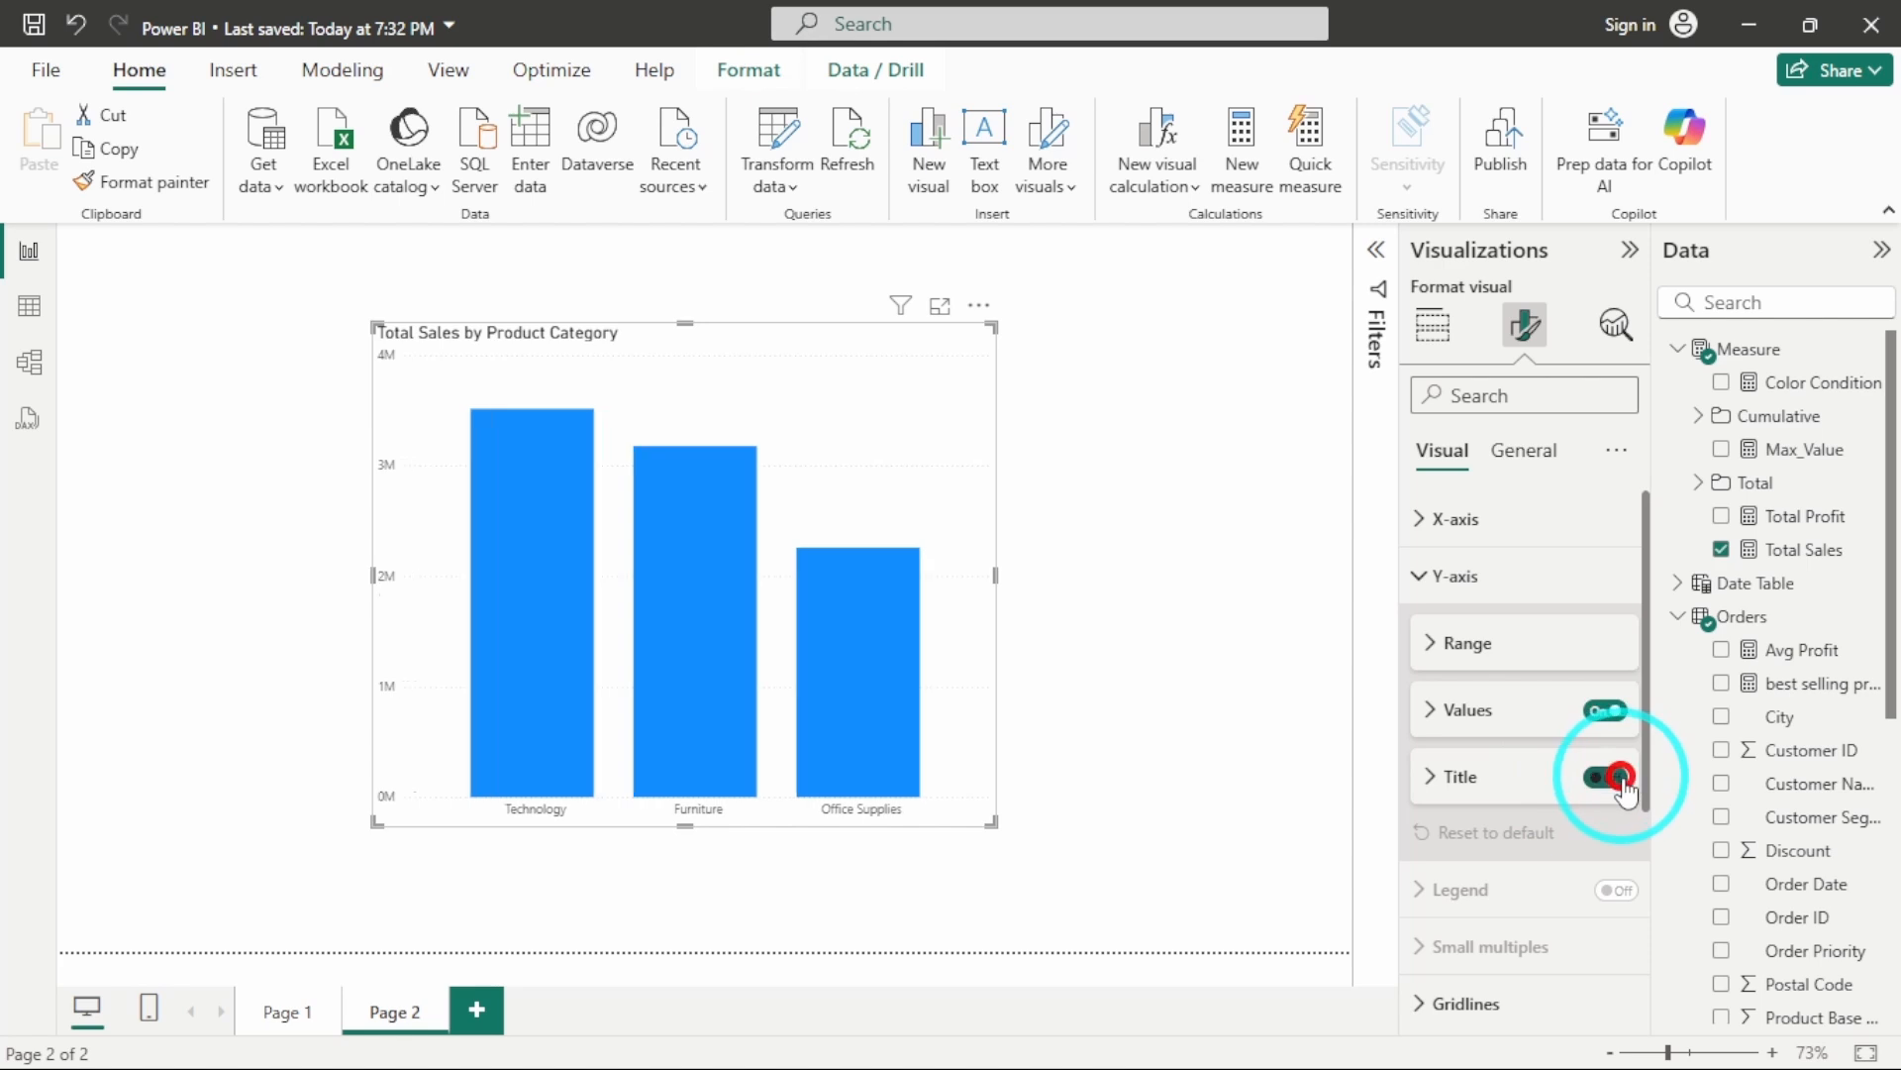
left_click(1458, 574)
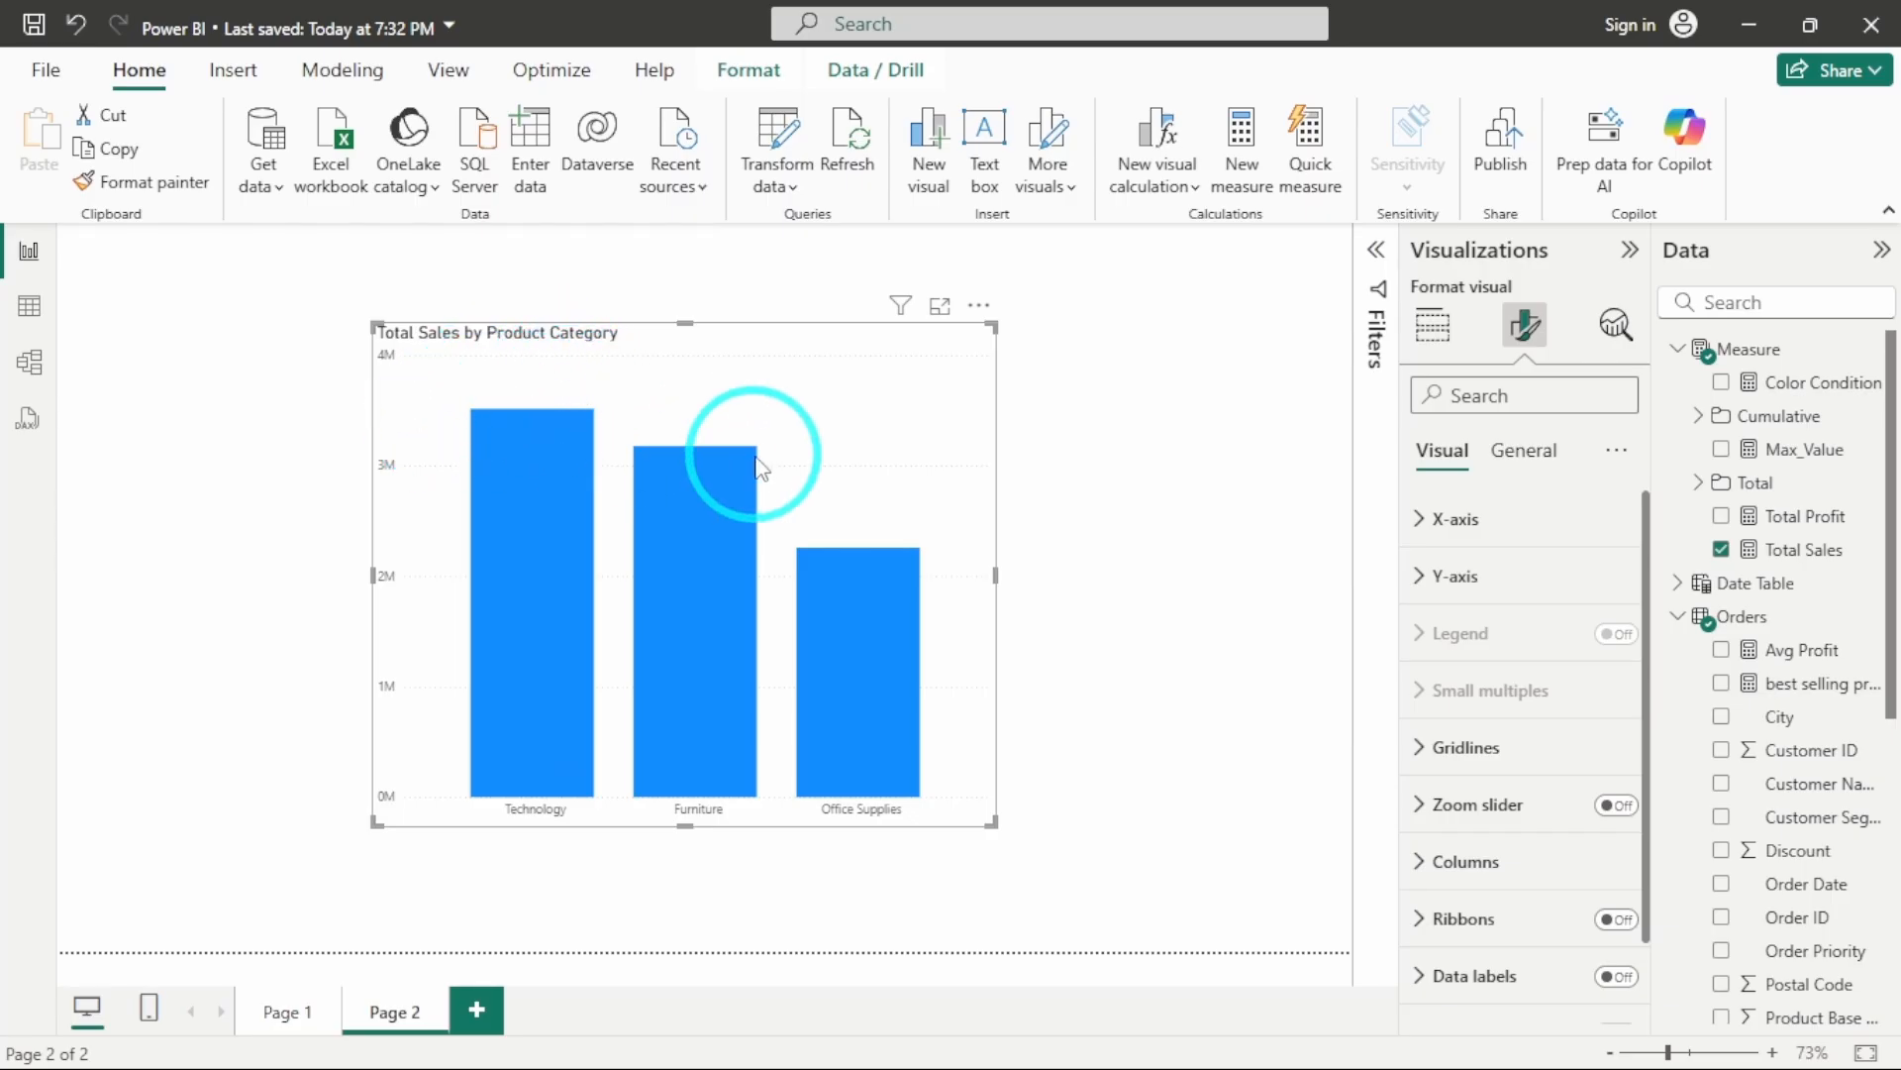
Turn on data labels for the chart's columns and expand their settings
scroll(1520, 763, "down", 1)
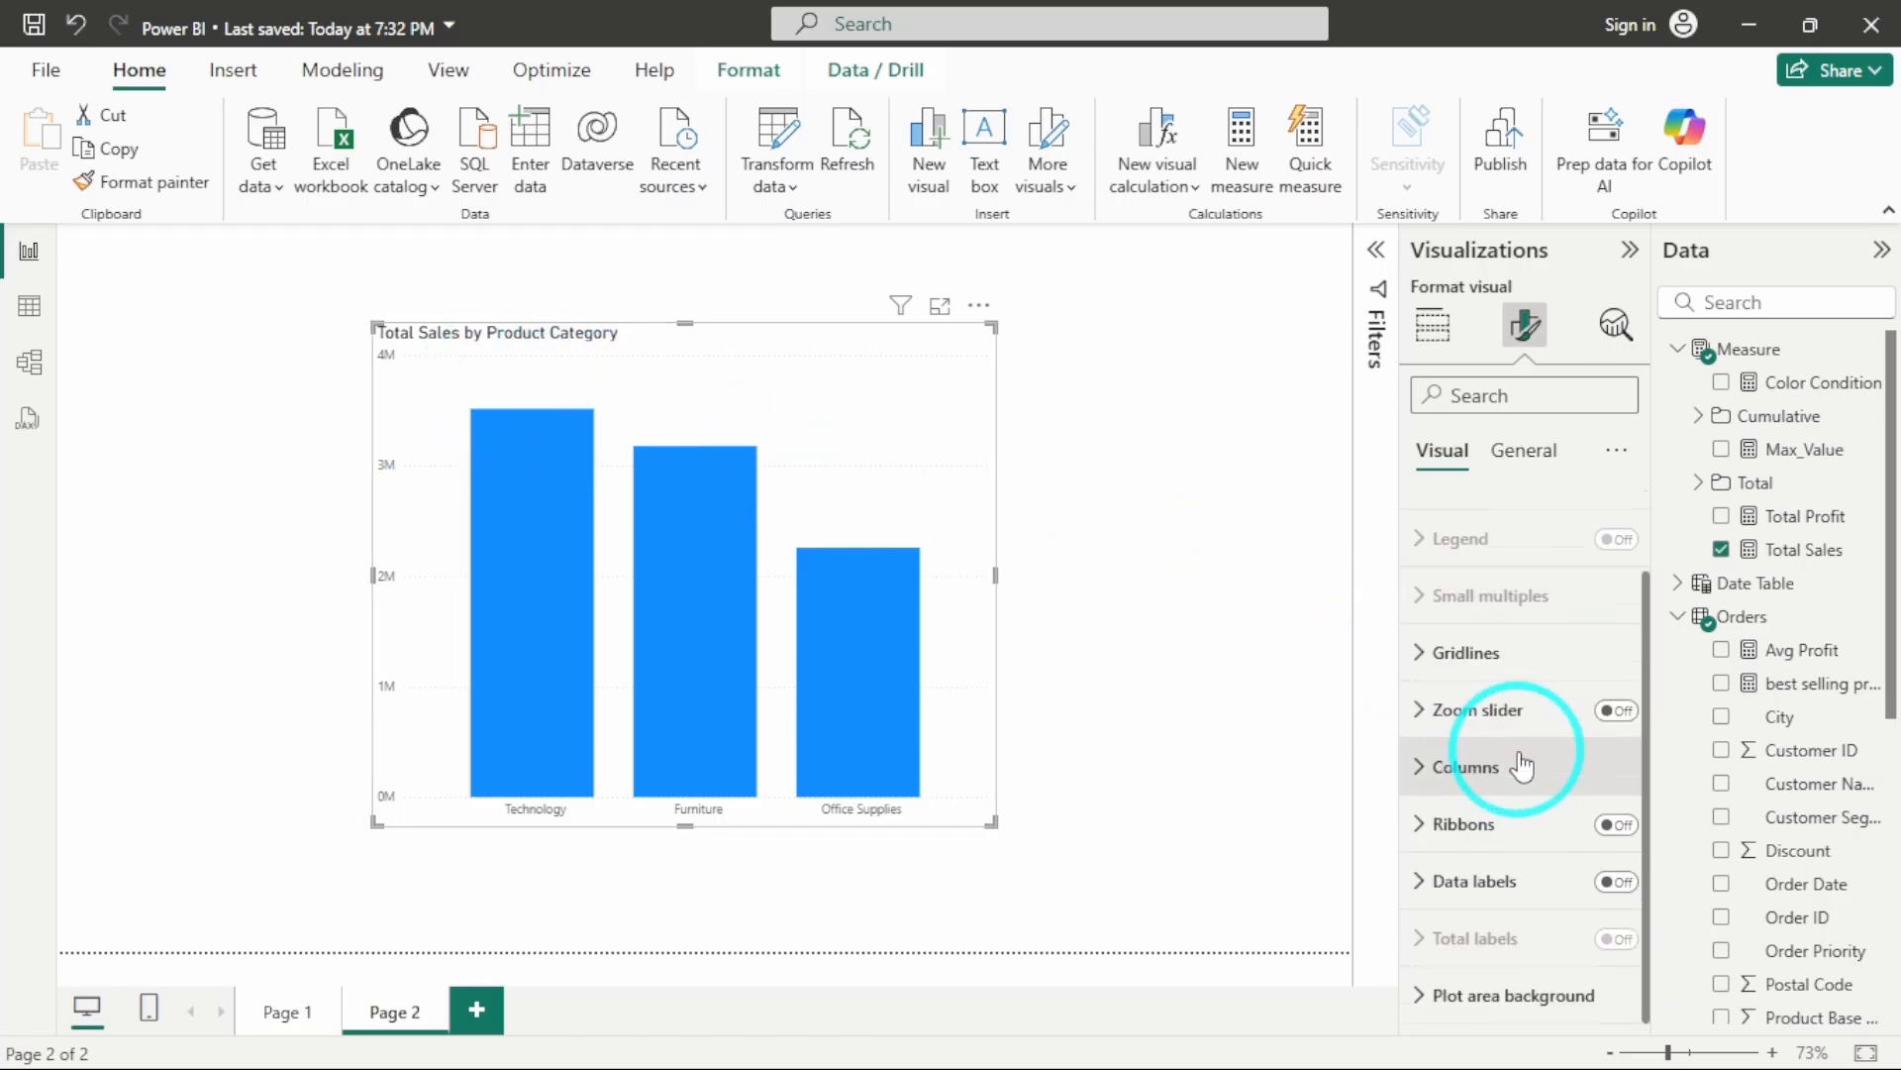
left_click(1614, 882)
left_click(1473, 890)
Set the data label values to the Segoe UI Semibold font at size 10
scroll(1473, 894, "down", 5)
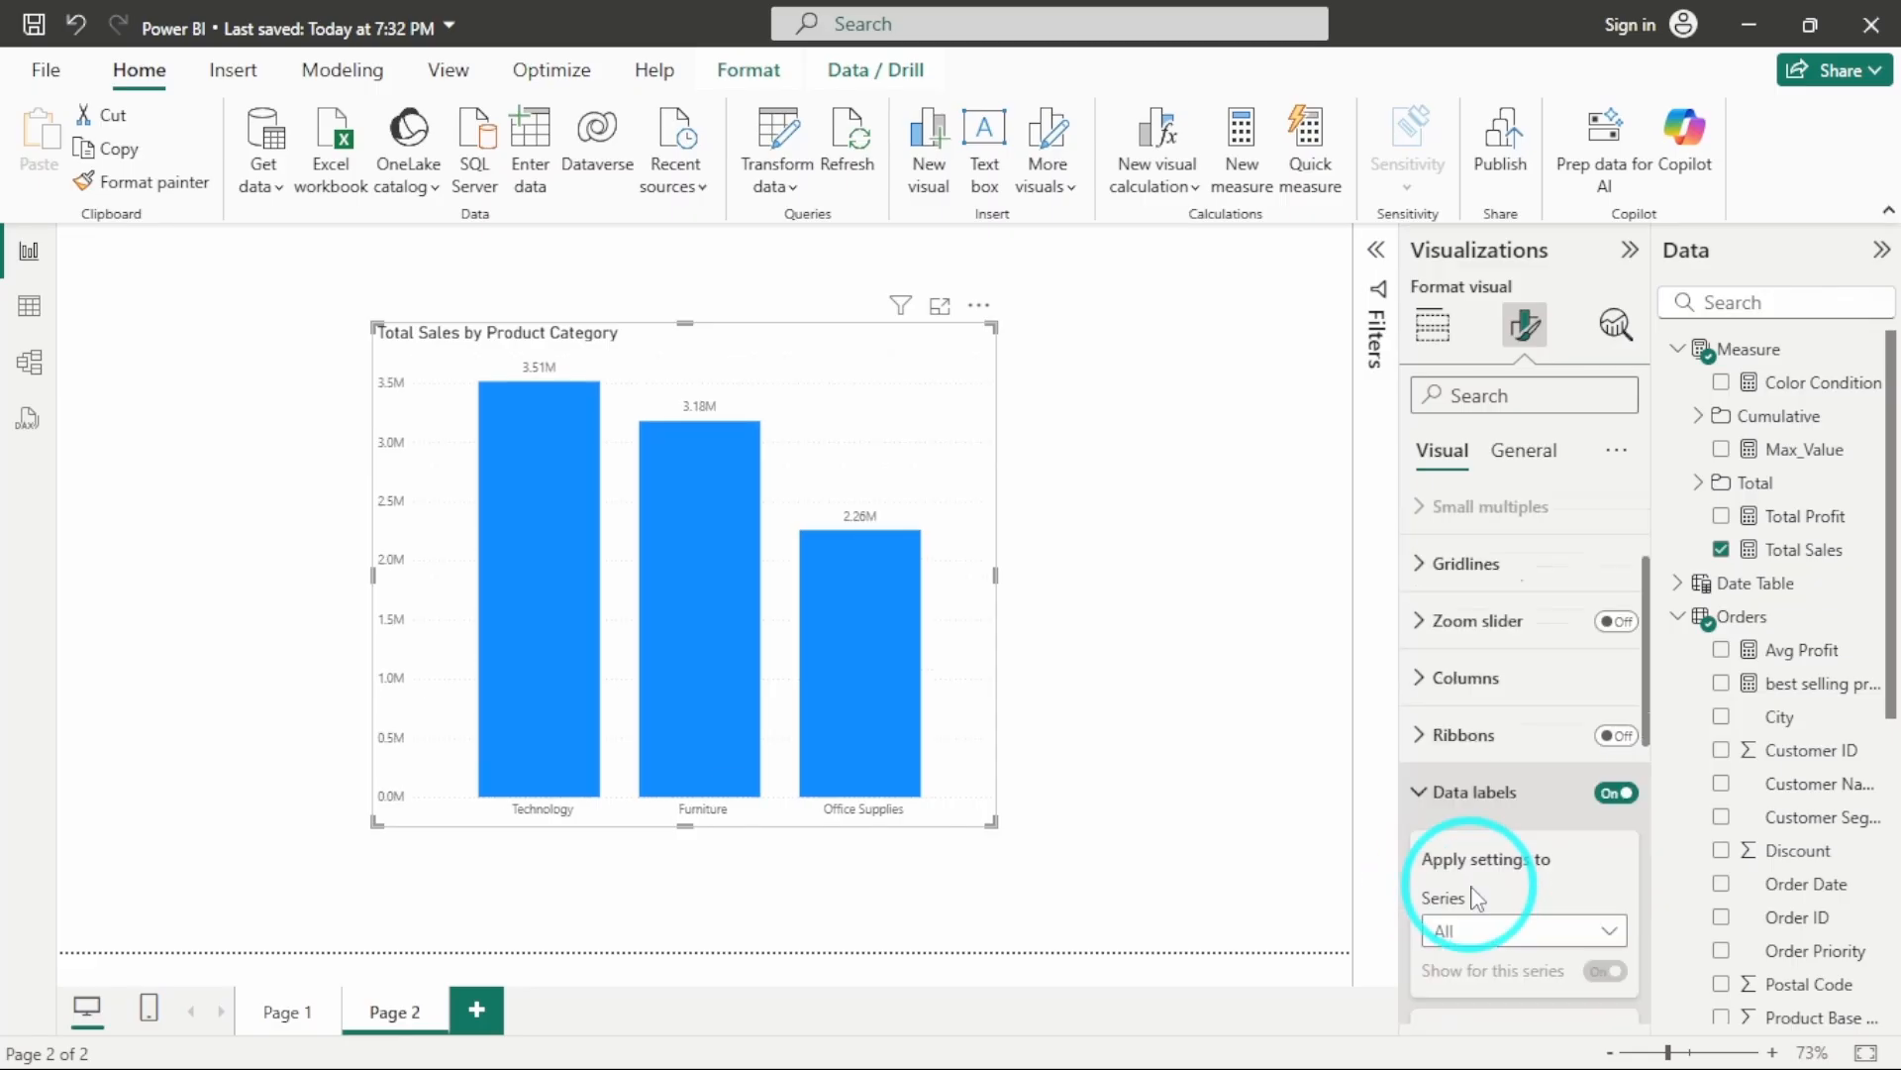
scroll(1521, 720, "down", 3)
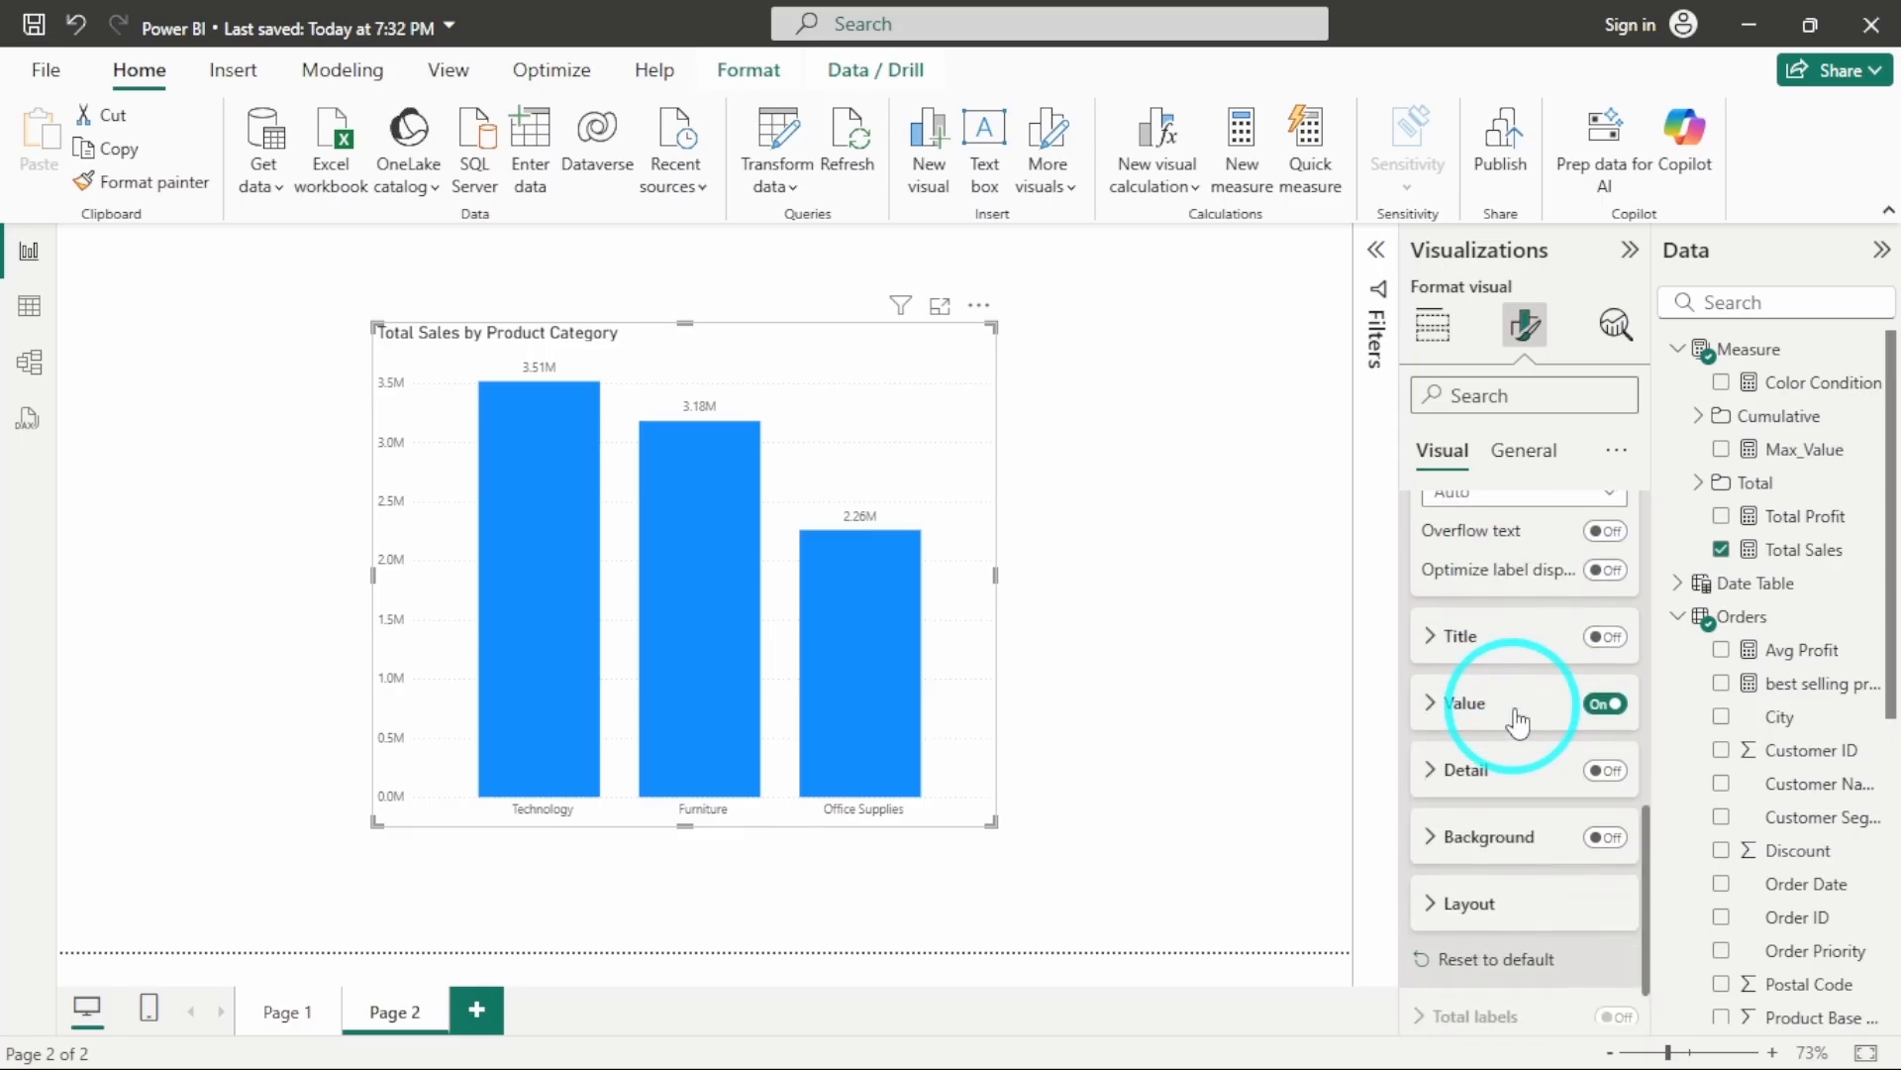
left_click(1458, 704)
scroll(1455, 699, "down", 2)
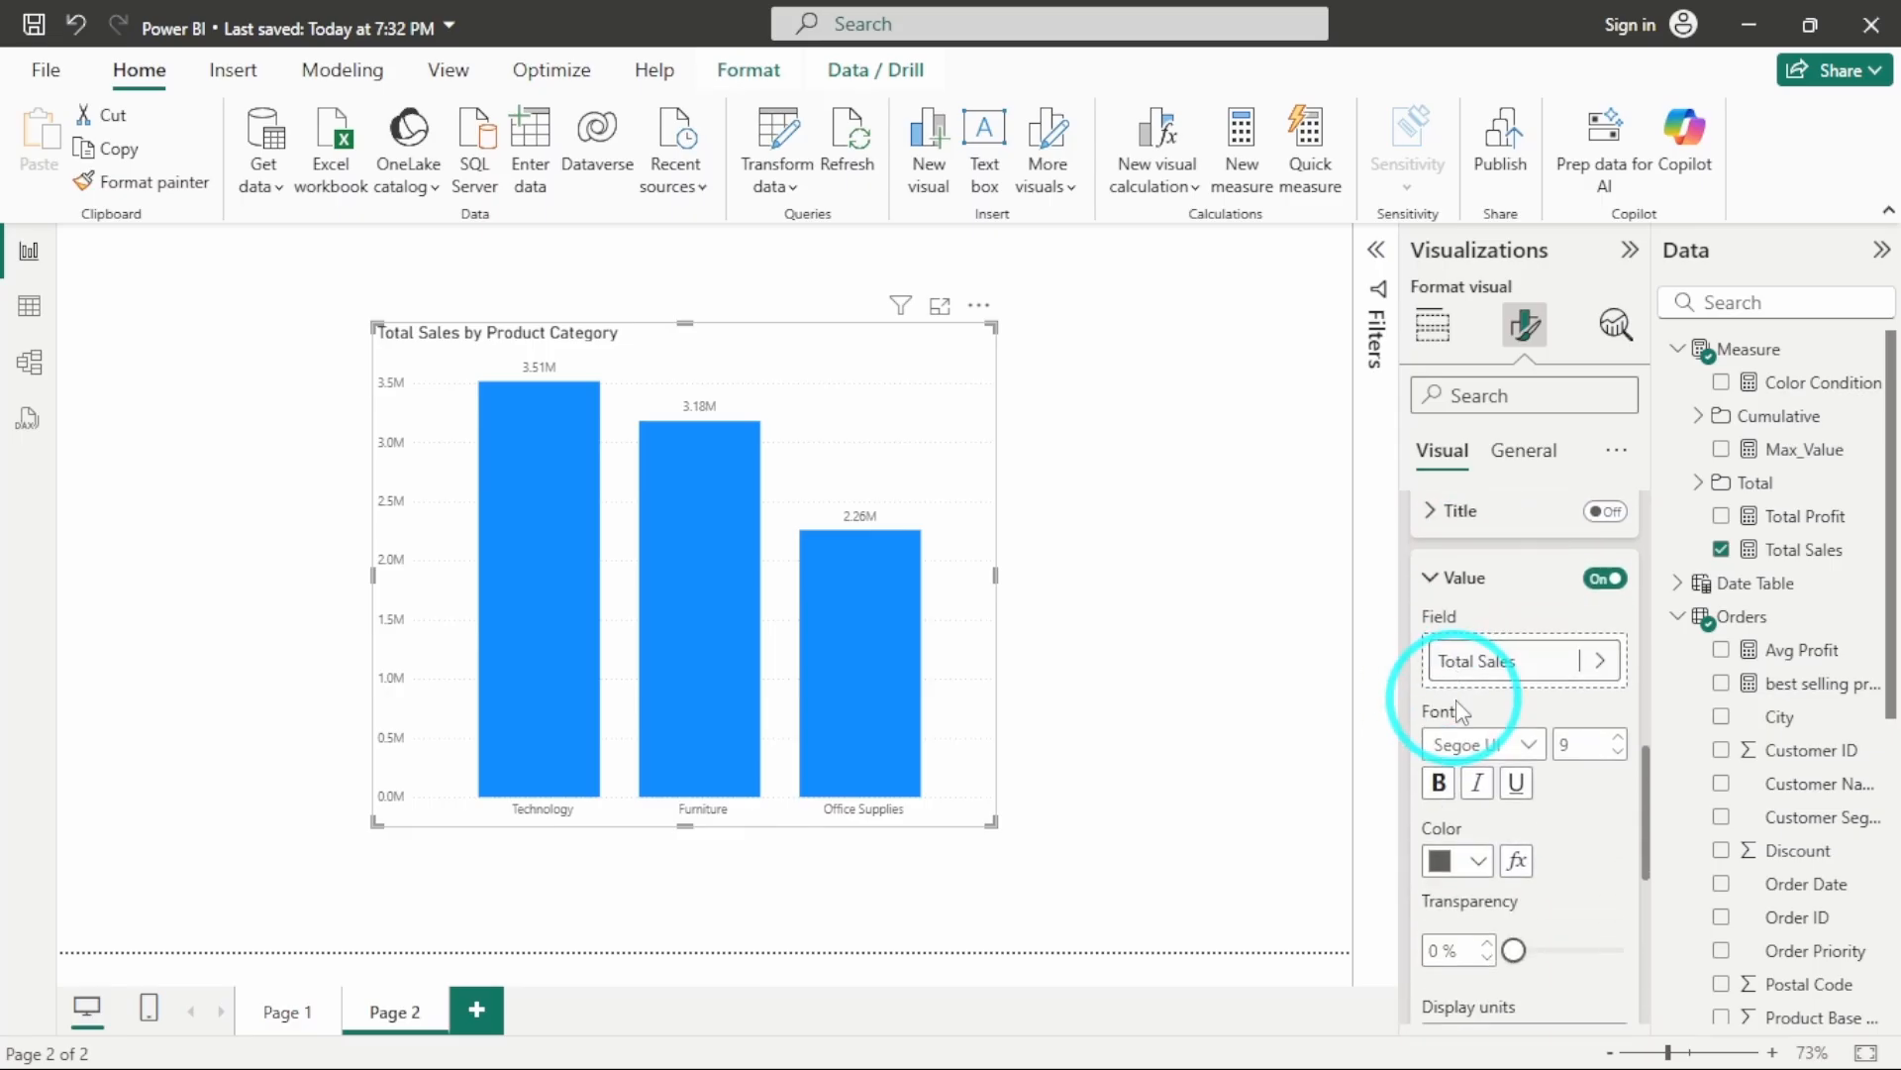
left_click(1500, 744)
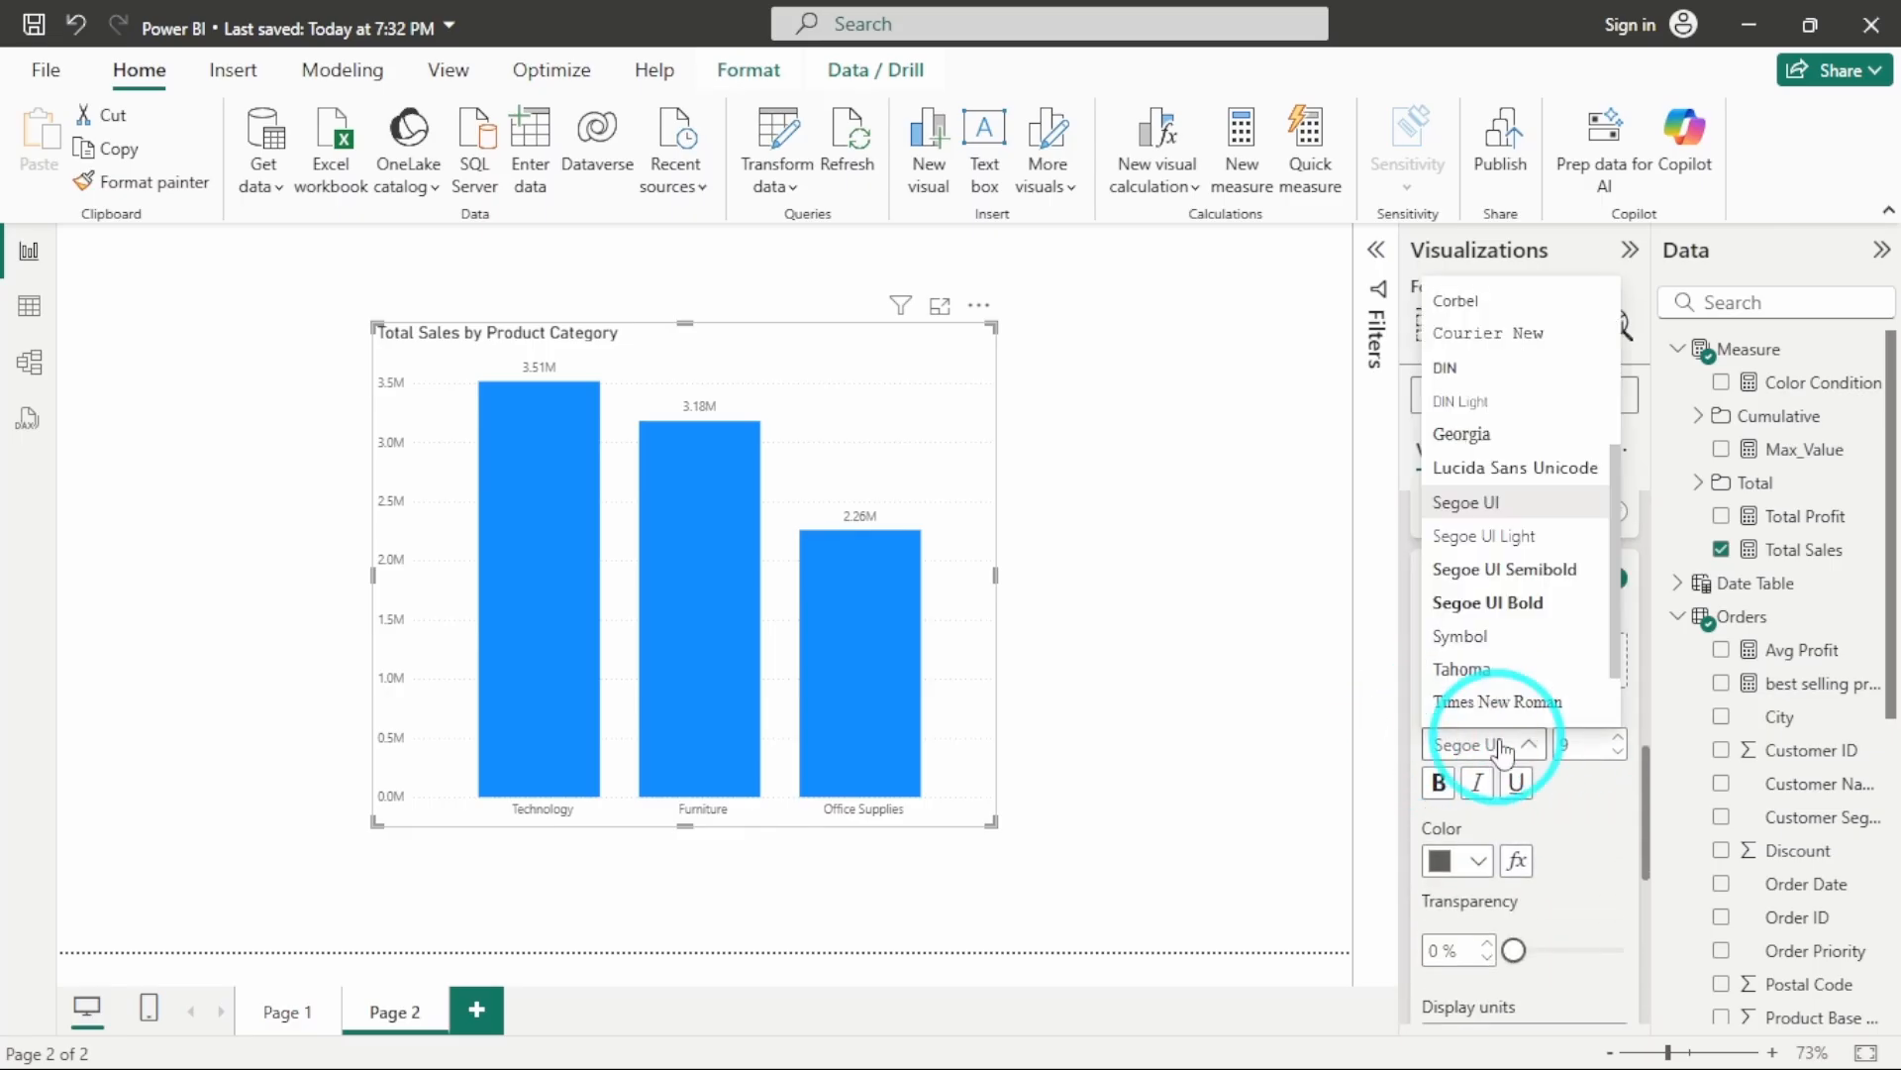
scroll(1500, 544, "down", 2)
left_click(1505, 500)
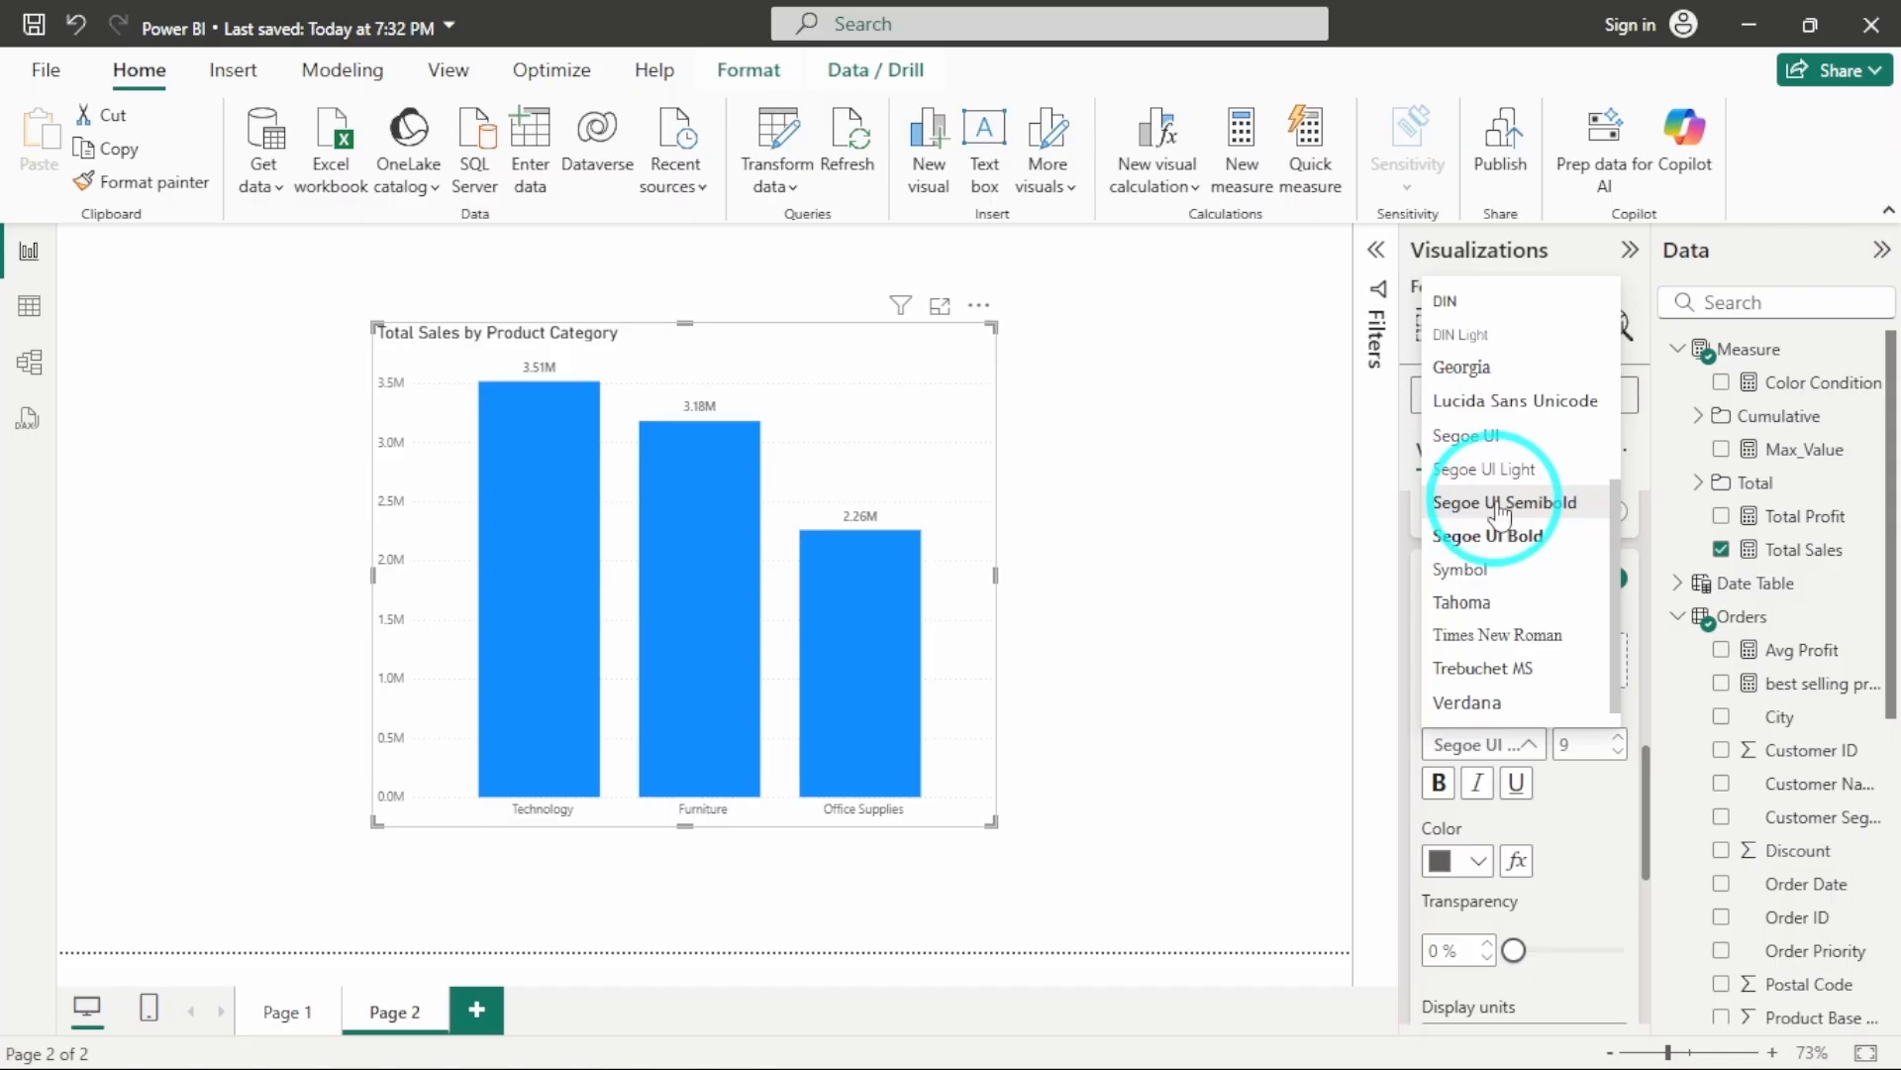
left_click(1614, 809)
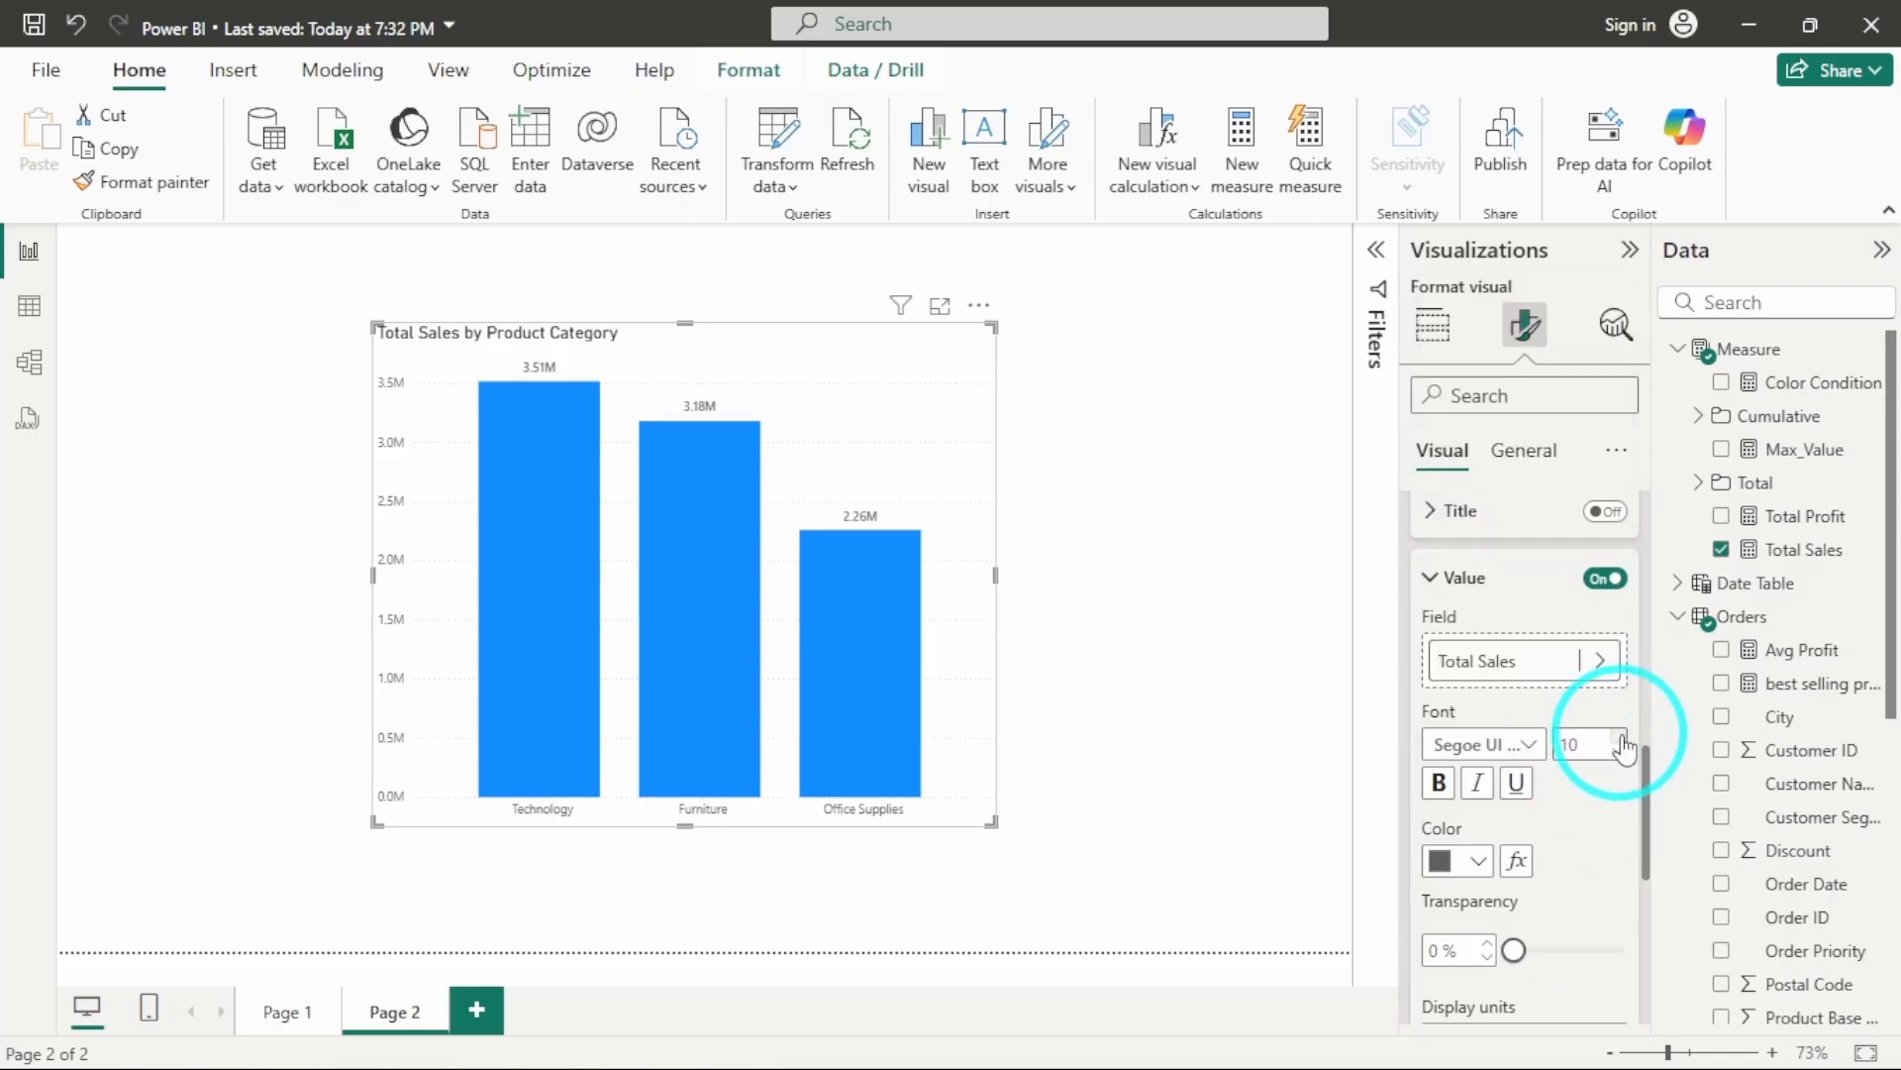
Set the data labels' display units to None and check the Technology label against the bar's details
scroll(1528, 785, "down", 3)
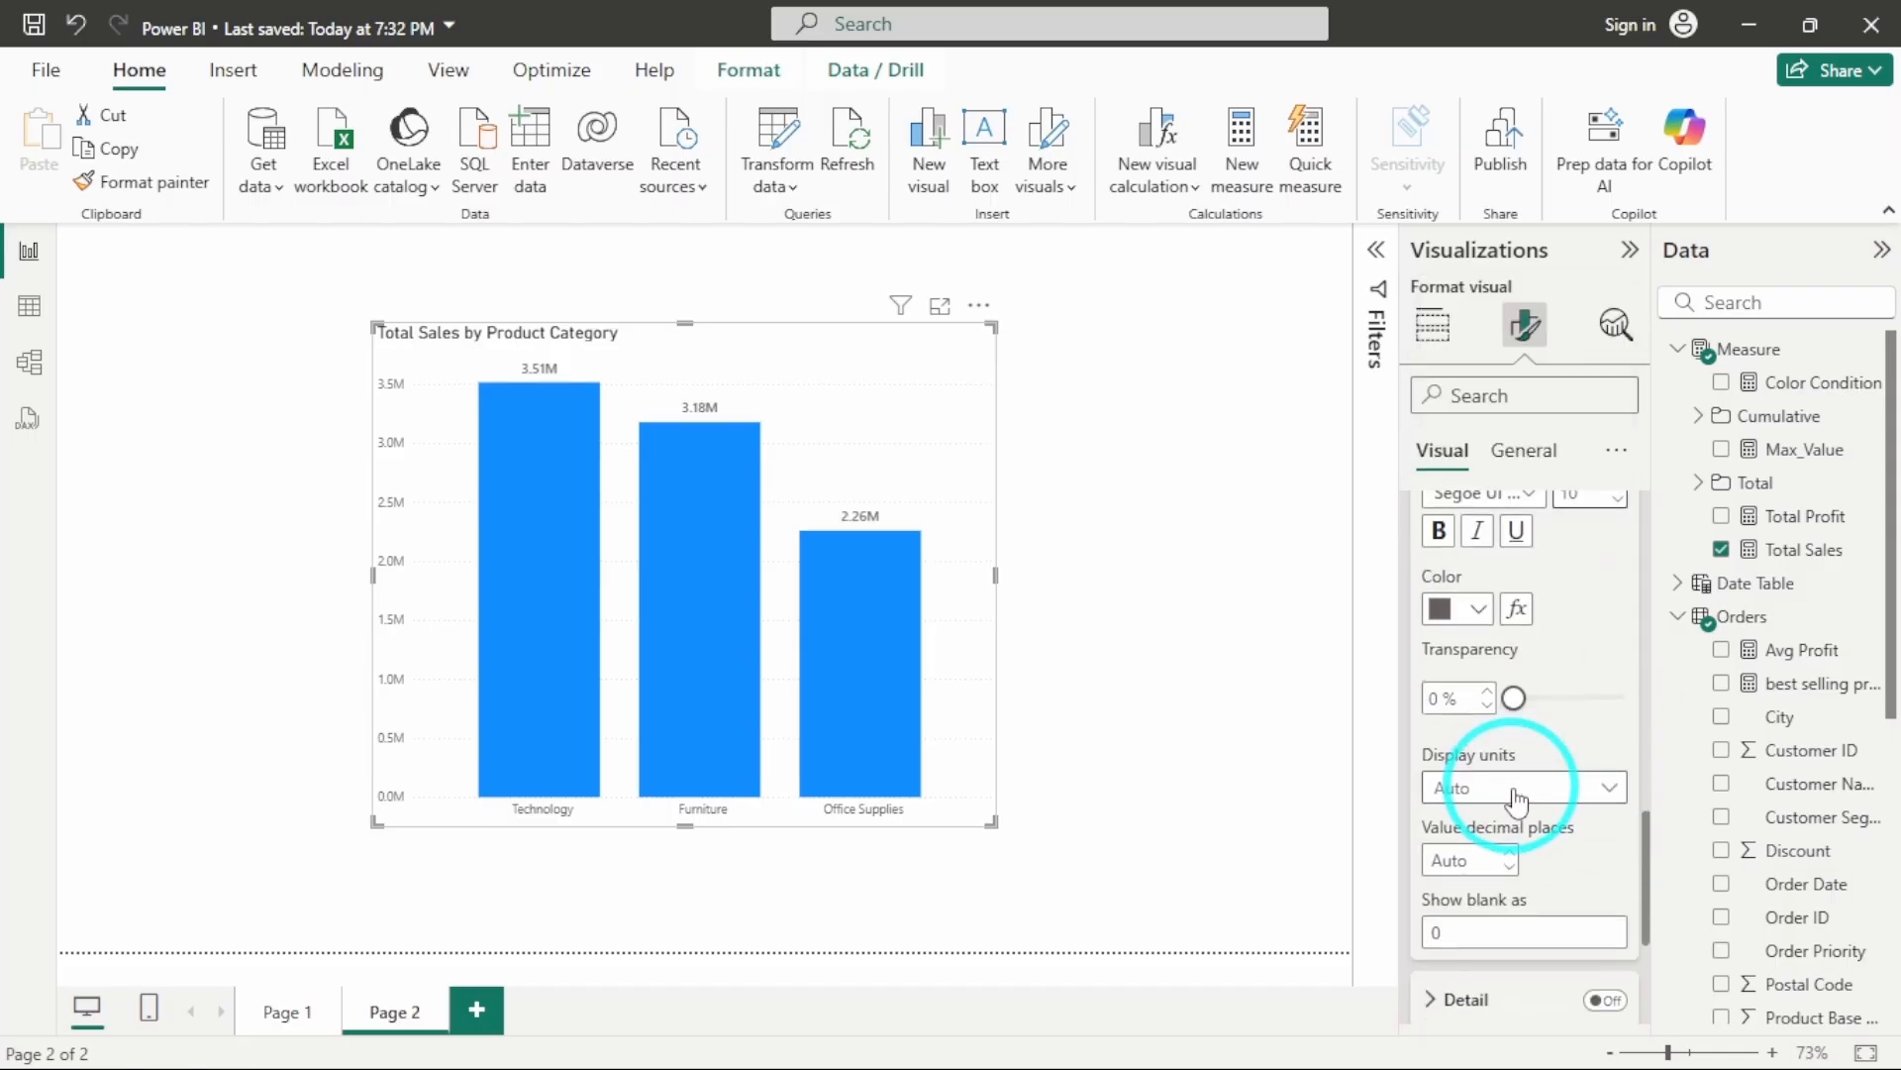
scroll(1575, 794, "down", 2)
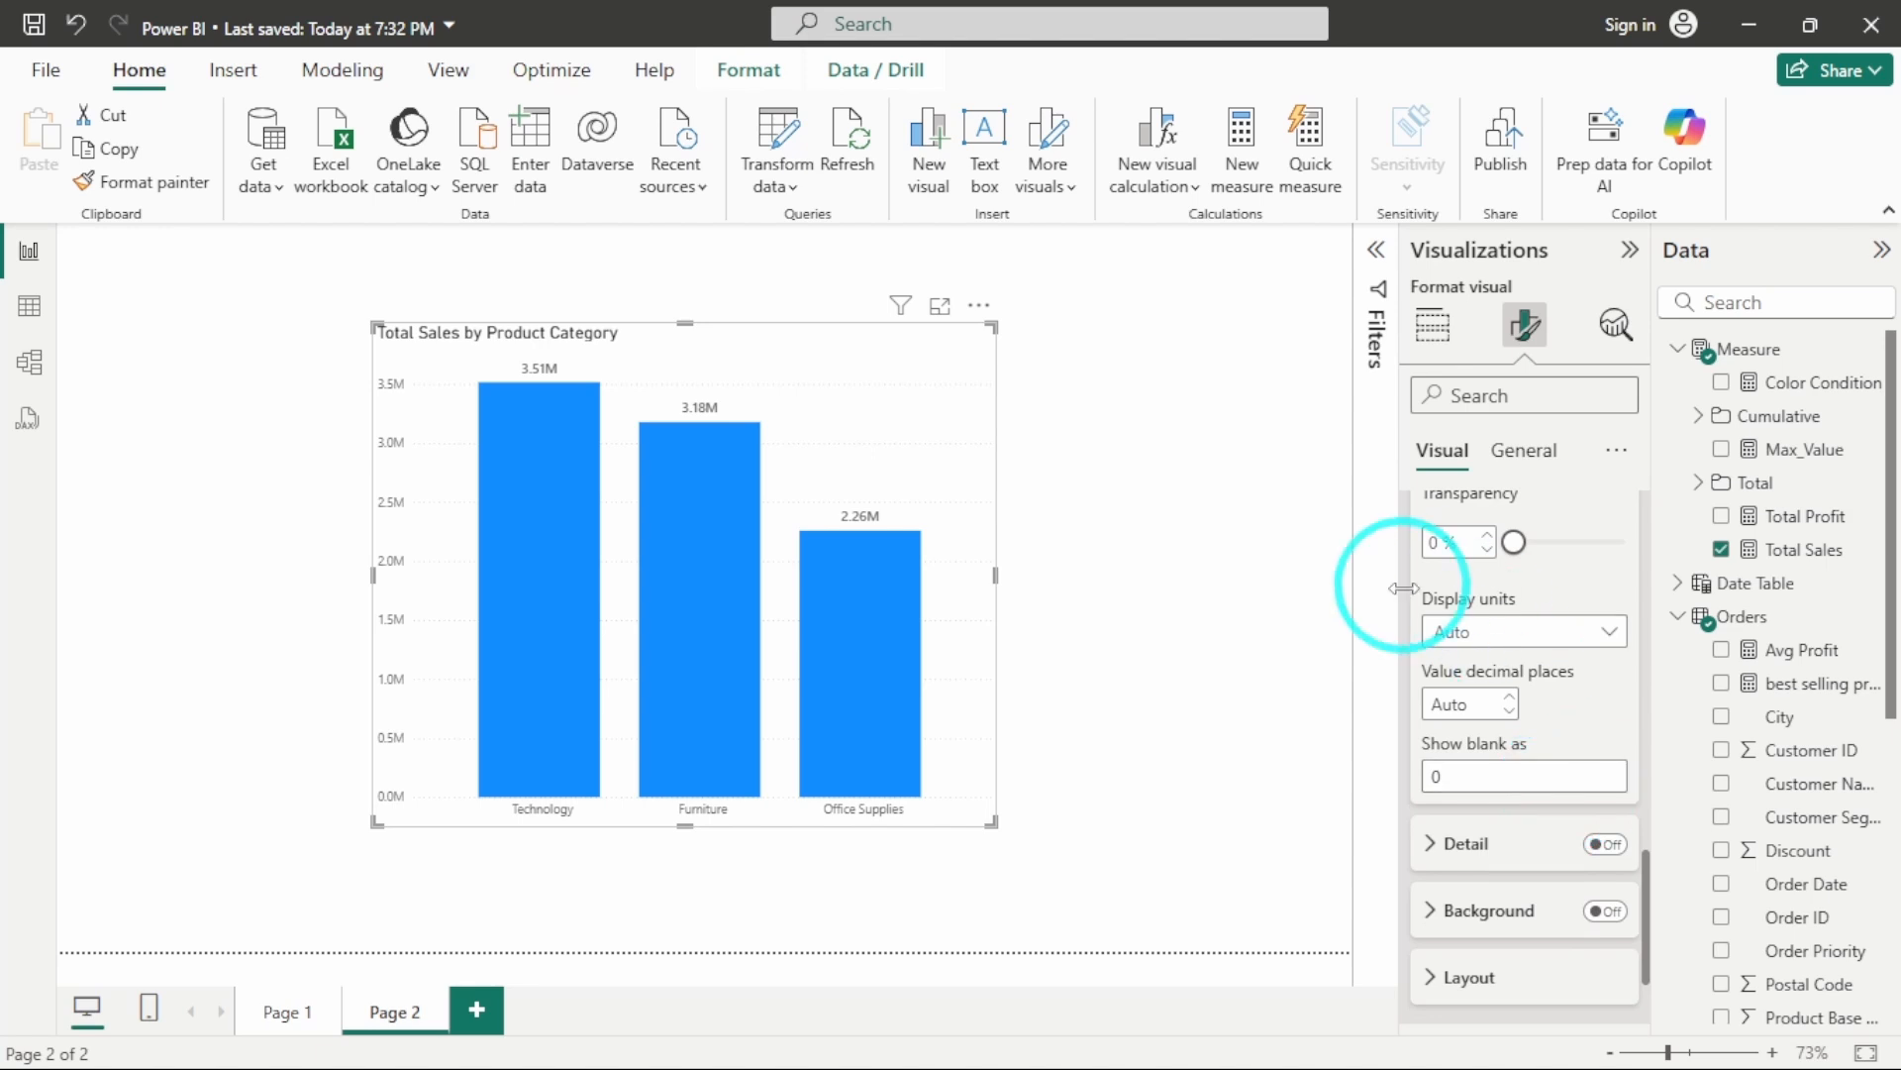
left_click(1571, 639)
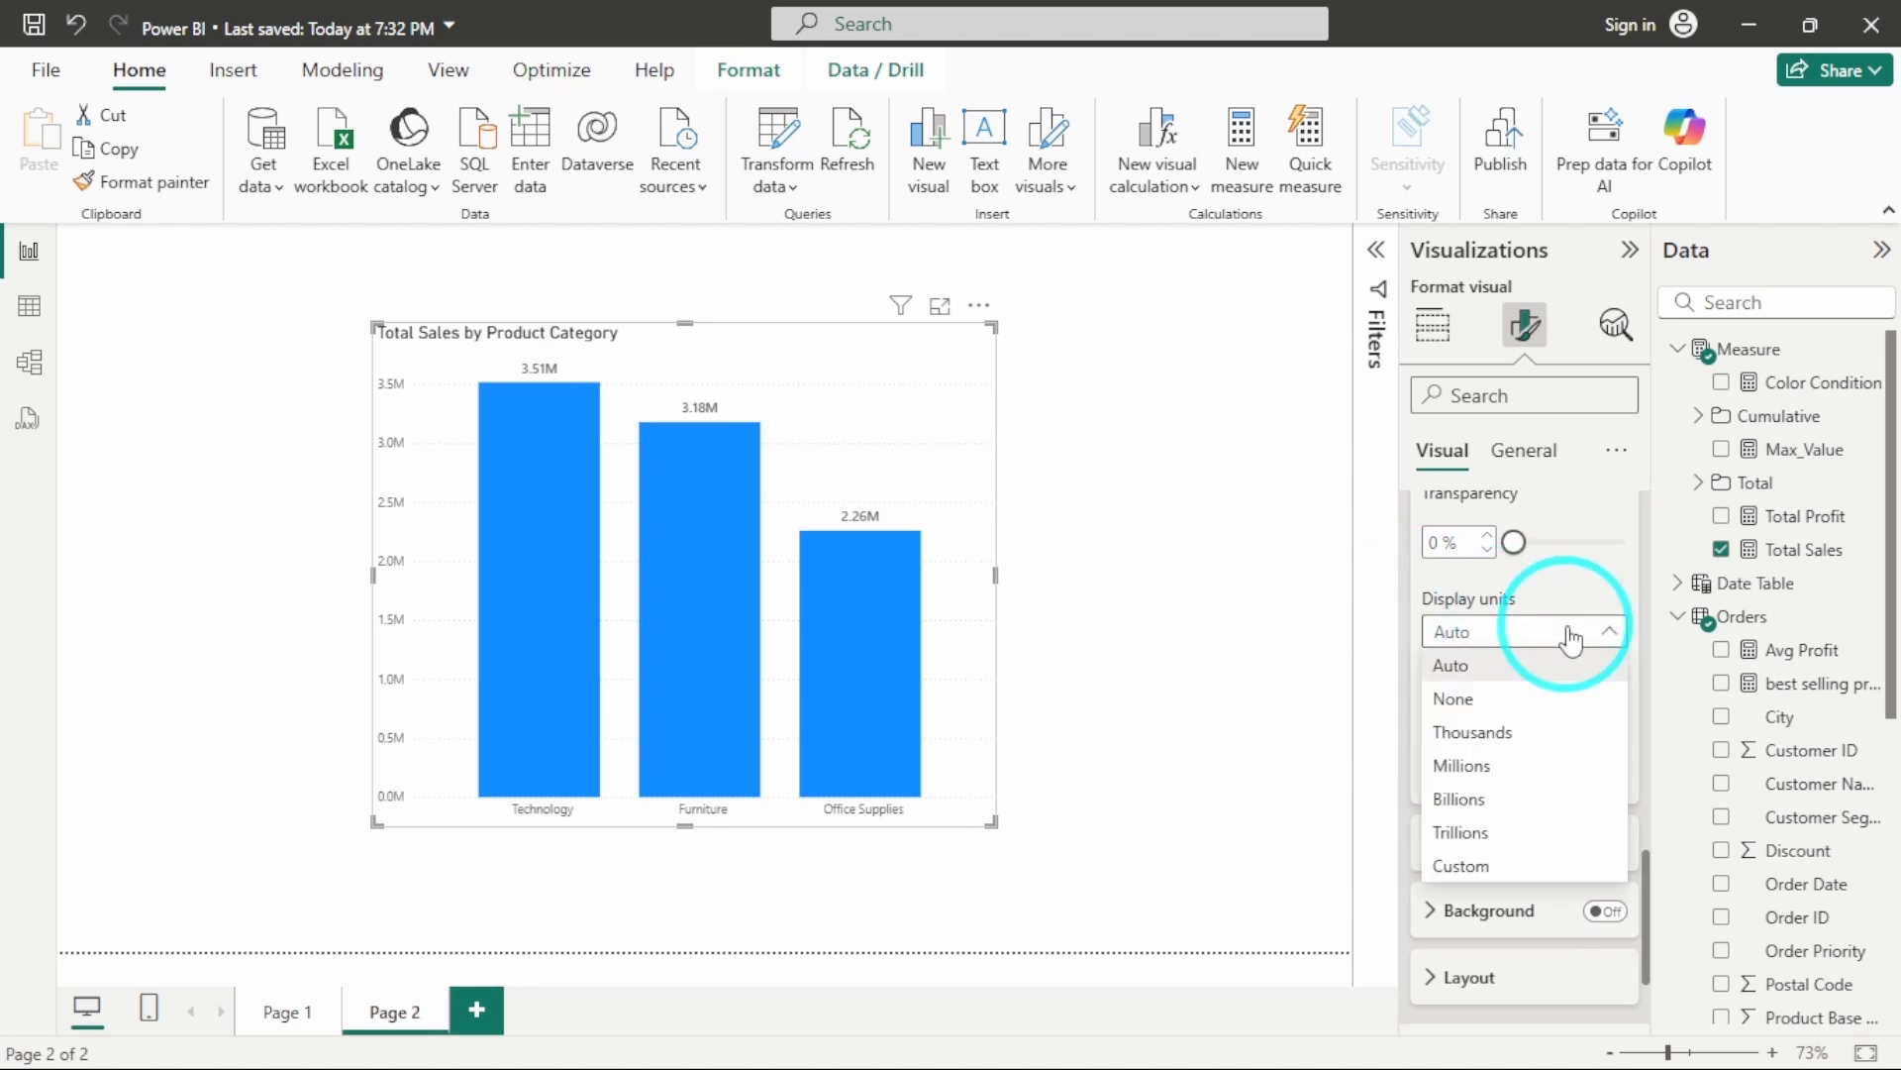
left_click(1516, 711)
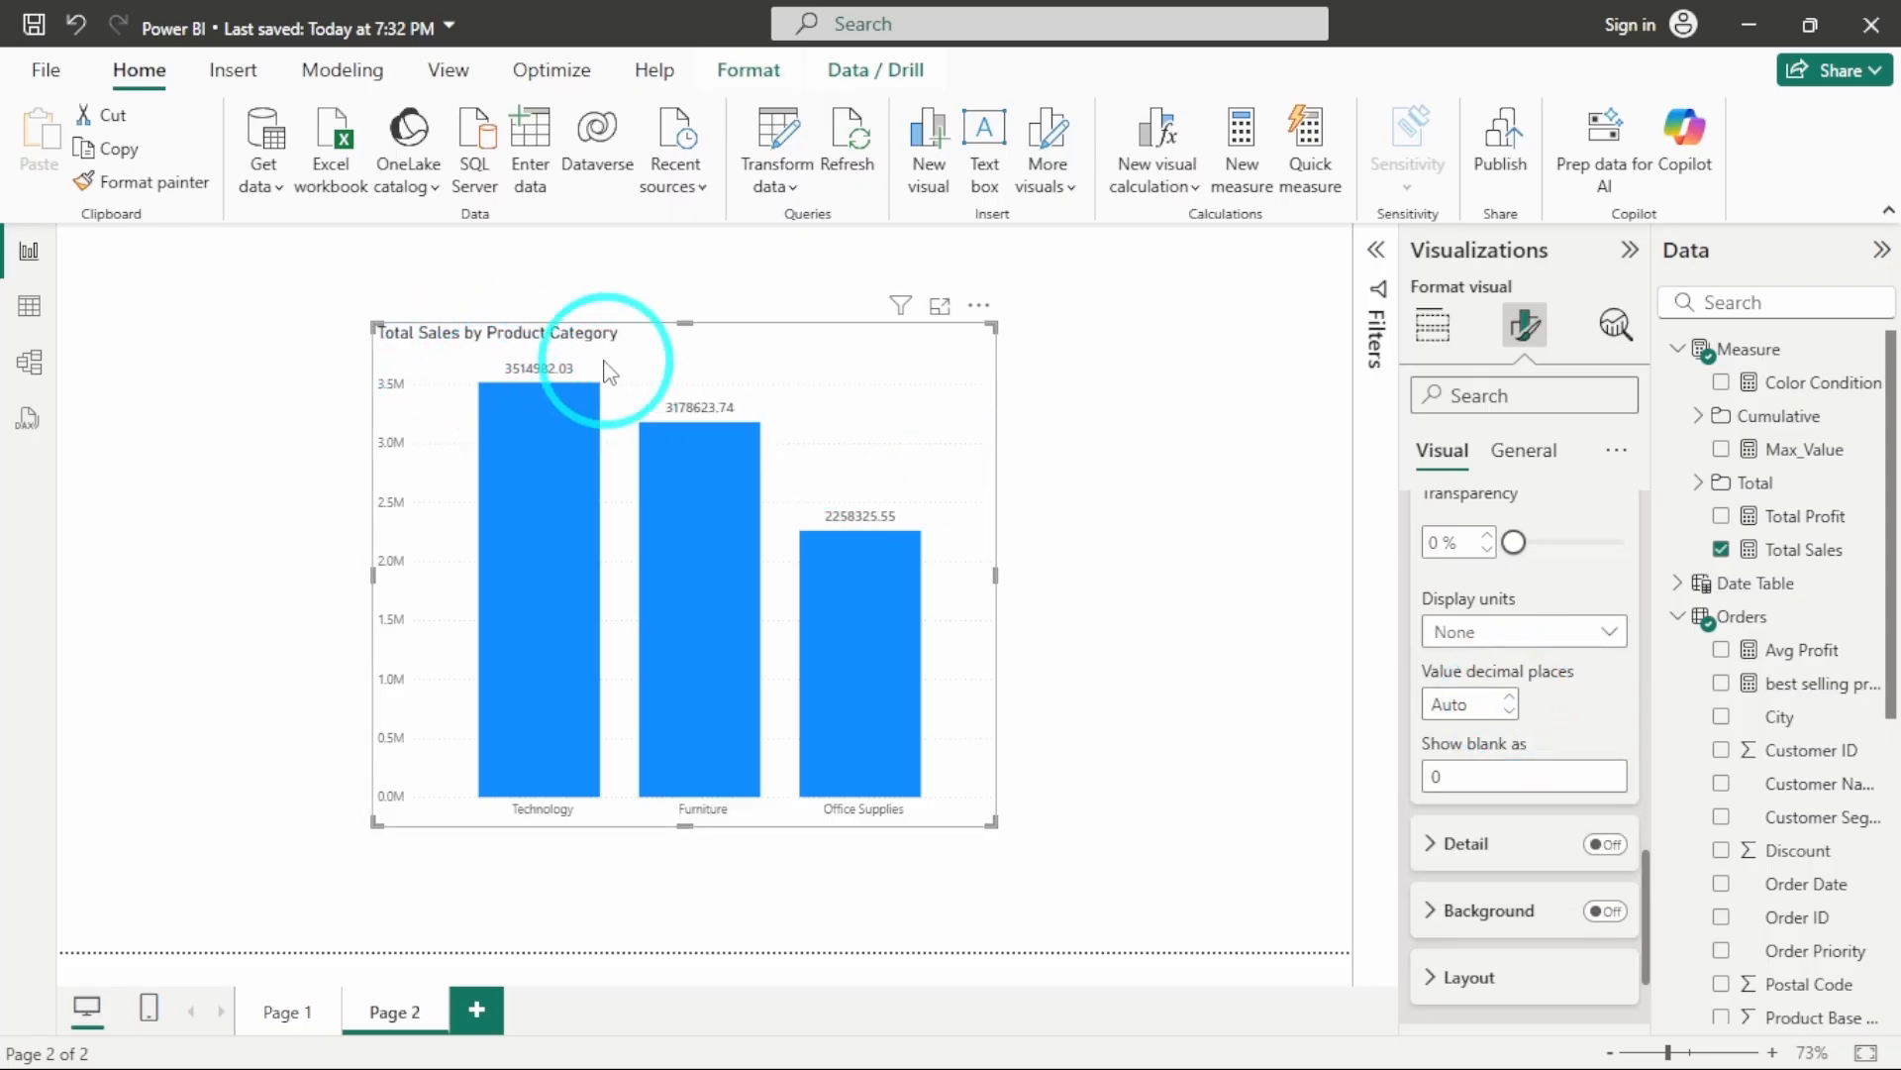
mouse_move(542, 402)
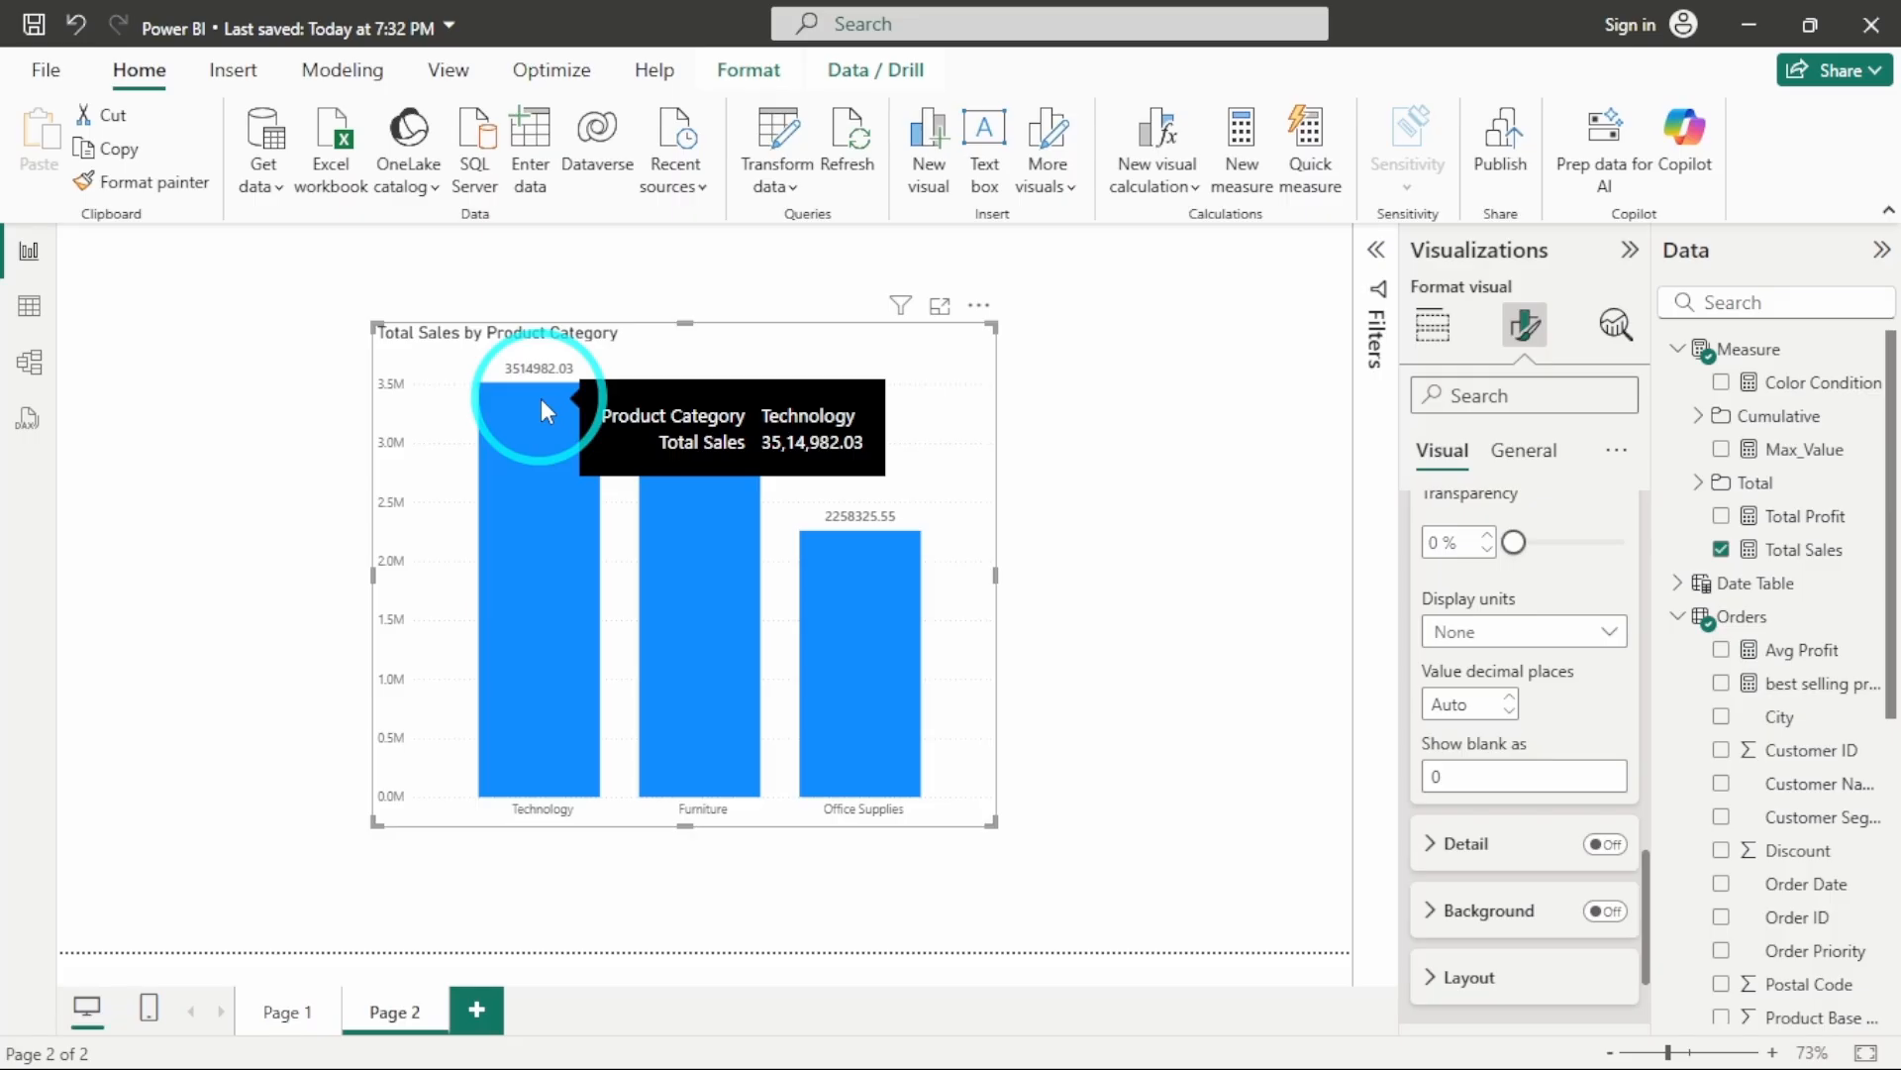
Try Thousands and Millions as the data labels' display units, checking the labels against the Technology column's details
left_click(1535, 630)
left_click(1495, 730)
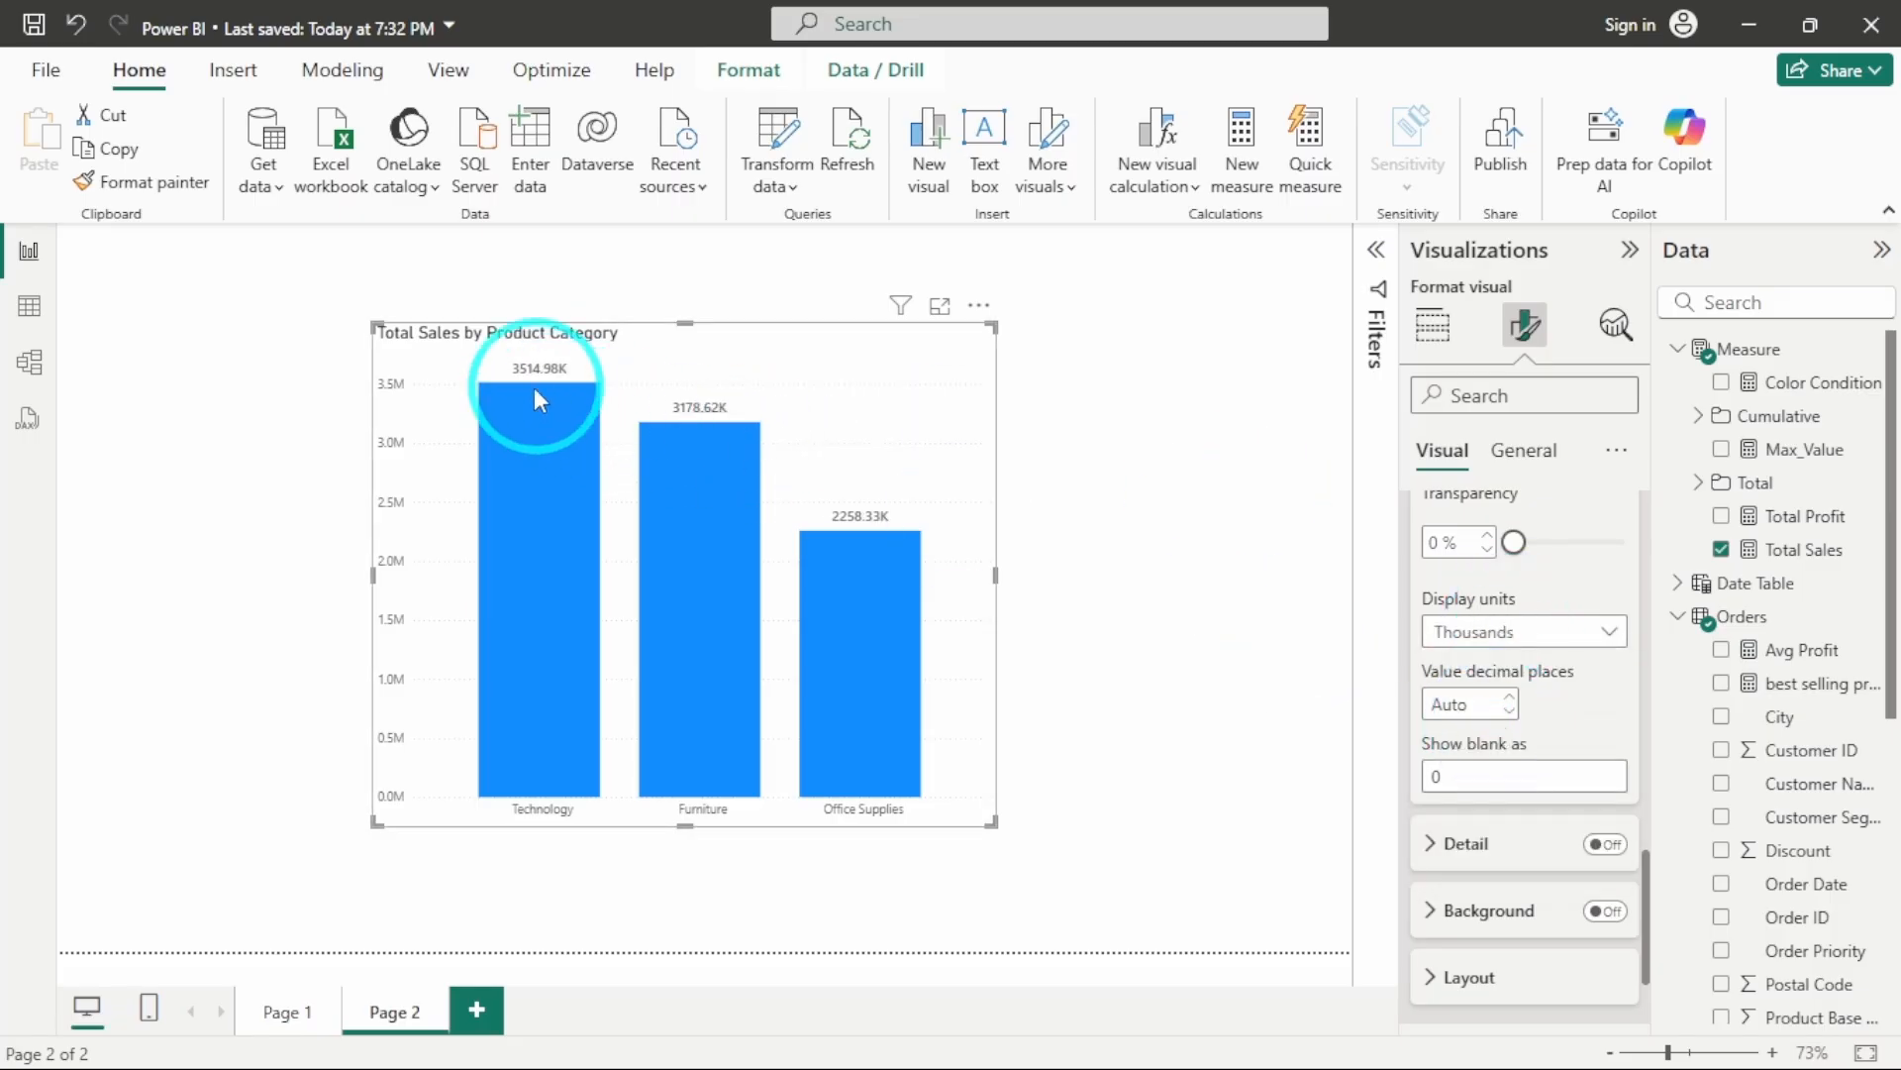
left_click(1490, 634)
left_click(1480, 768)
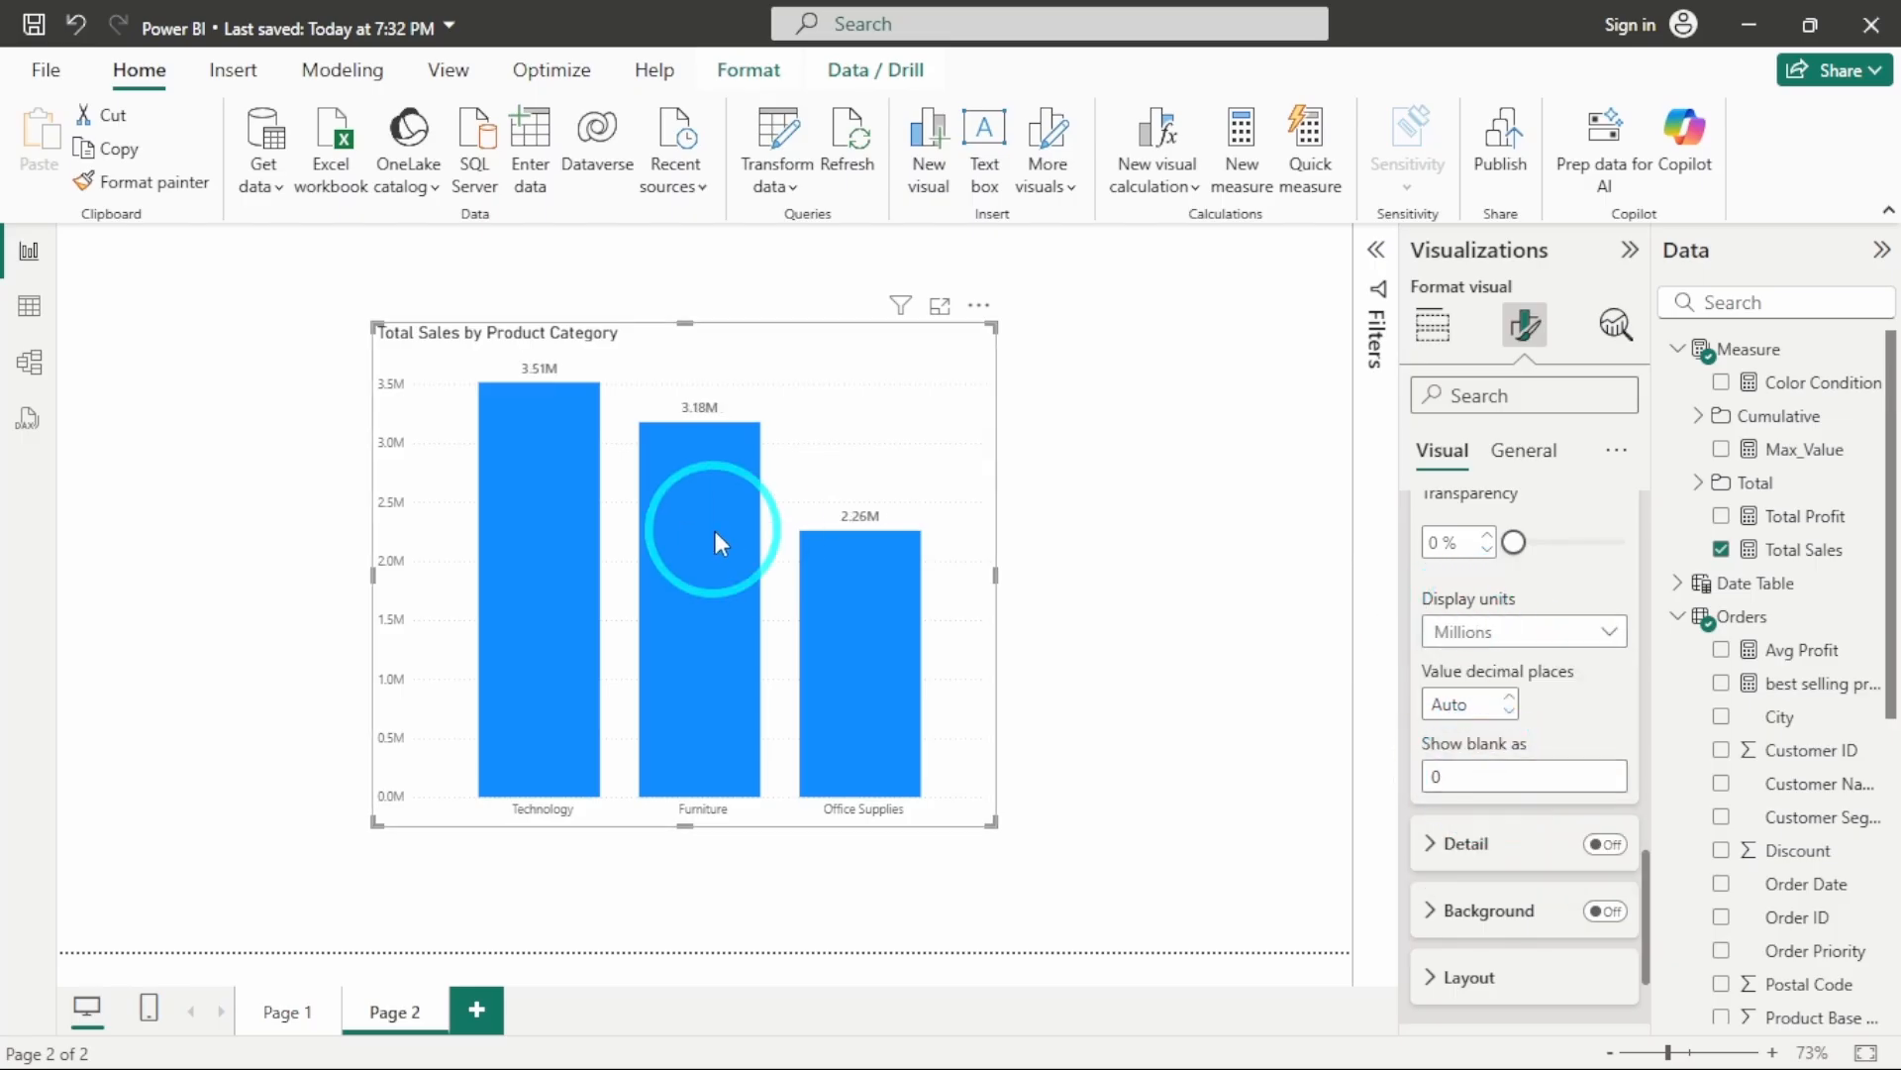
mouse_move(720, 543)
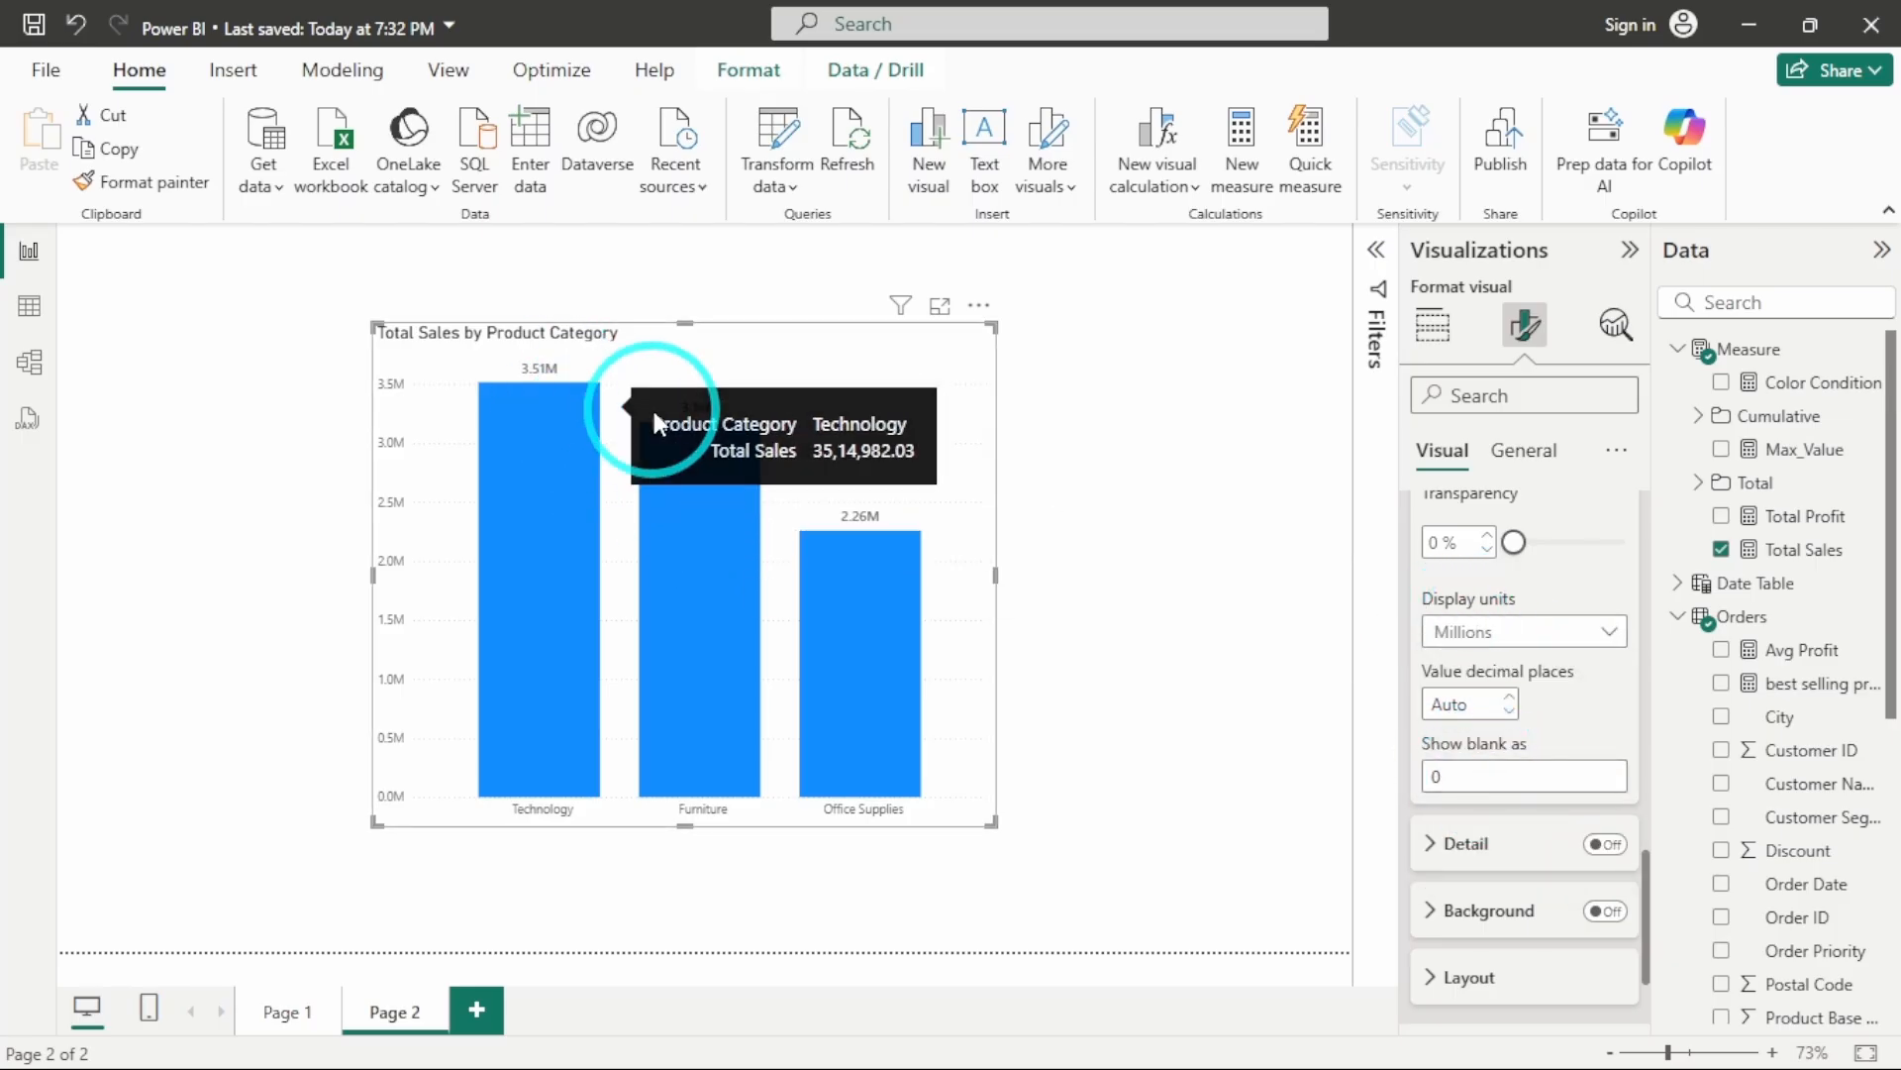
Set the data labels' display units to Auto with 1 decimal place and collapse the data label settings
left_click(1455, 631)
left_click(1471, 670)
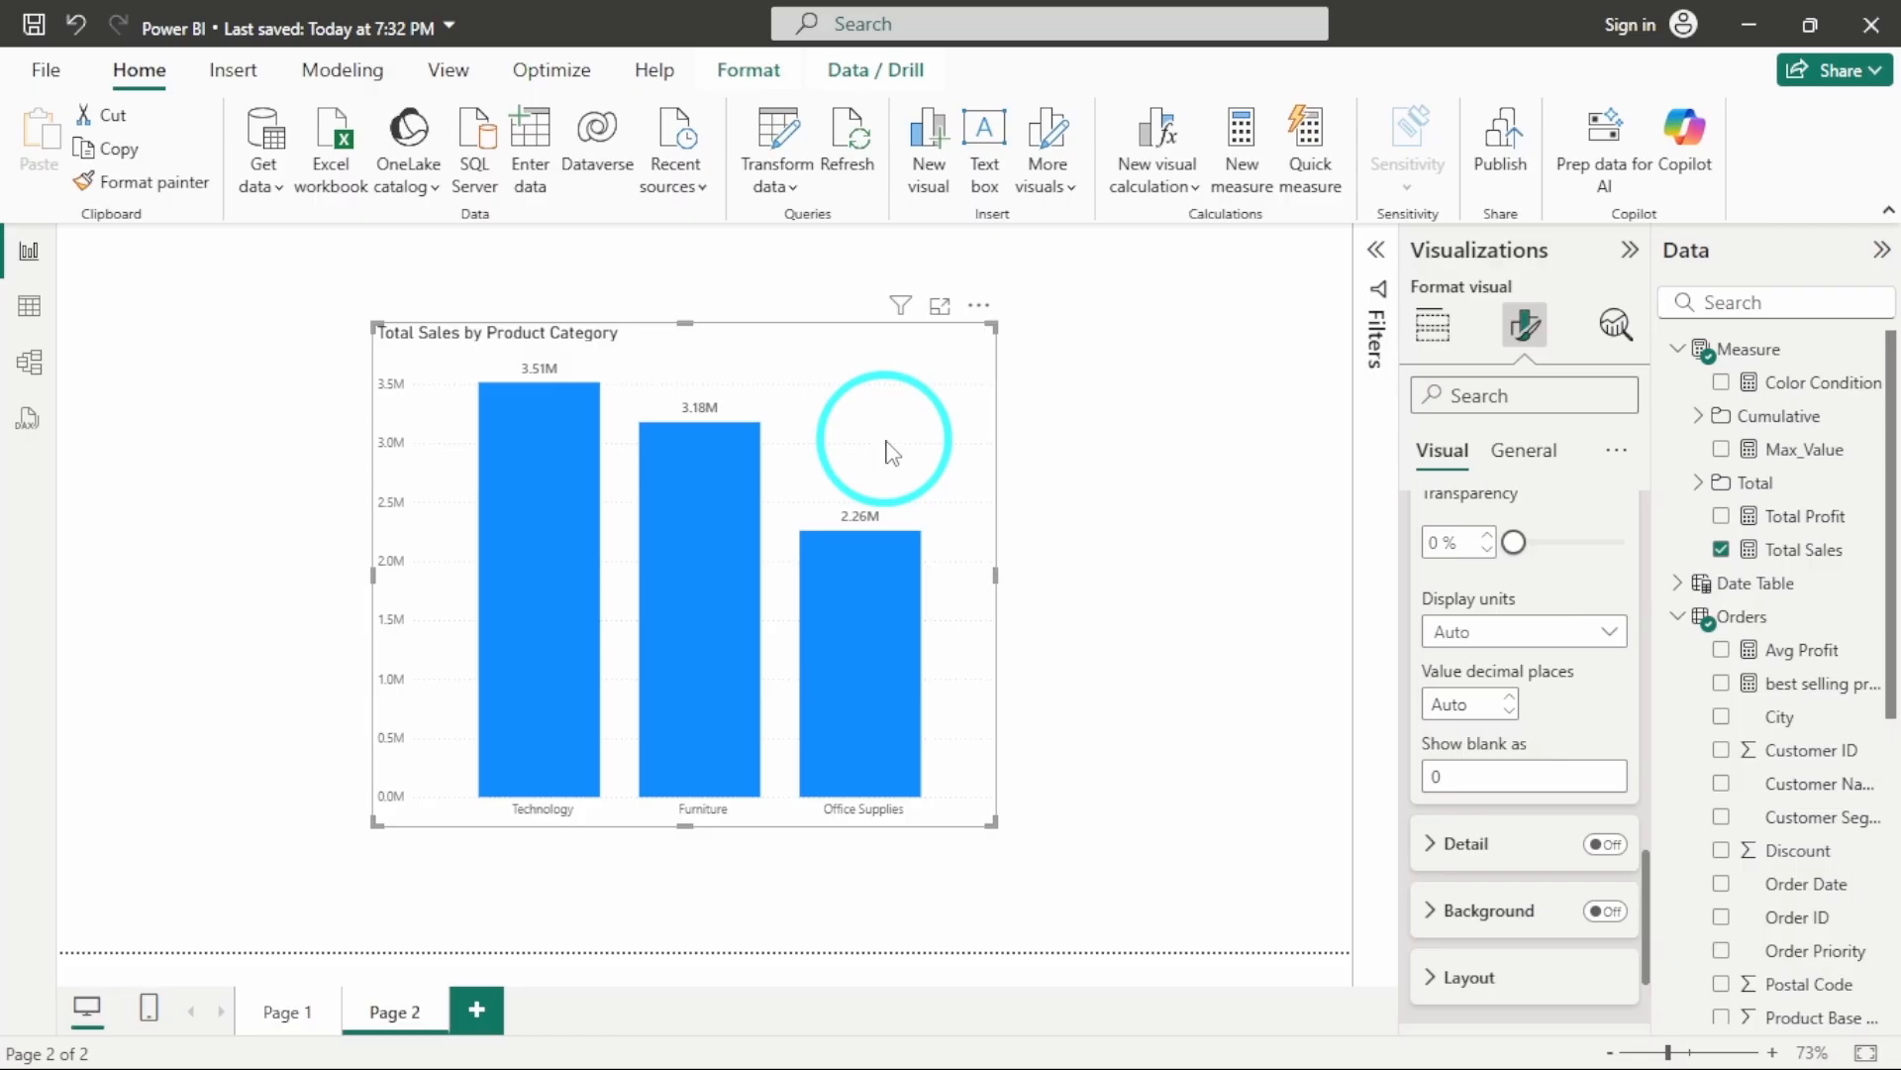
left_click(1449, 703)
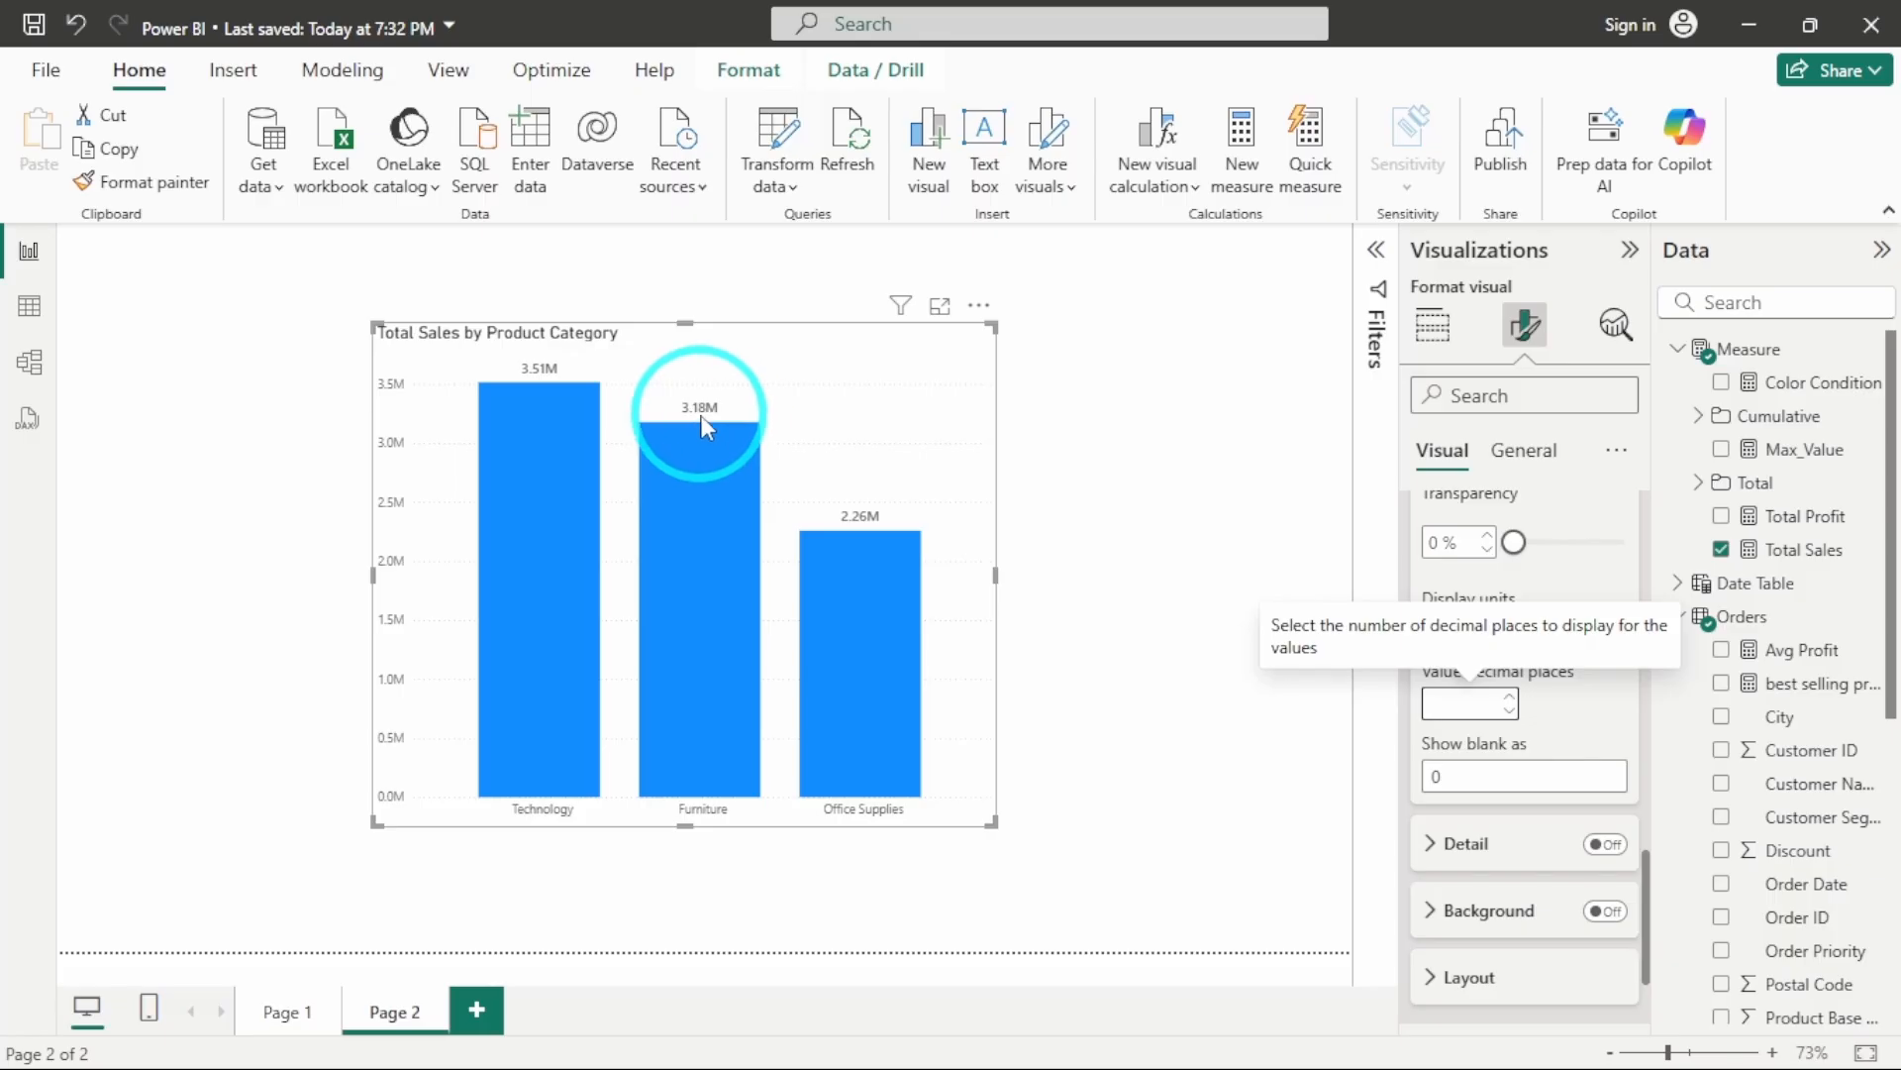
type("1")
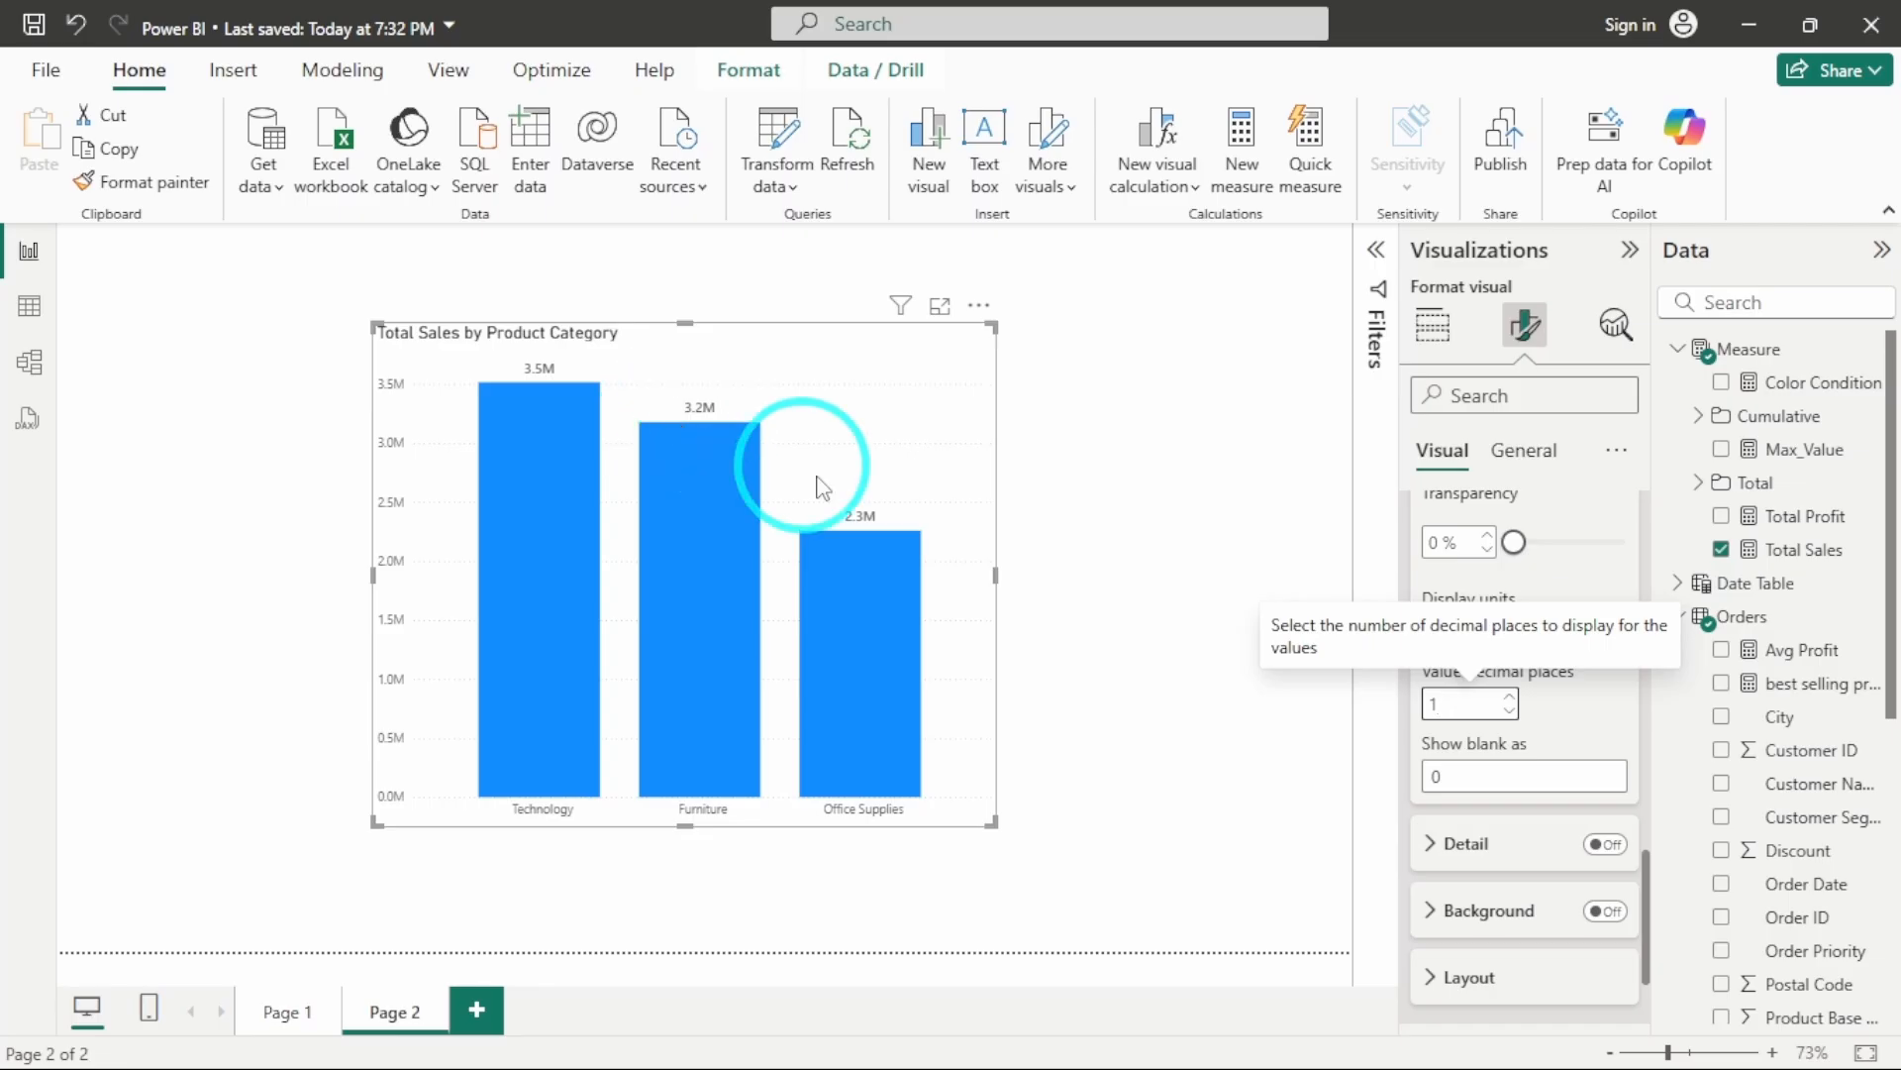
scroll(1505, 793, "up", 5)
scroll(1515, 822, "up", 5)
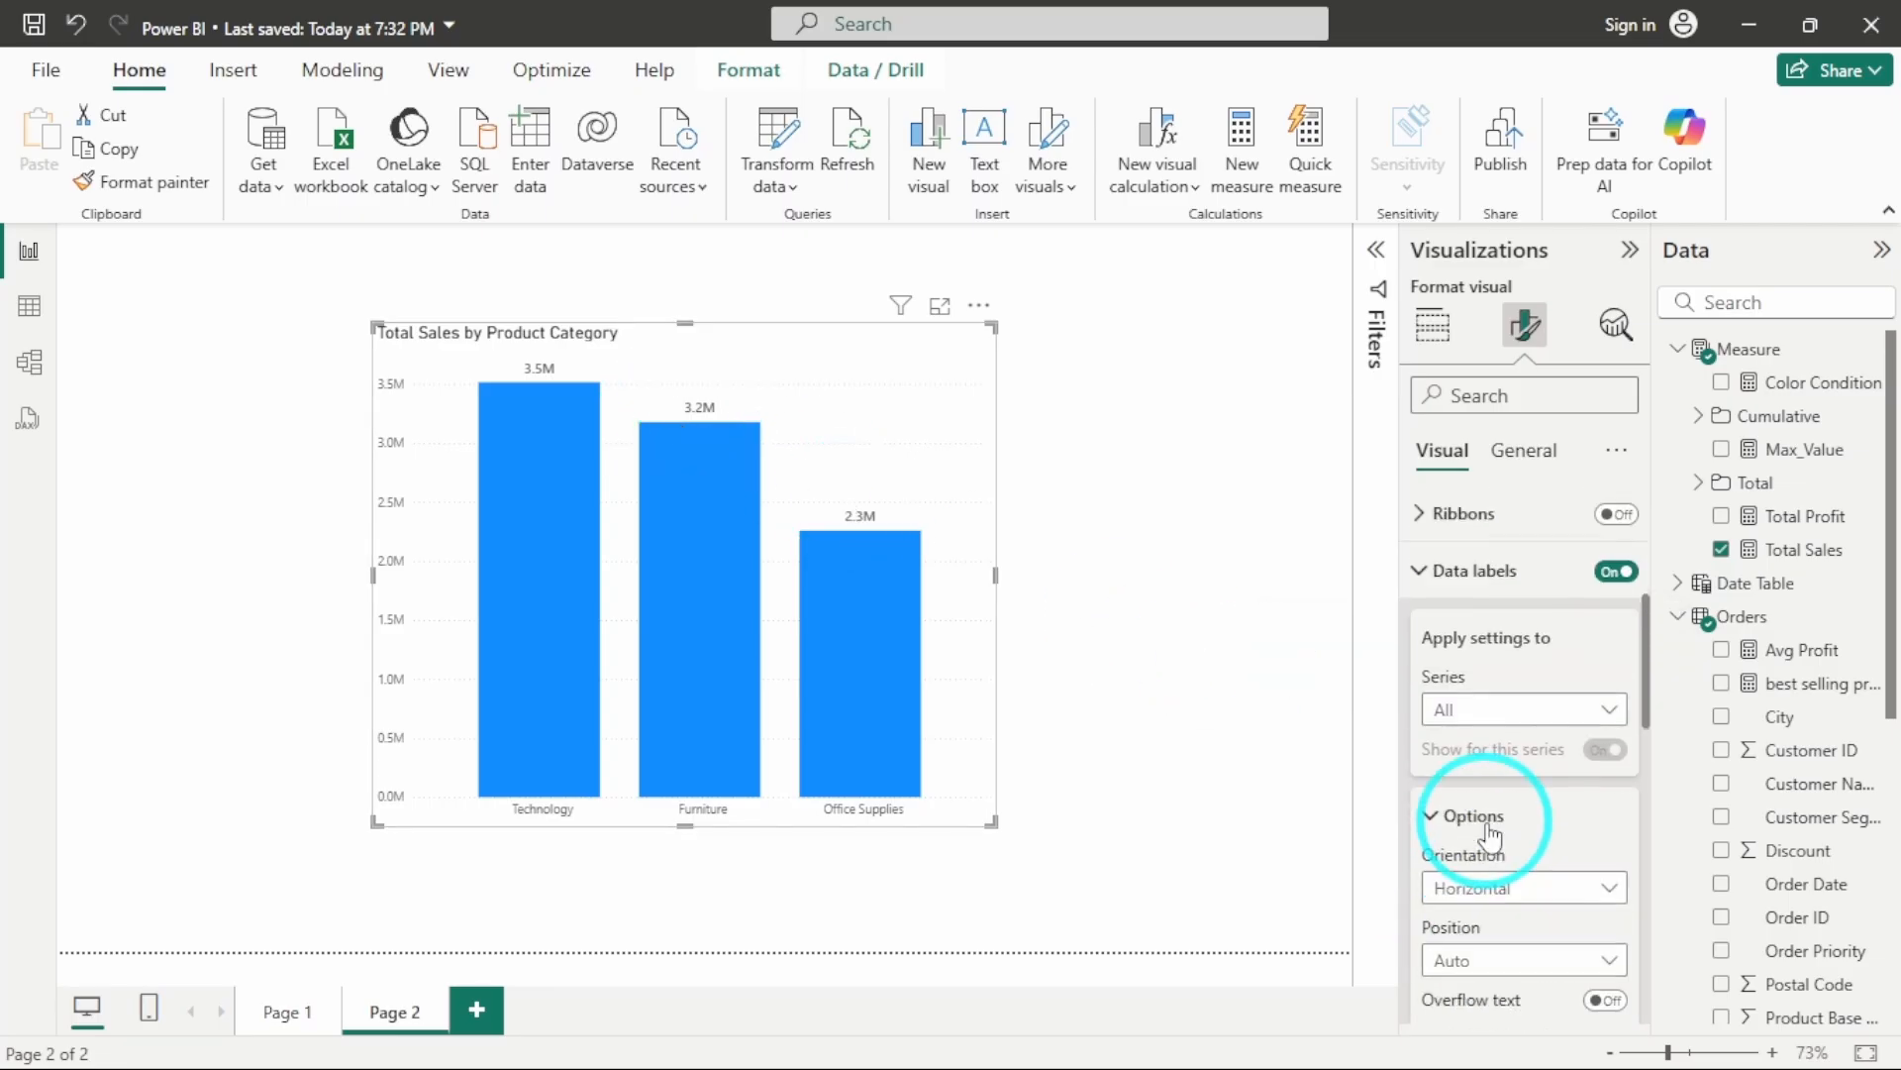
left_click(1456, 574)
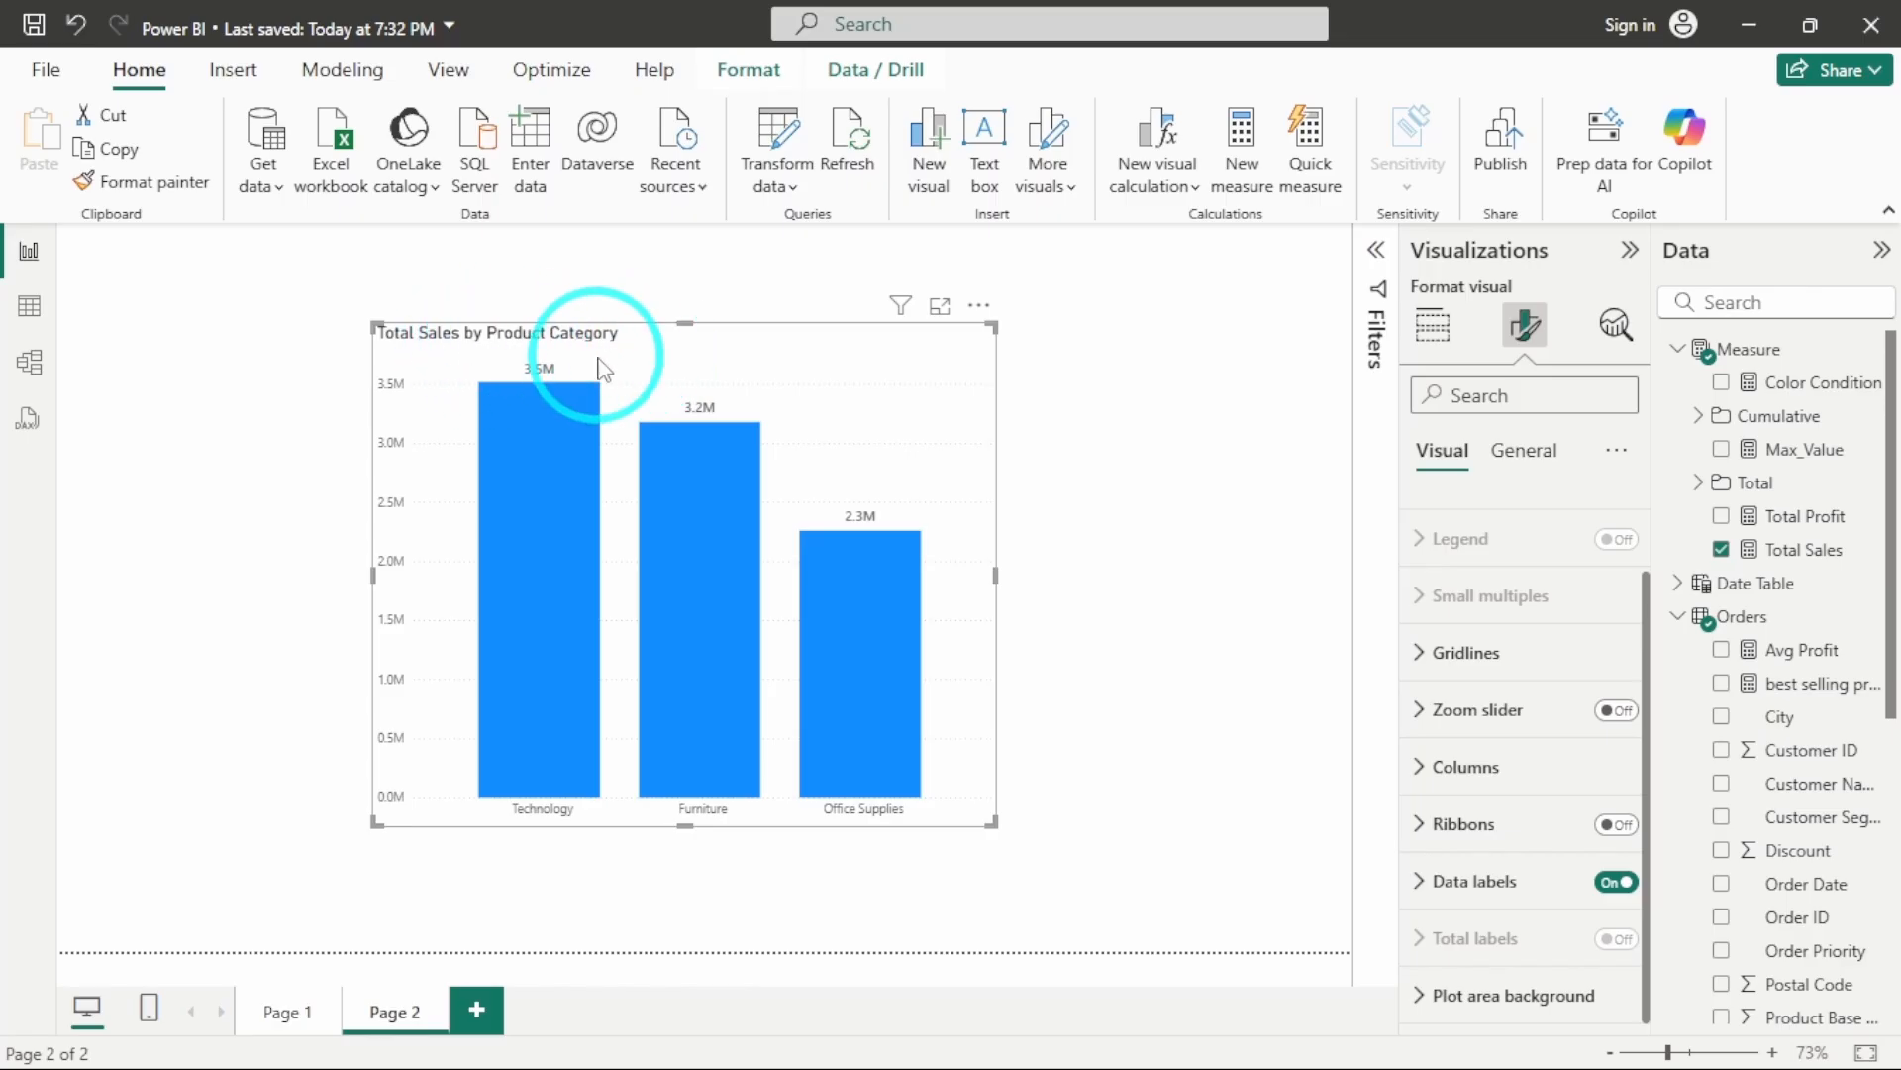
Change the column chart's title text to "Product Category Wise Sales"
left_click(1531, 452)
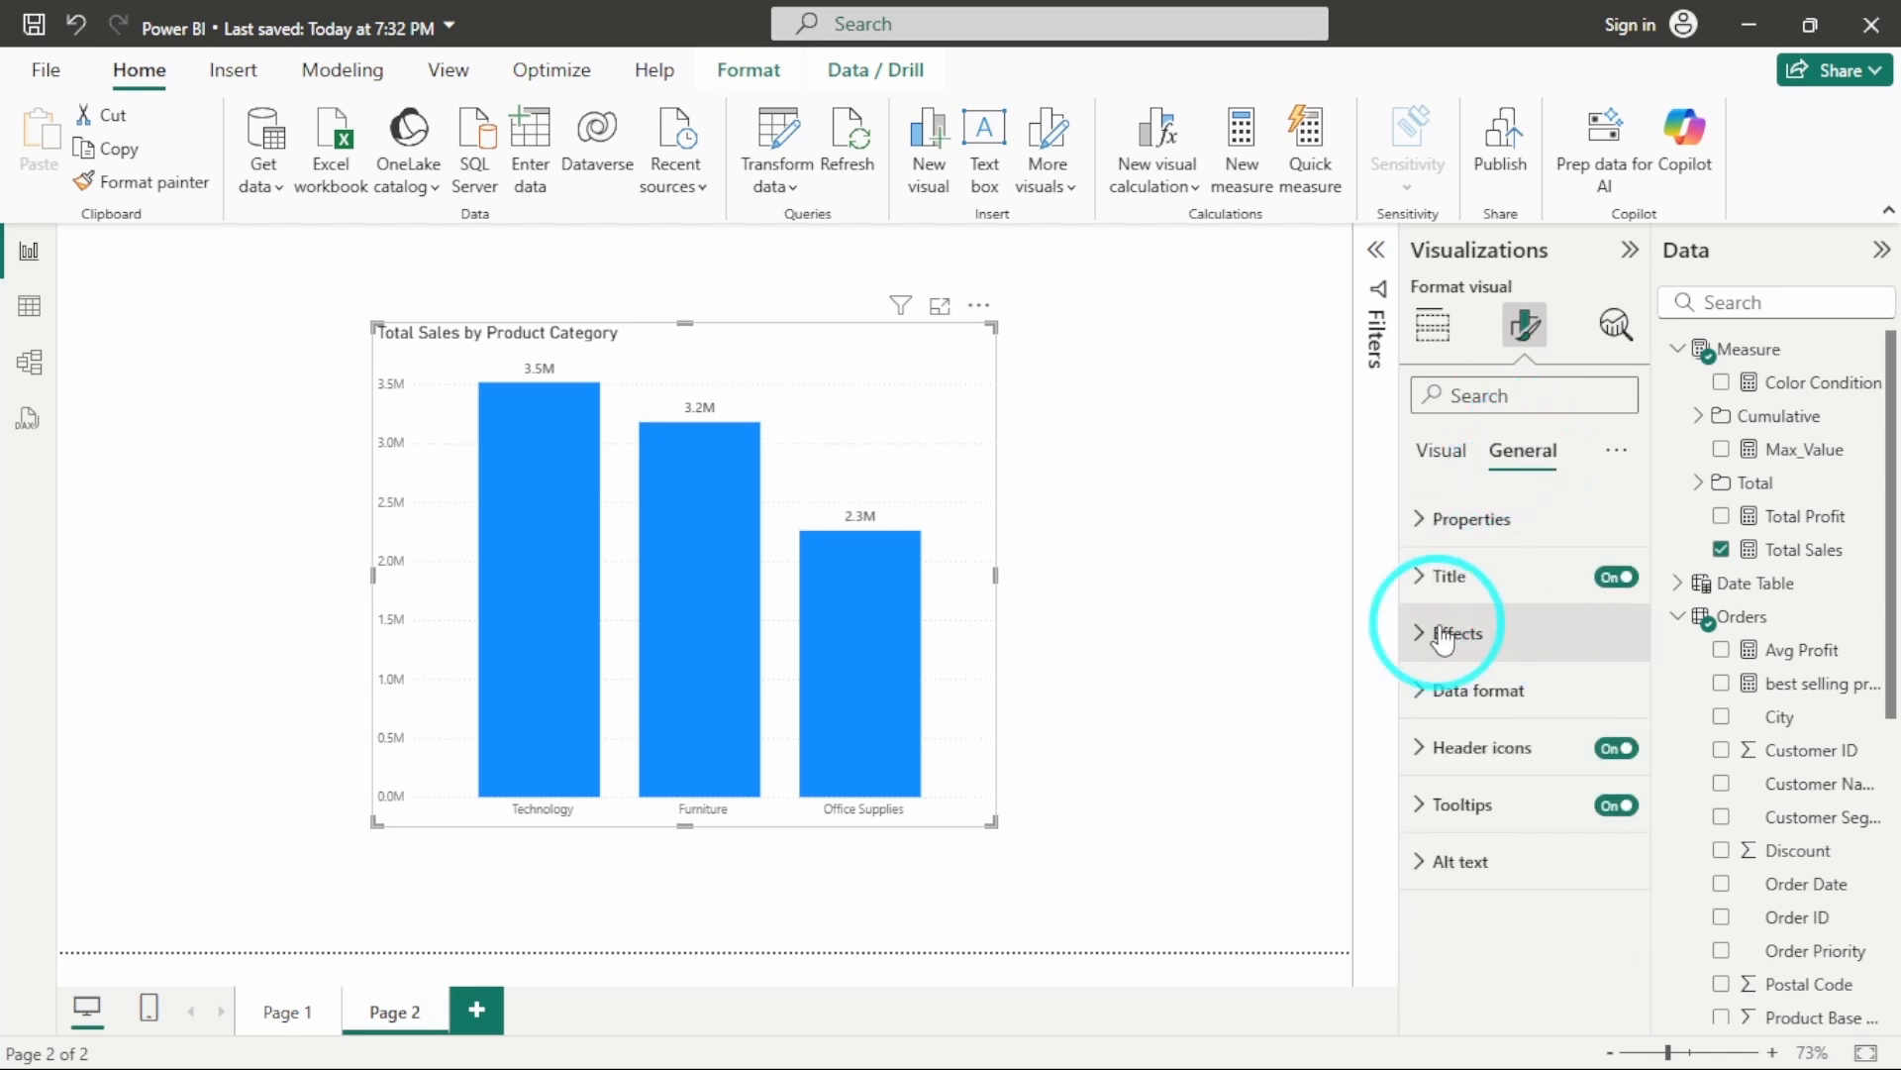
left_click(1444, 582)
scroll(1441, 594, "down", 1)
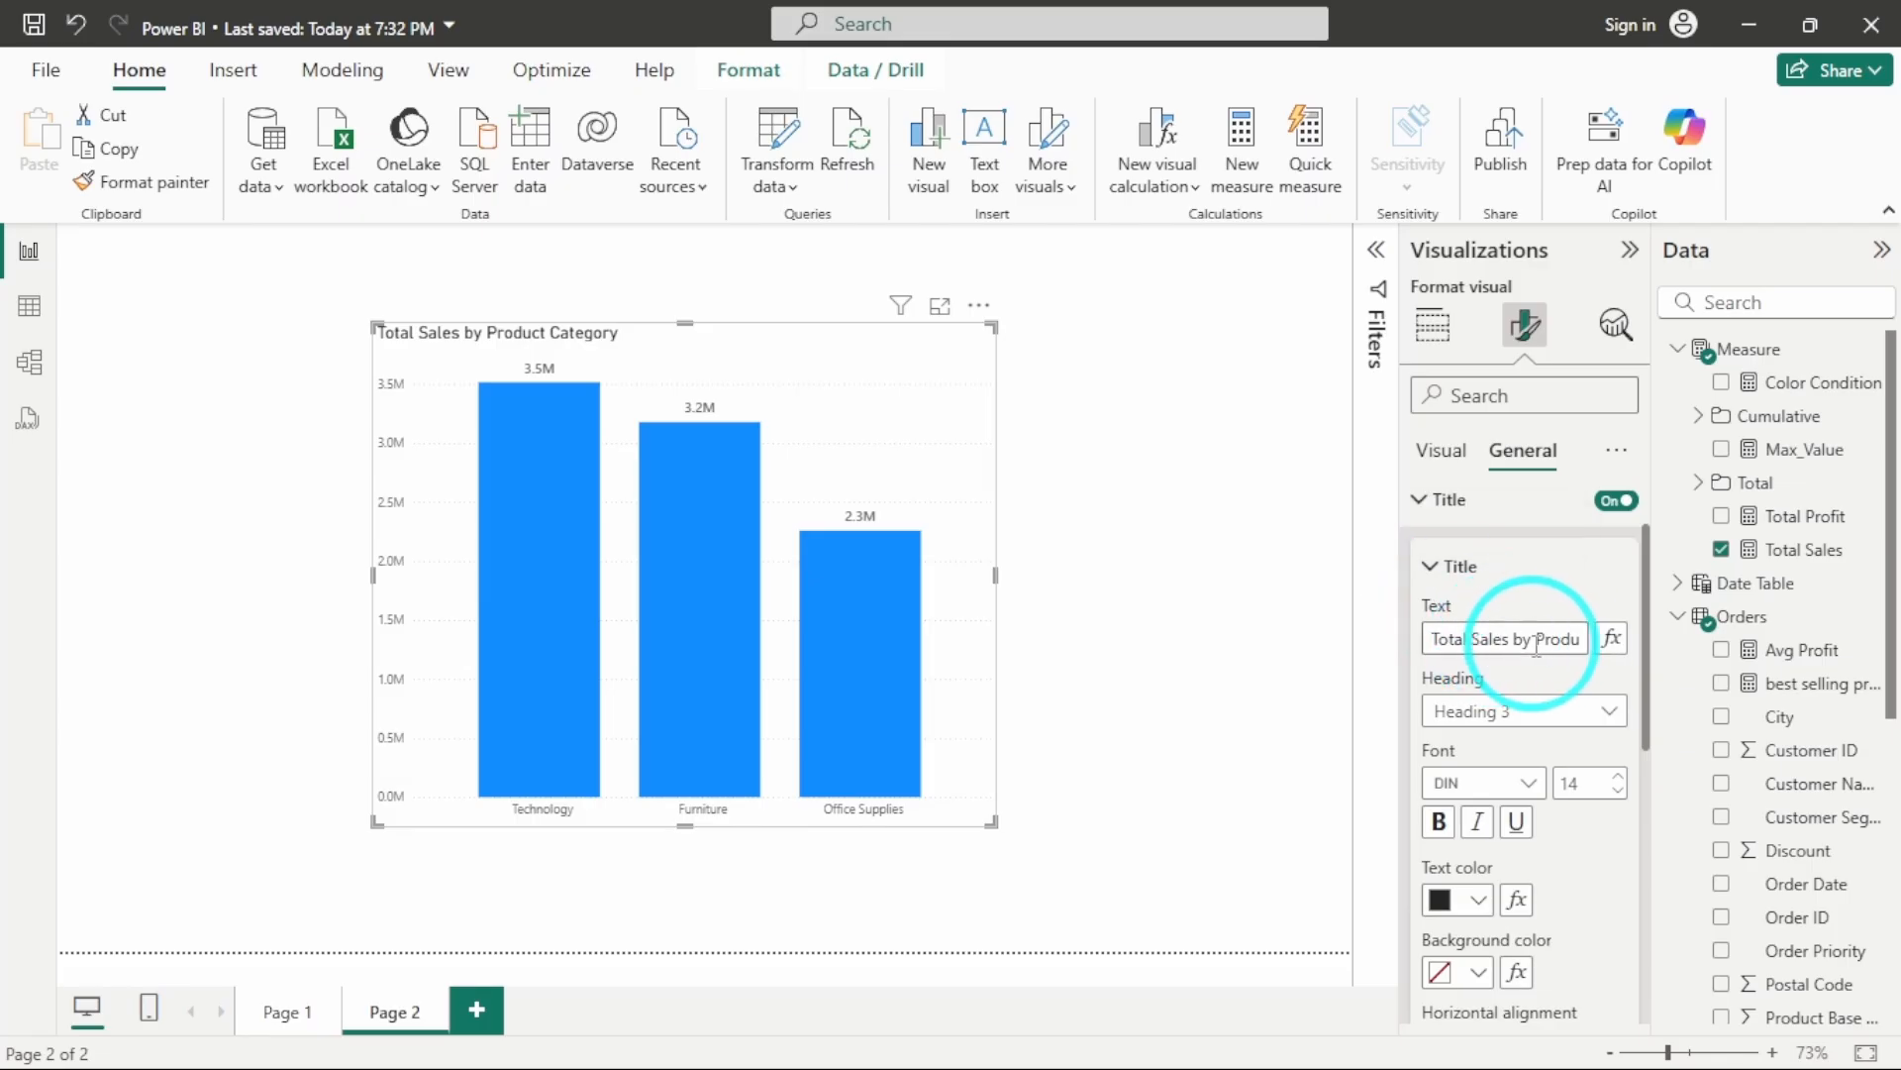
left_click_drag(1538, 644, 1358, 650)
key("BackSpace")
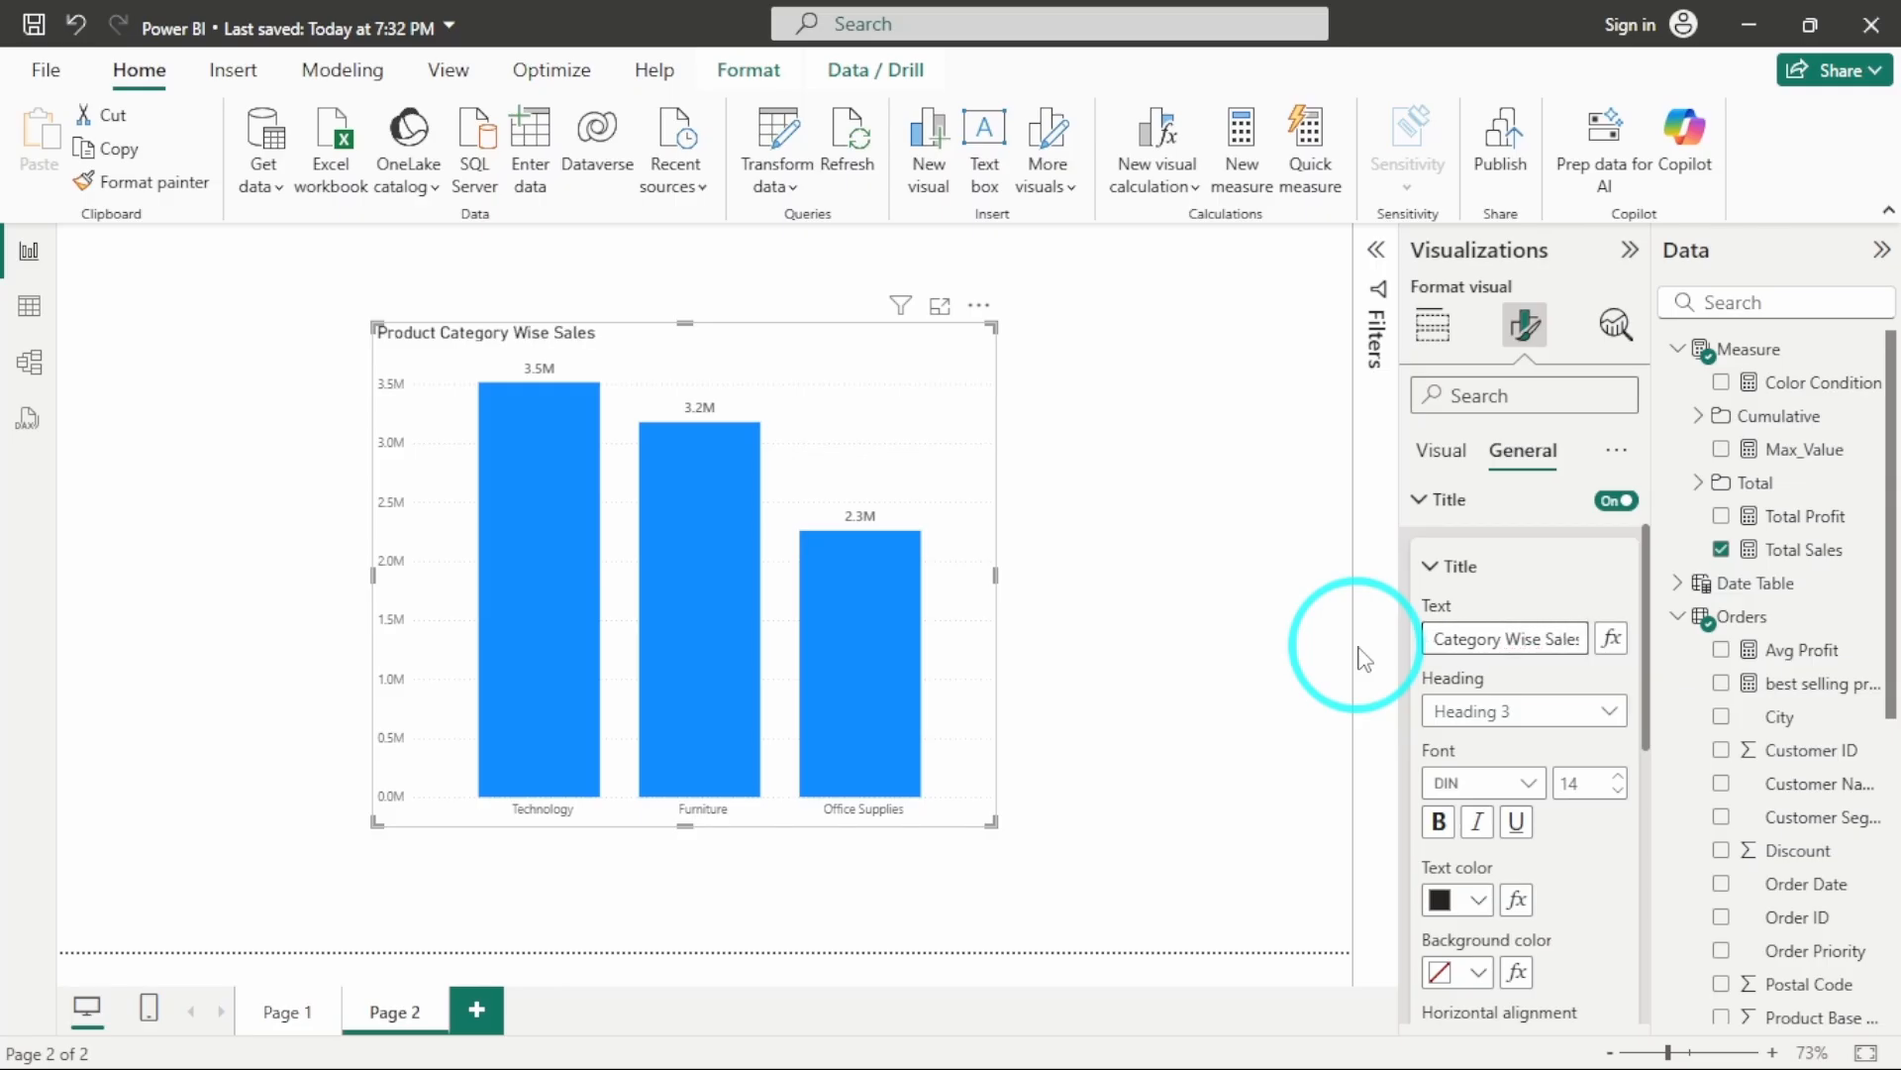
Center the chart title horizontally and set it to a Segoe UI font variant at size 13
scroll(1518, 757, "down", 3)
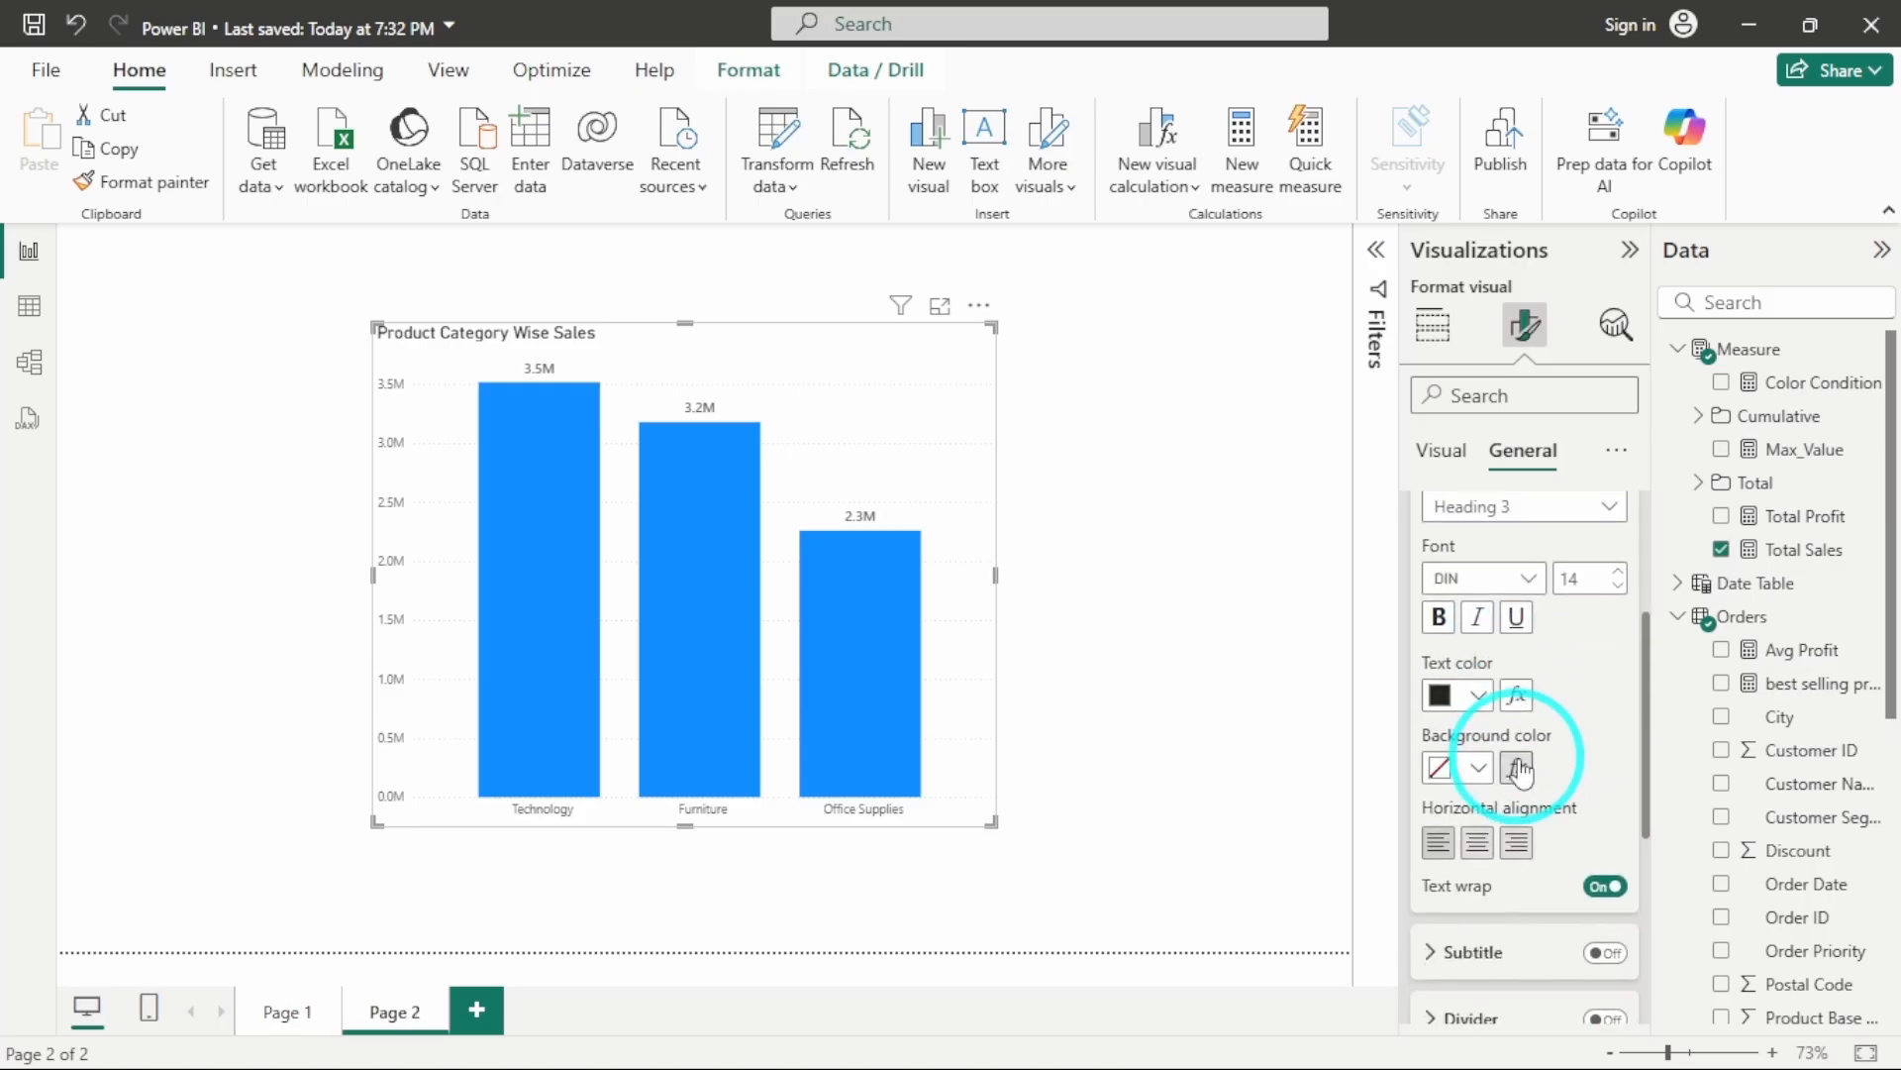
left_click(1477, 841)
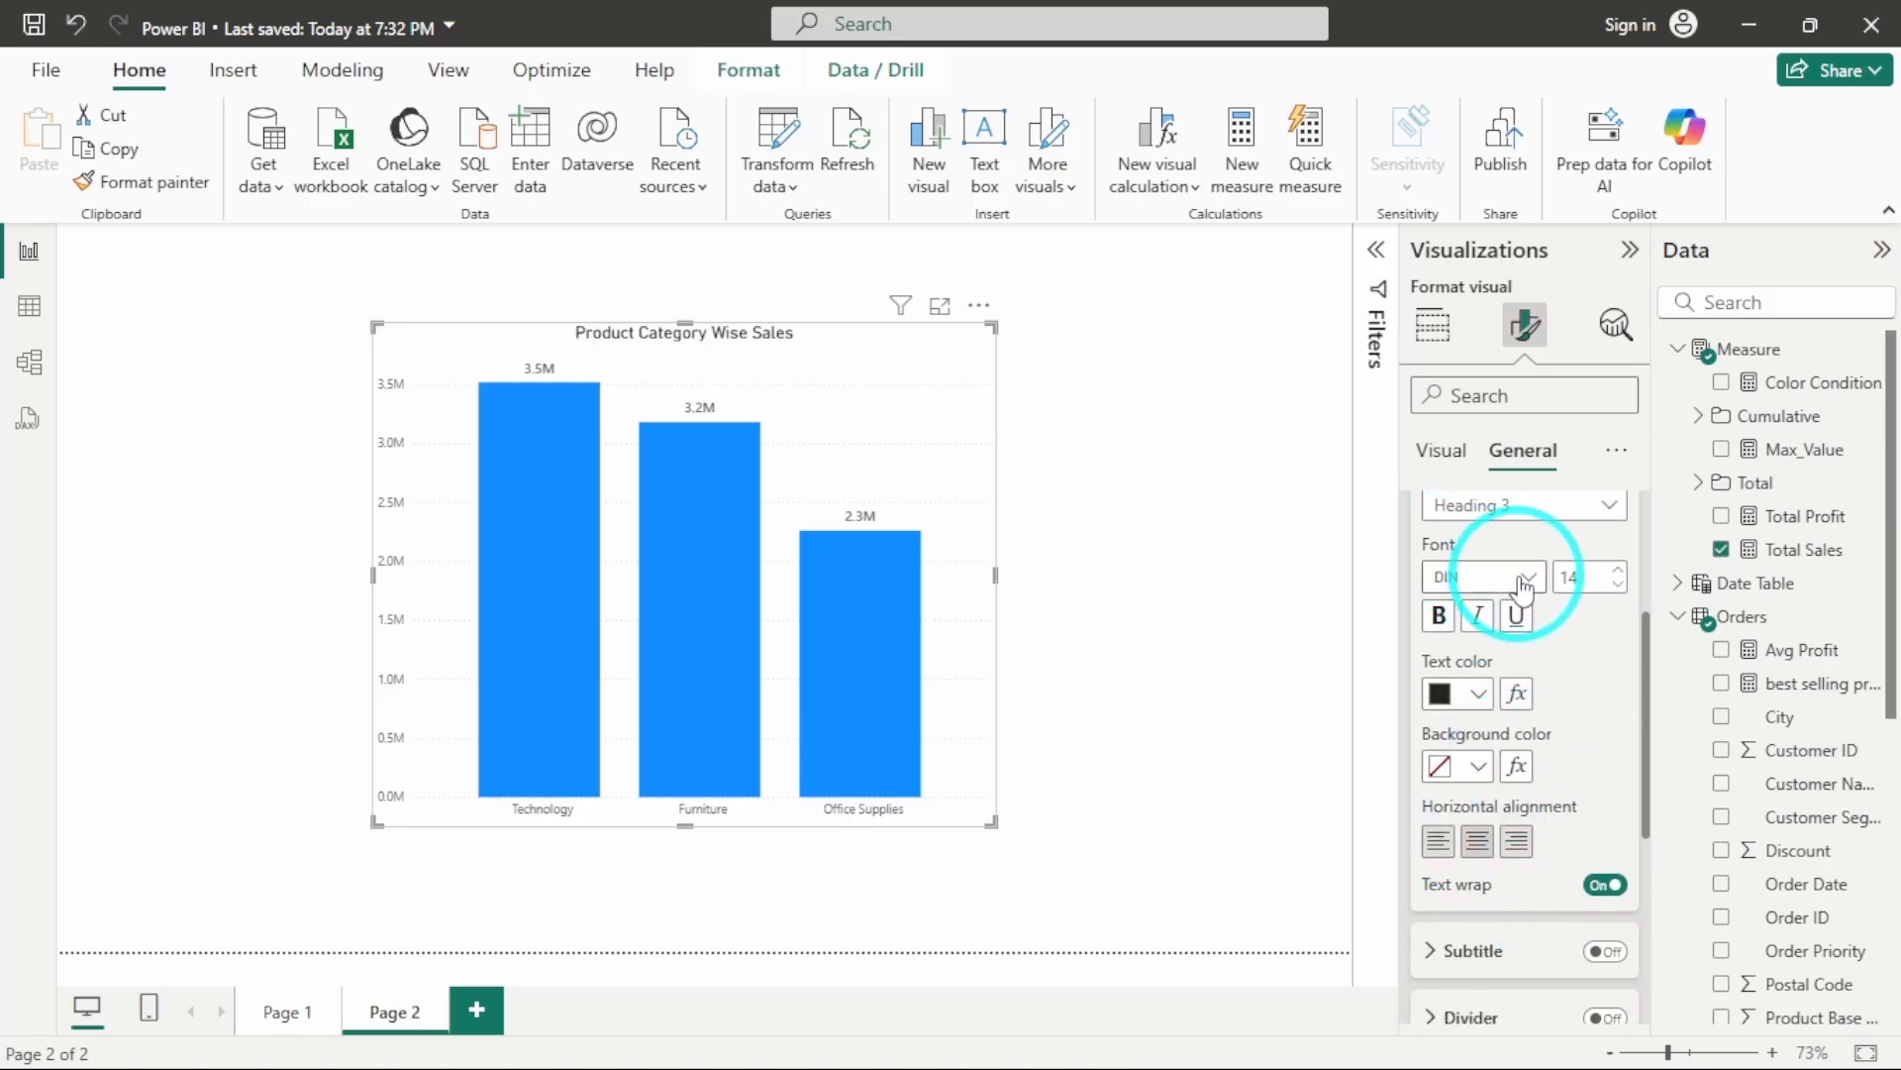
left_click(1522, 579)
scroll(1500, 870, "down", 4)
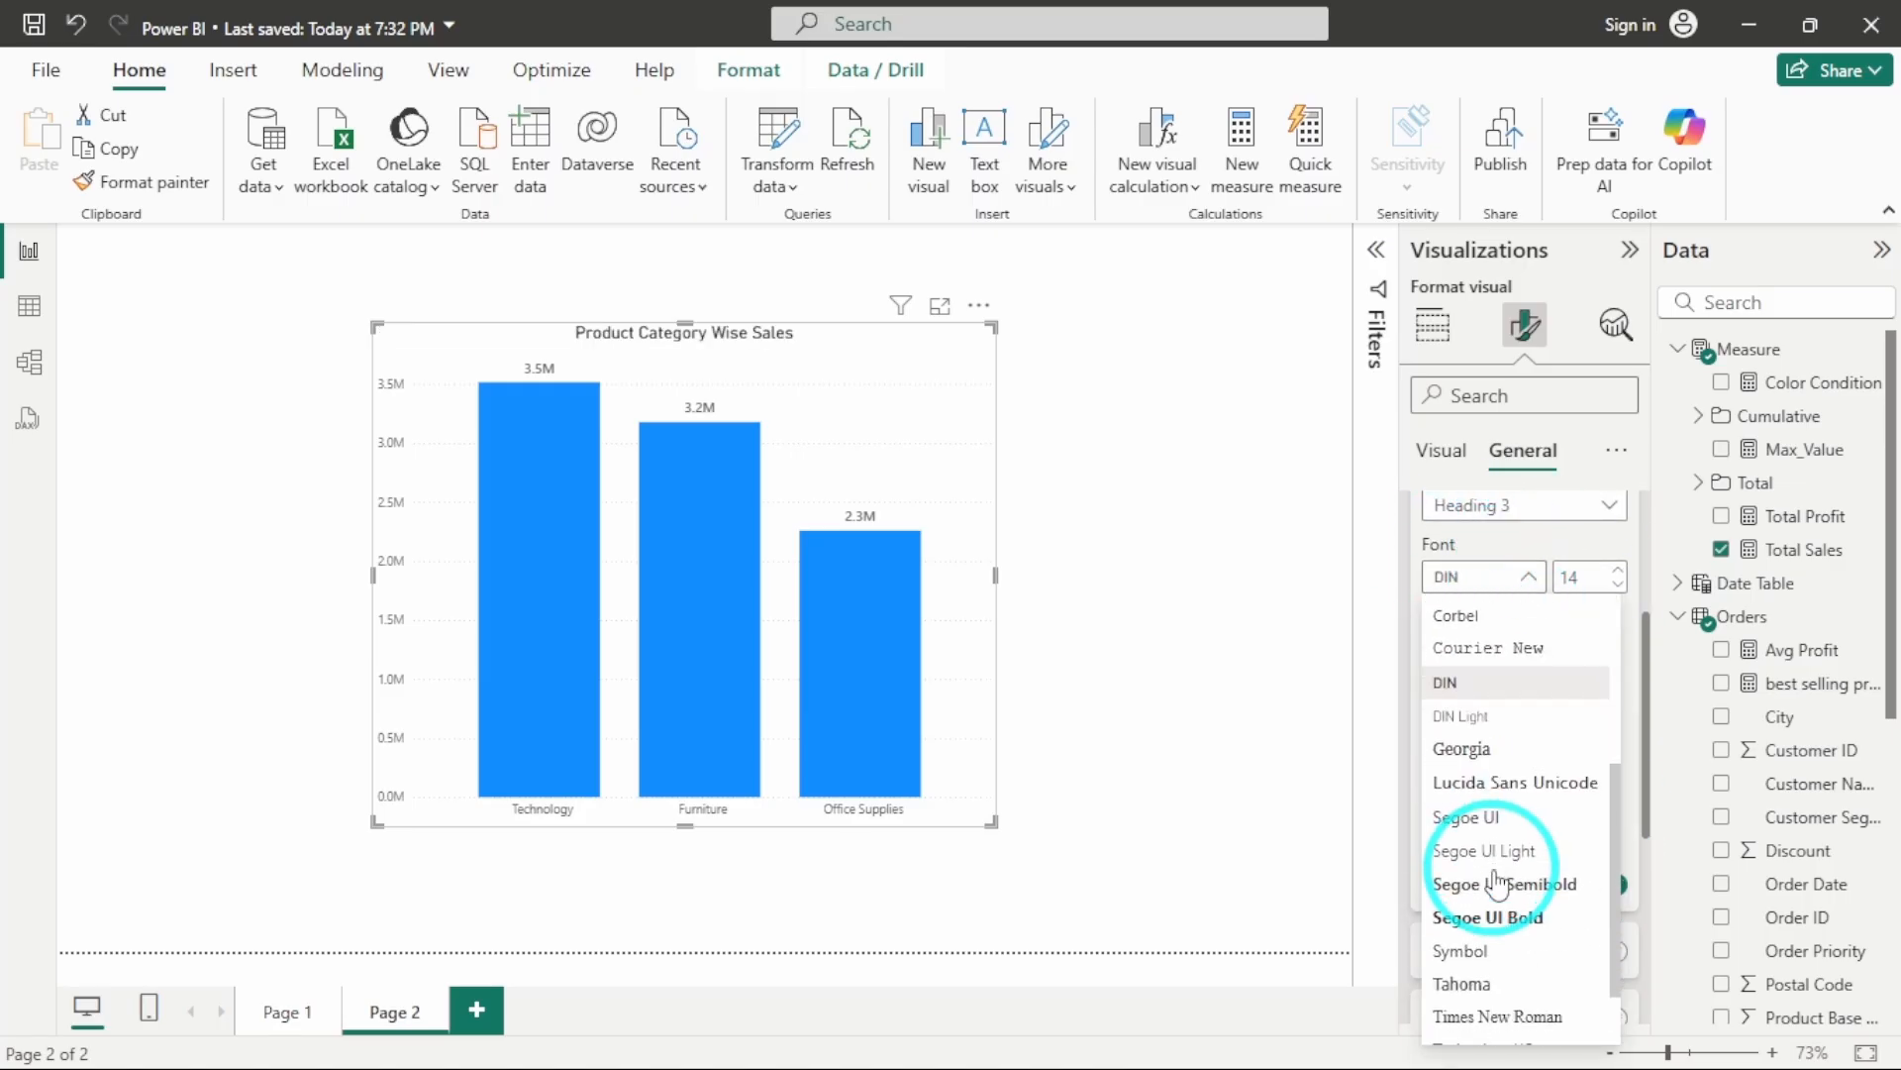
left_click(1507, 795)
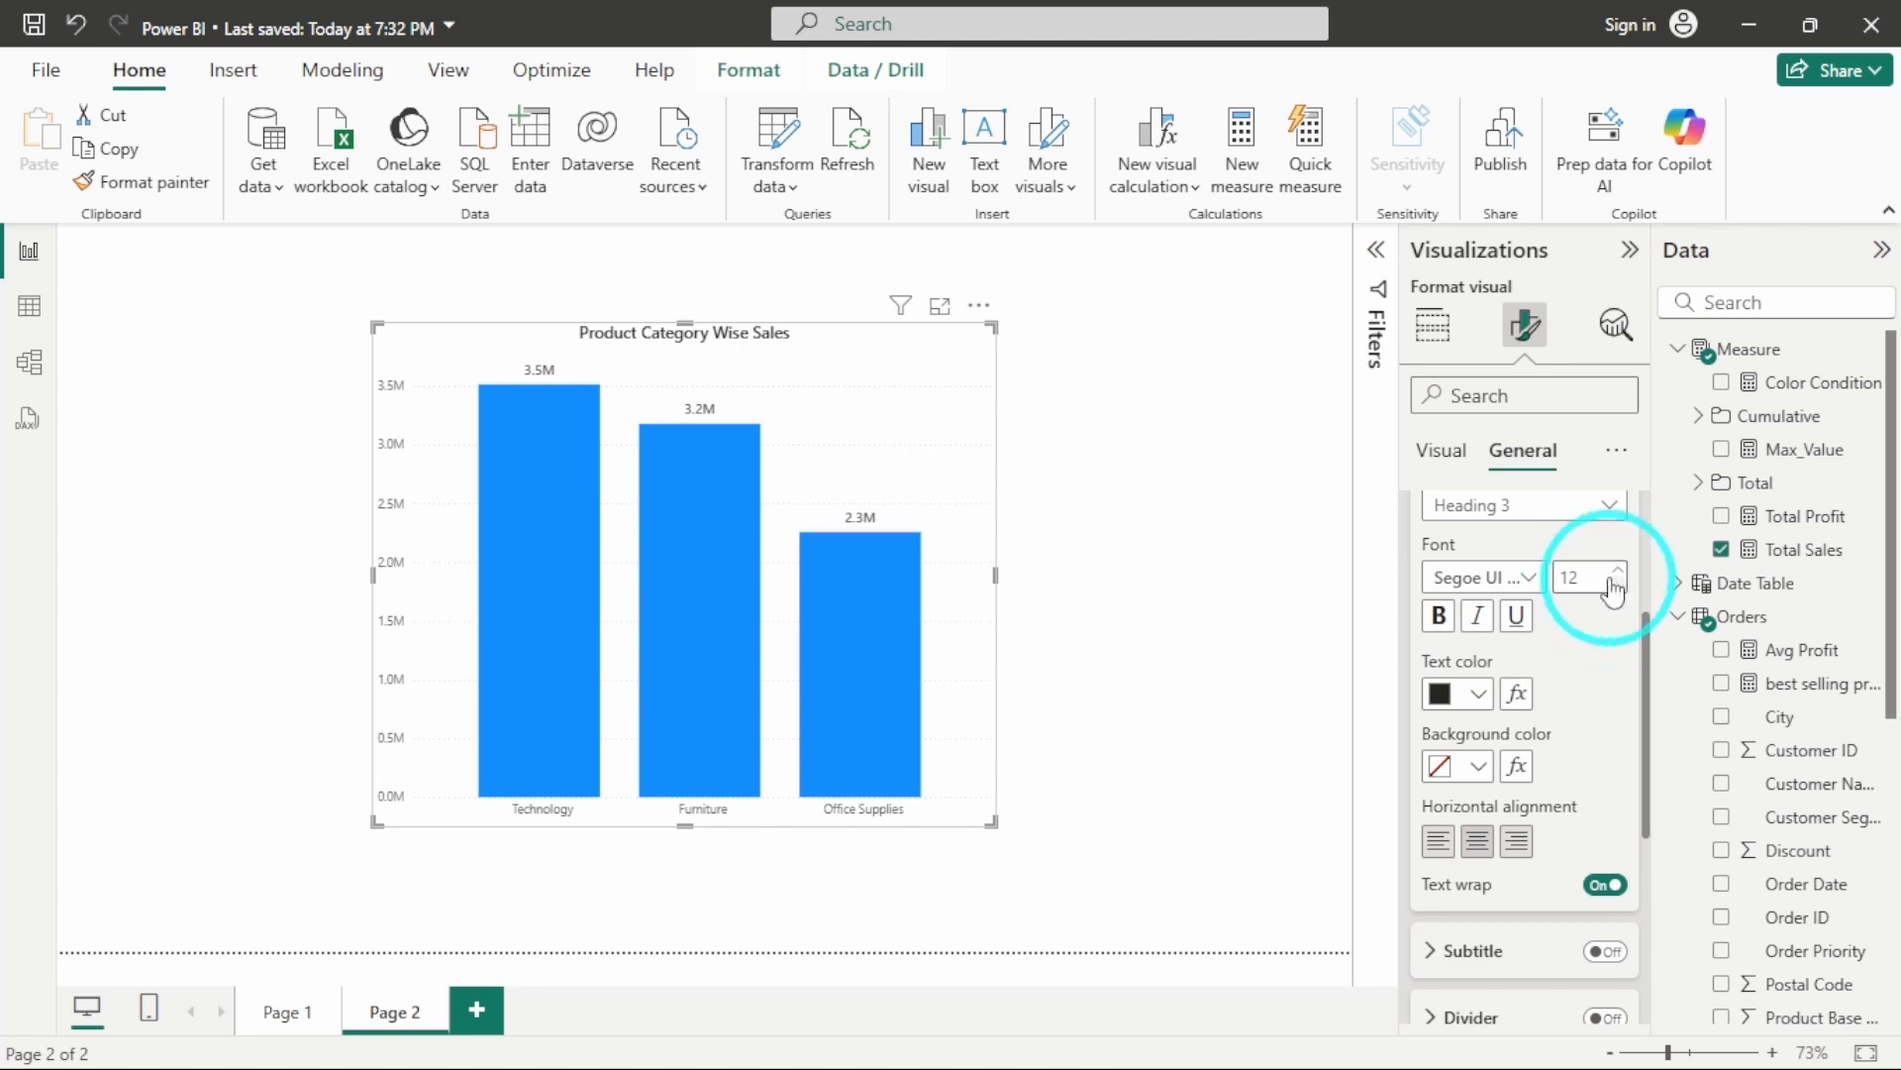
scroll(1600, 673, "down", 2)
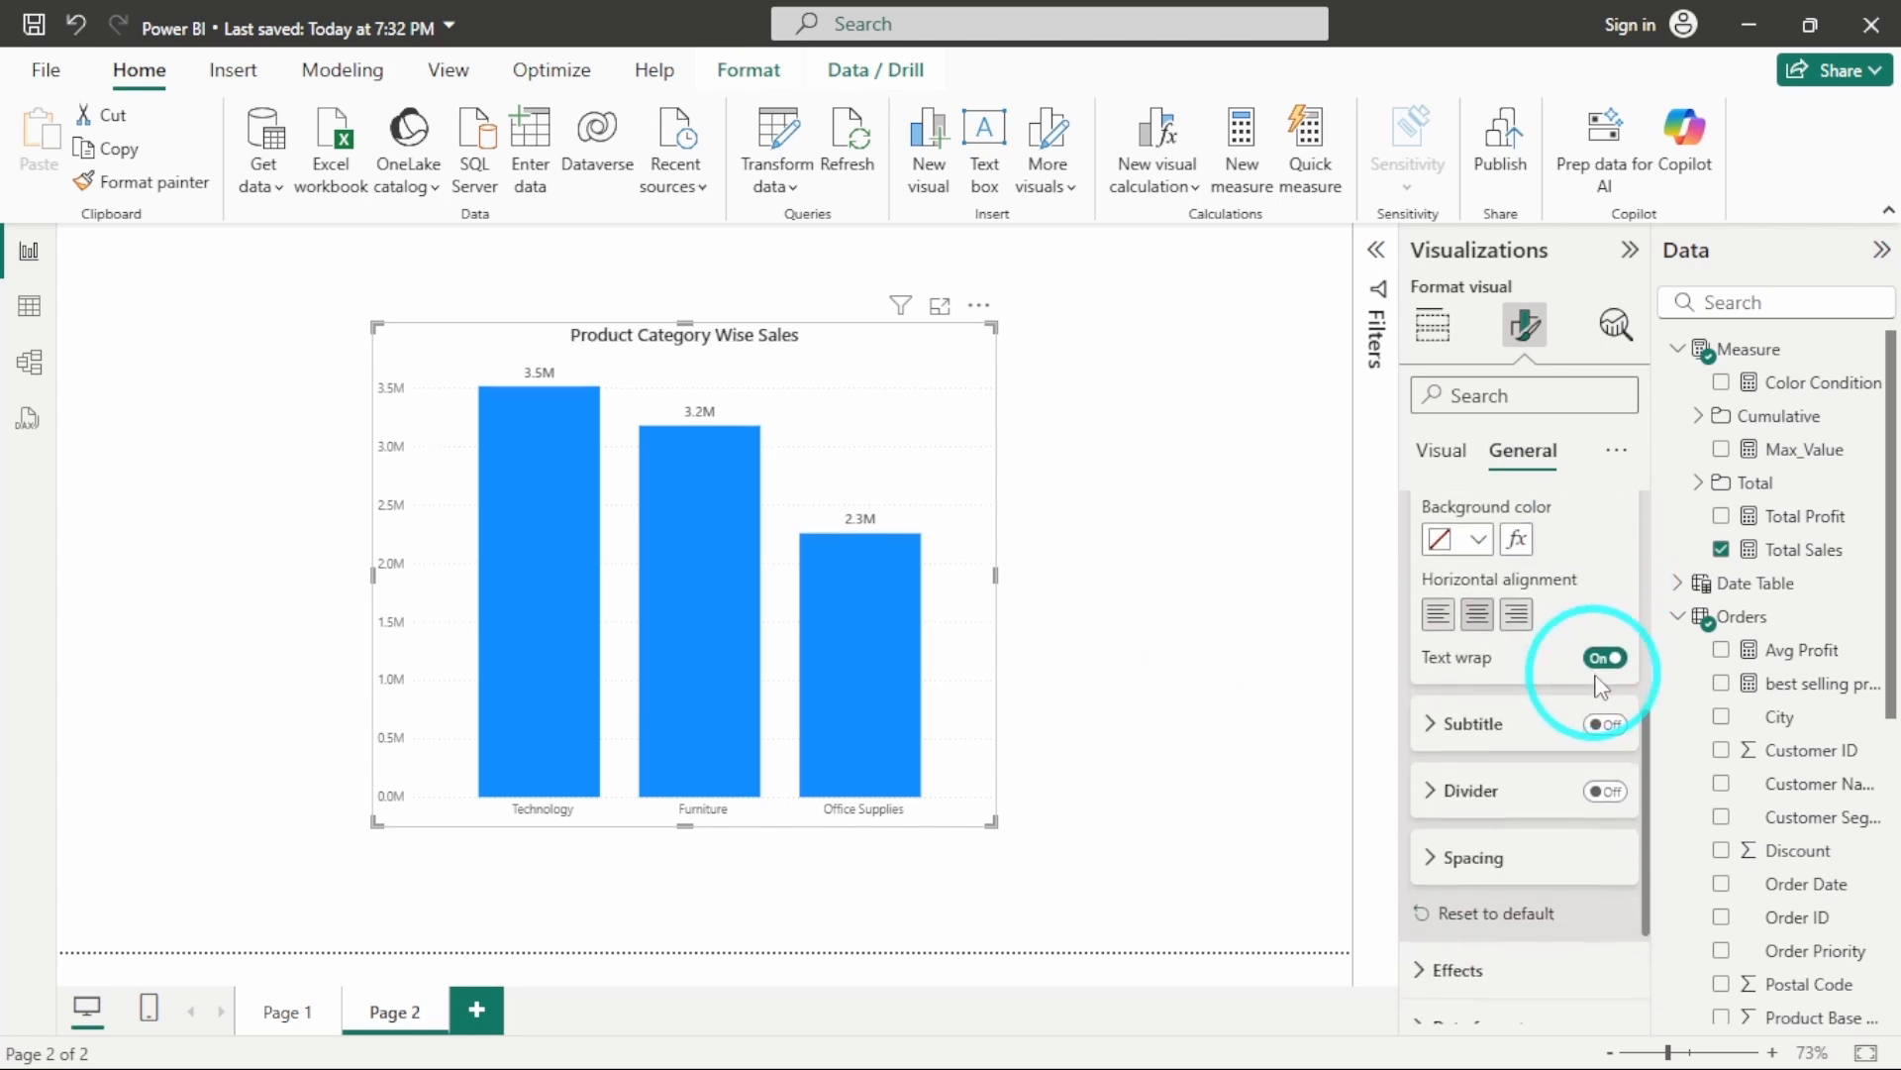
scroll(1562, 643, "up", 3)
scroll(1535, 634, "up", 2)
scroll(1545, 674, "down", 3)
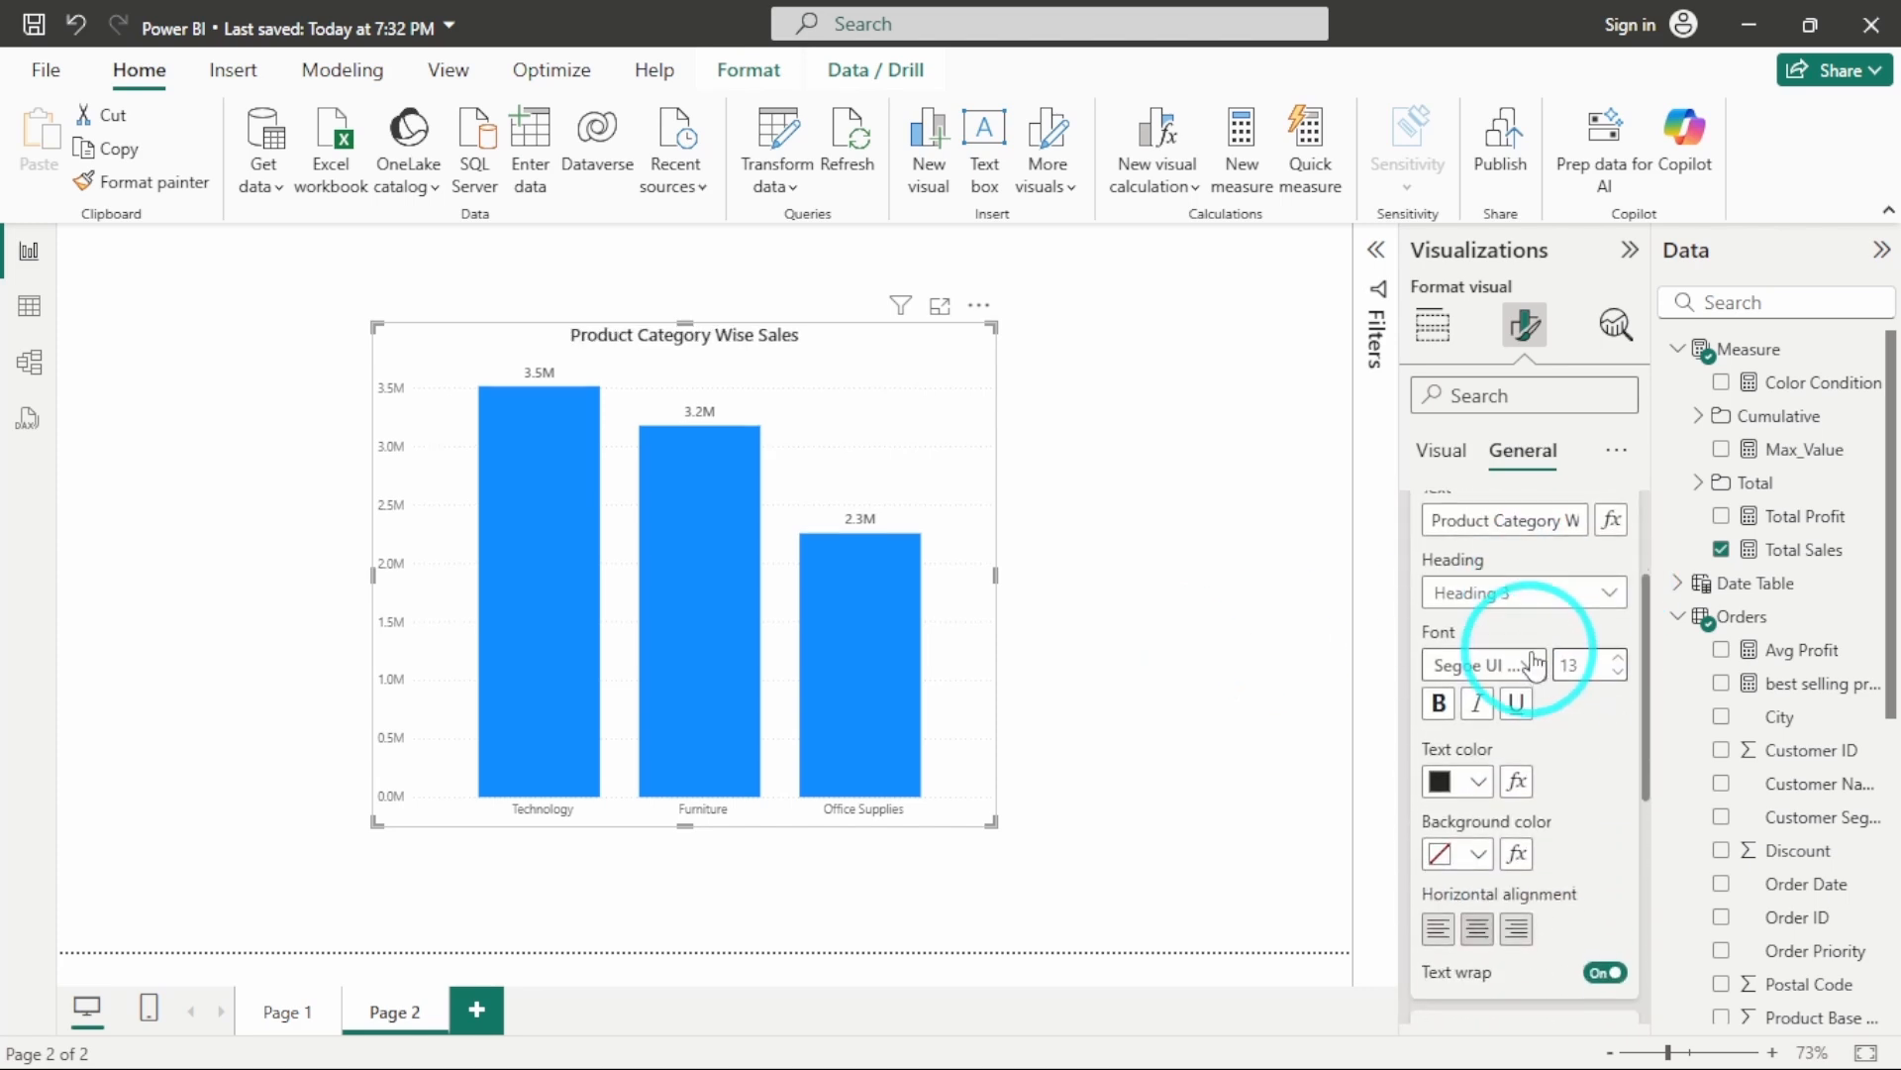
Fill the chart title's background with the recently used light pink and deselect the chart
left_click(1438, 852)
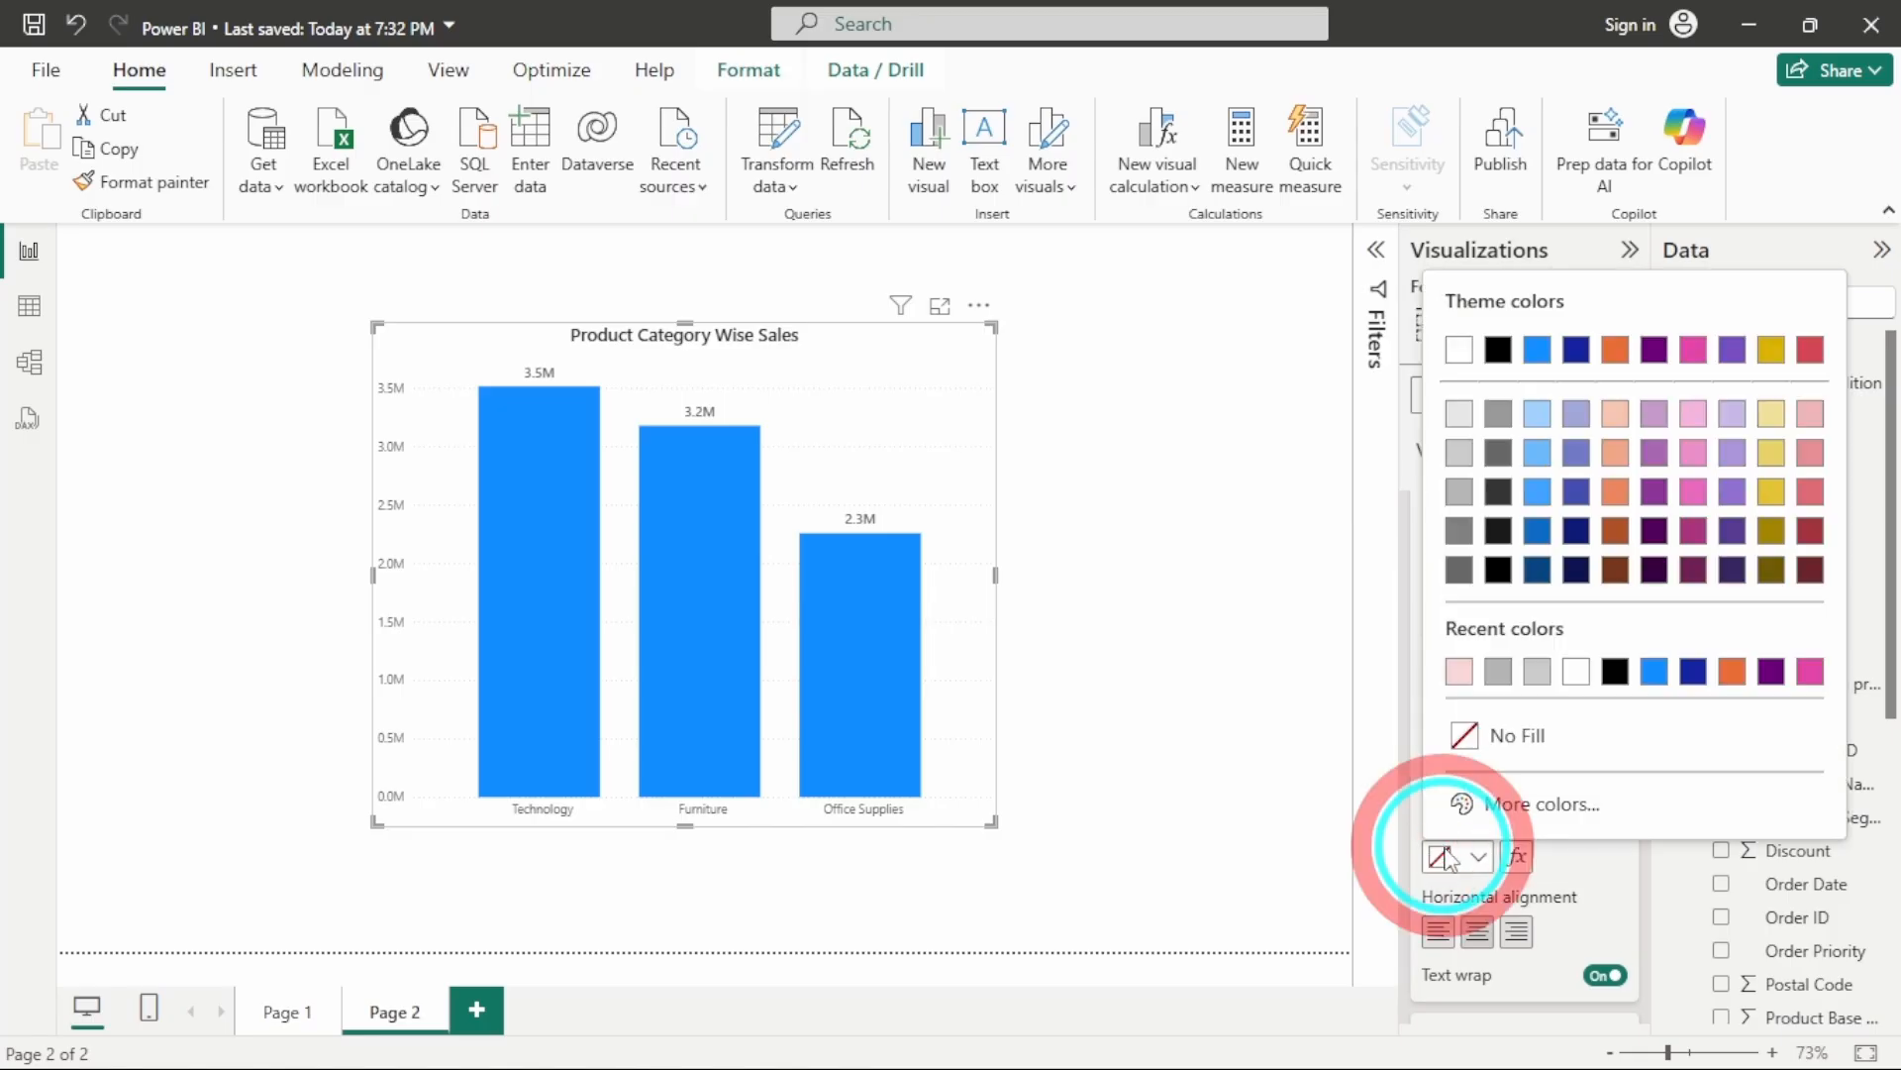
left_click(1458, 672)
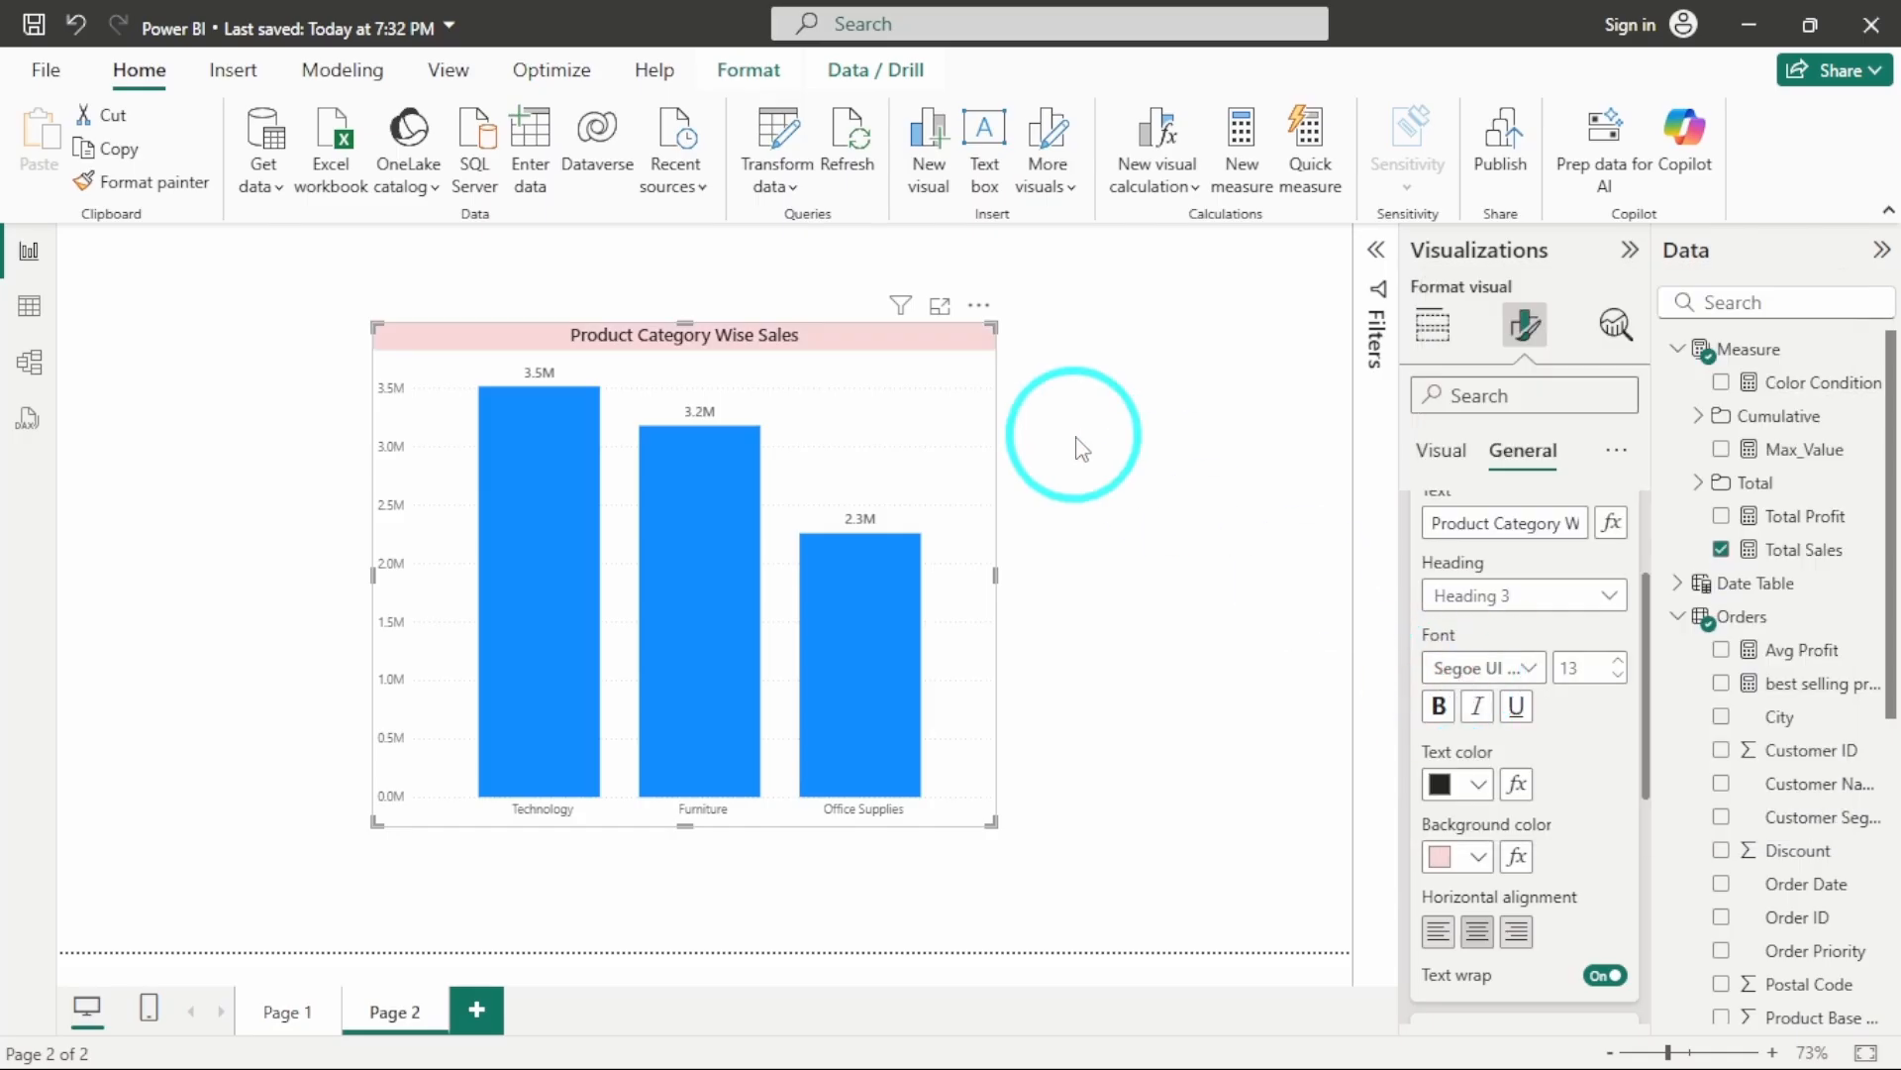
left_click(1147, 535)
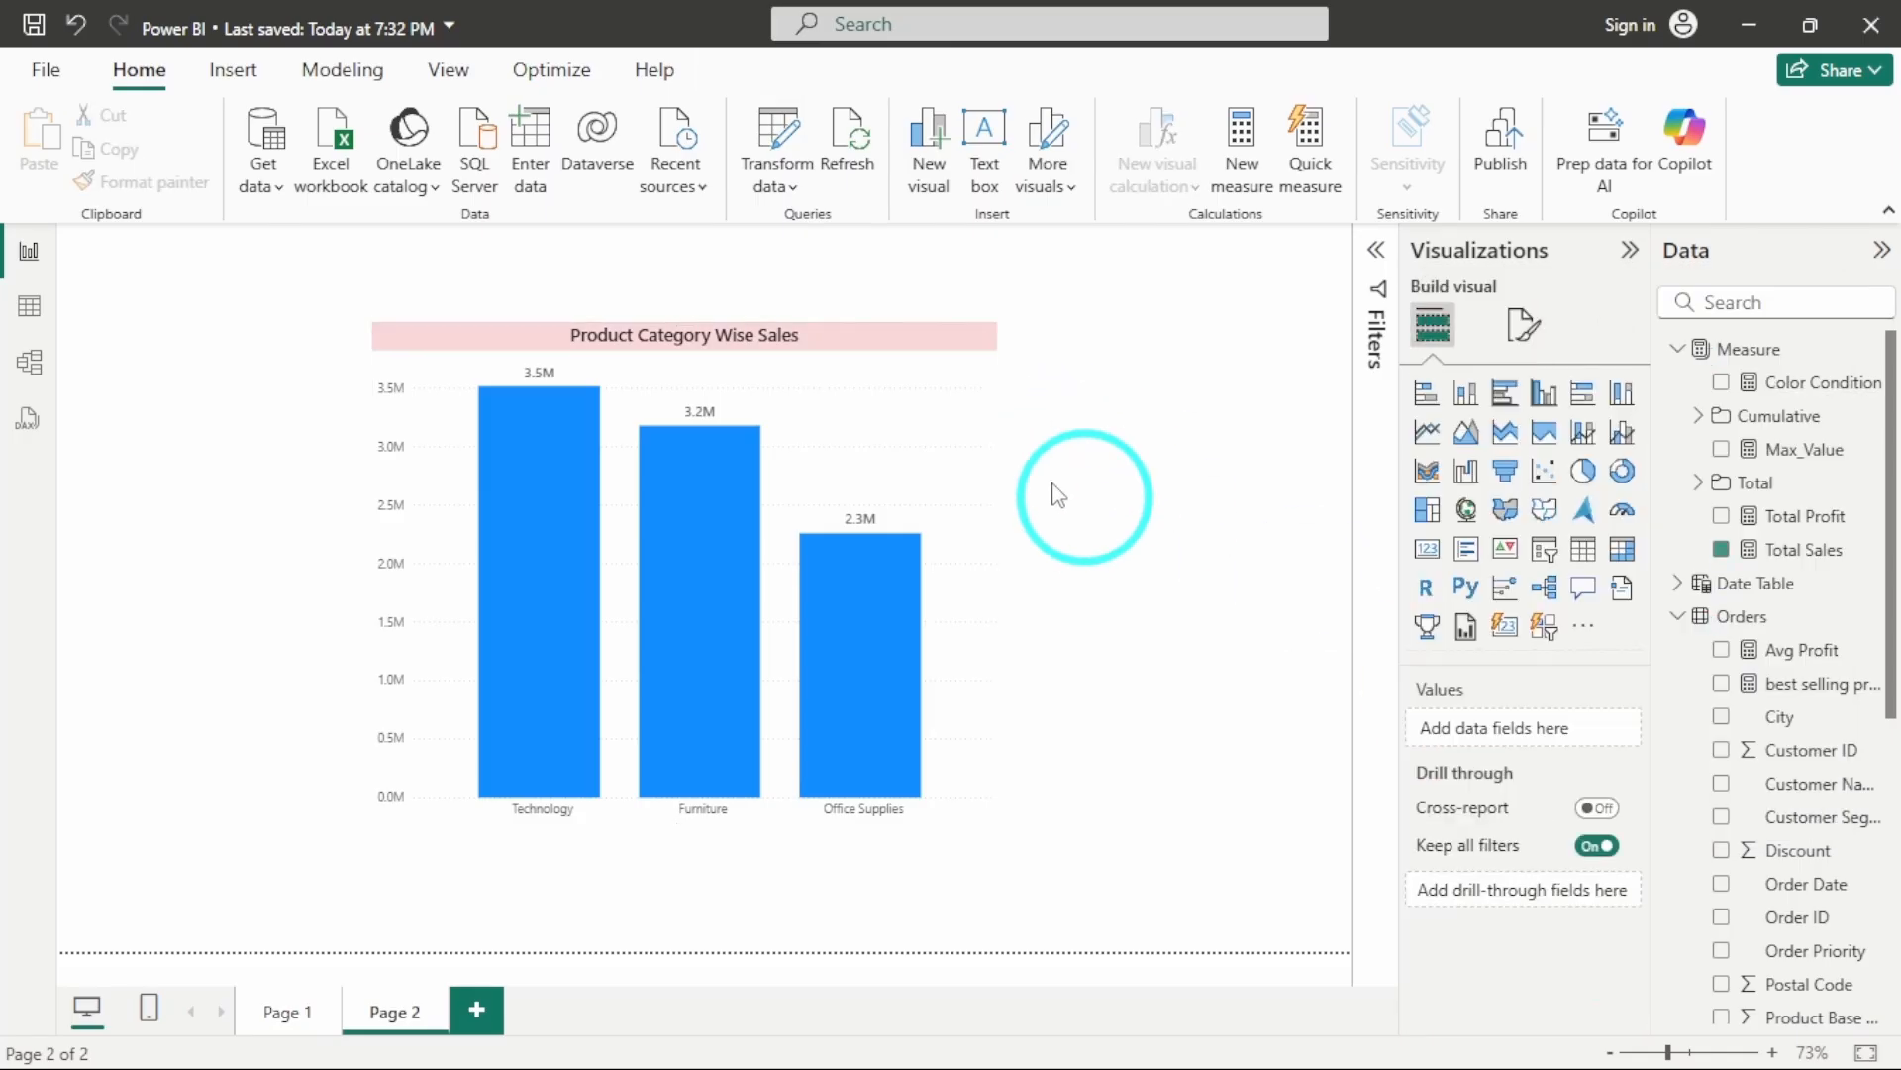
Turn on the visual border in the effects settings of the Product Category Wise Sales chart
left_click(899, 382)
left_click(1523, 323)
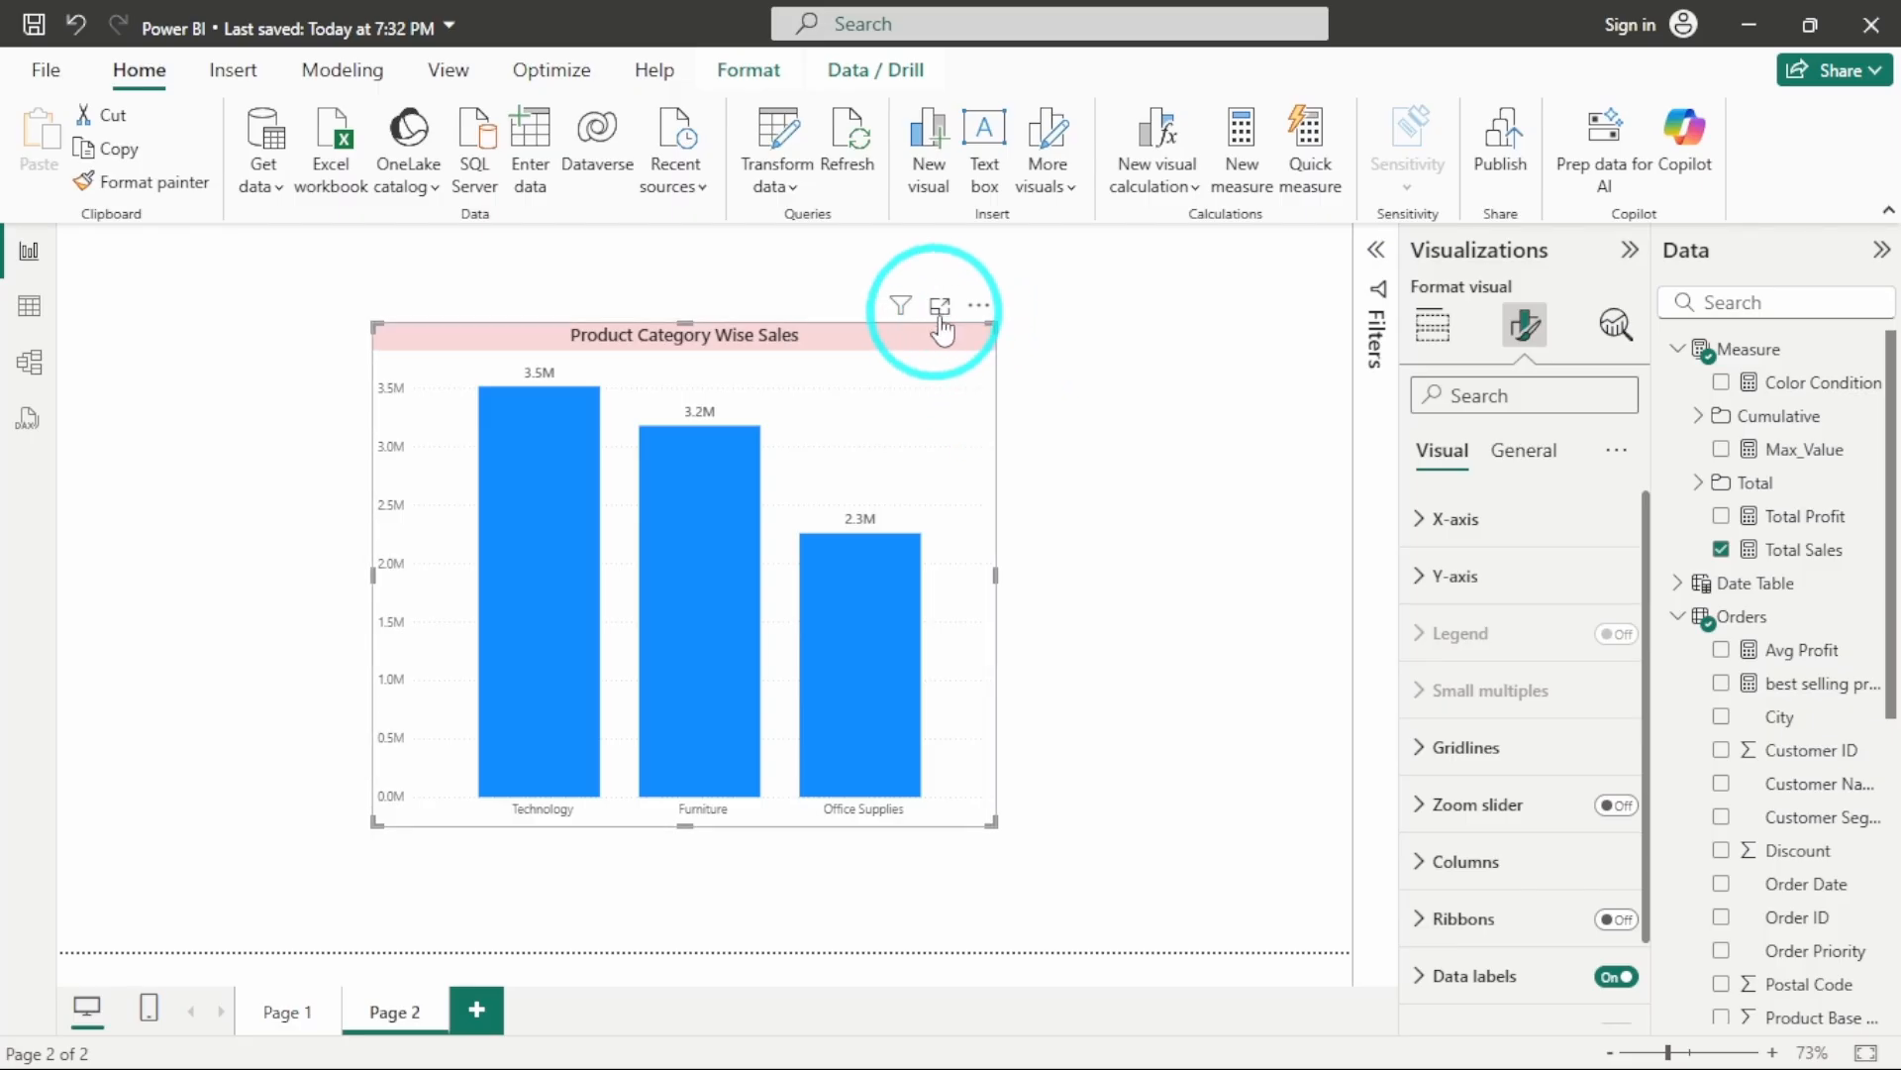
left_click(1523, 455)
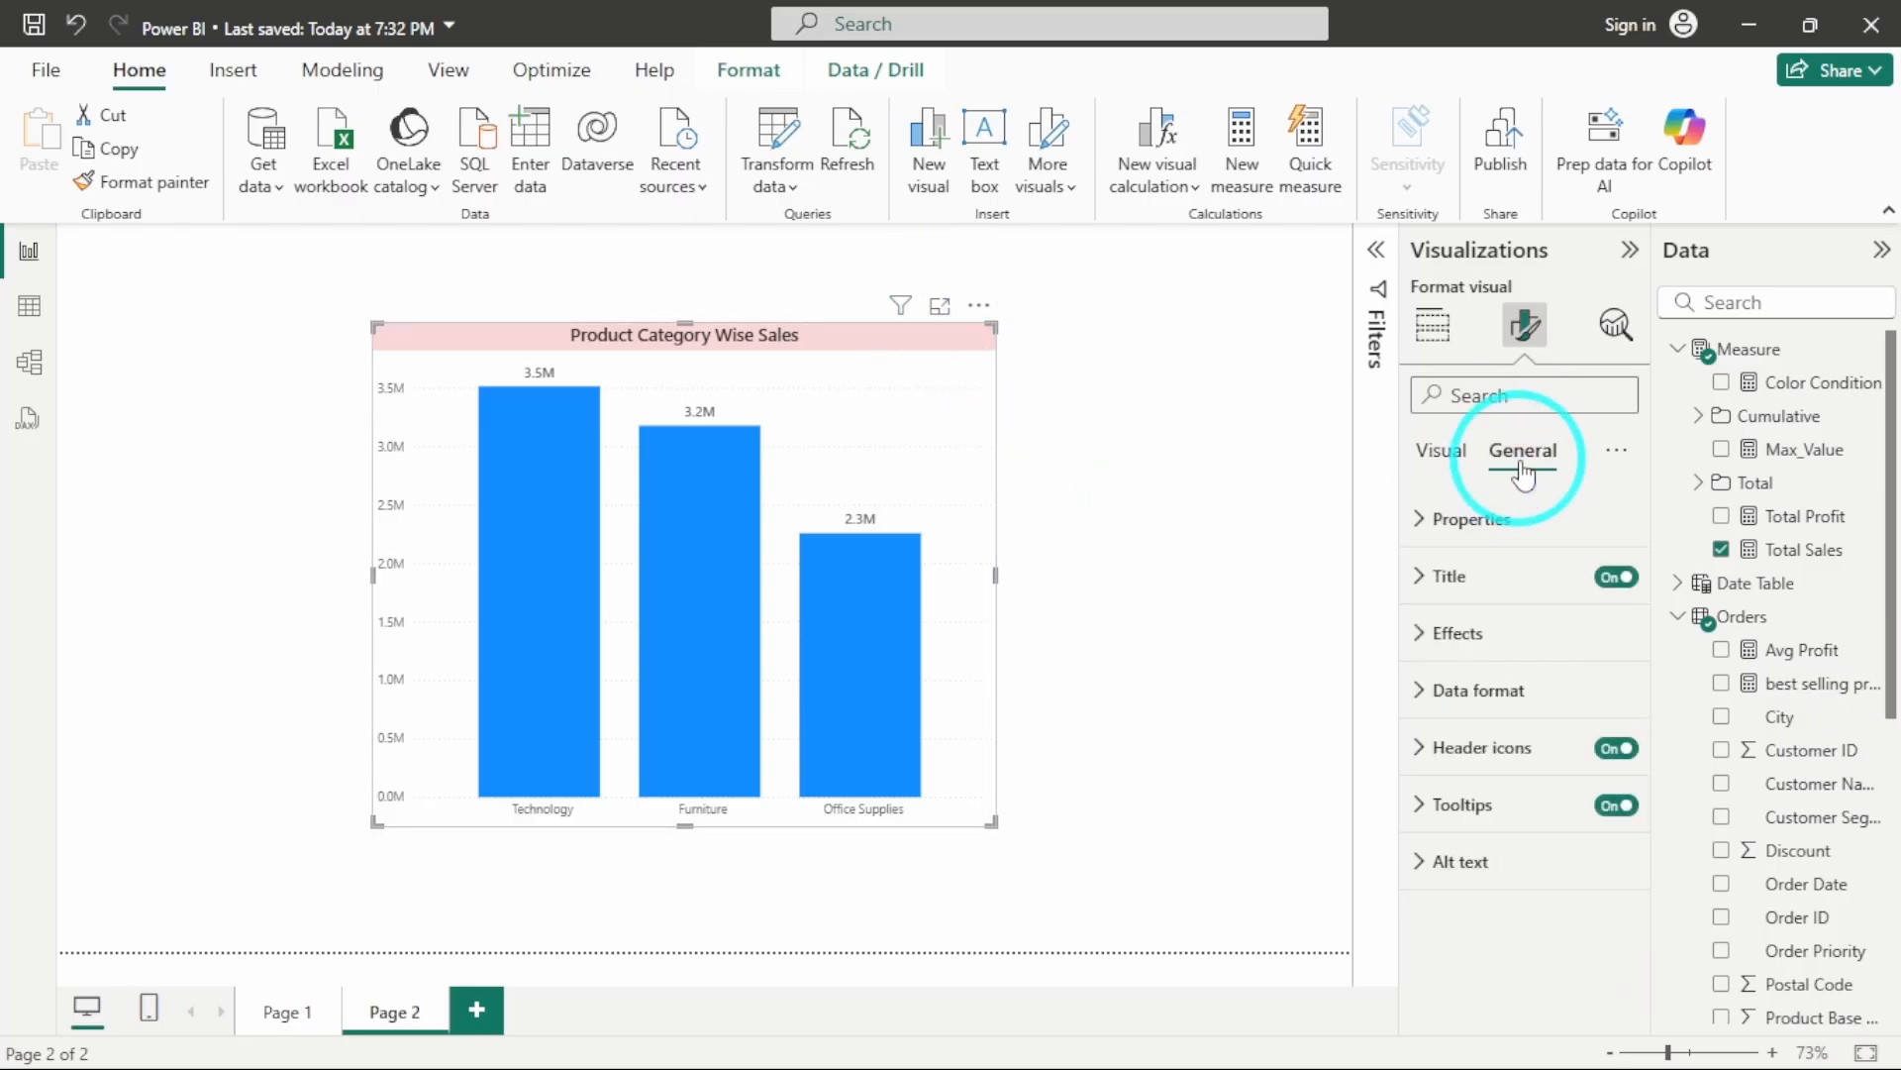
left_click(1483, 638)
scroll(1476, 634, "down", 2)
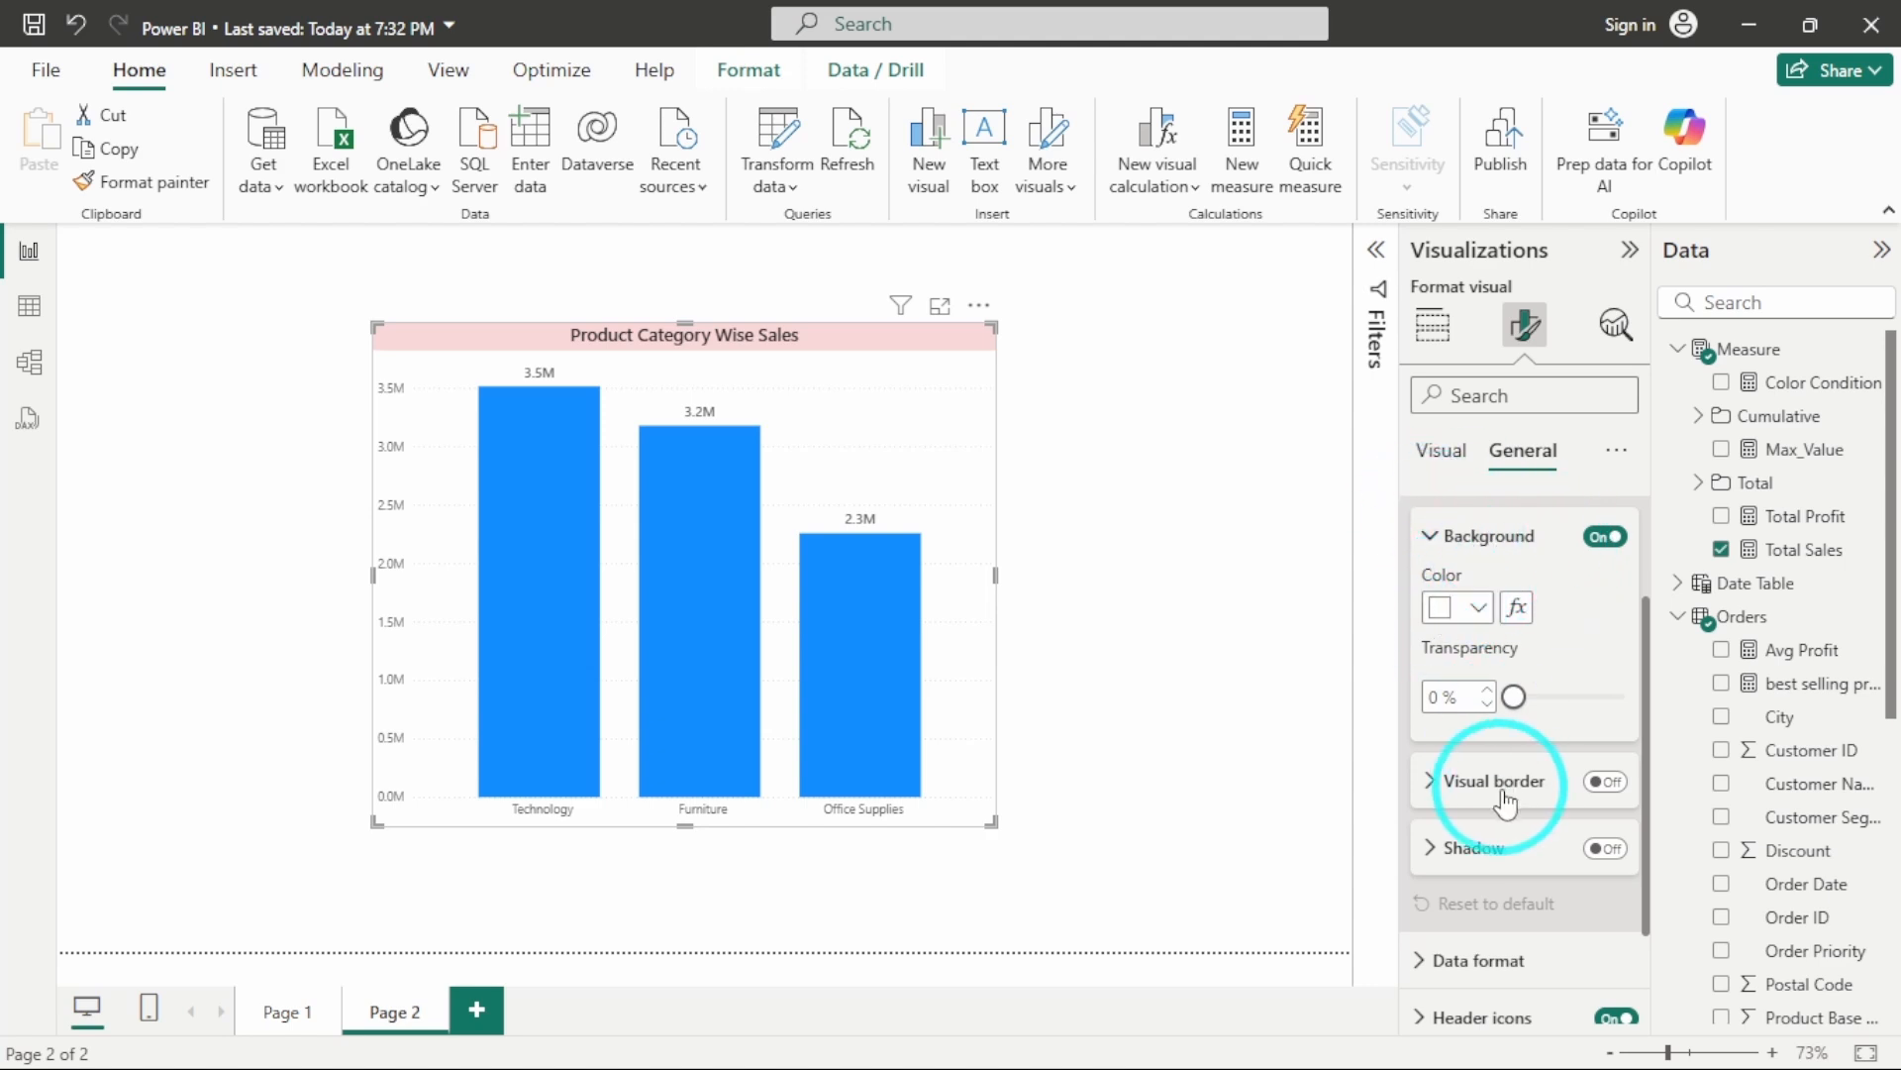
scroll(1503, 782, "down", 1)
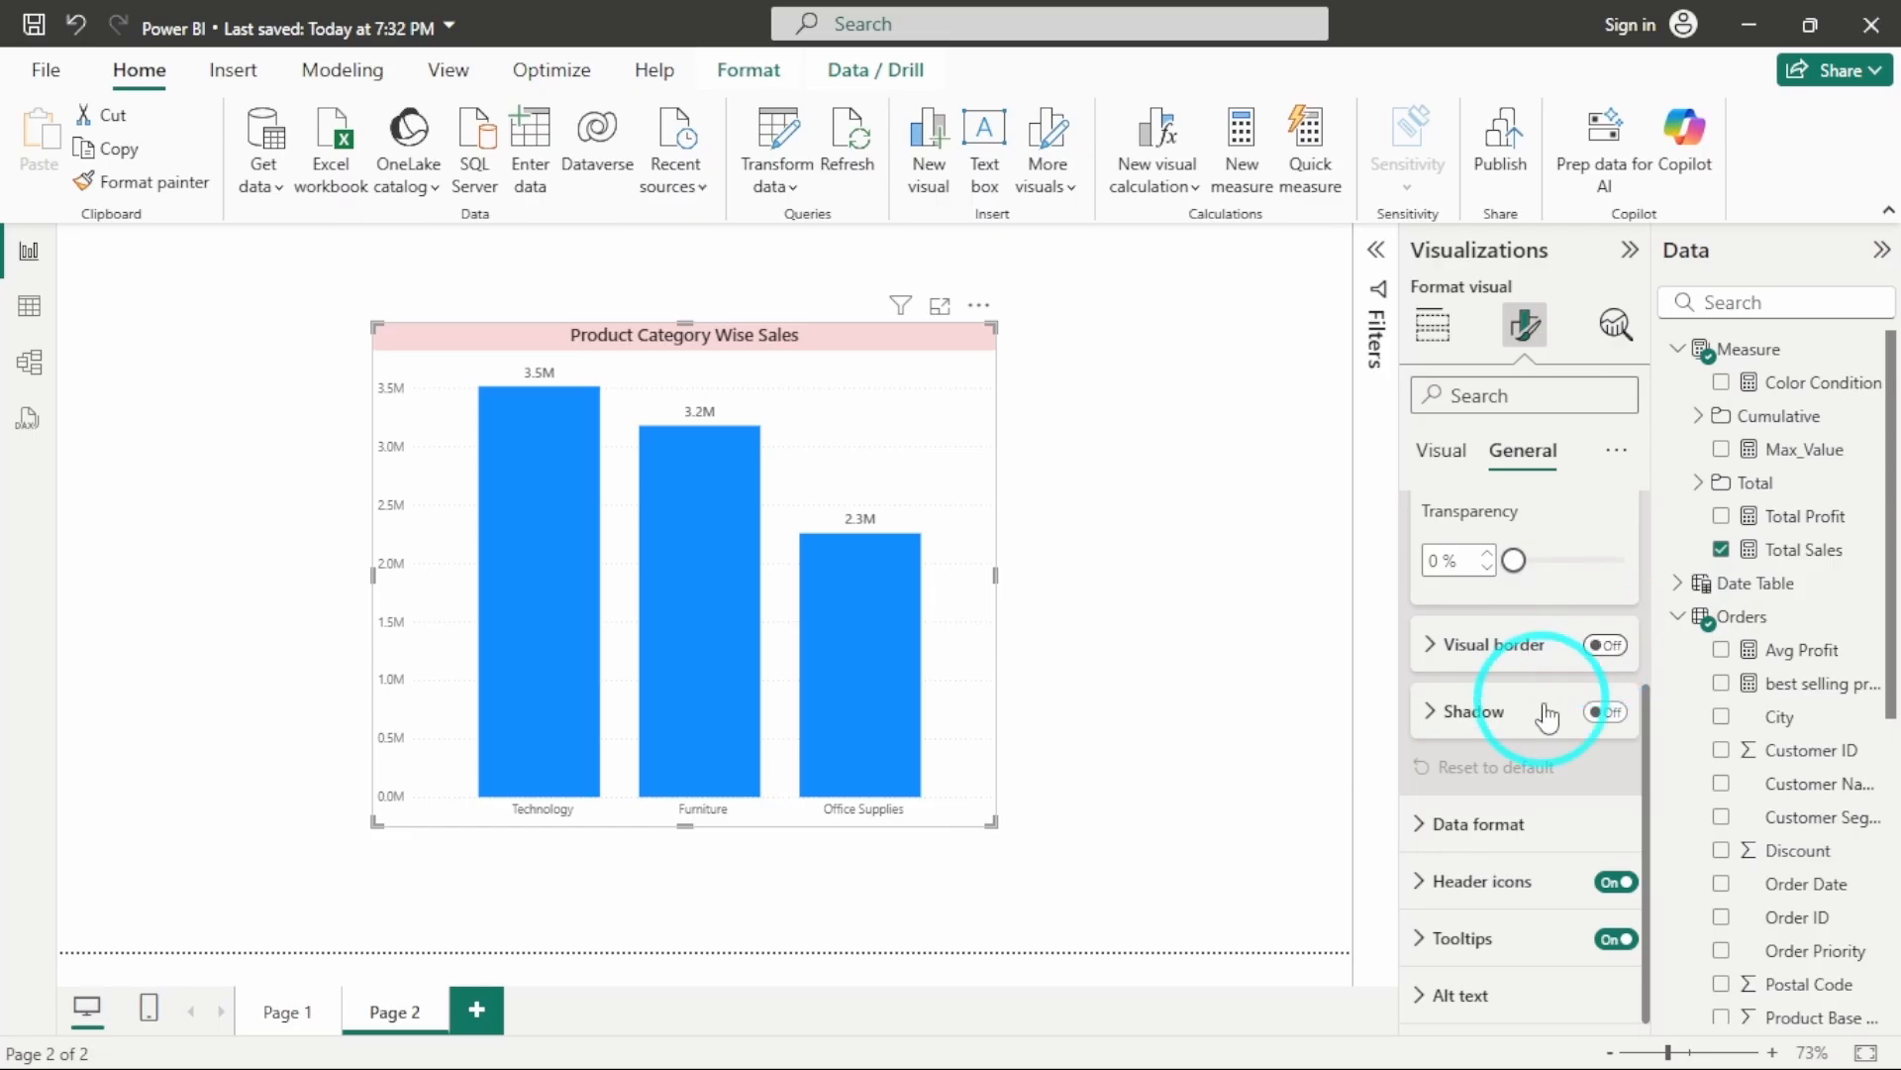
left_click(1606, 645)
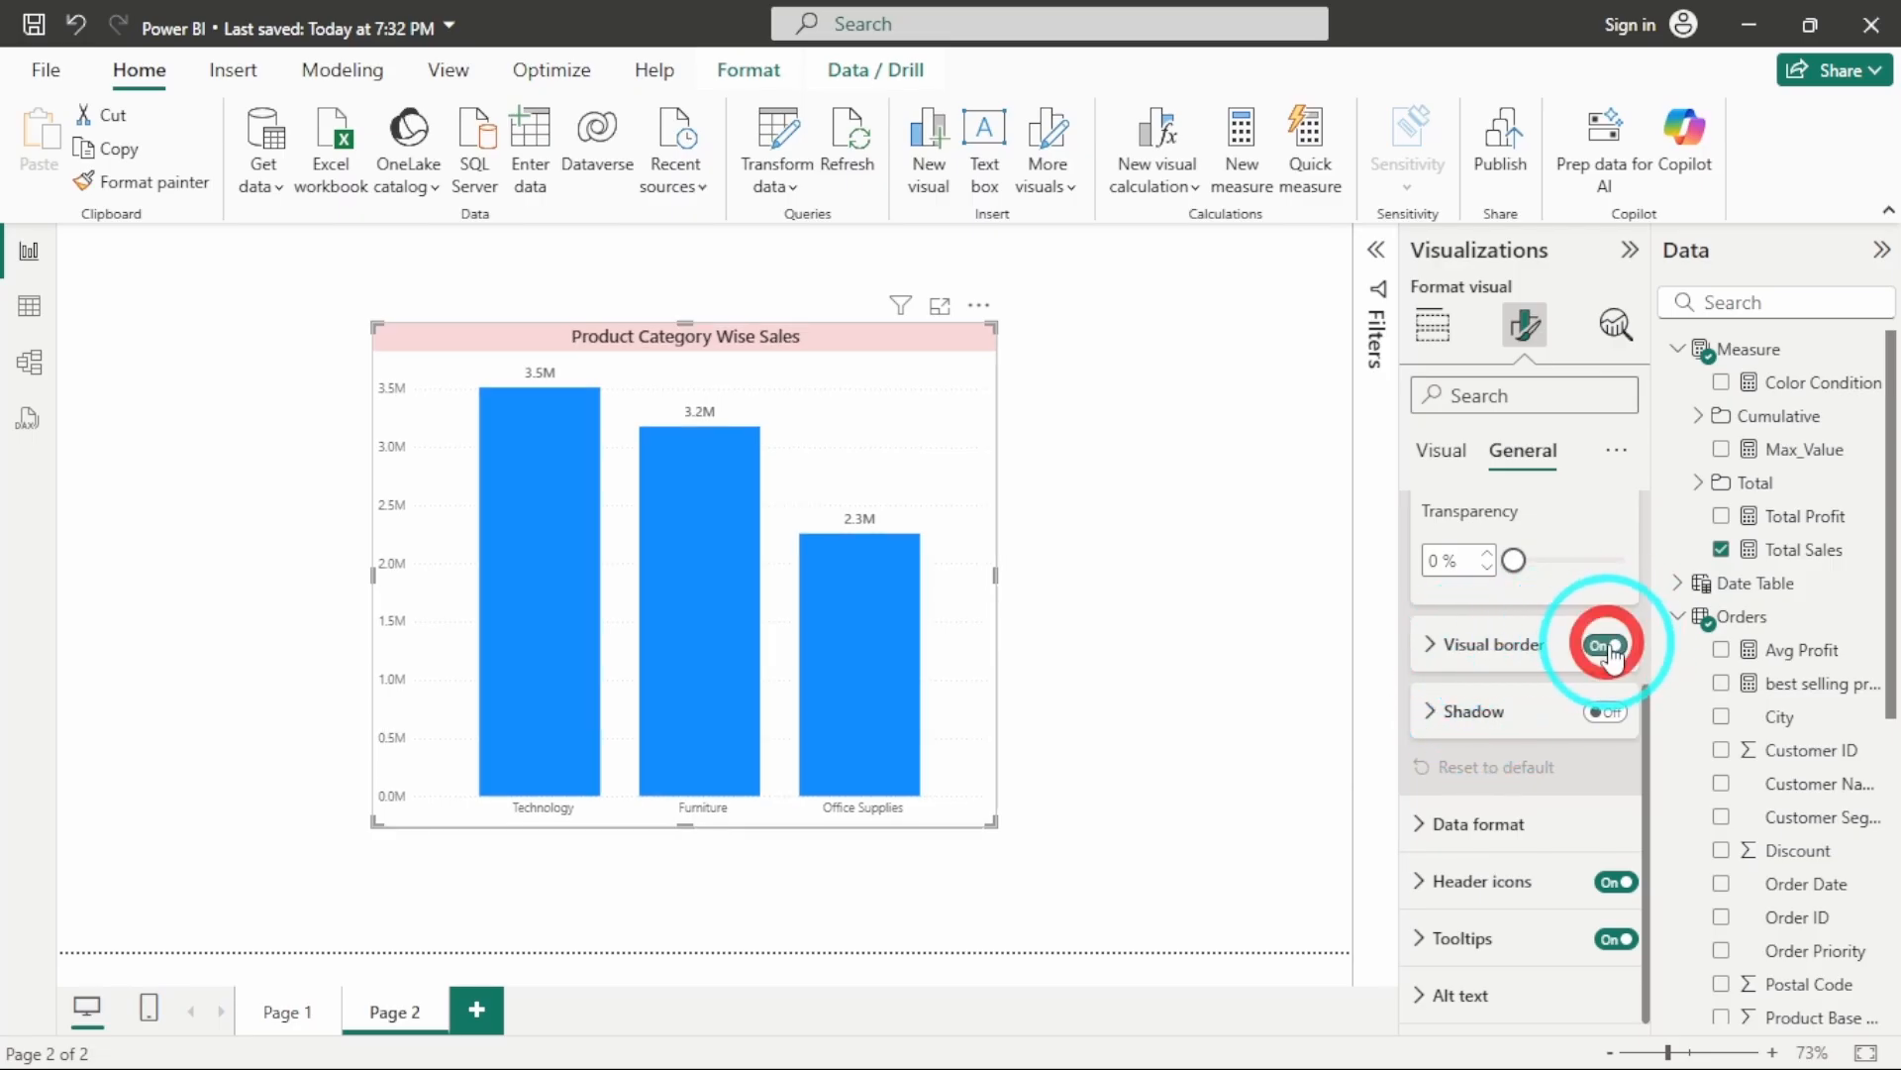
Color the chart's visual border light gray and set its rounded corners to 15 px
left_click(1504, 648)
left_click(1443, 715)
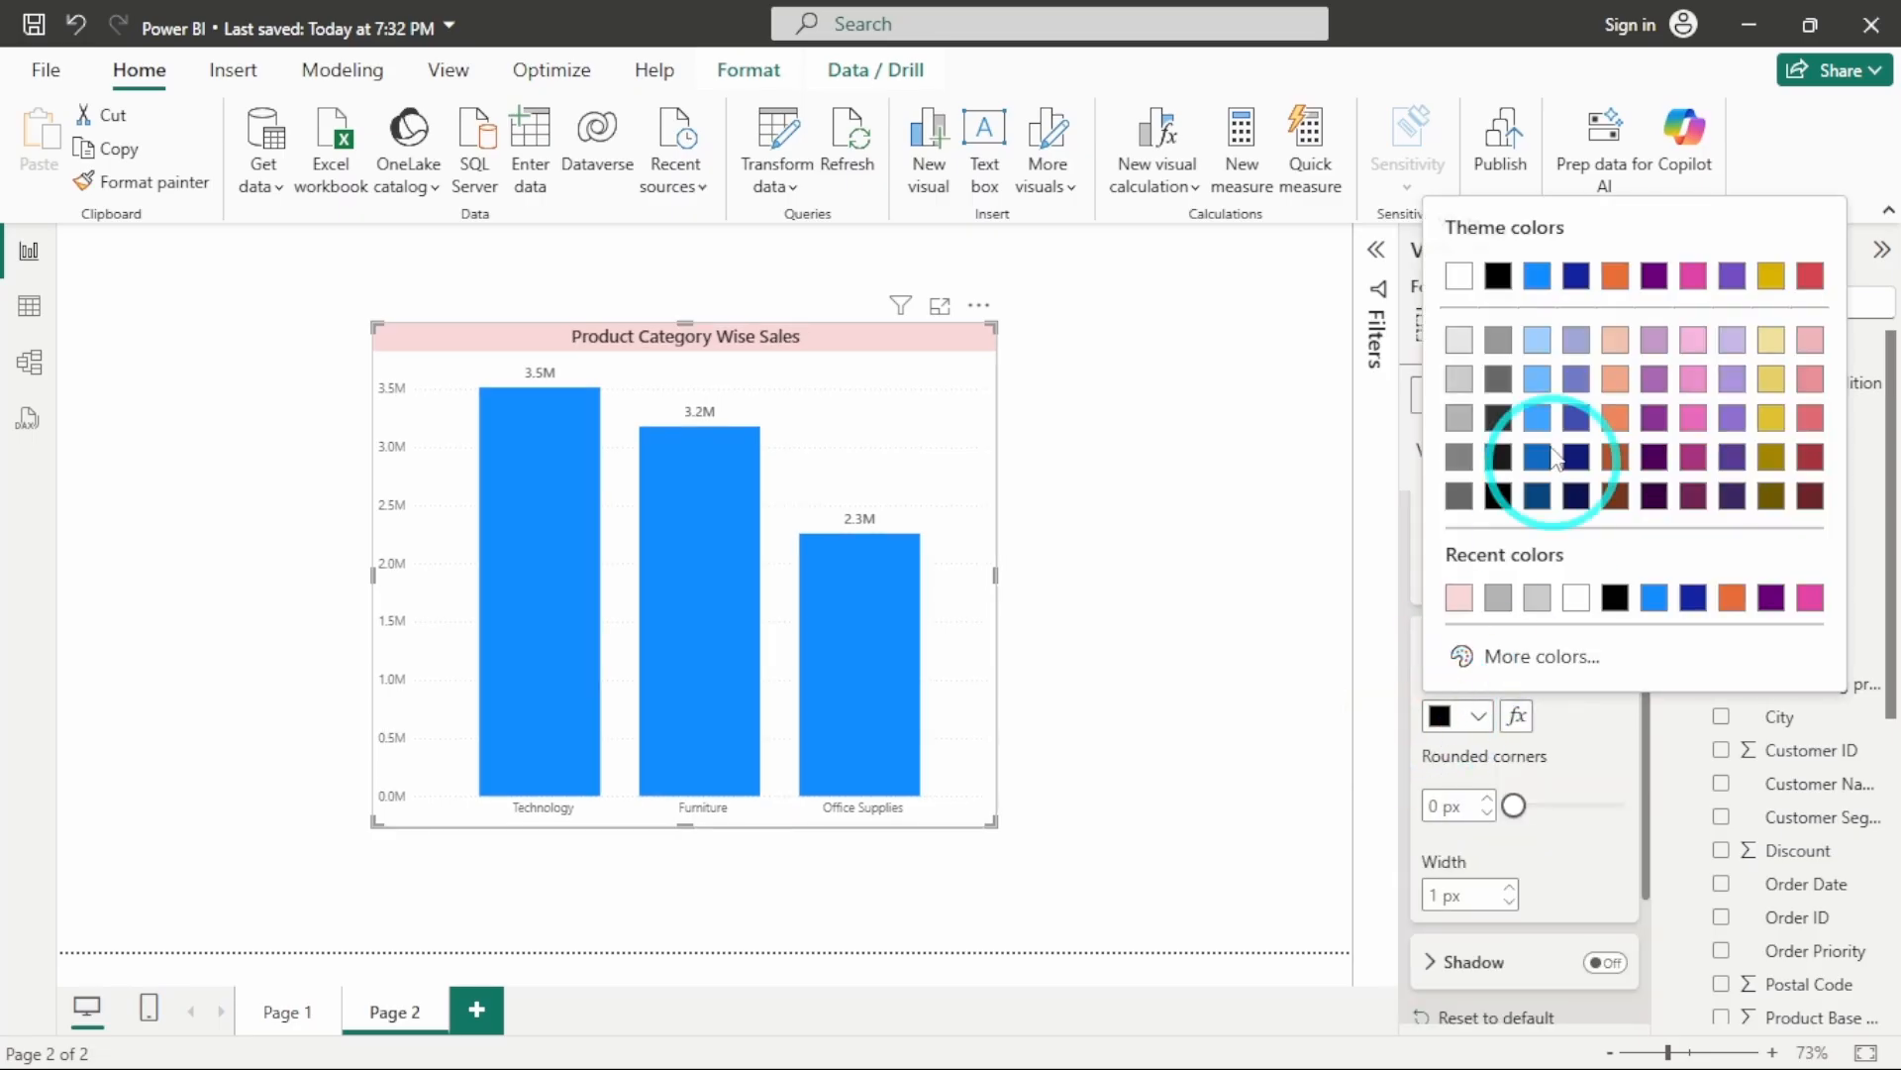
left_click(1457, 376)
scroll(1500, 629, "down", 3)
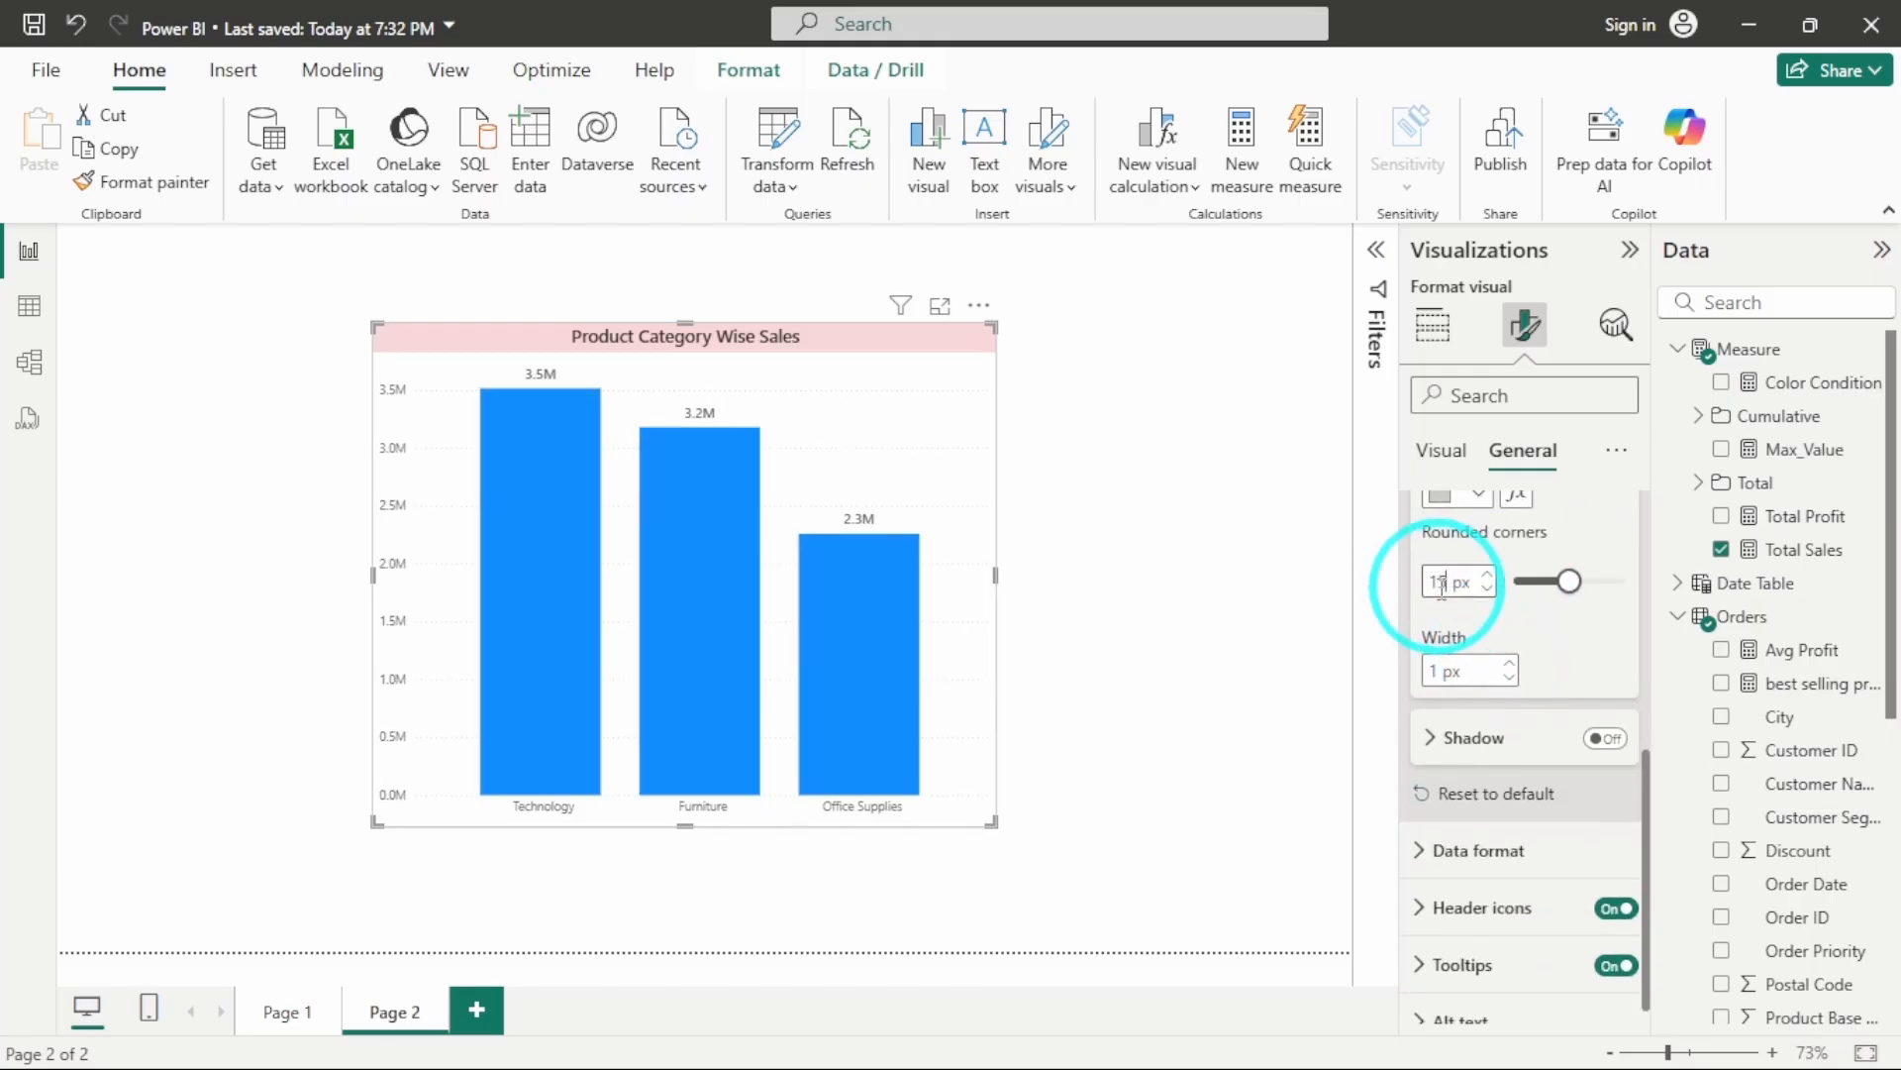
scroll(1495, 679, "down", 1)
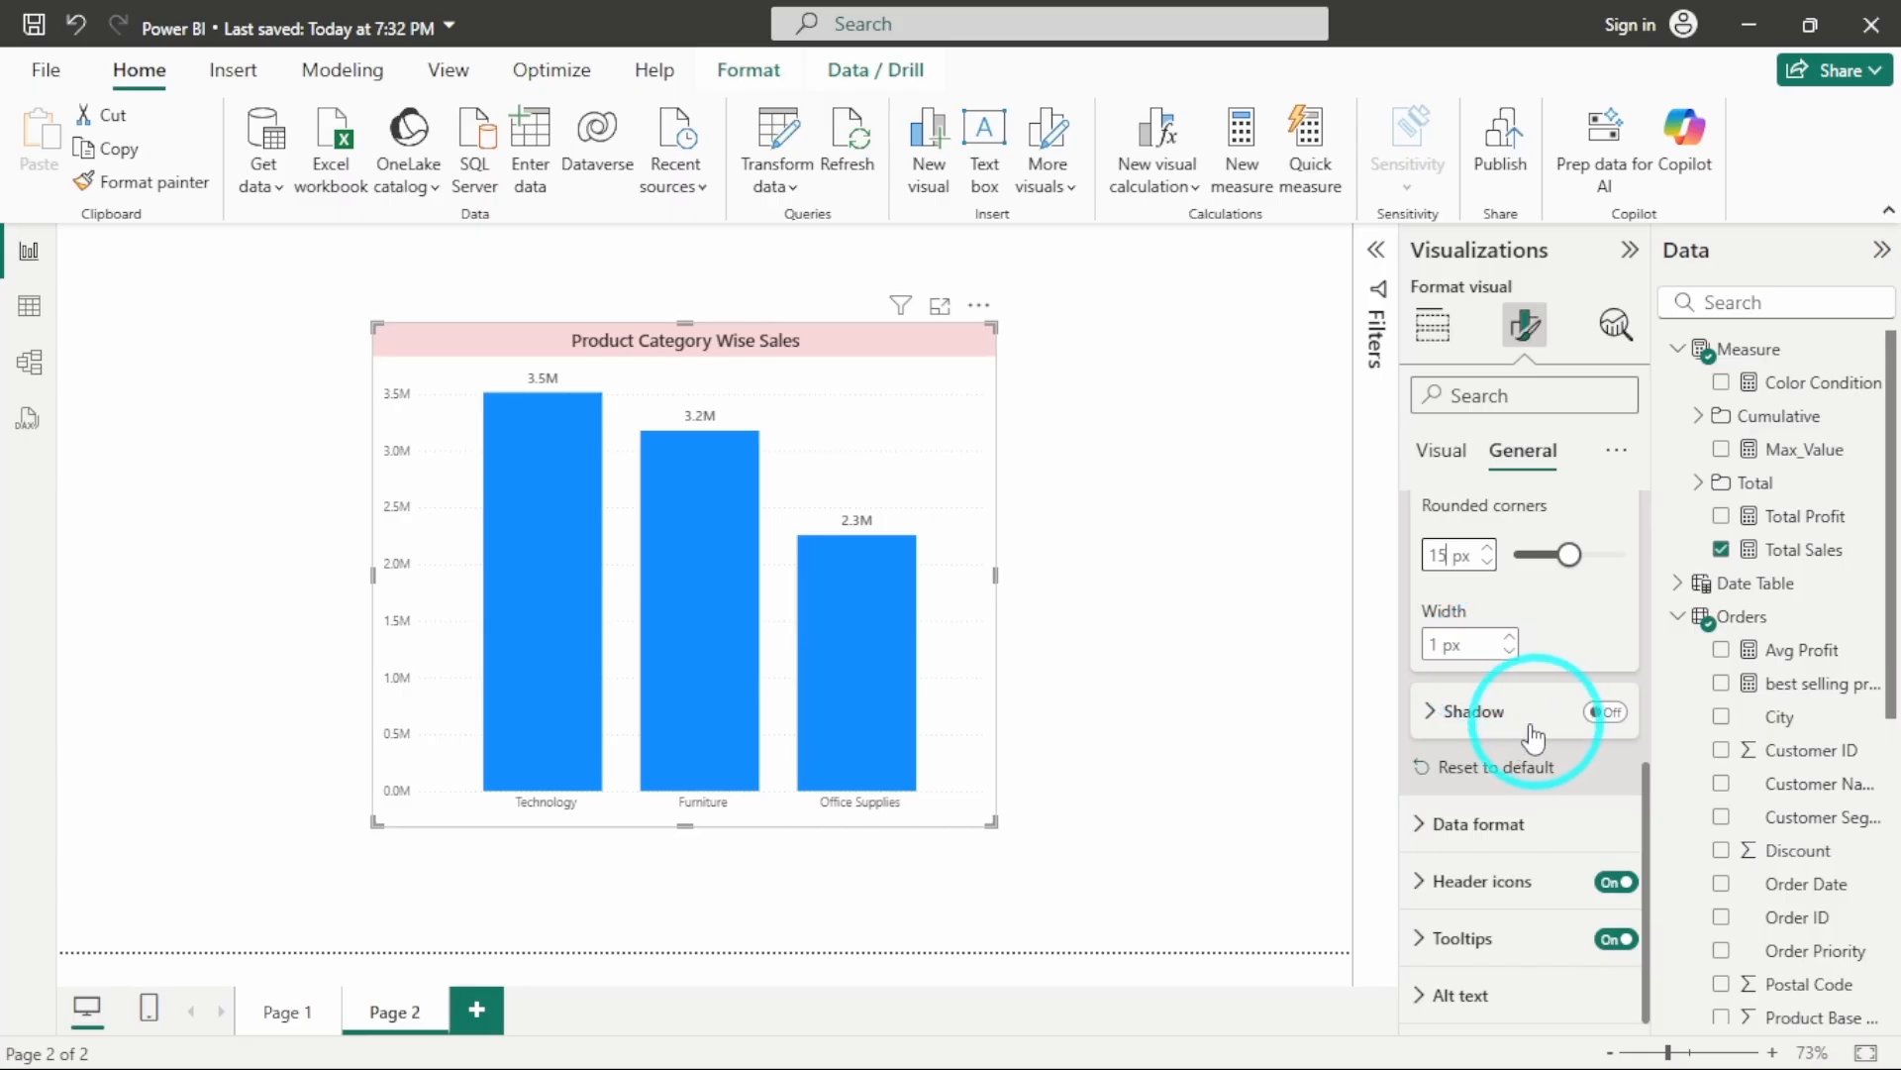
Turn on the chart's shadow, color it gray, and check the look with the chart deselected
left_click(1601, 712)
left_click(1492, 726)
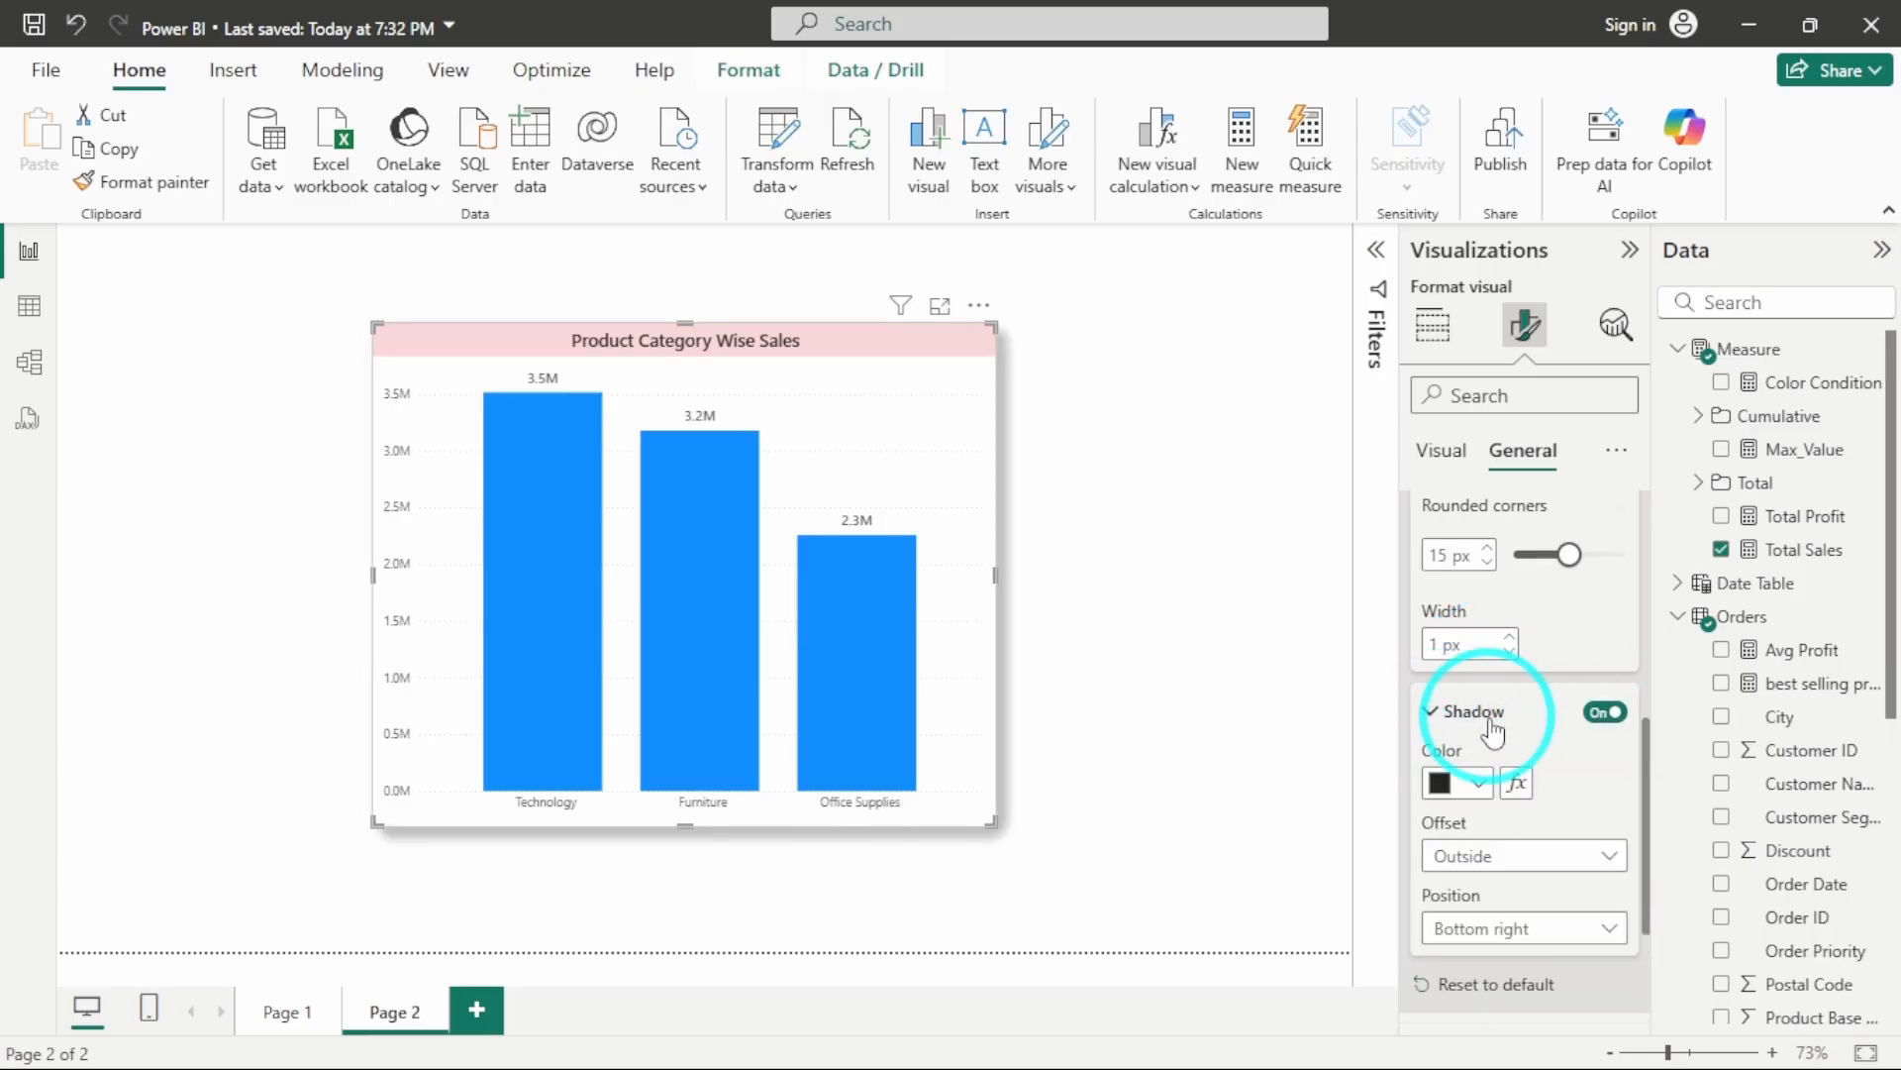
scroll(1476, 713, "down", 2)
left_click(1466, 693)
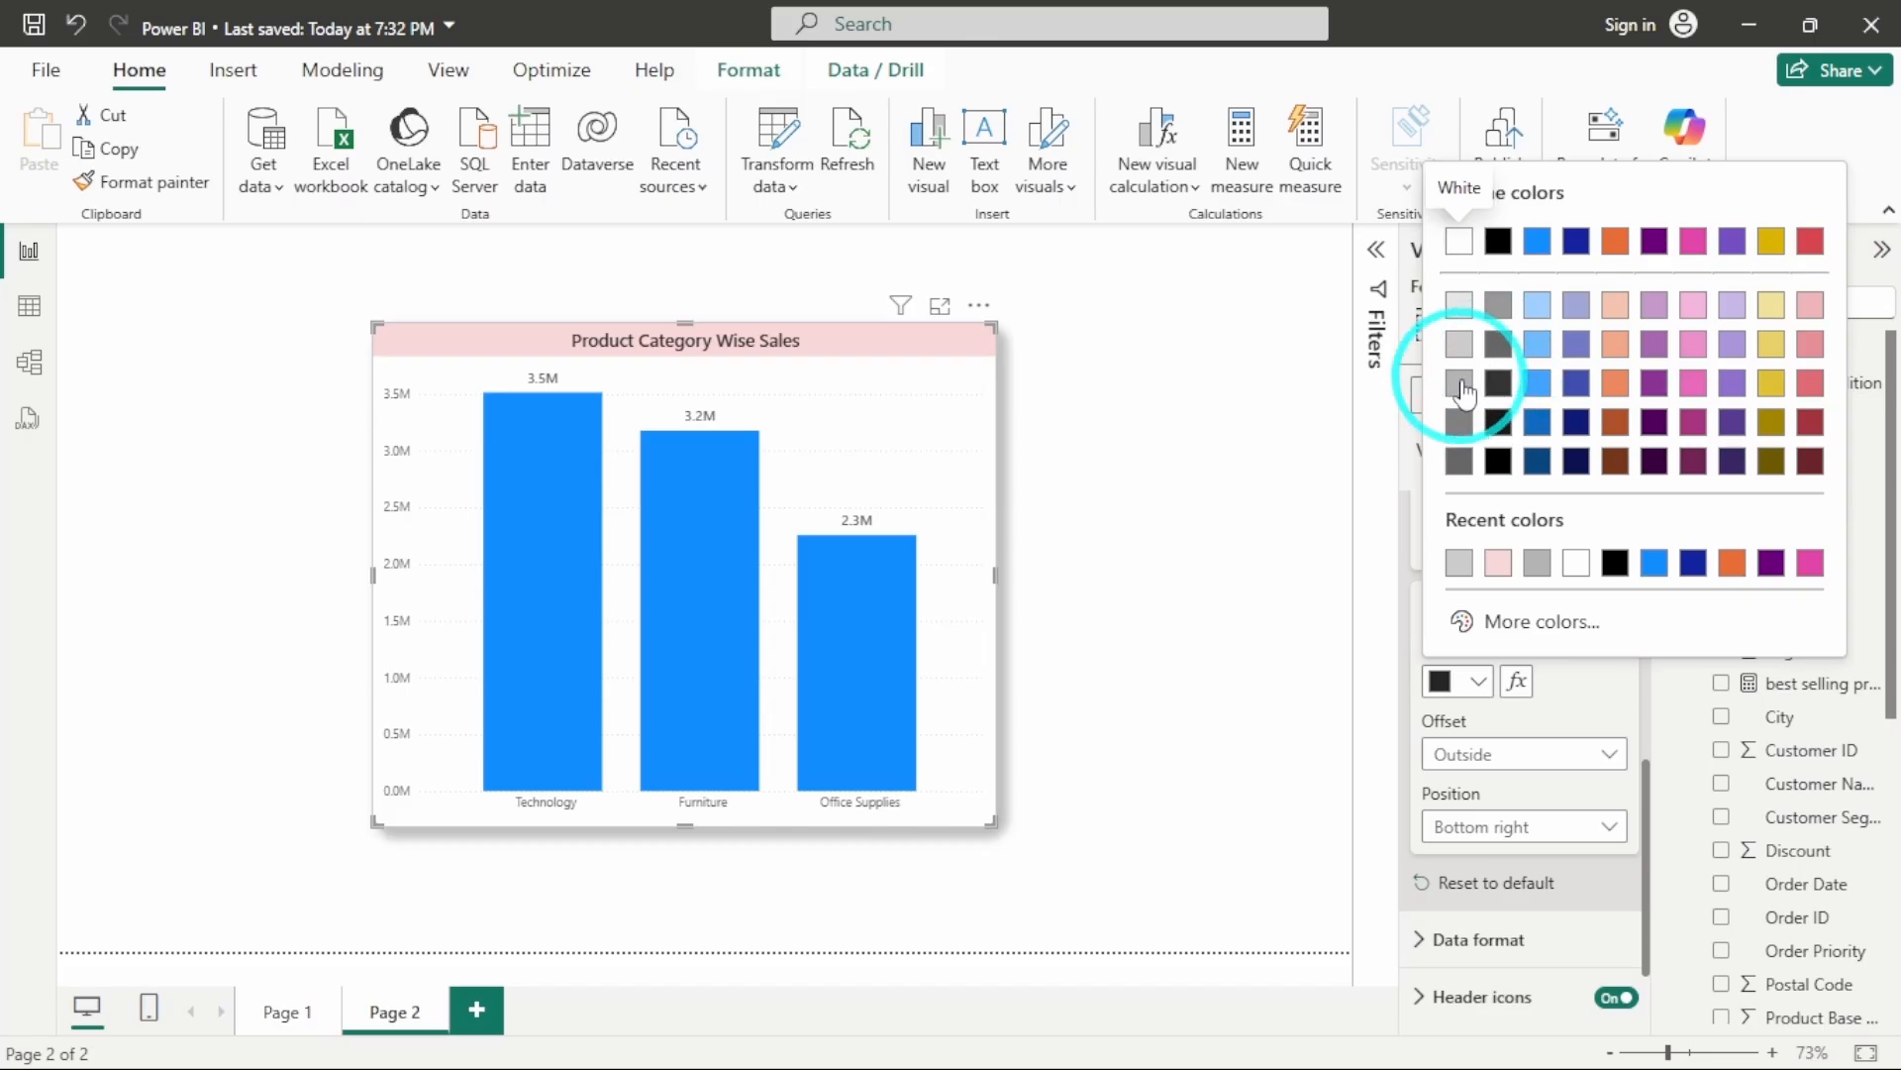
left_click(1463, 381)
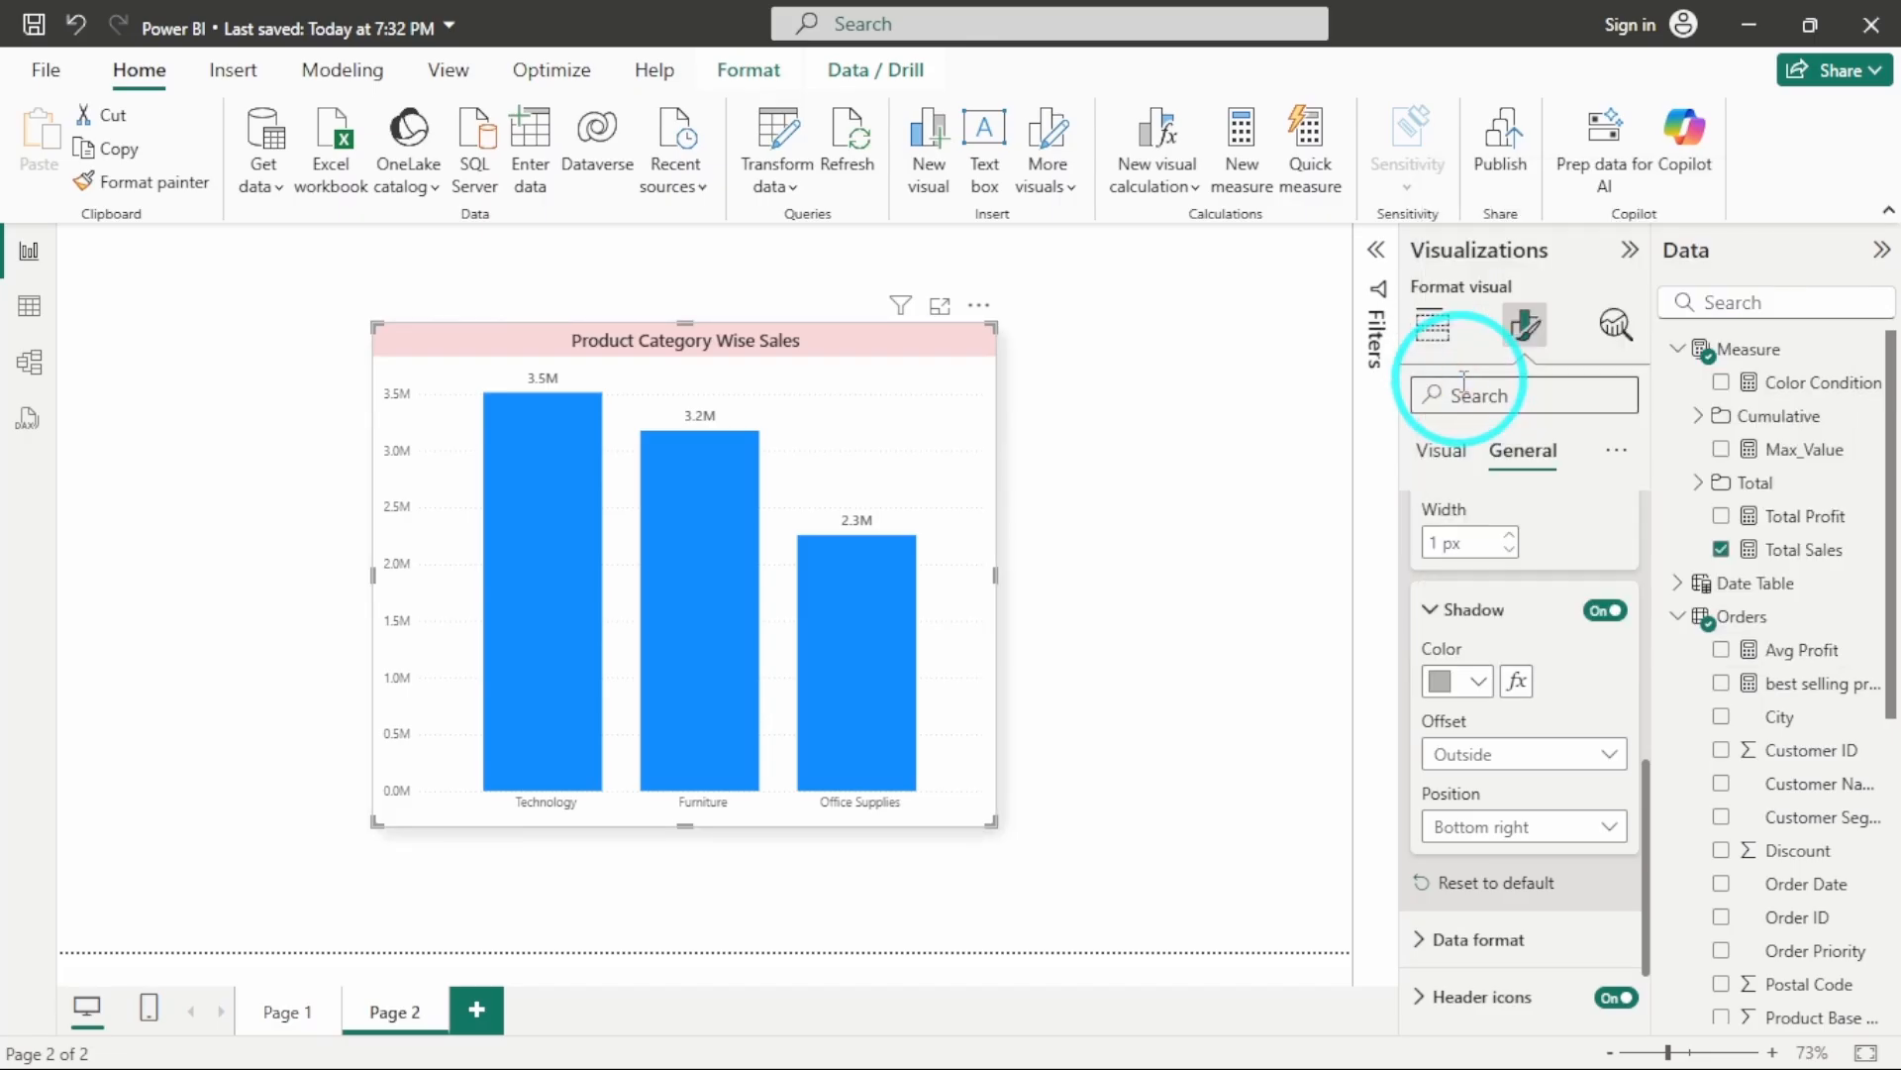
left_click(1112, 624)
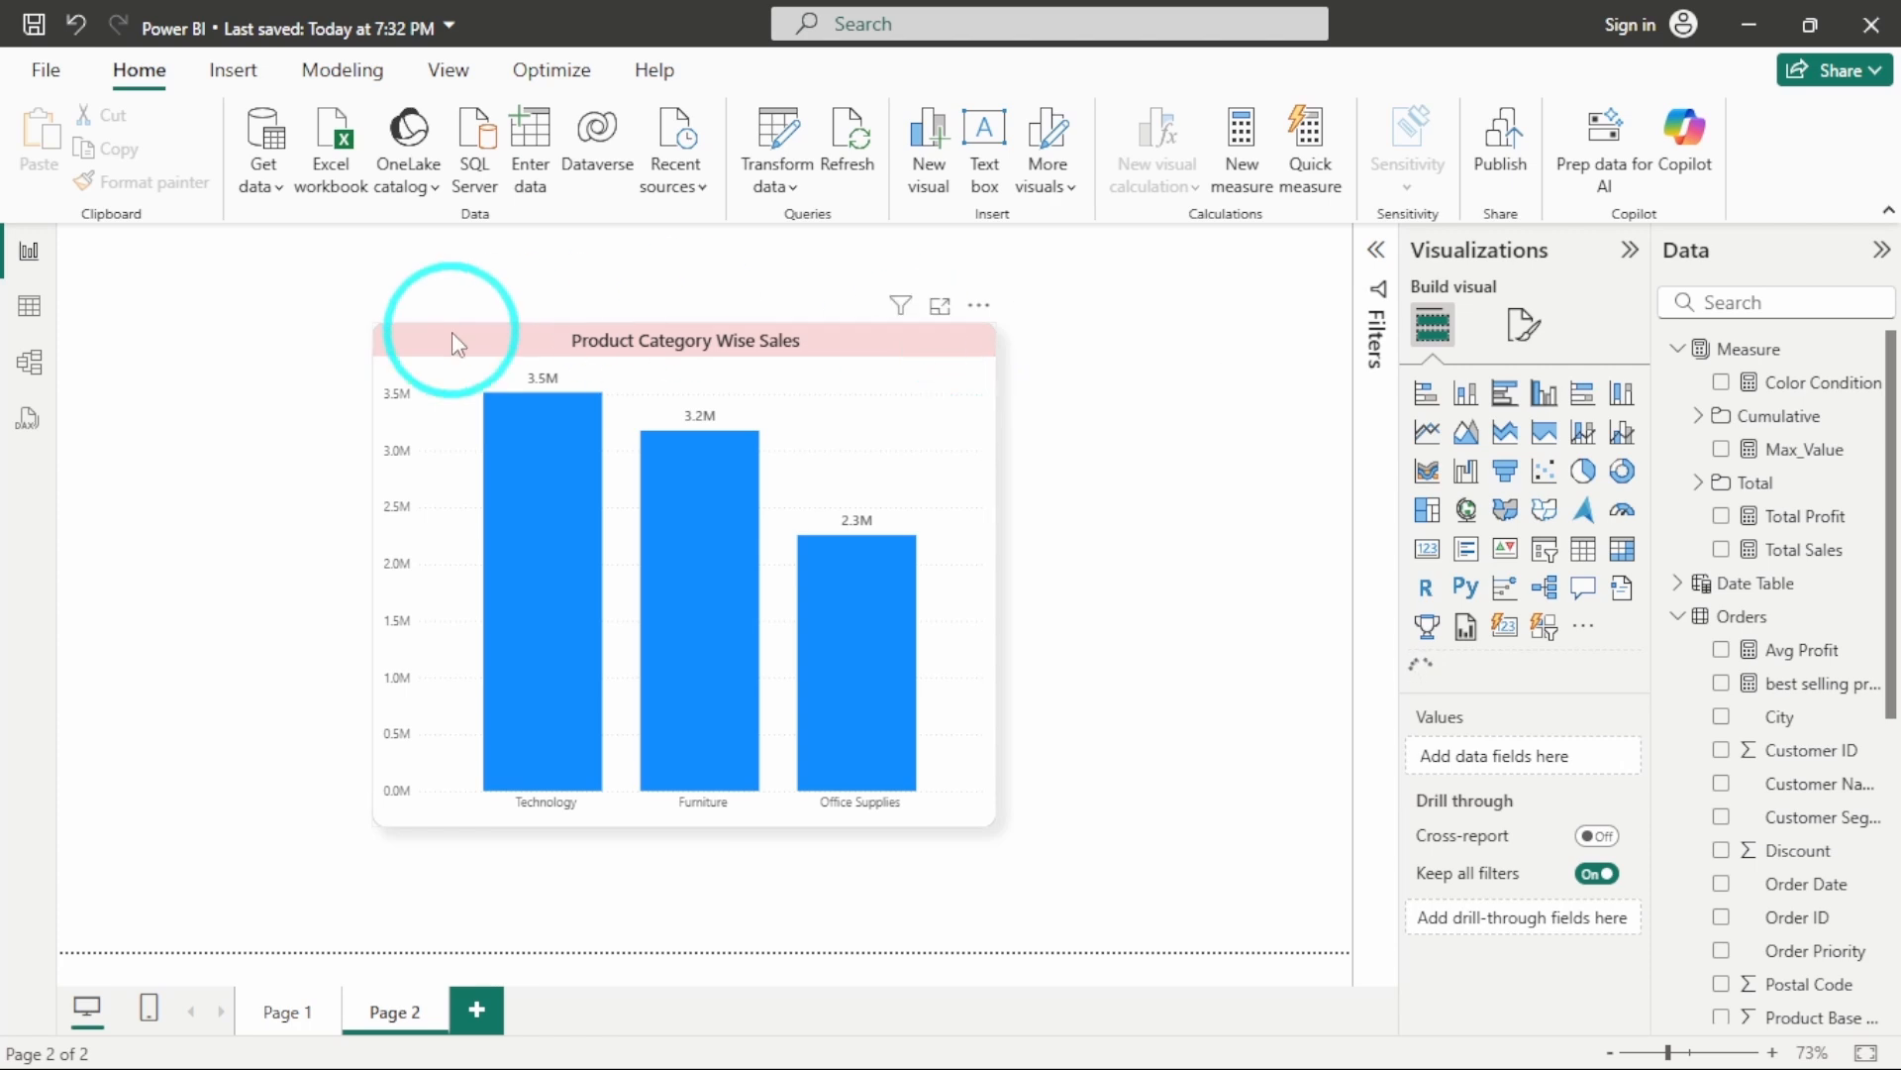
left_click(969, 364)
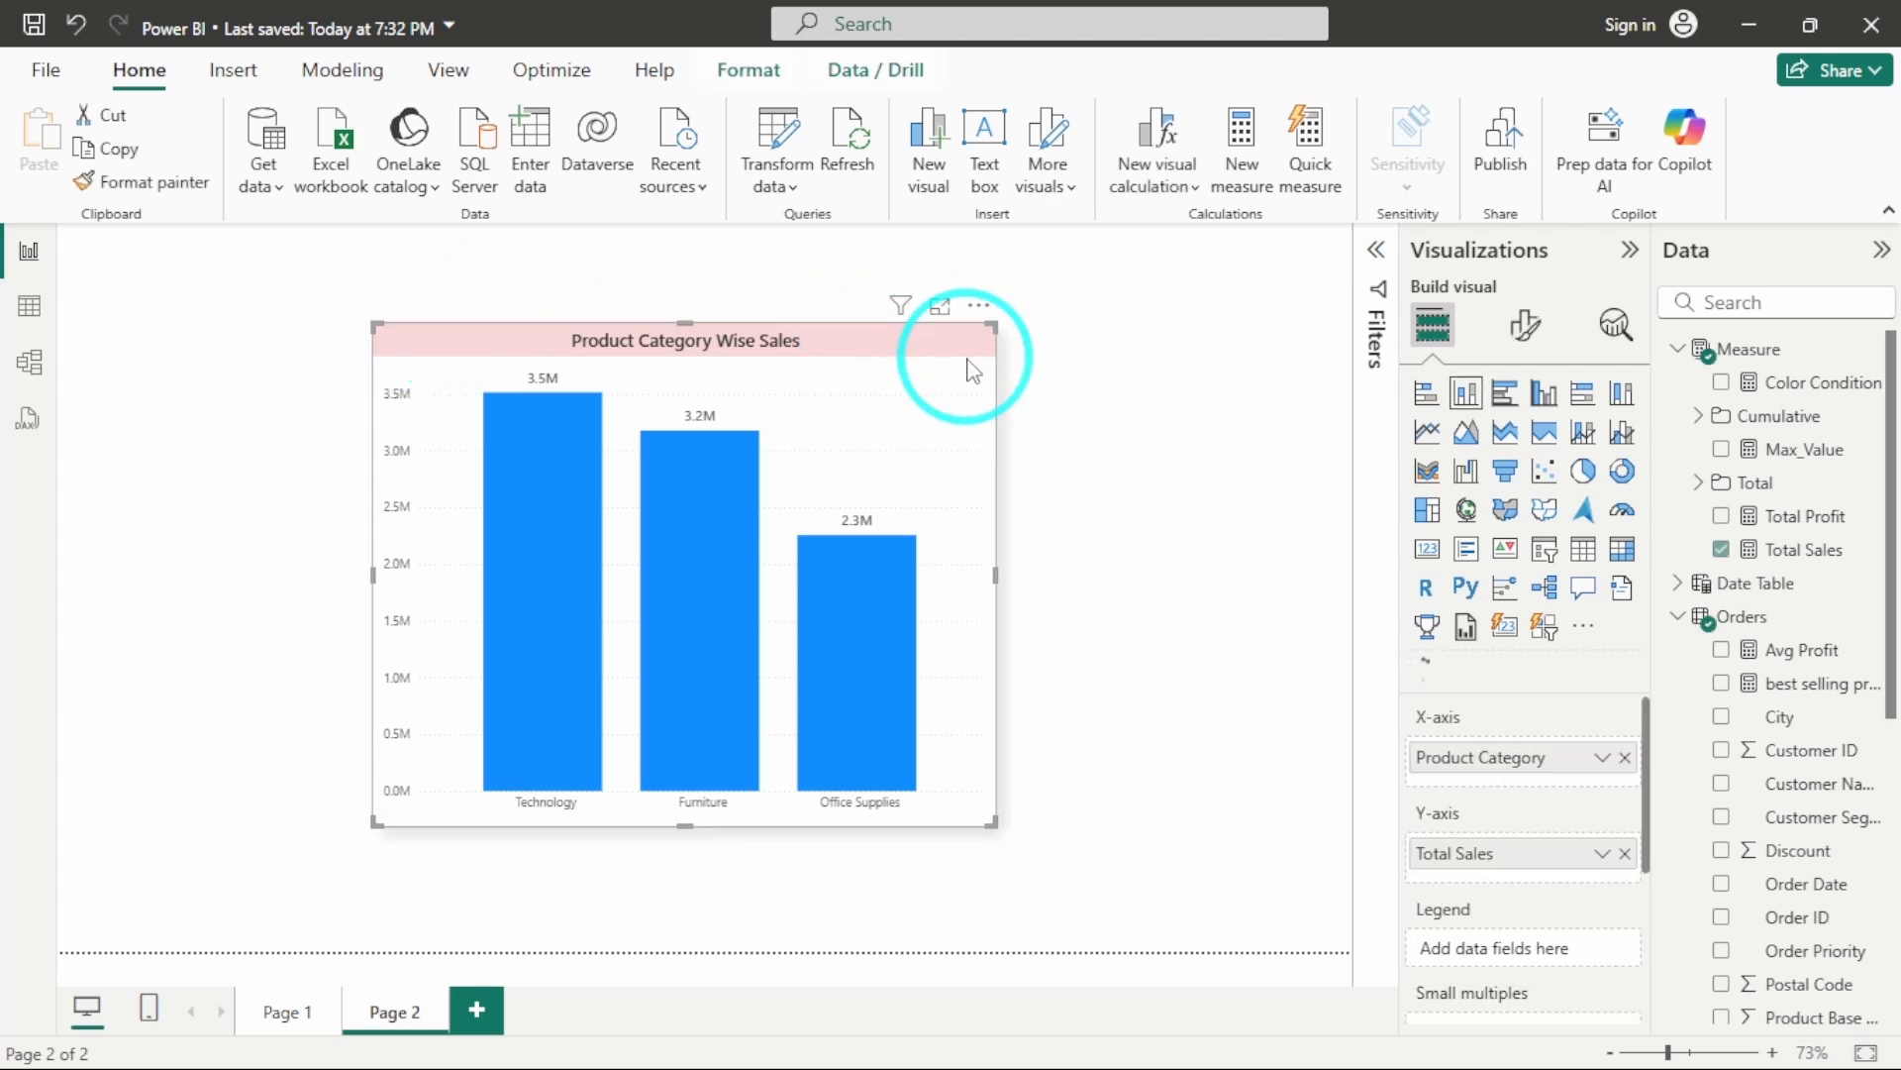
left_click(1040, 412)
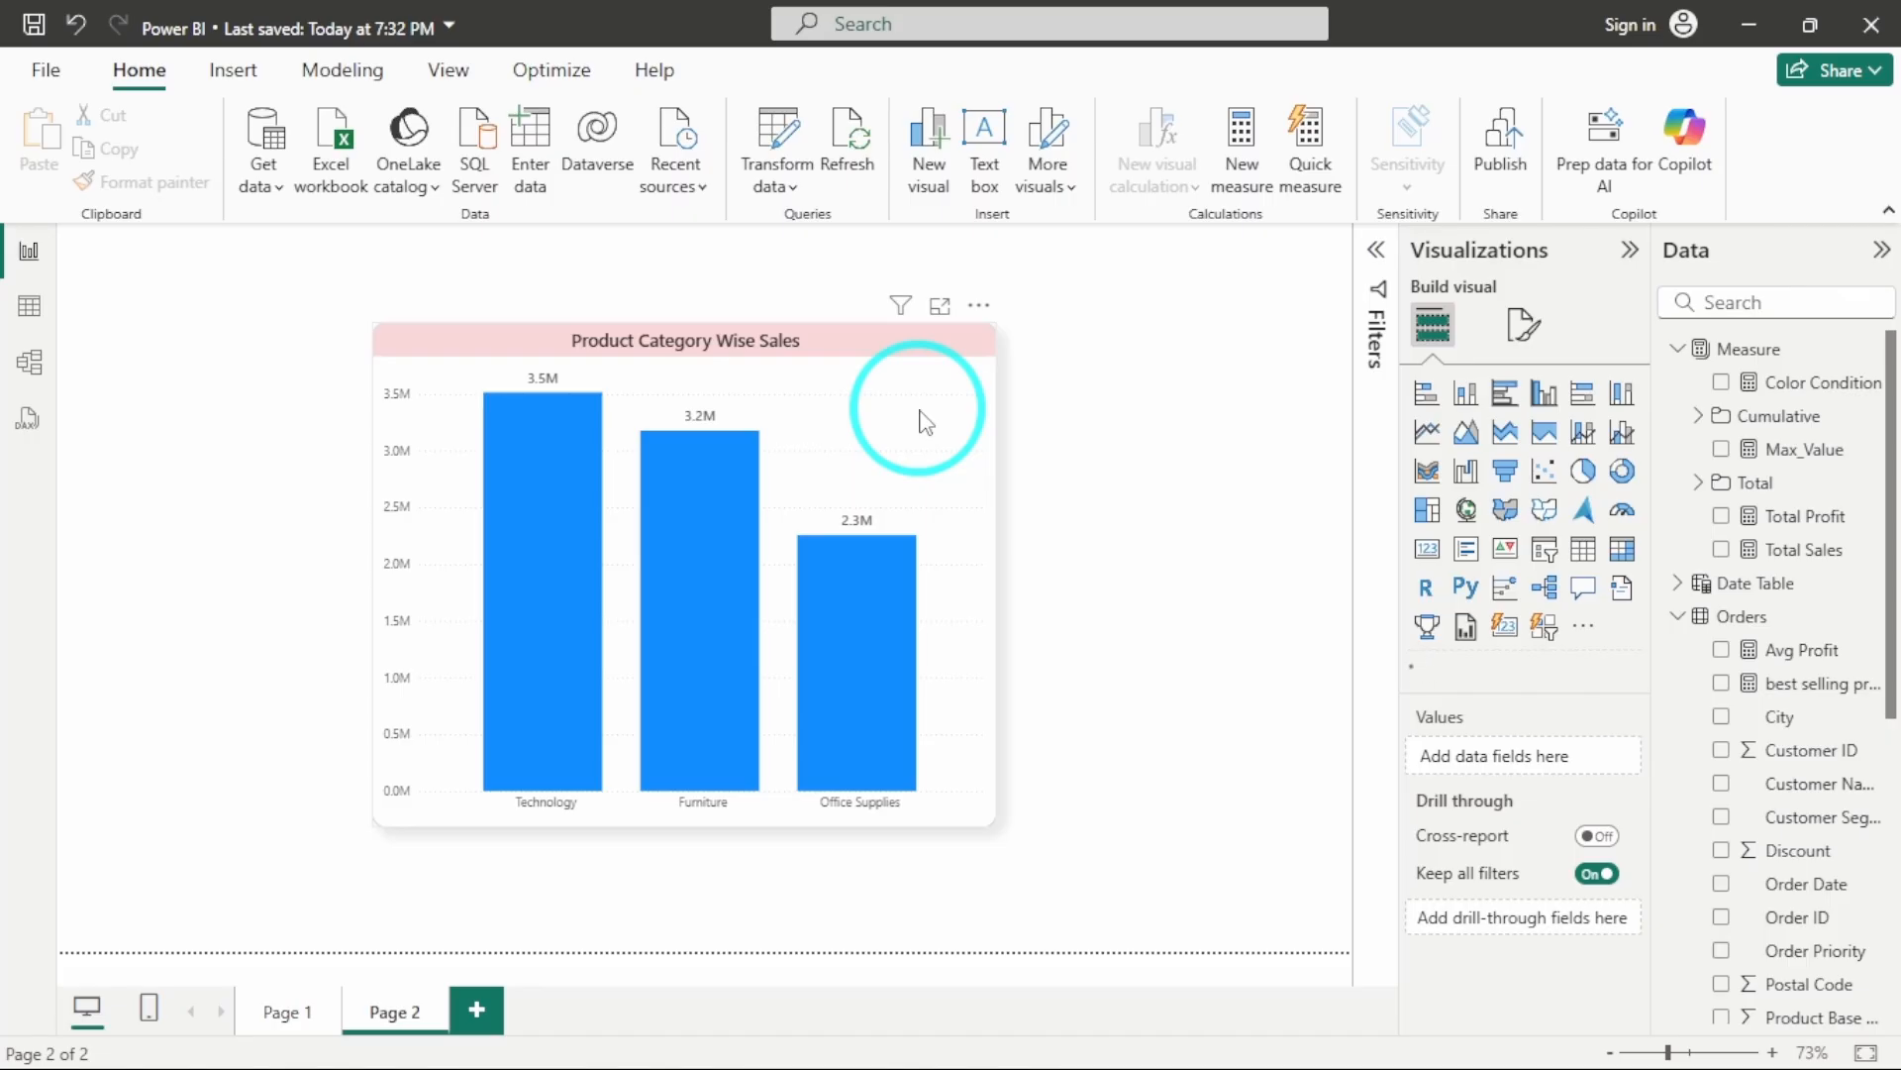
Move the Product Category Wise Sales chart near the page's upper-left corner and shrink it to about three quarters of its width
left_click(924, 422)
left_click_drag(924, 422, 646, 396)
left_click_drag(711, 798, 560, 602)
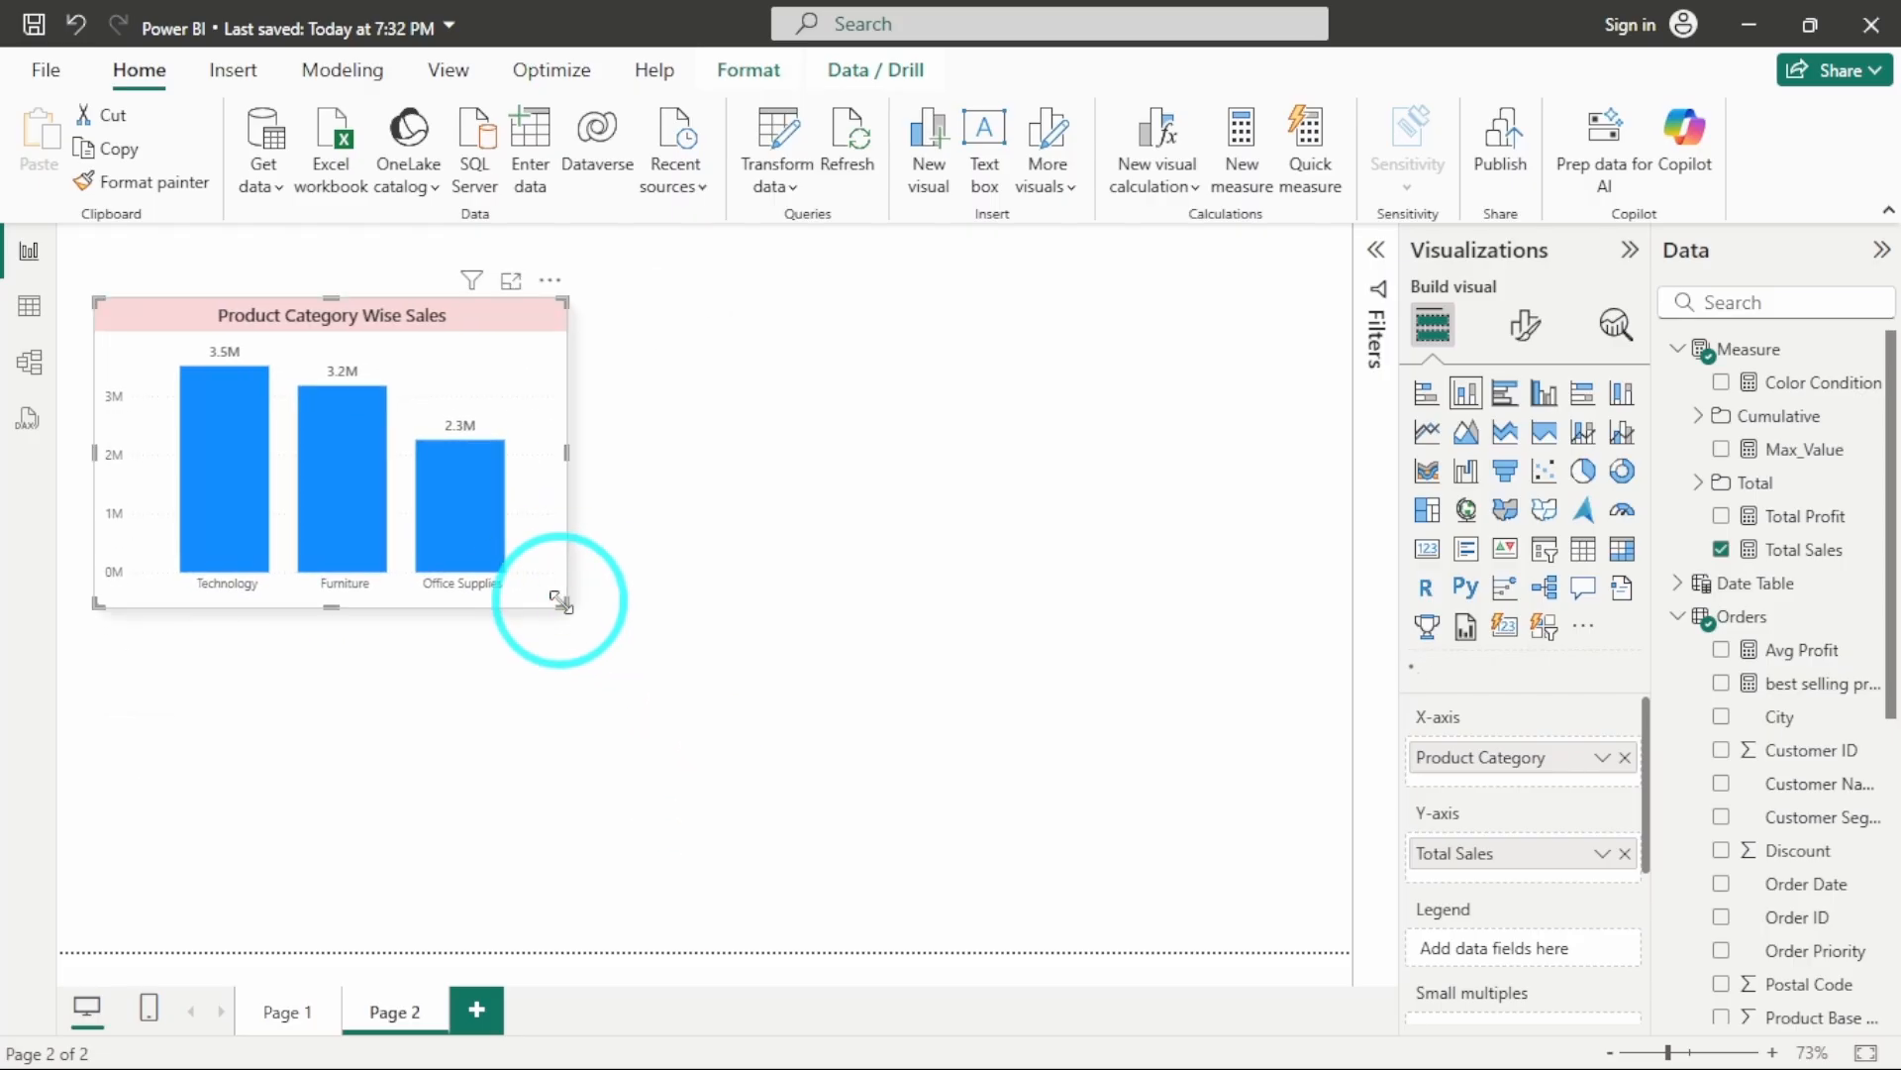
Examine the Sub-Category Wise Profit chart on Page 1 and return to Page 2
left_click(425, 820)
left_click(297, 1010)
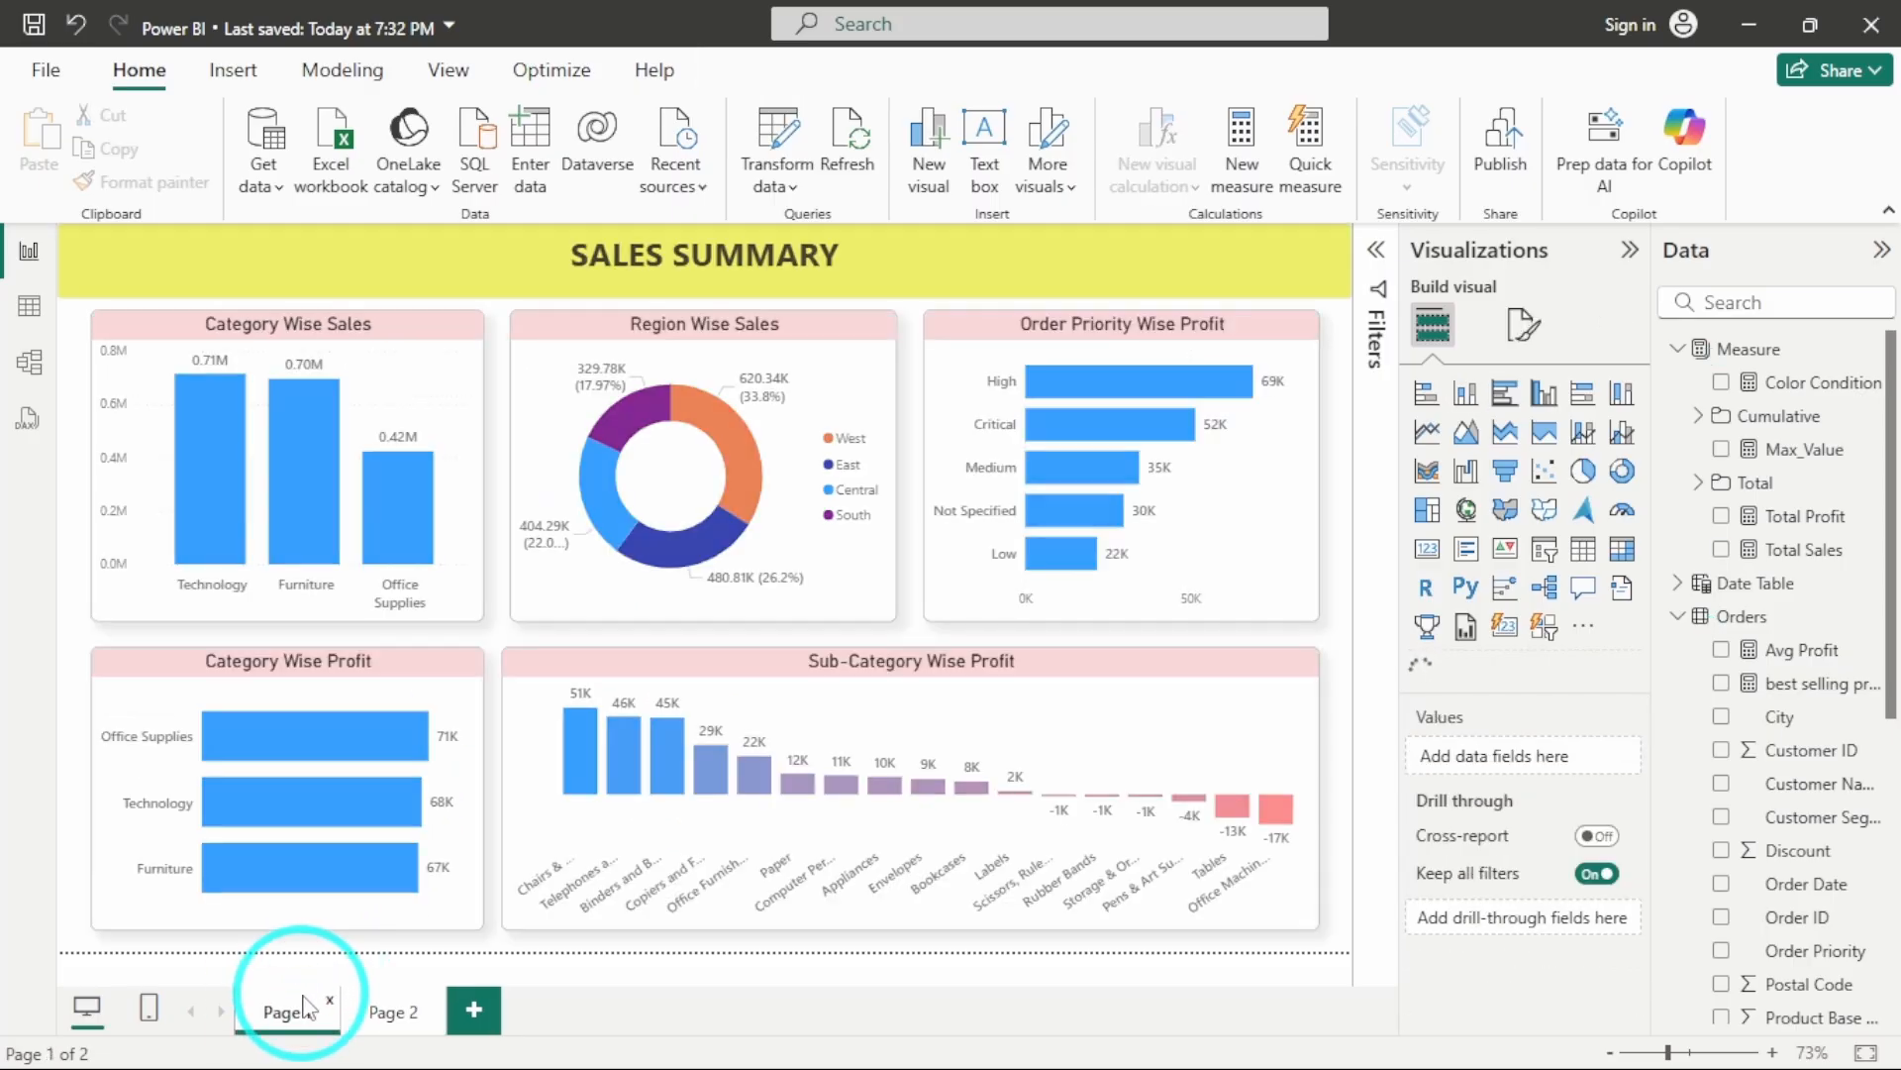
left_click(979, 682)
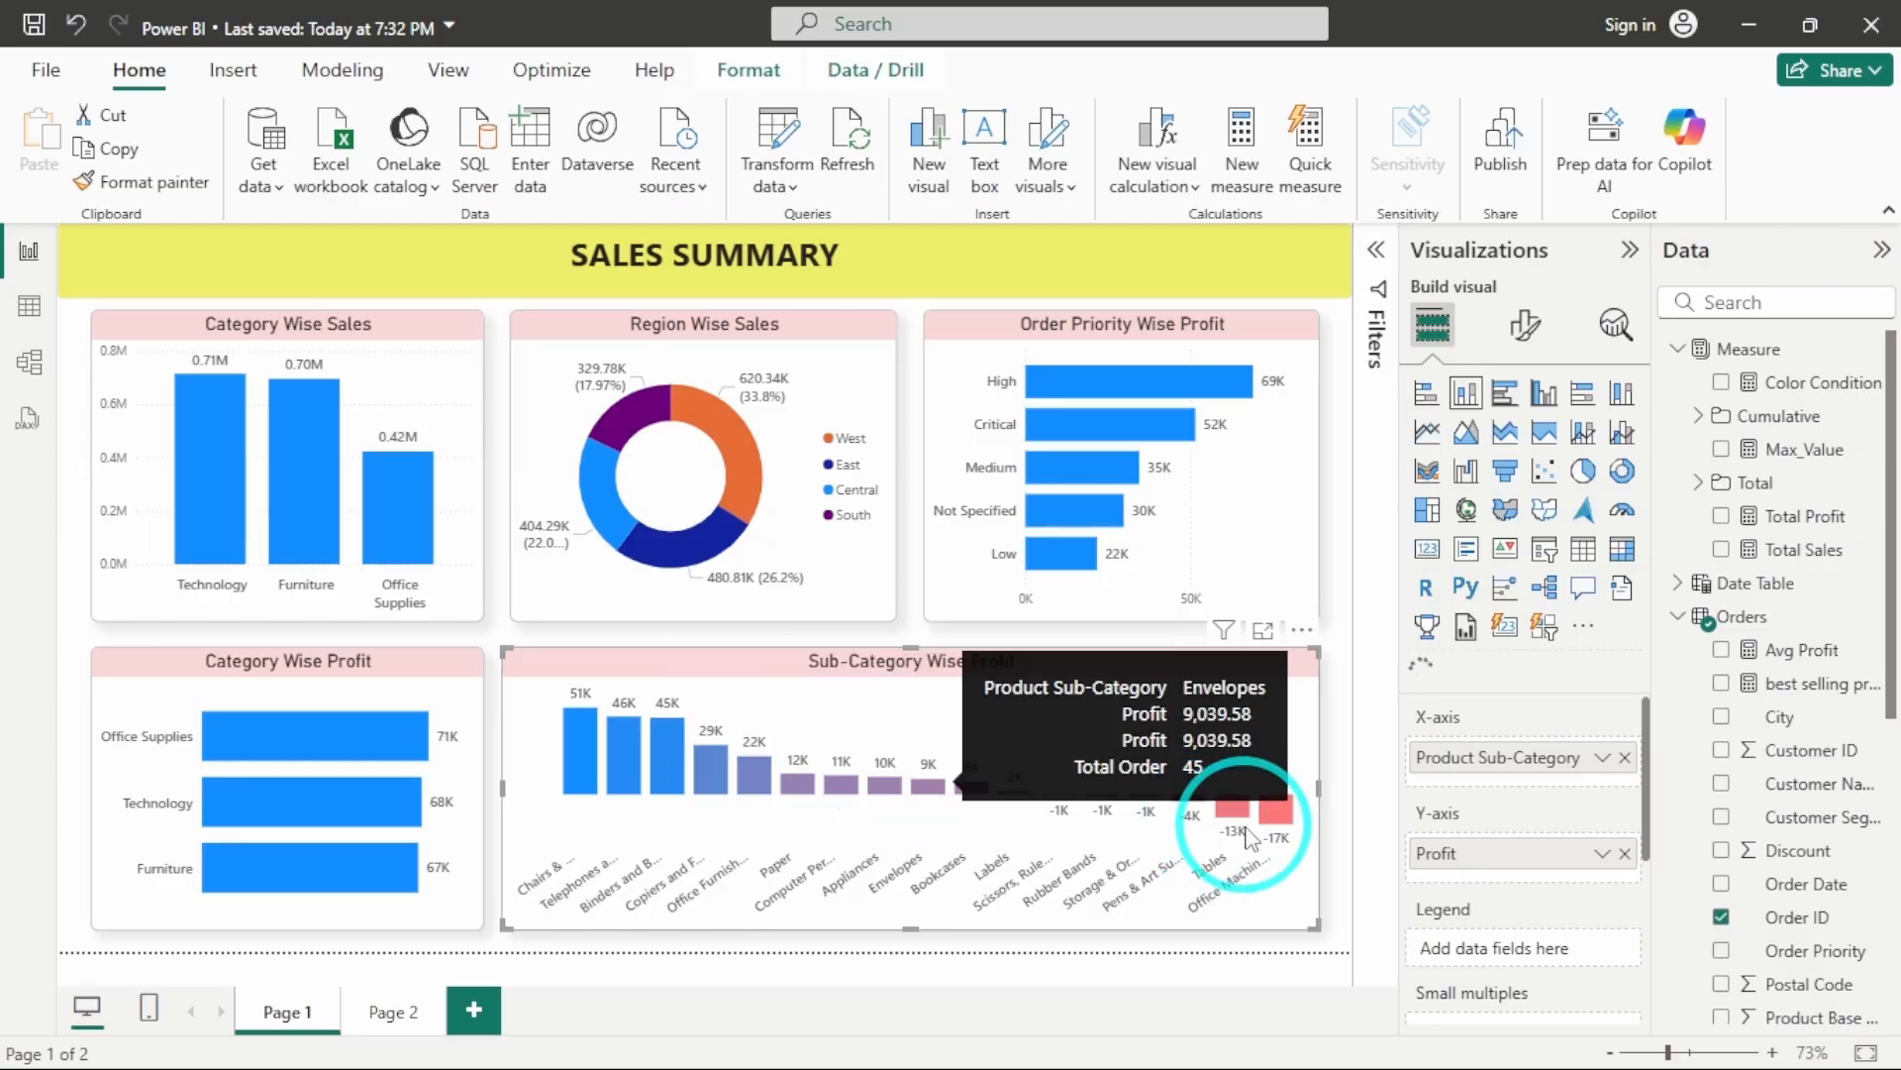
left_click(392, 1008)
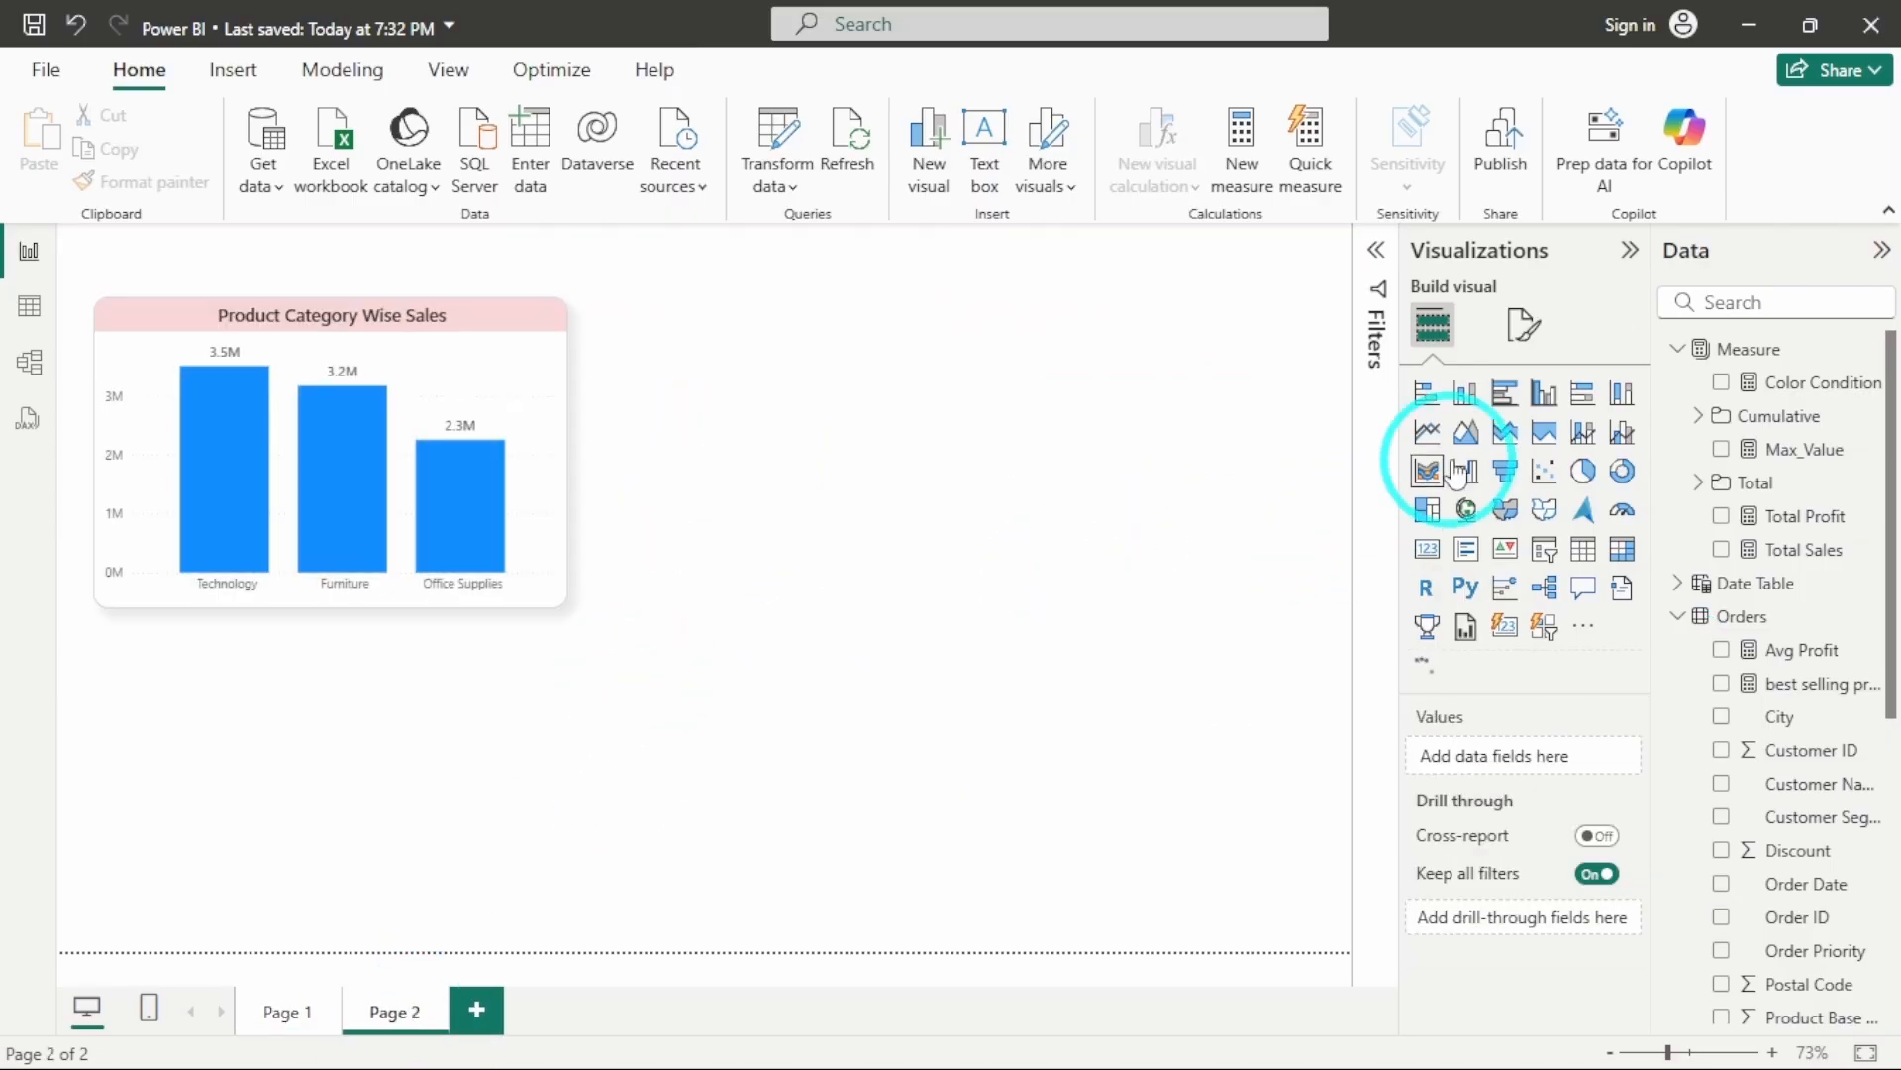
Insert a stacked column chart below the Product Category Wise Sales chart and widen it across nearly the full page
left_click(1468, 396)
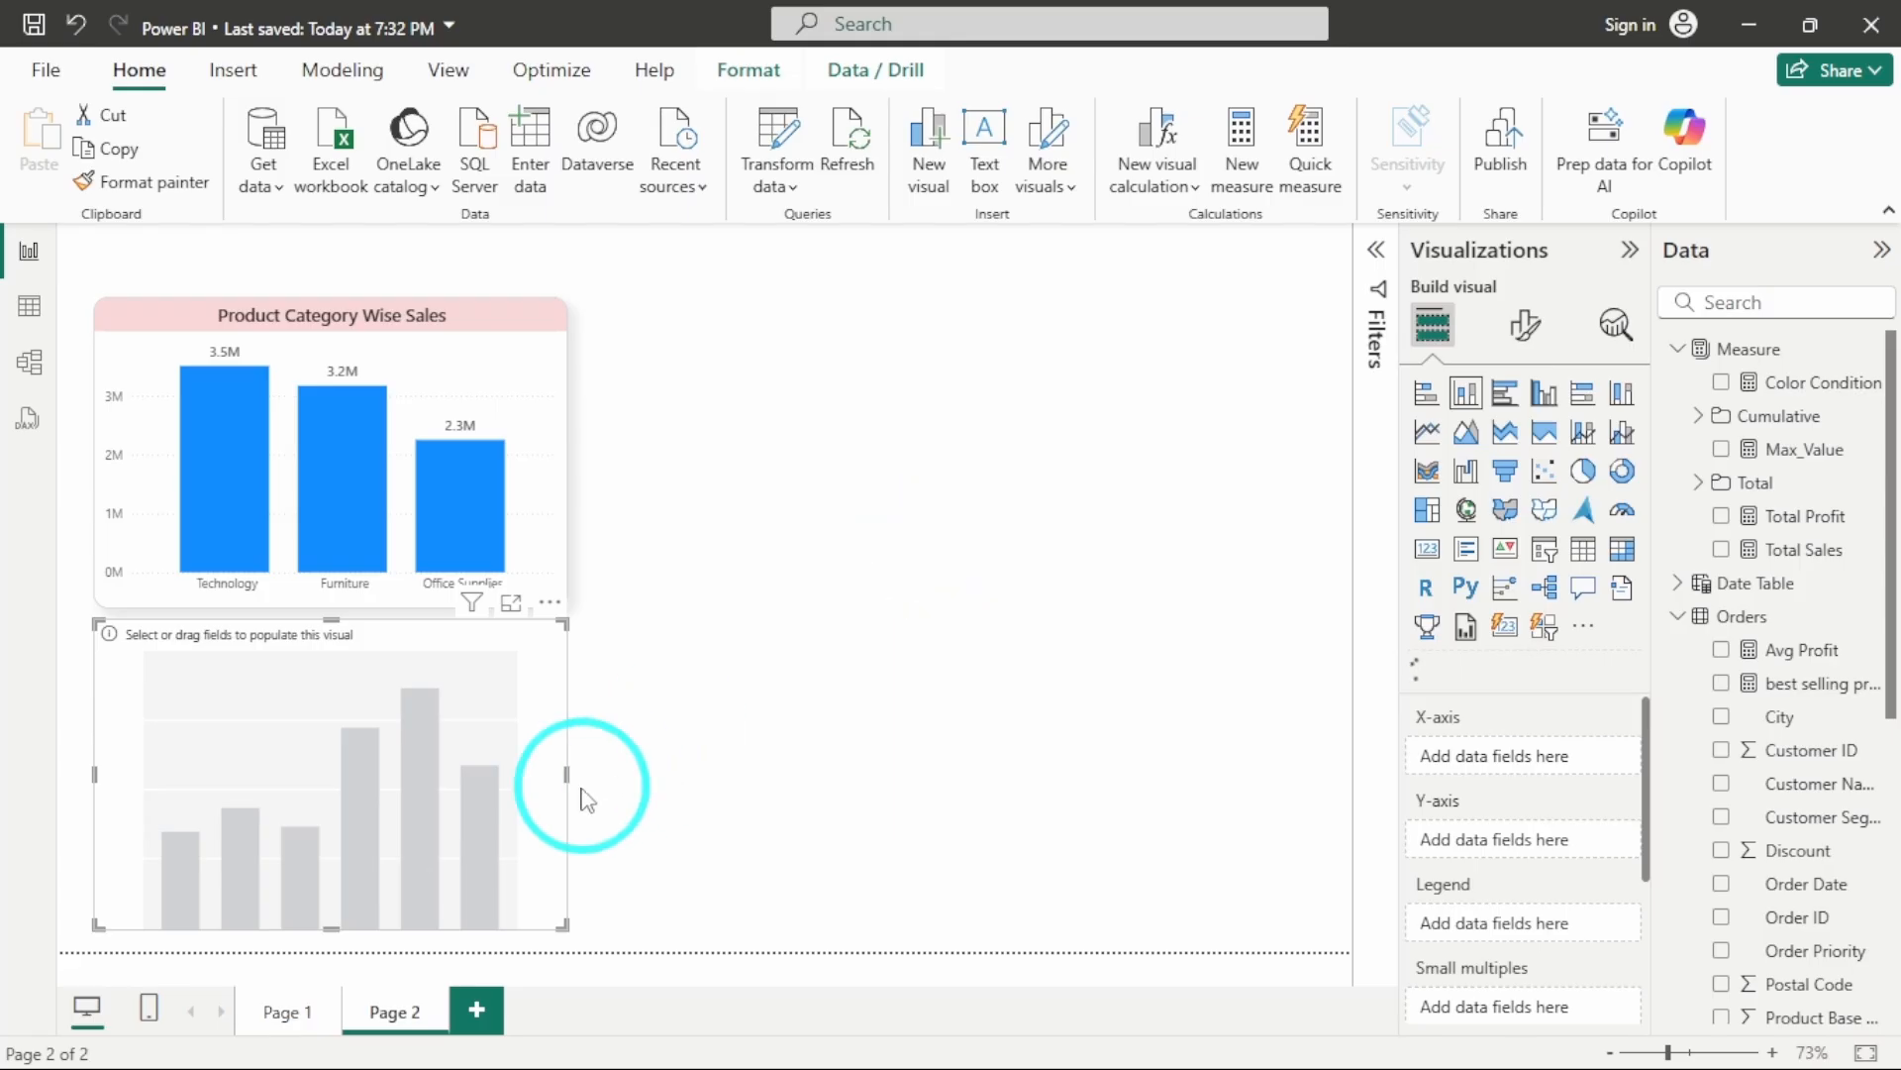
left_click_drag(566, 772, 1273, 793)
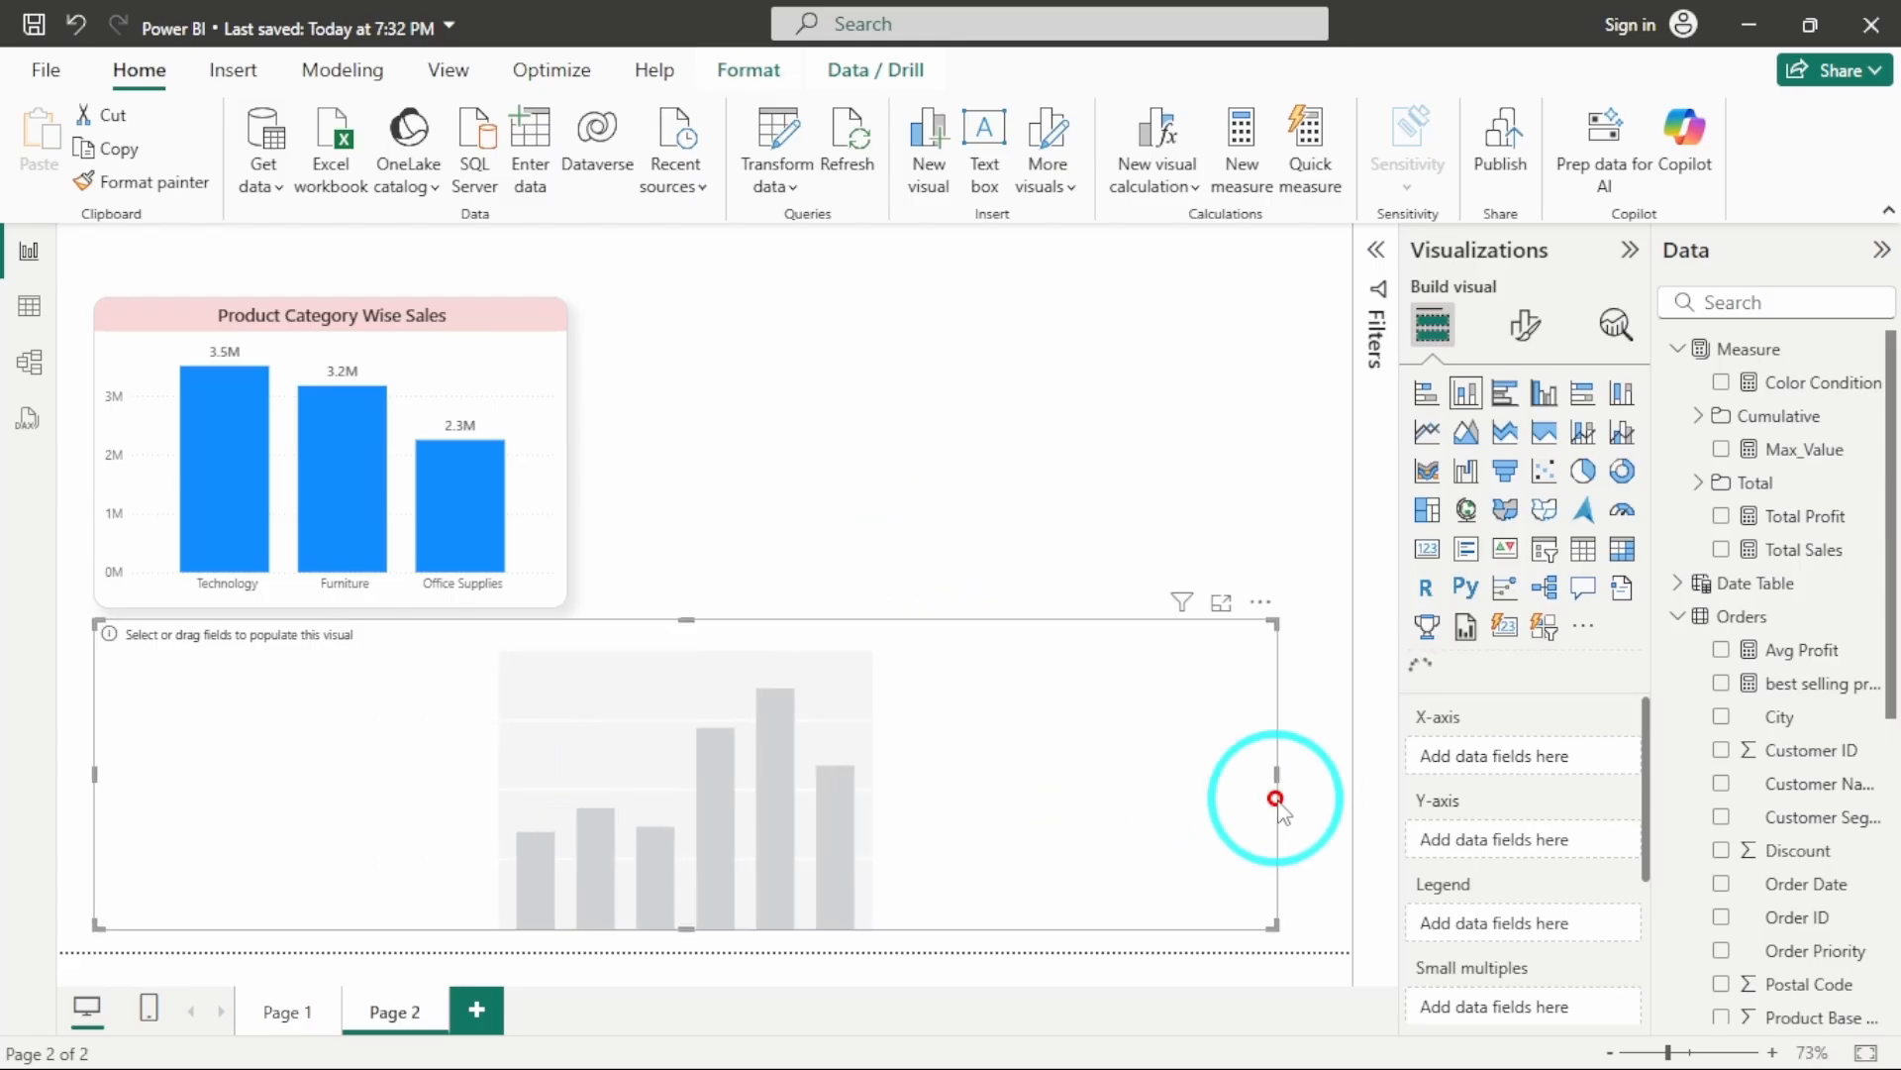
left_click_drag(897, 774, 931, 787)
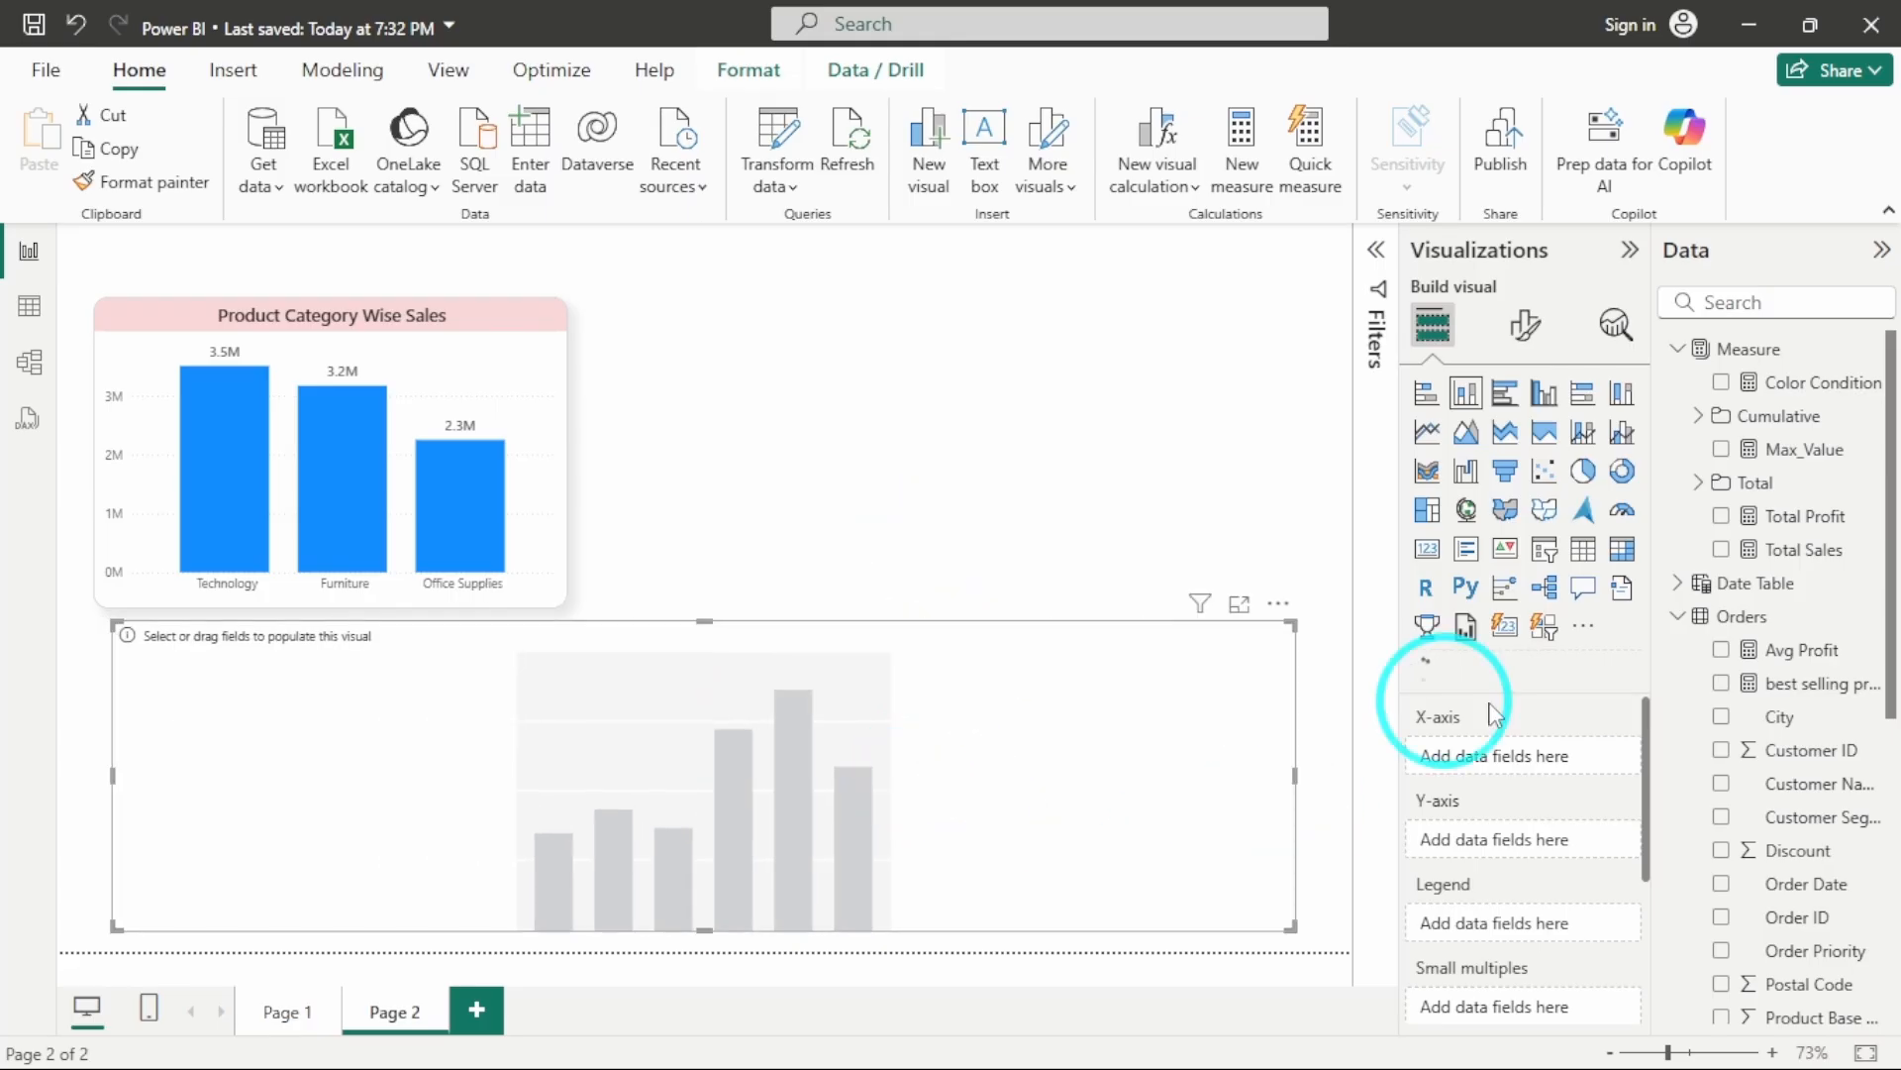
Assign Product Sub-Category to the new chart's X-axis and the Total Profit measure to its Y-axis
scroll(1629, 763, "down", 3)
scroll(1846, 785, "down", 8)
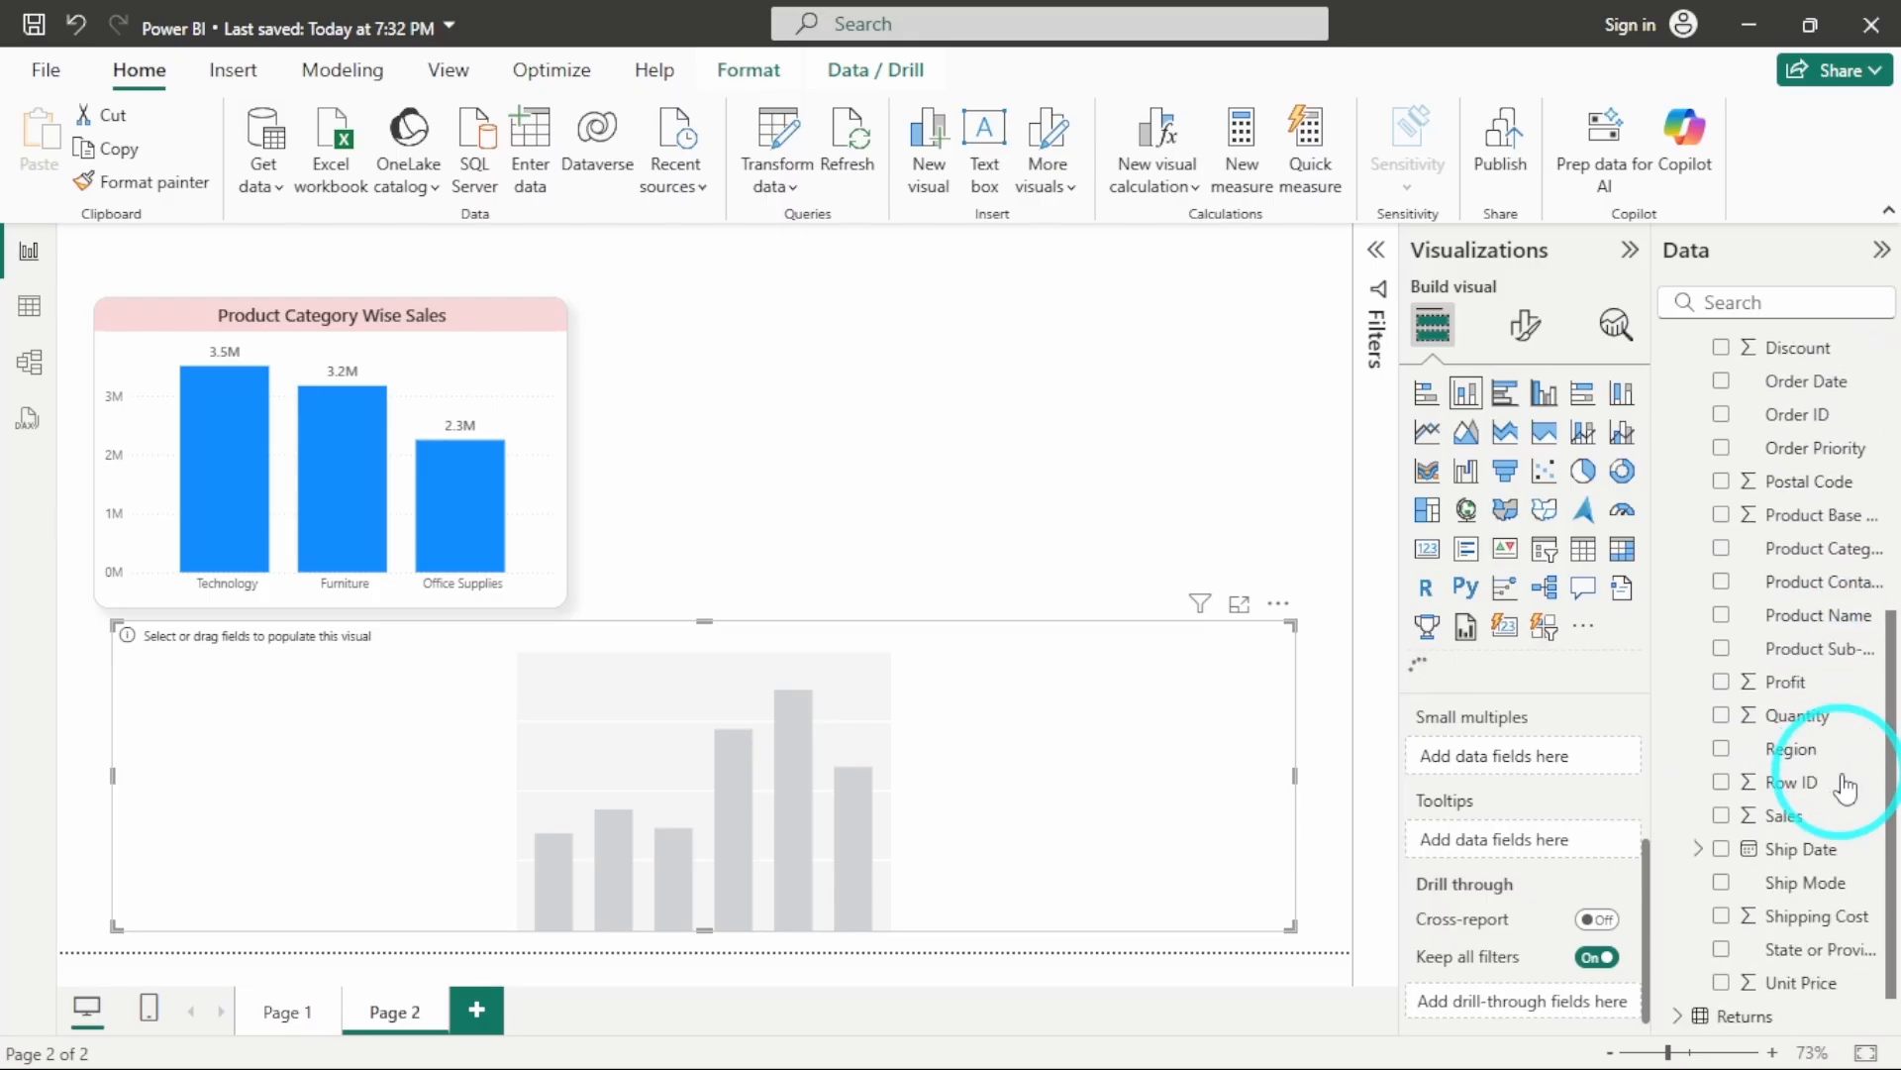
scroll(1533, 837, "up", 3)
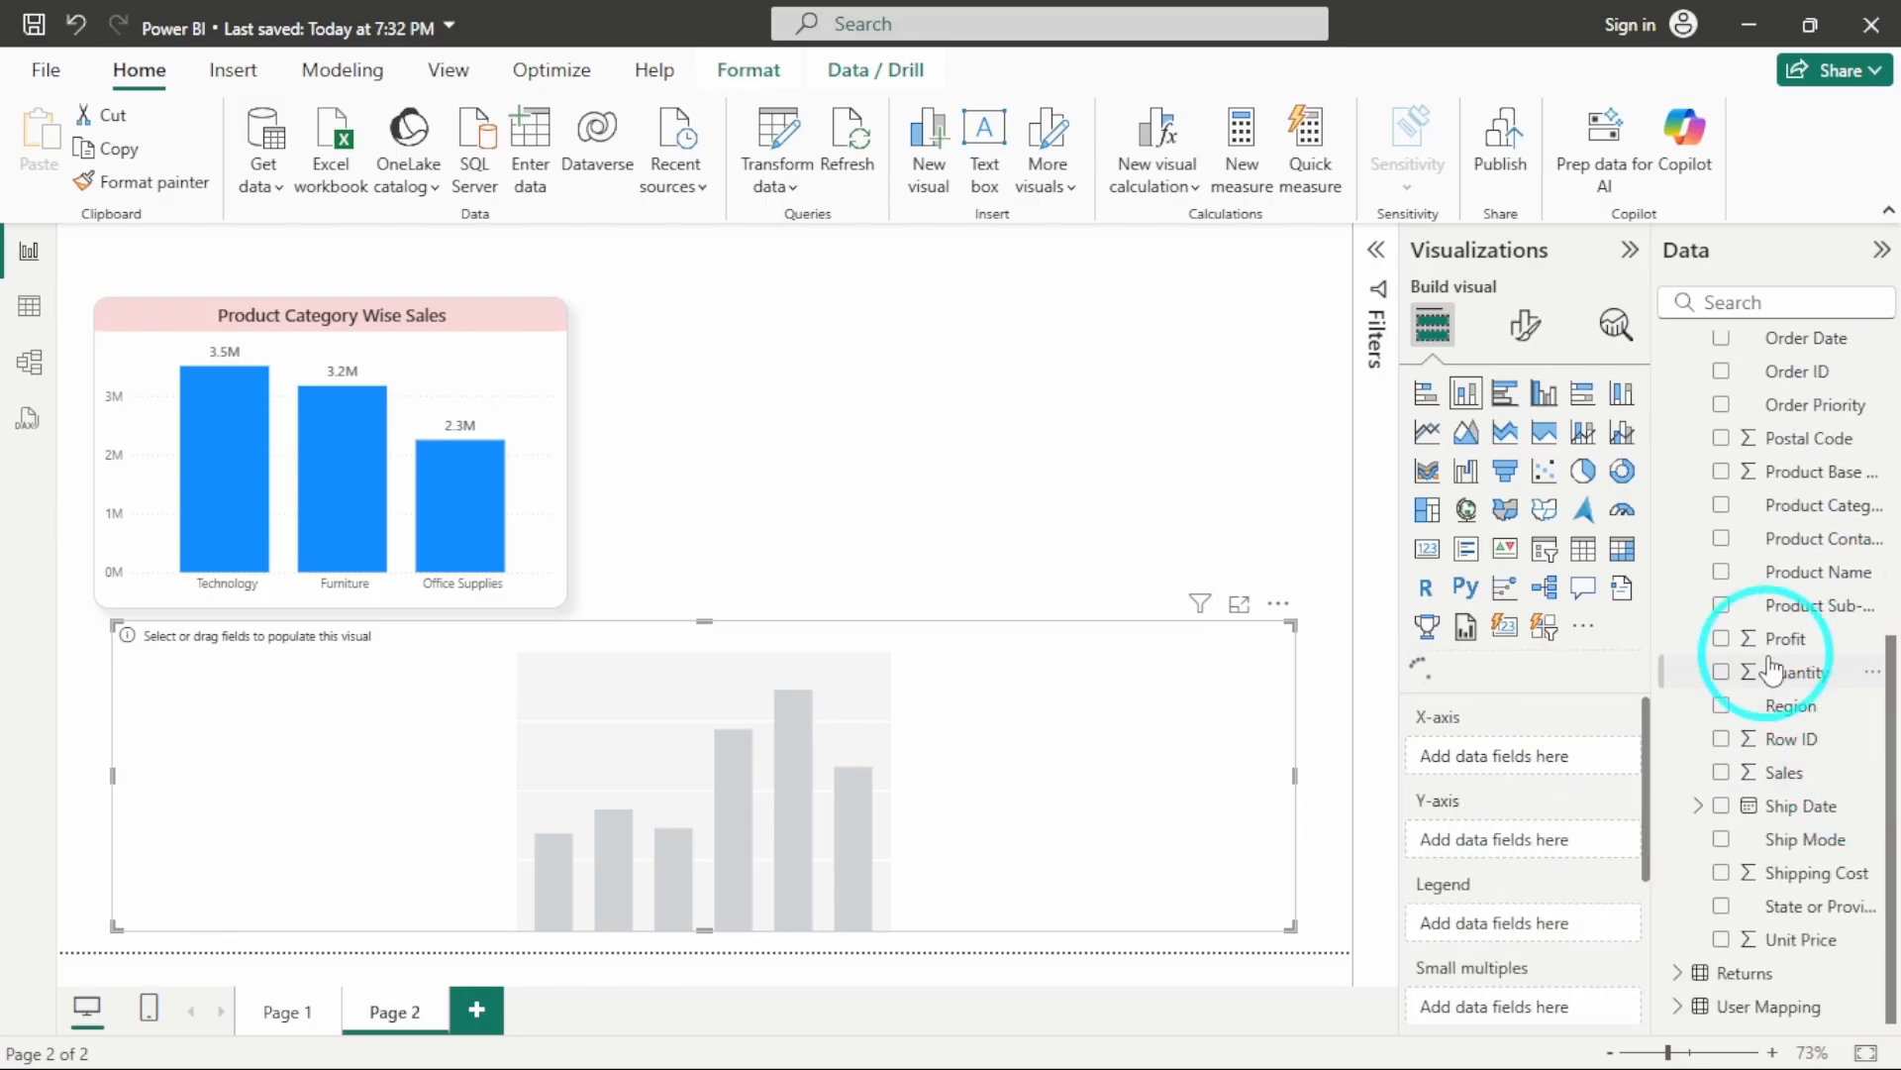
scroll(1773, 653, "up", 2)
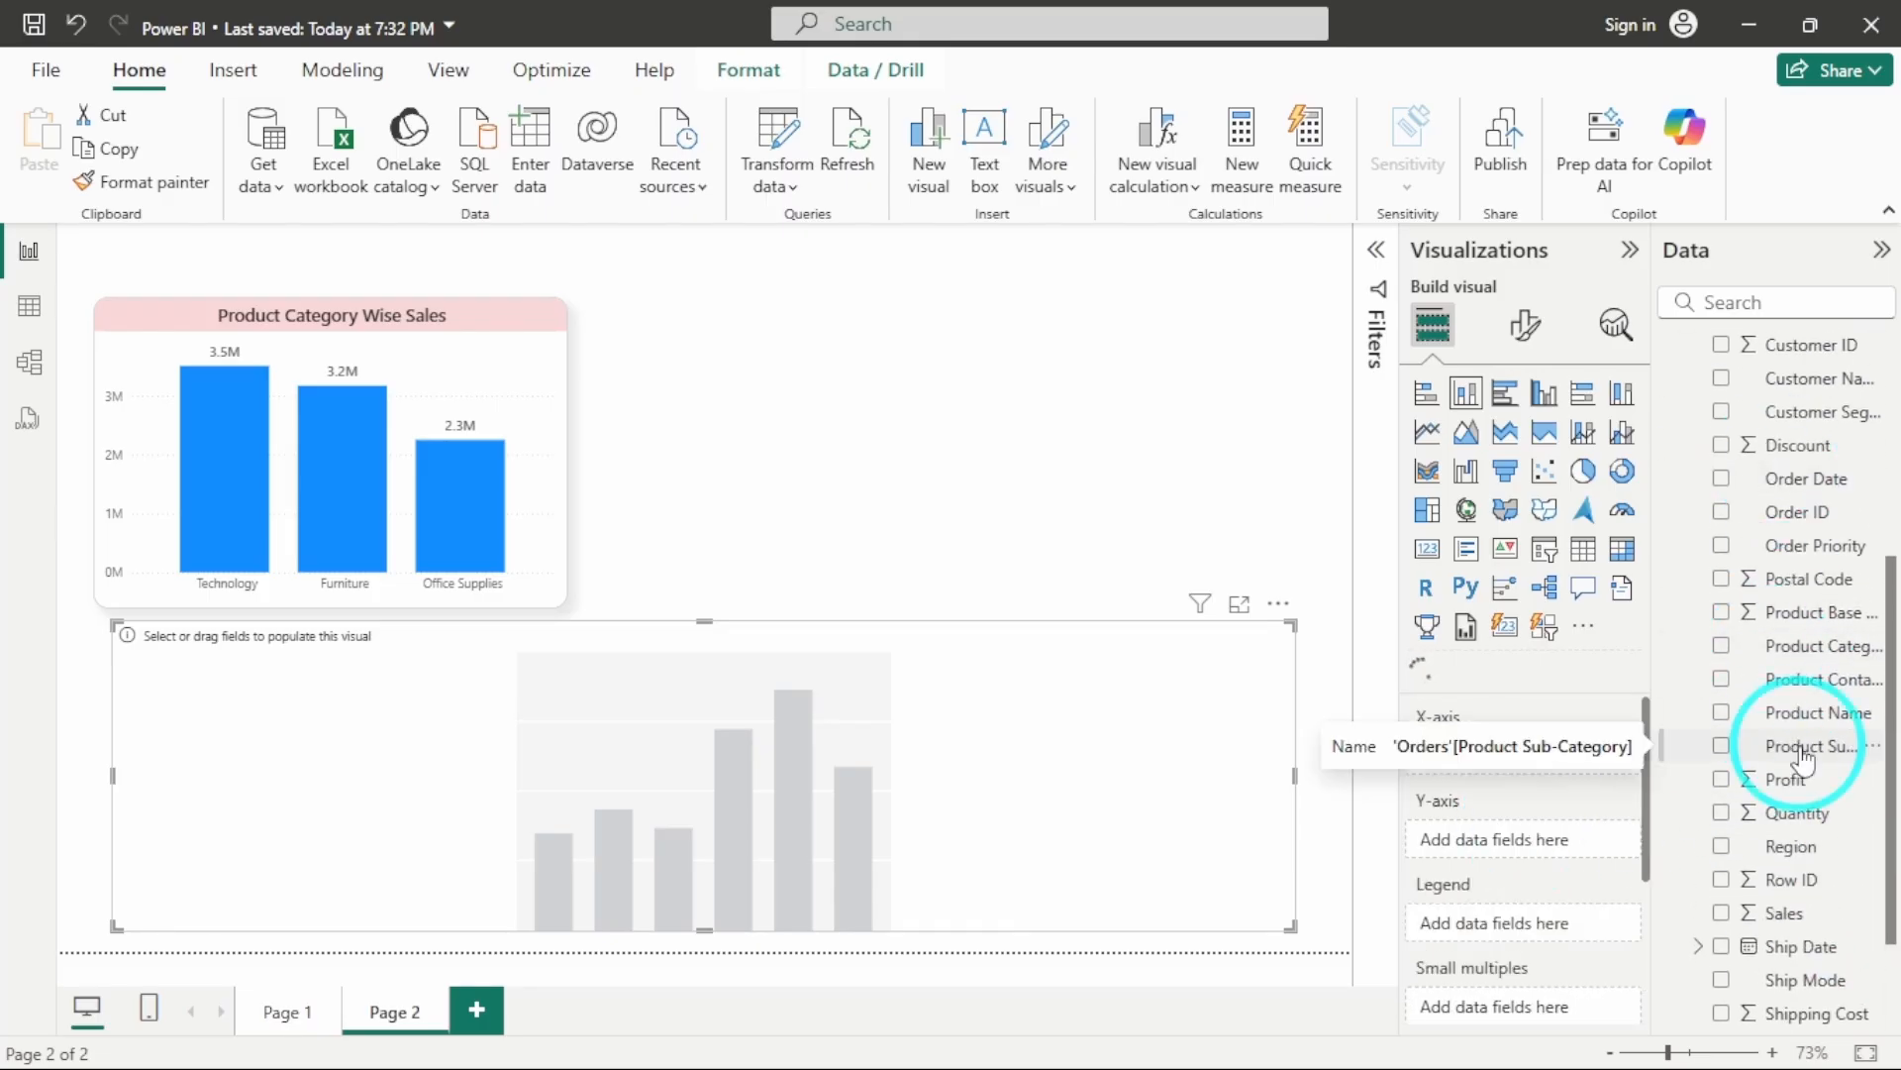
left_click_drag(1783, 746, 1517, 753)
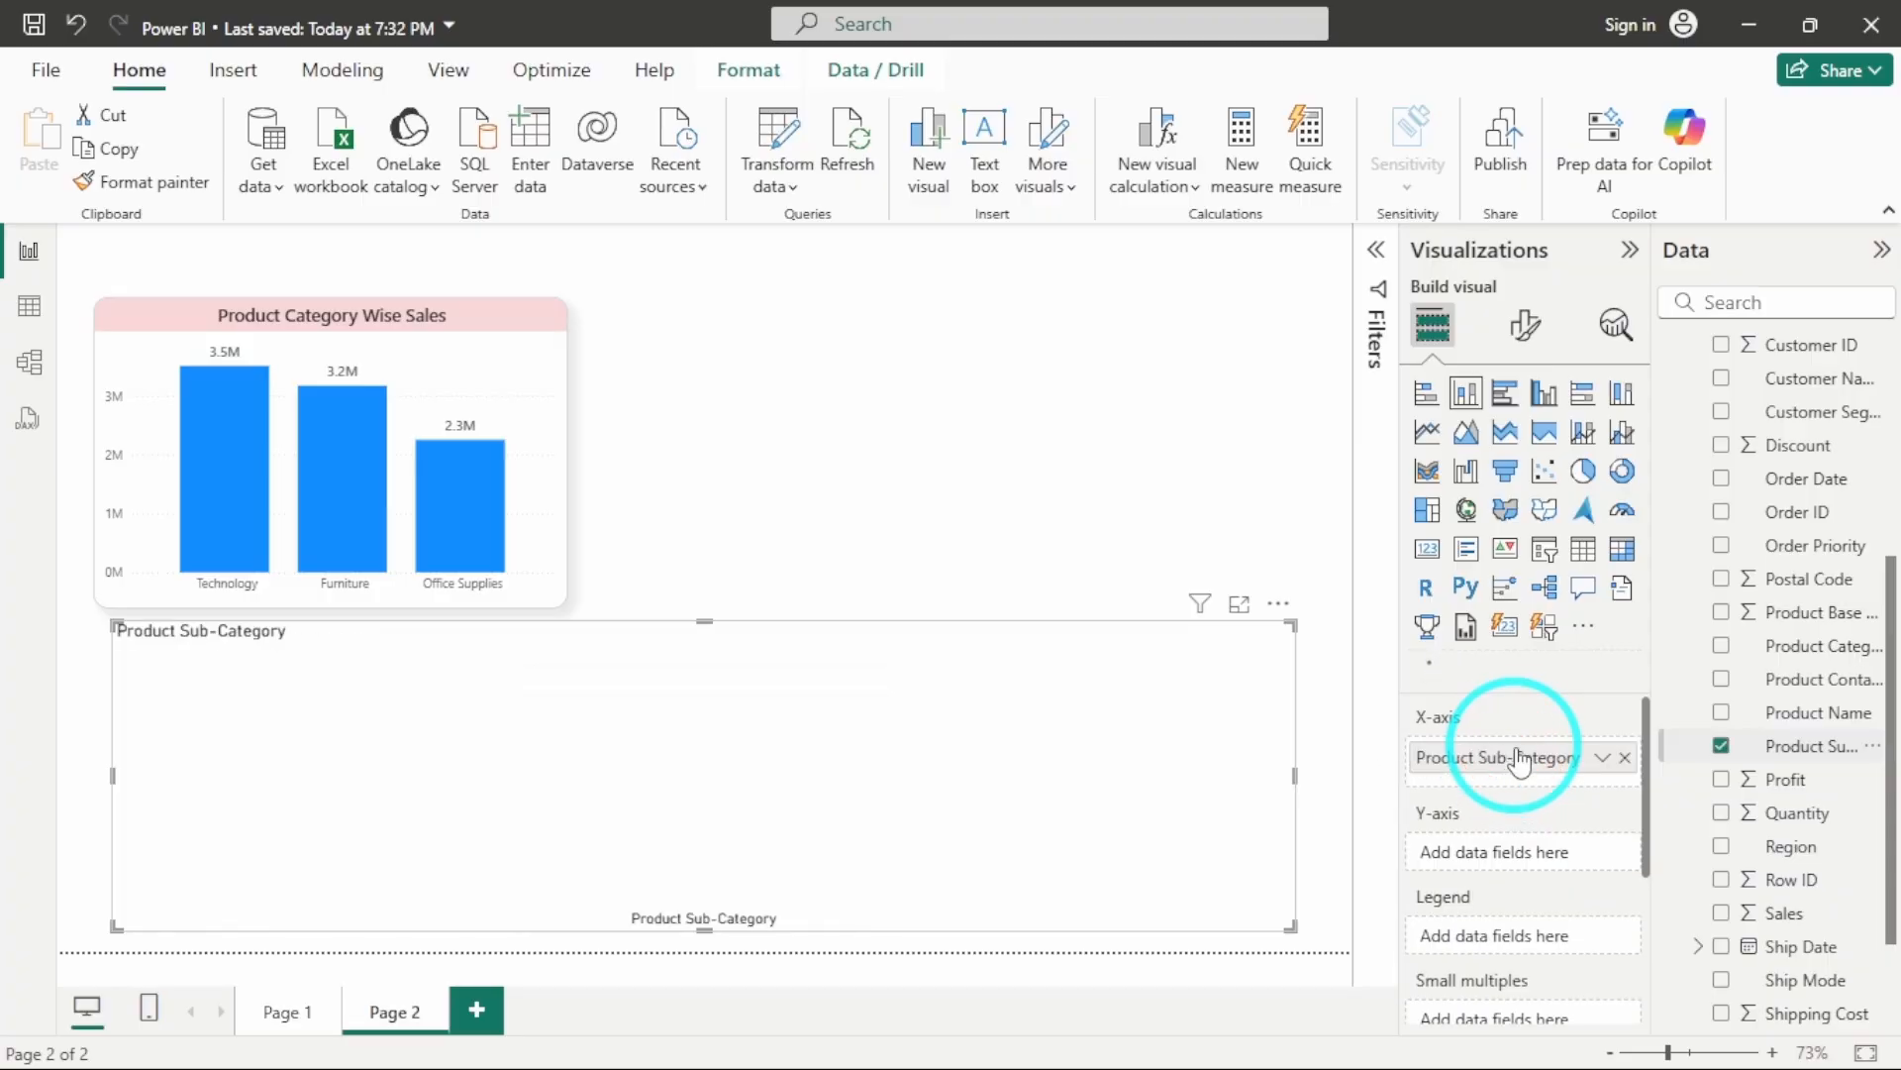
scroll(1773, 584, "up", 5)
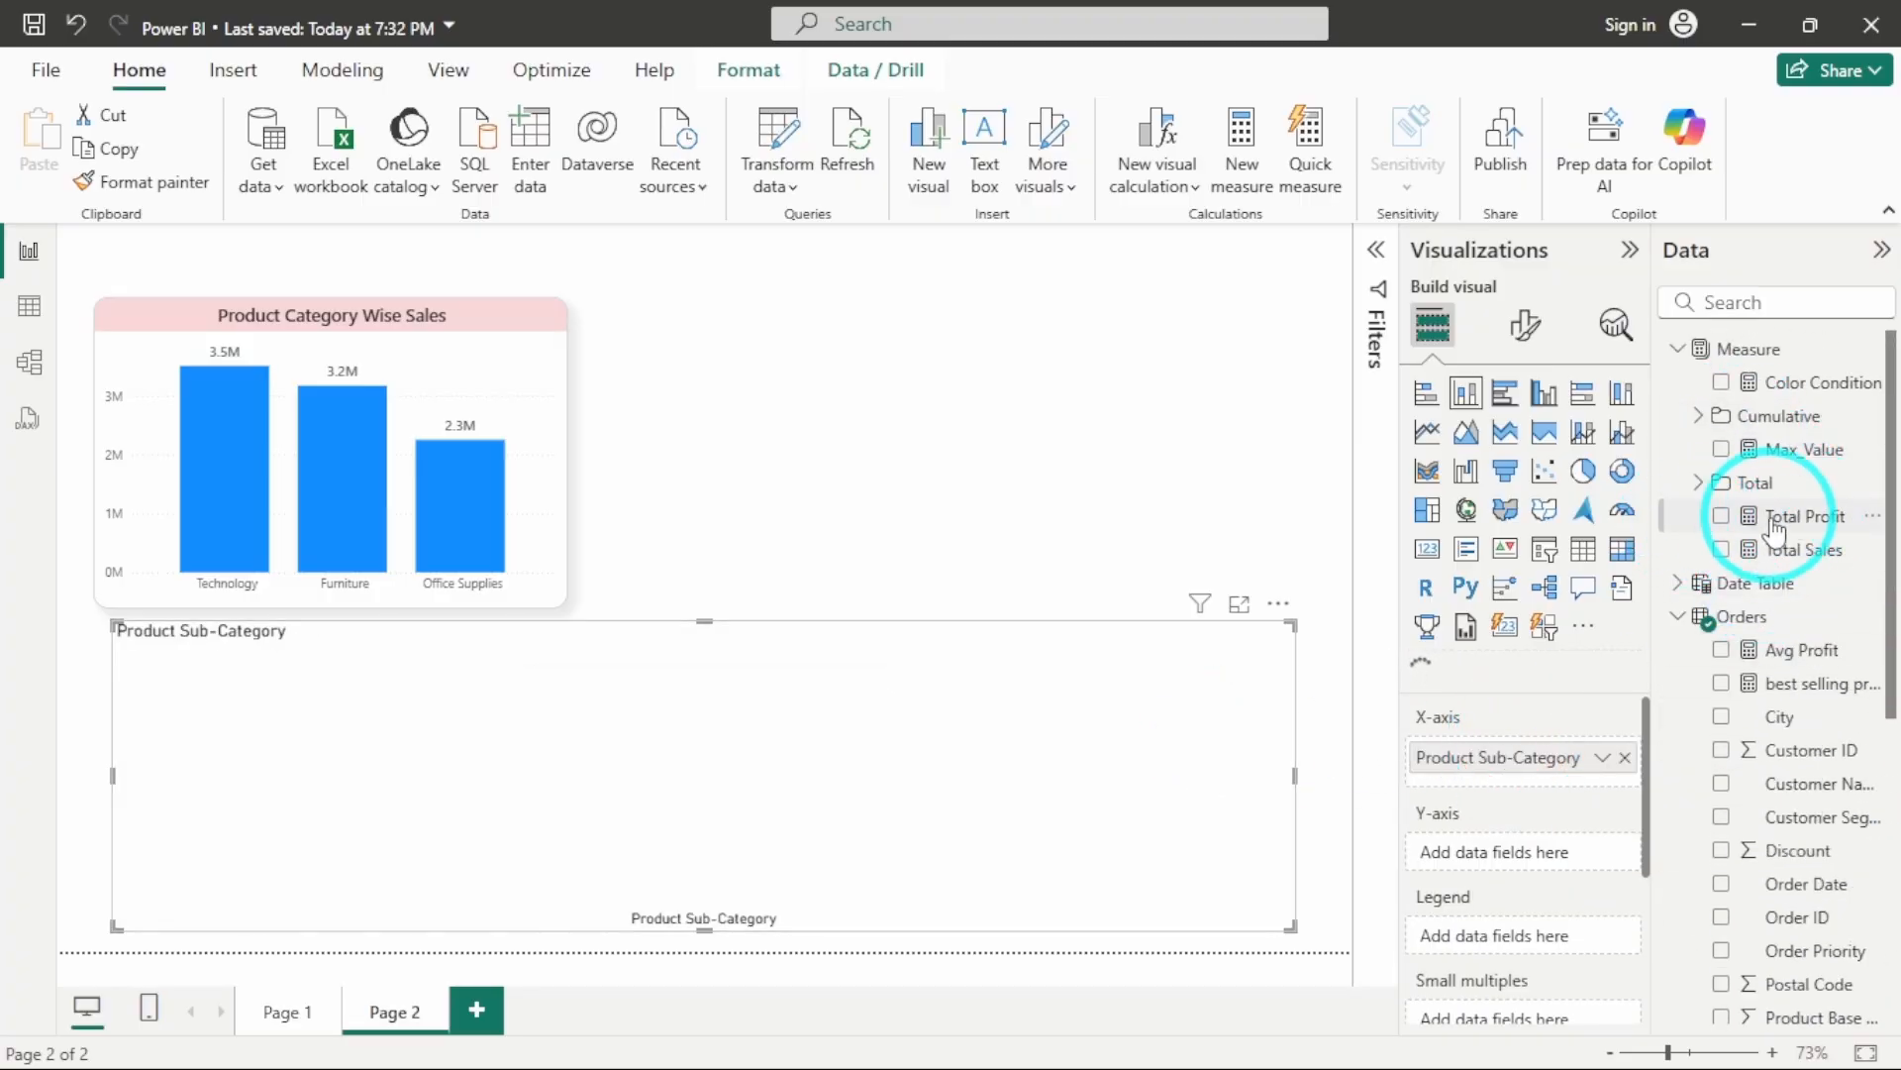
left_click_drag(1774, 531, 1501, 853)
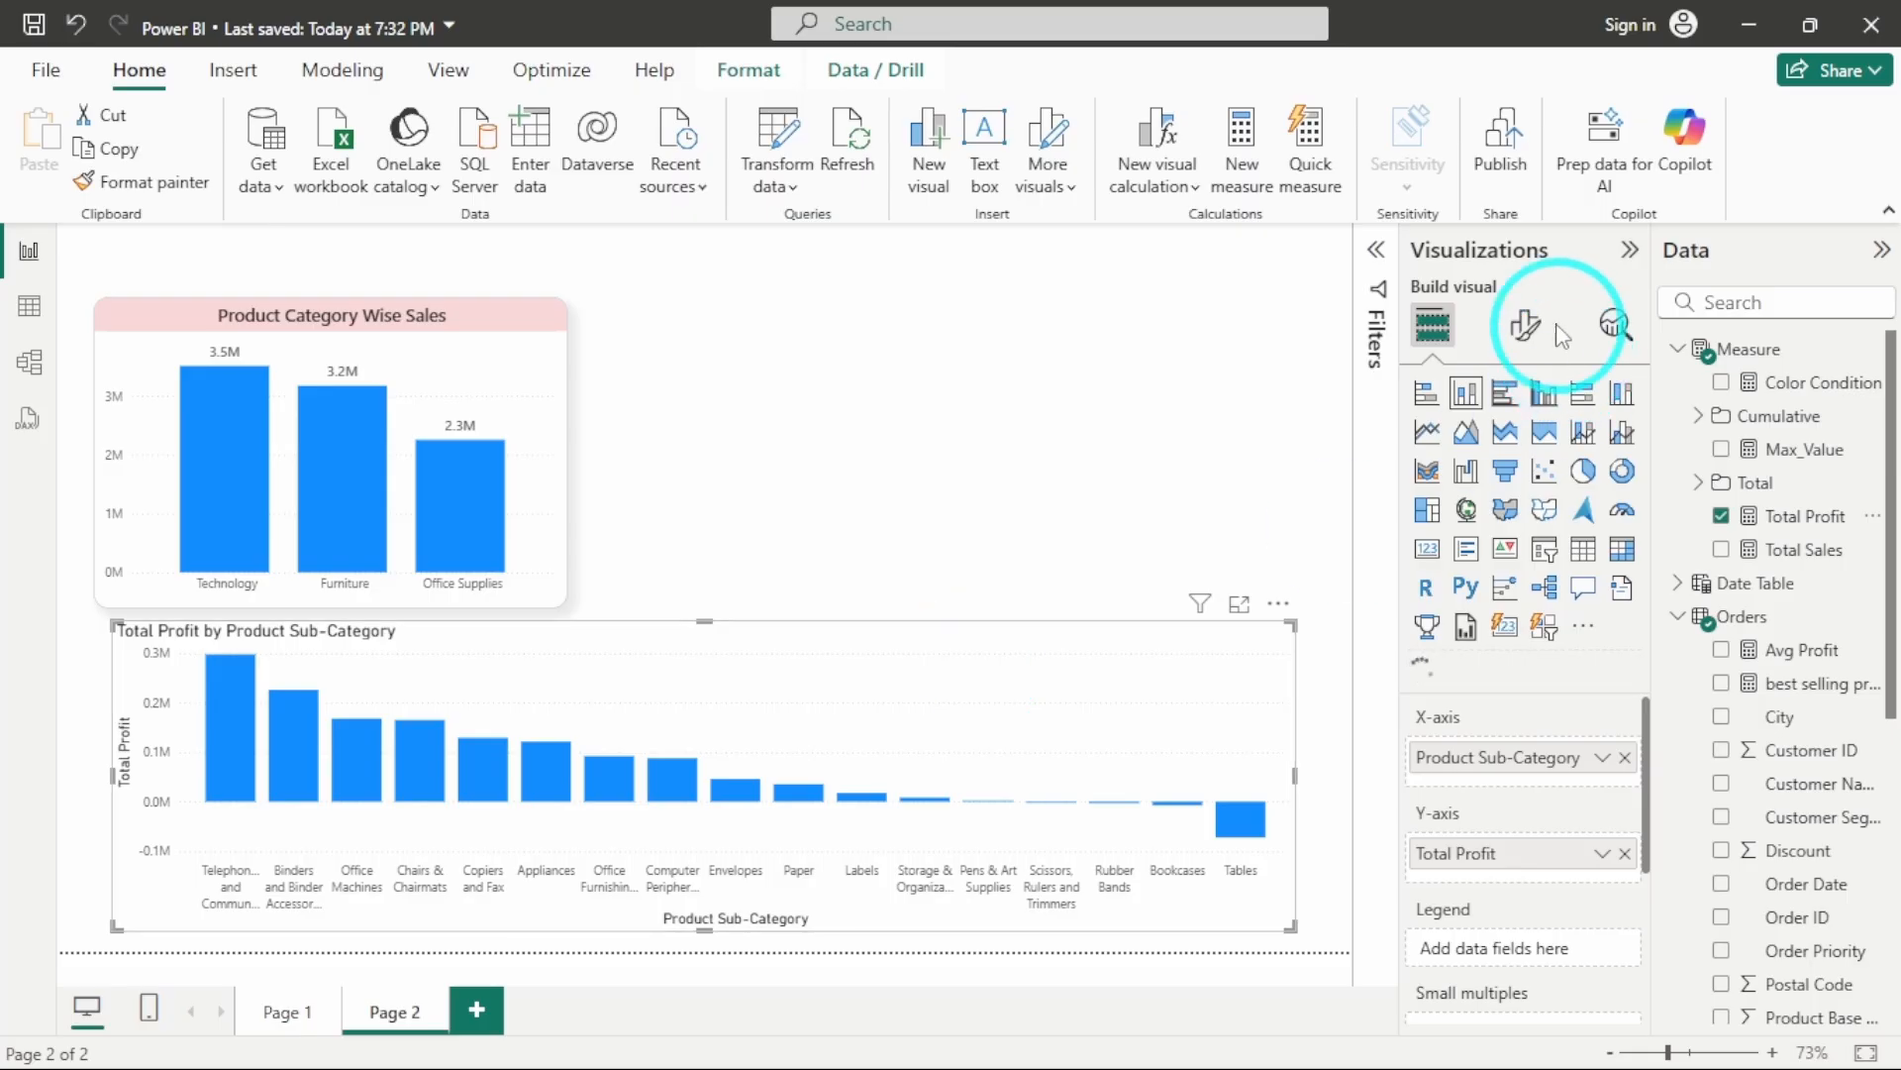
Turn off the X-axis title of the sub-category profit chart
left_click(1525, 325)
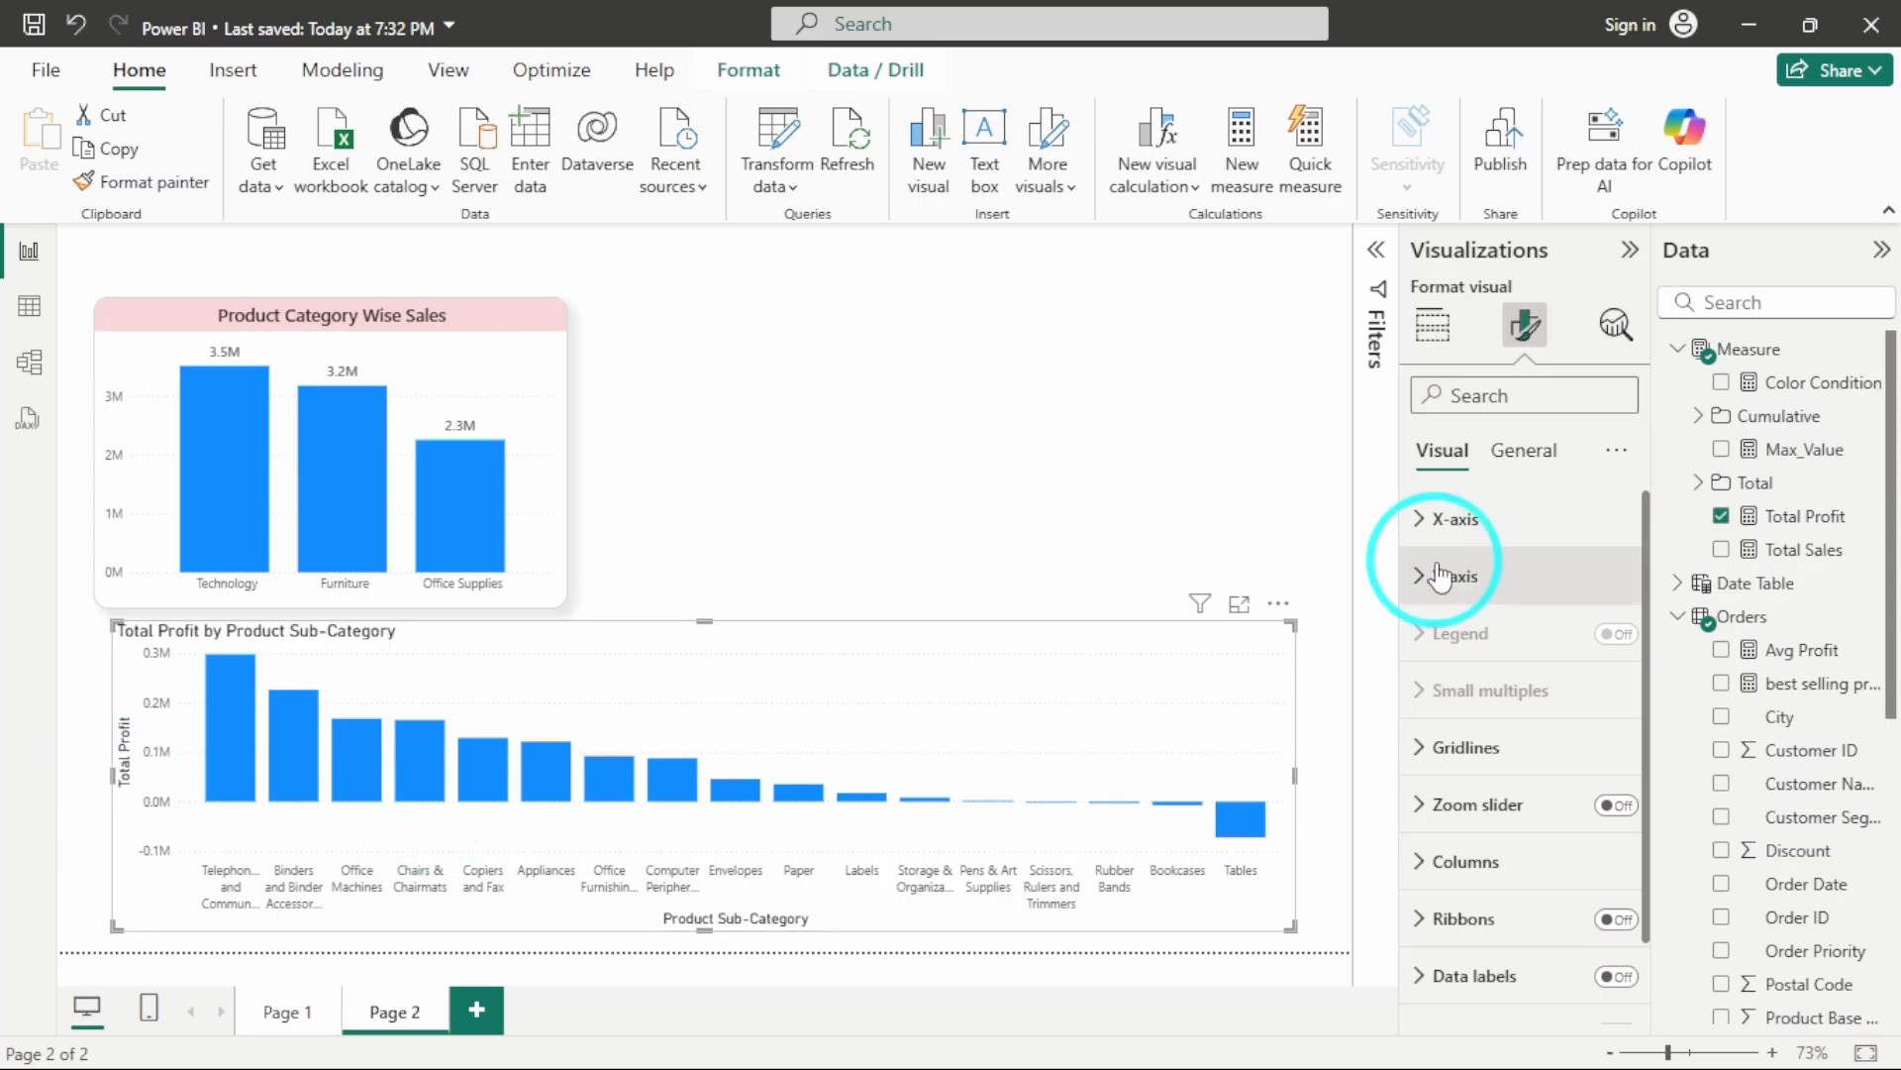
left_click(1530, 515)
left_click(1472, 602)
left_click(1605, 654)
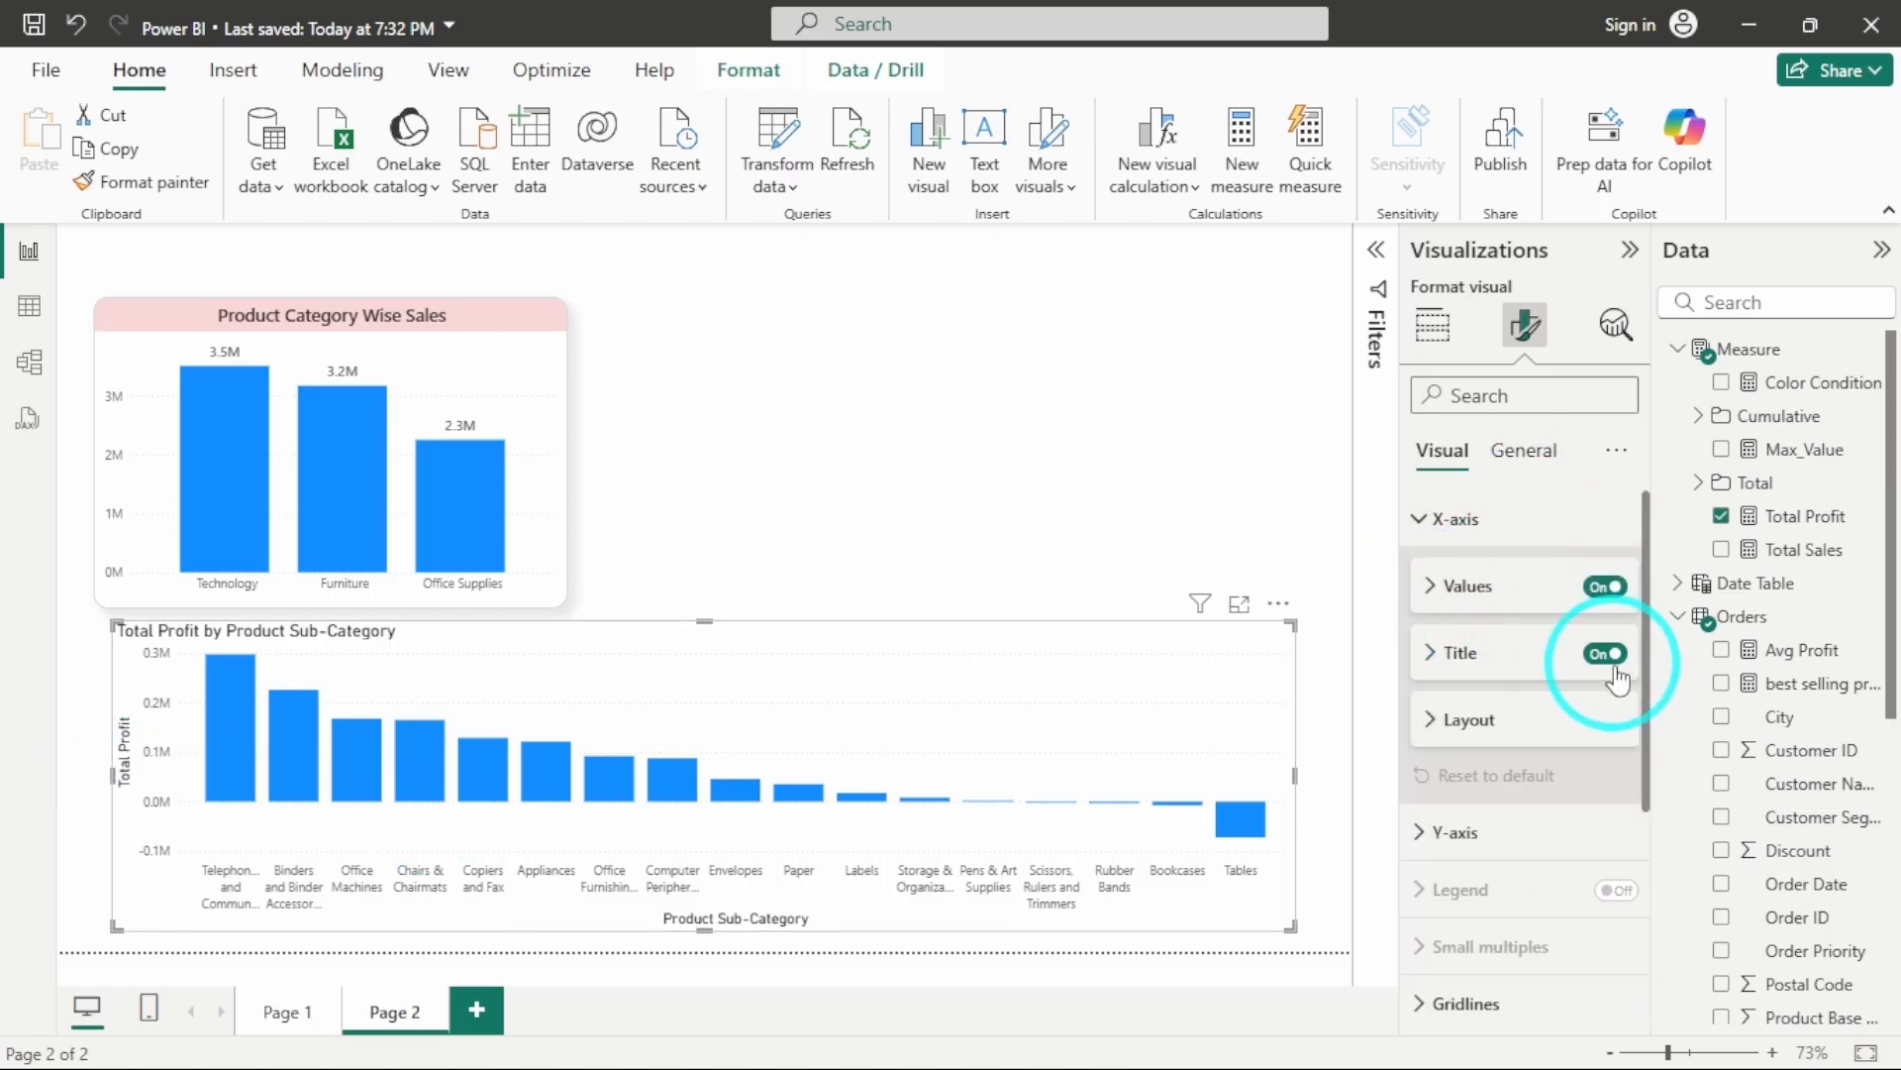
Turn off the Y-axis title of the sub-category profit chart and collapse its axis settings
left_click(1498, 833)
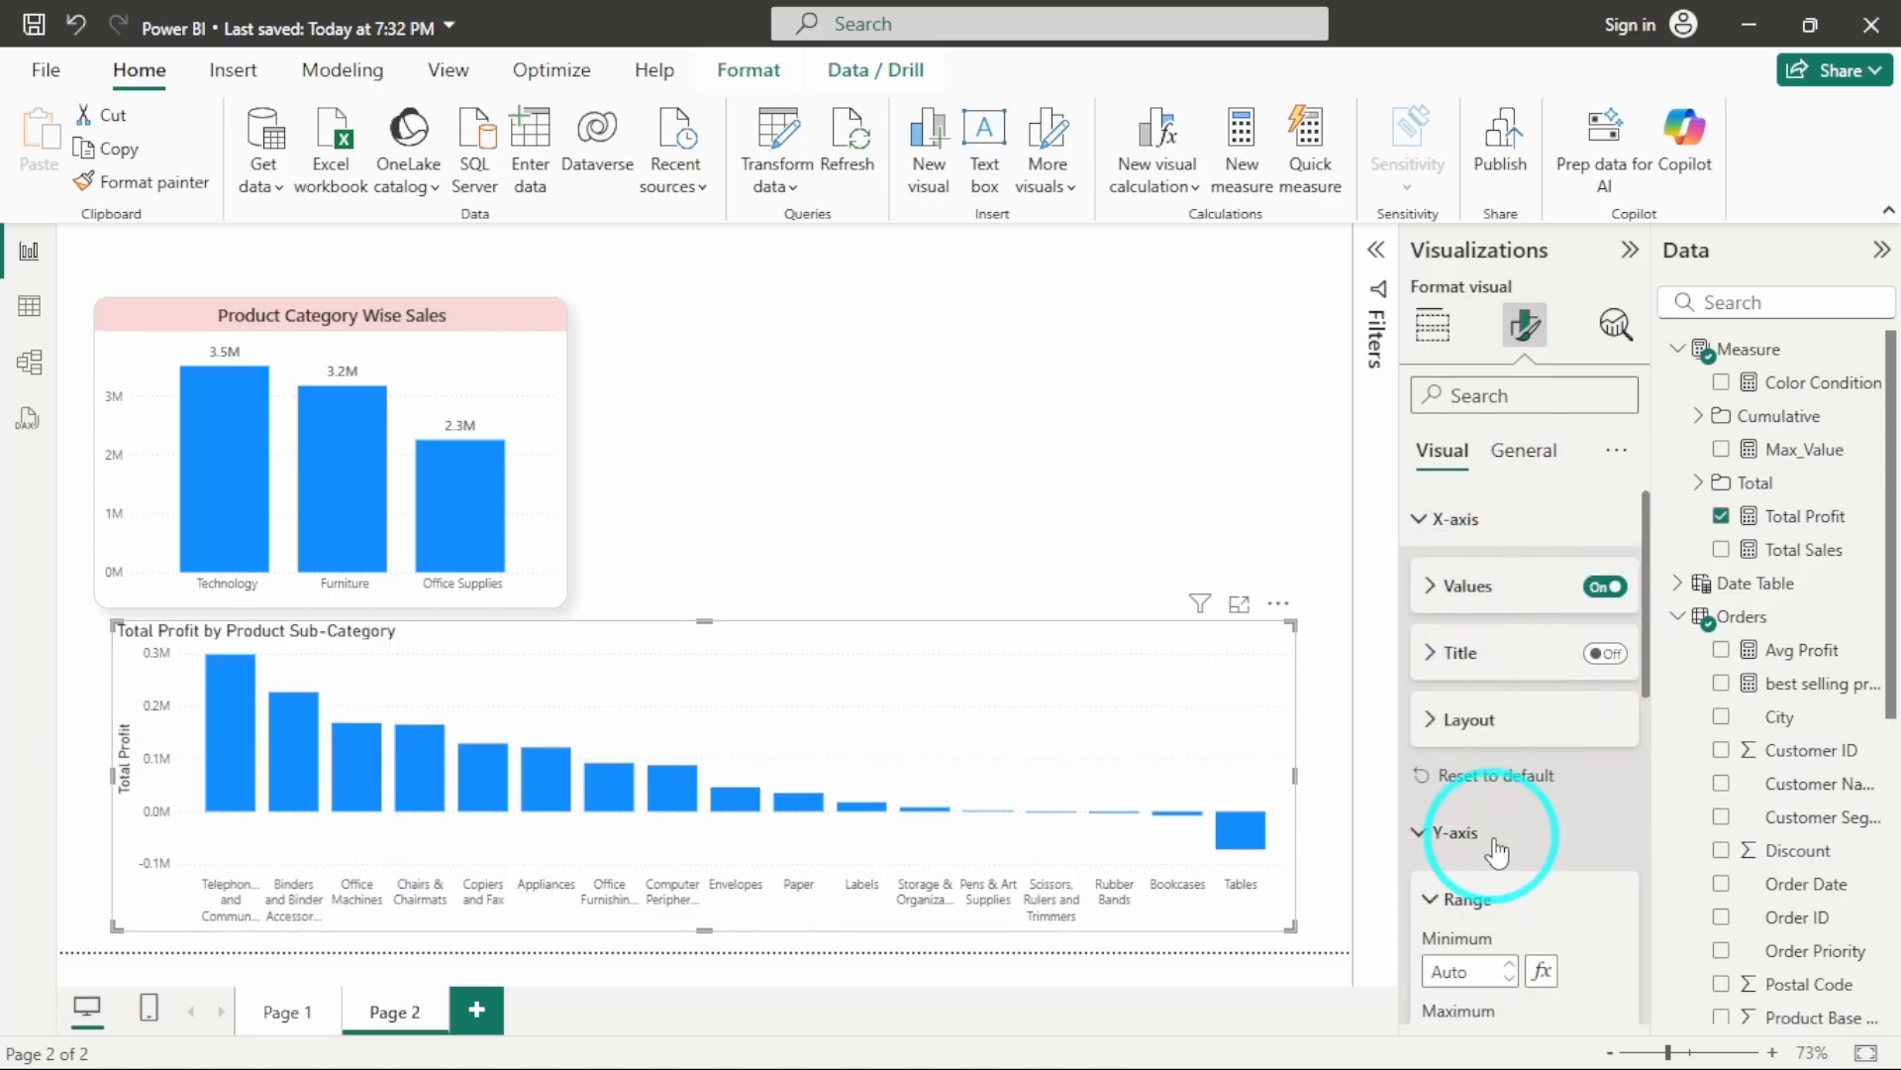
left_click(1460, 516)
scroll(1555, 802, "down", 2)
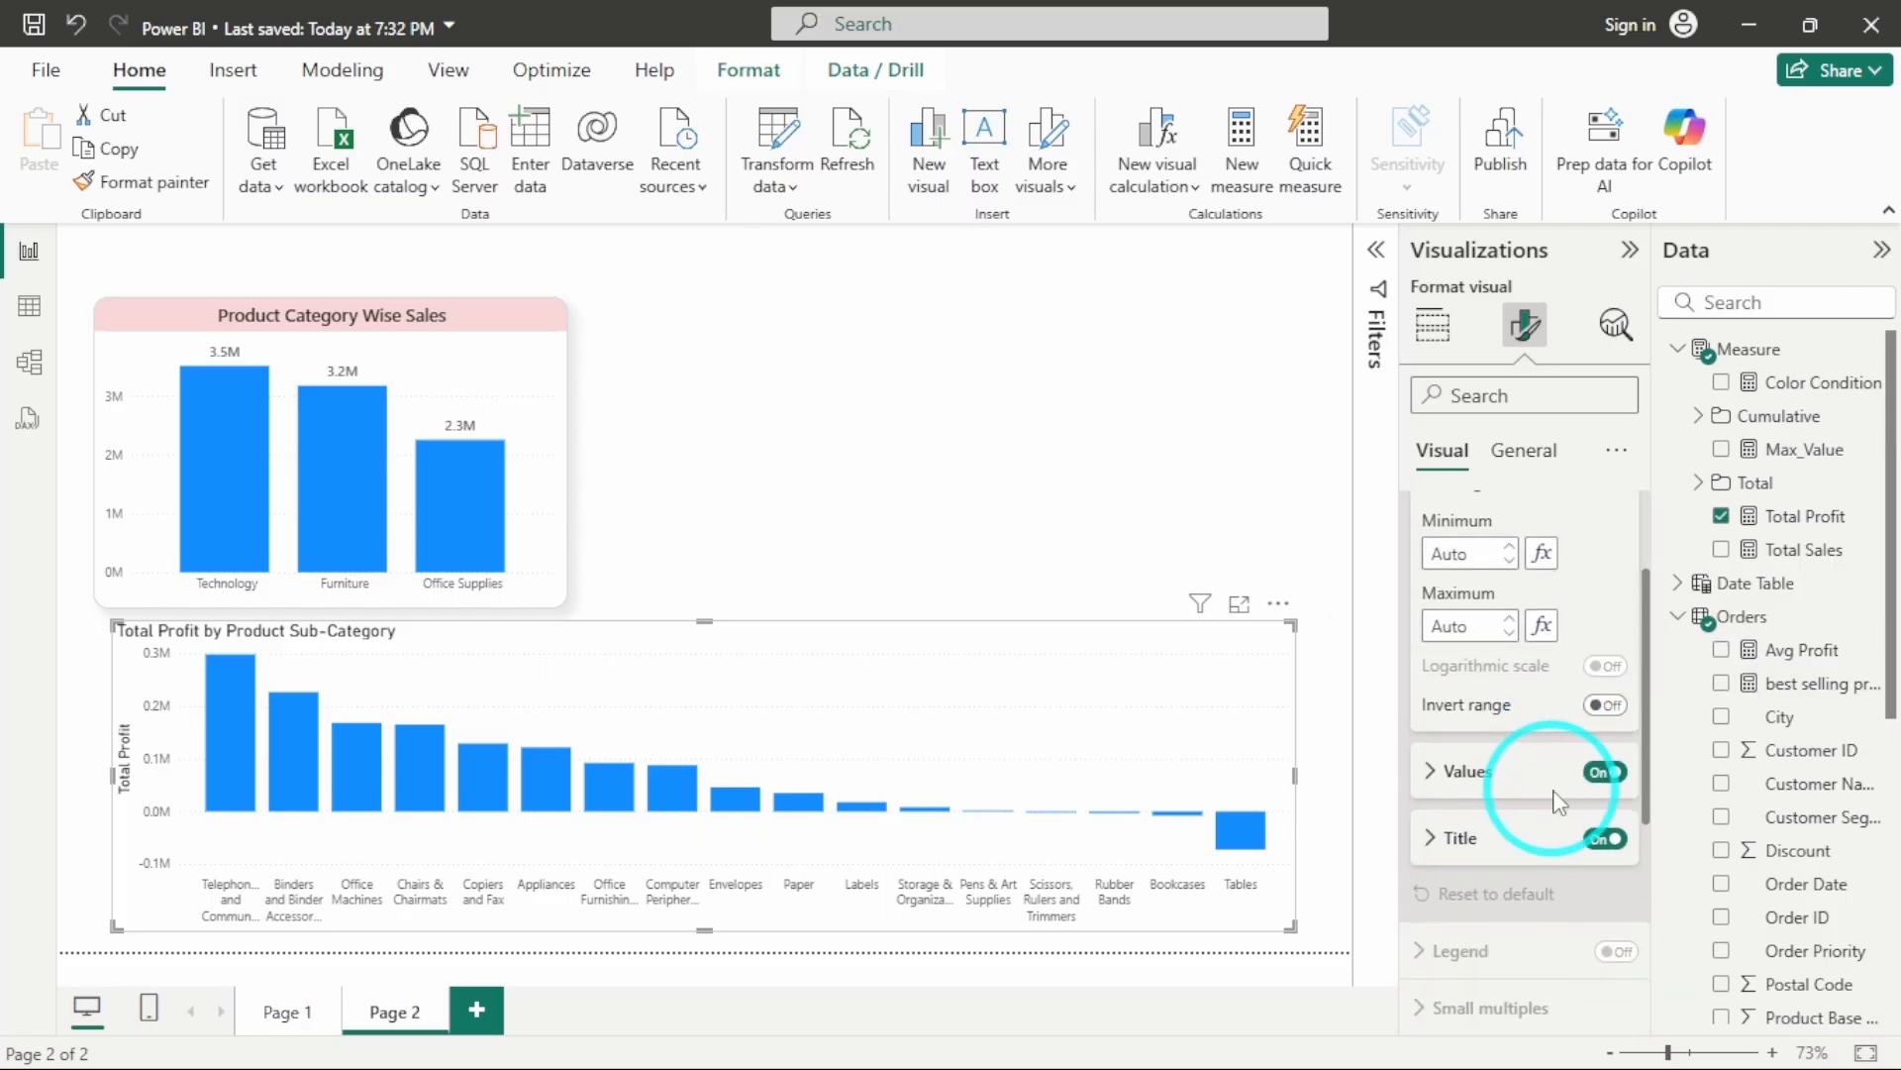
left_click(1603, 835)
scroll(1545, 729, "up", 2)
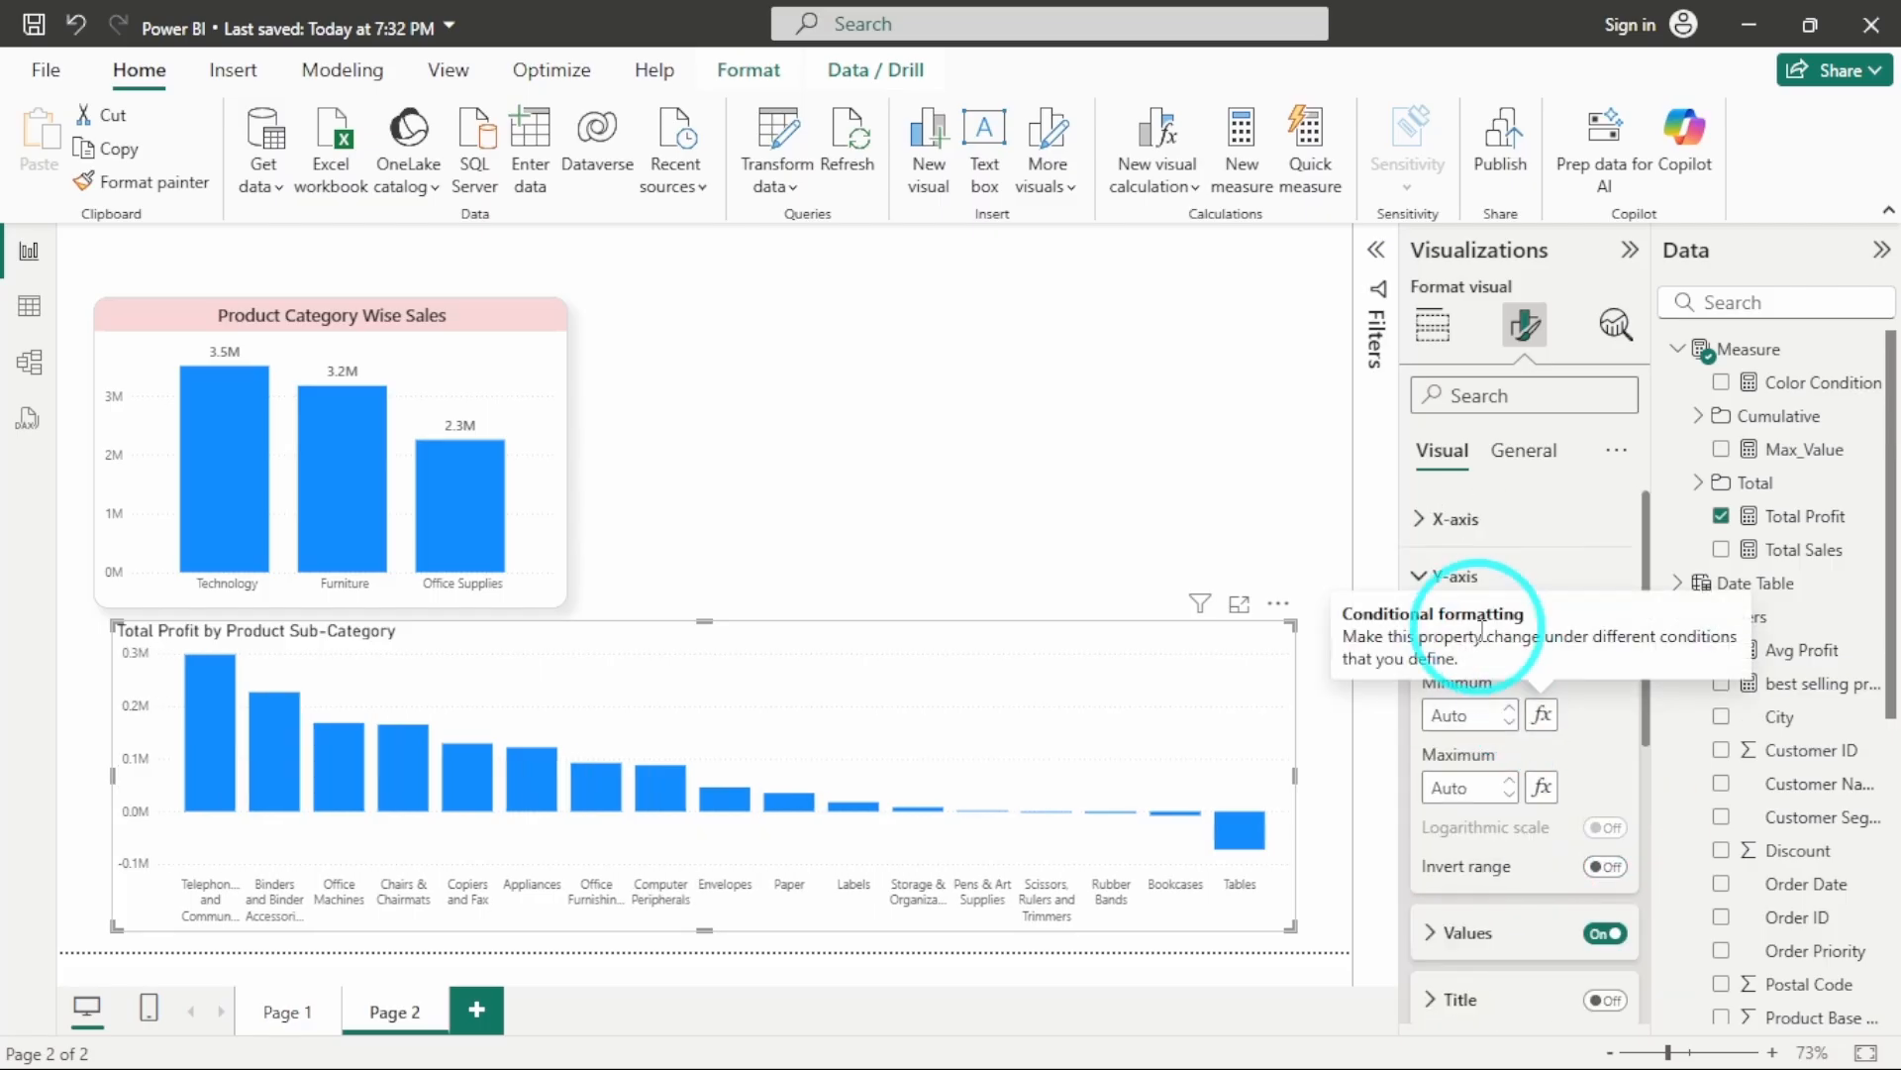
left_click(1454, 577)
Turn on data labels for the sub-category profit chart and set their values to a Segoe UI variant at size 10
scroll(1482, 768, "down", 1)
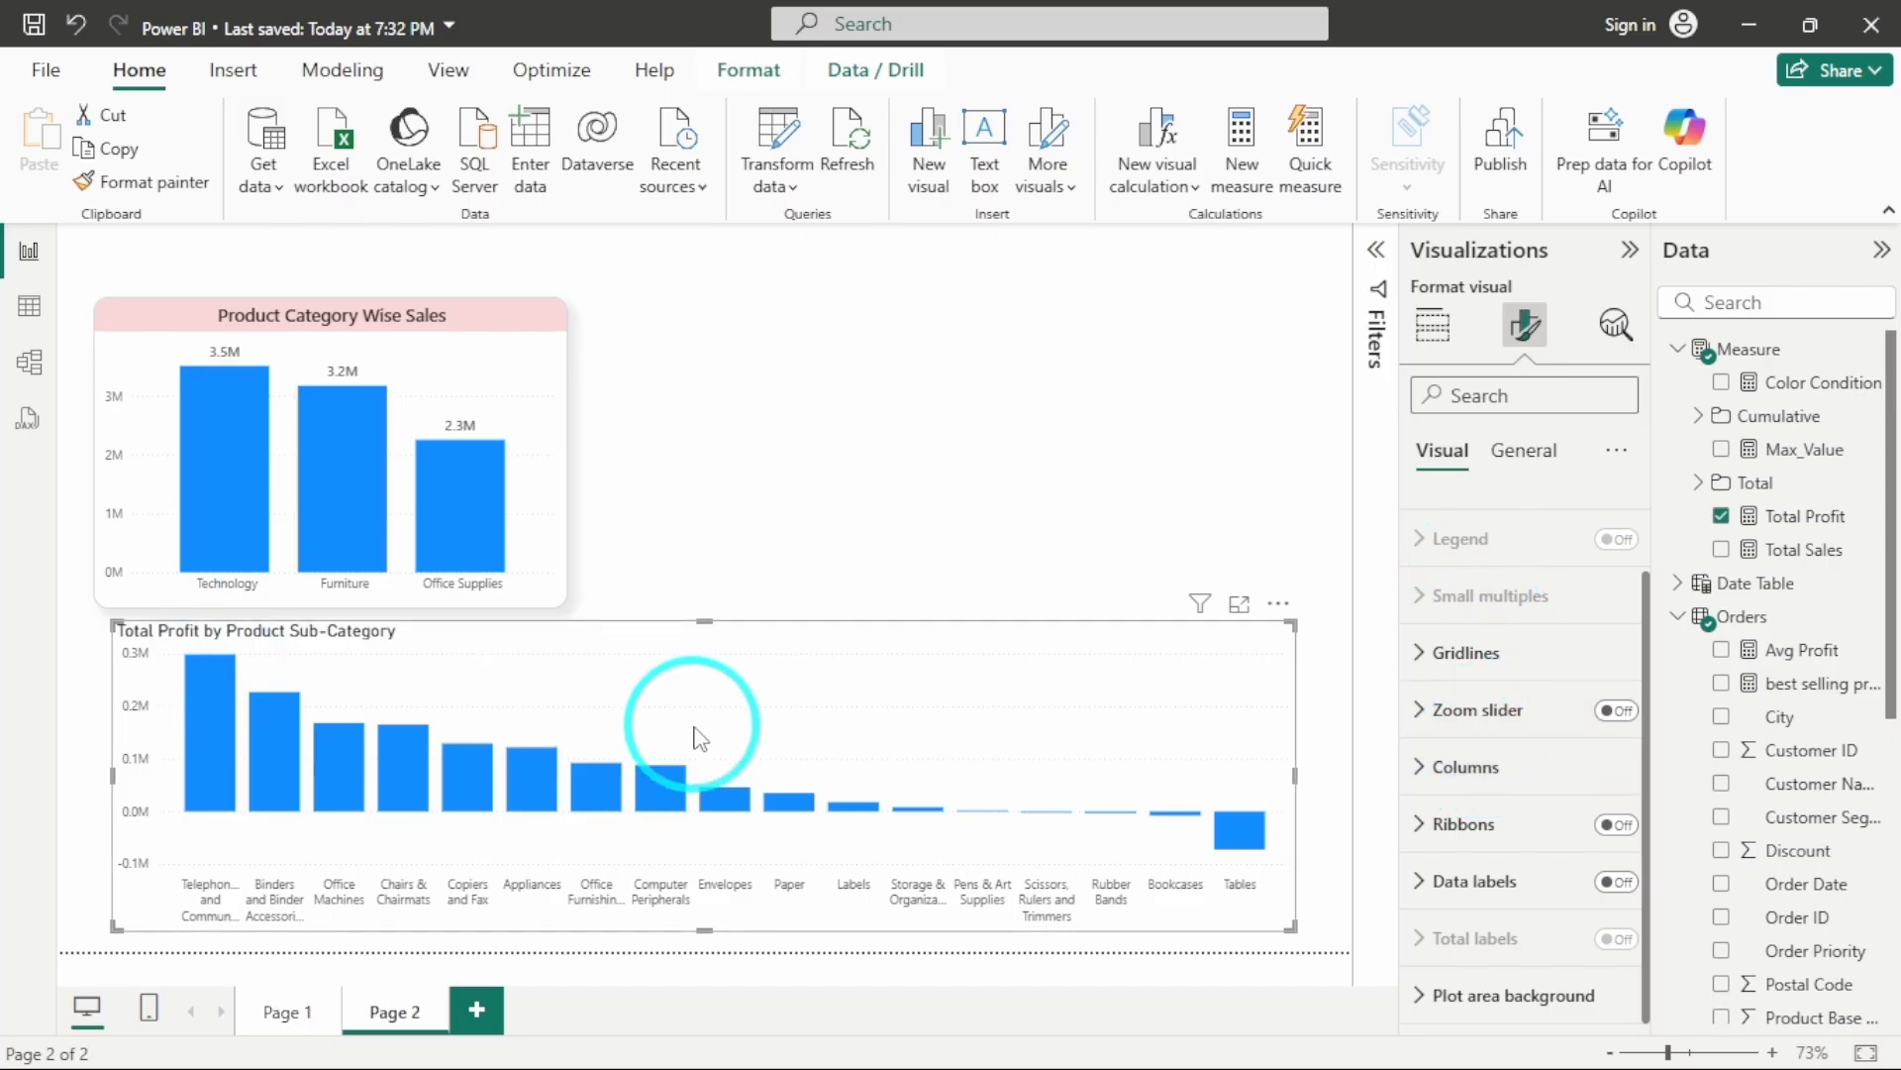
left_click(1616, 883)
left_click(1494, 876)
scroll(1545, 831, "down", 5)
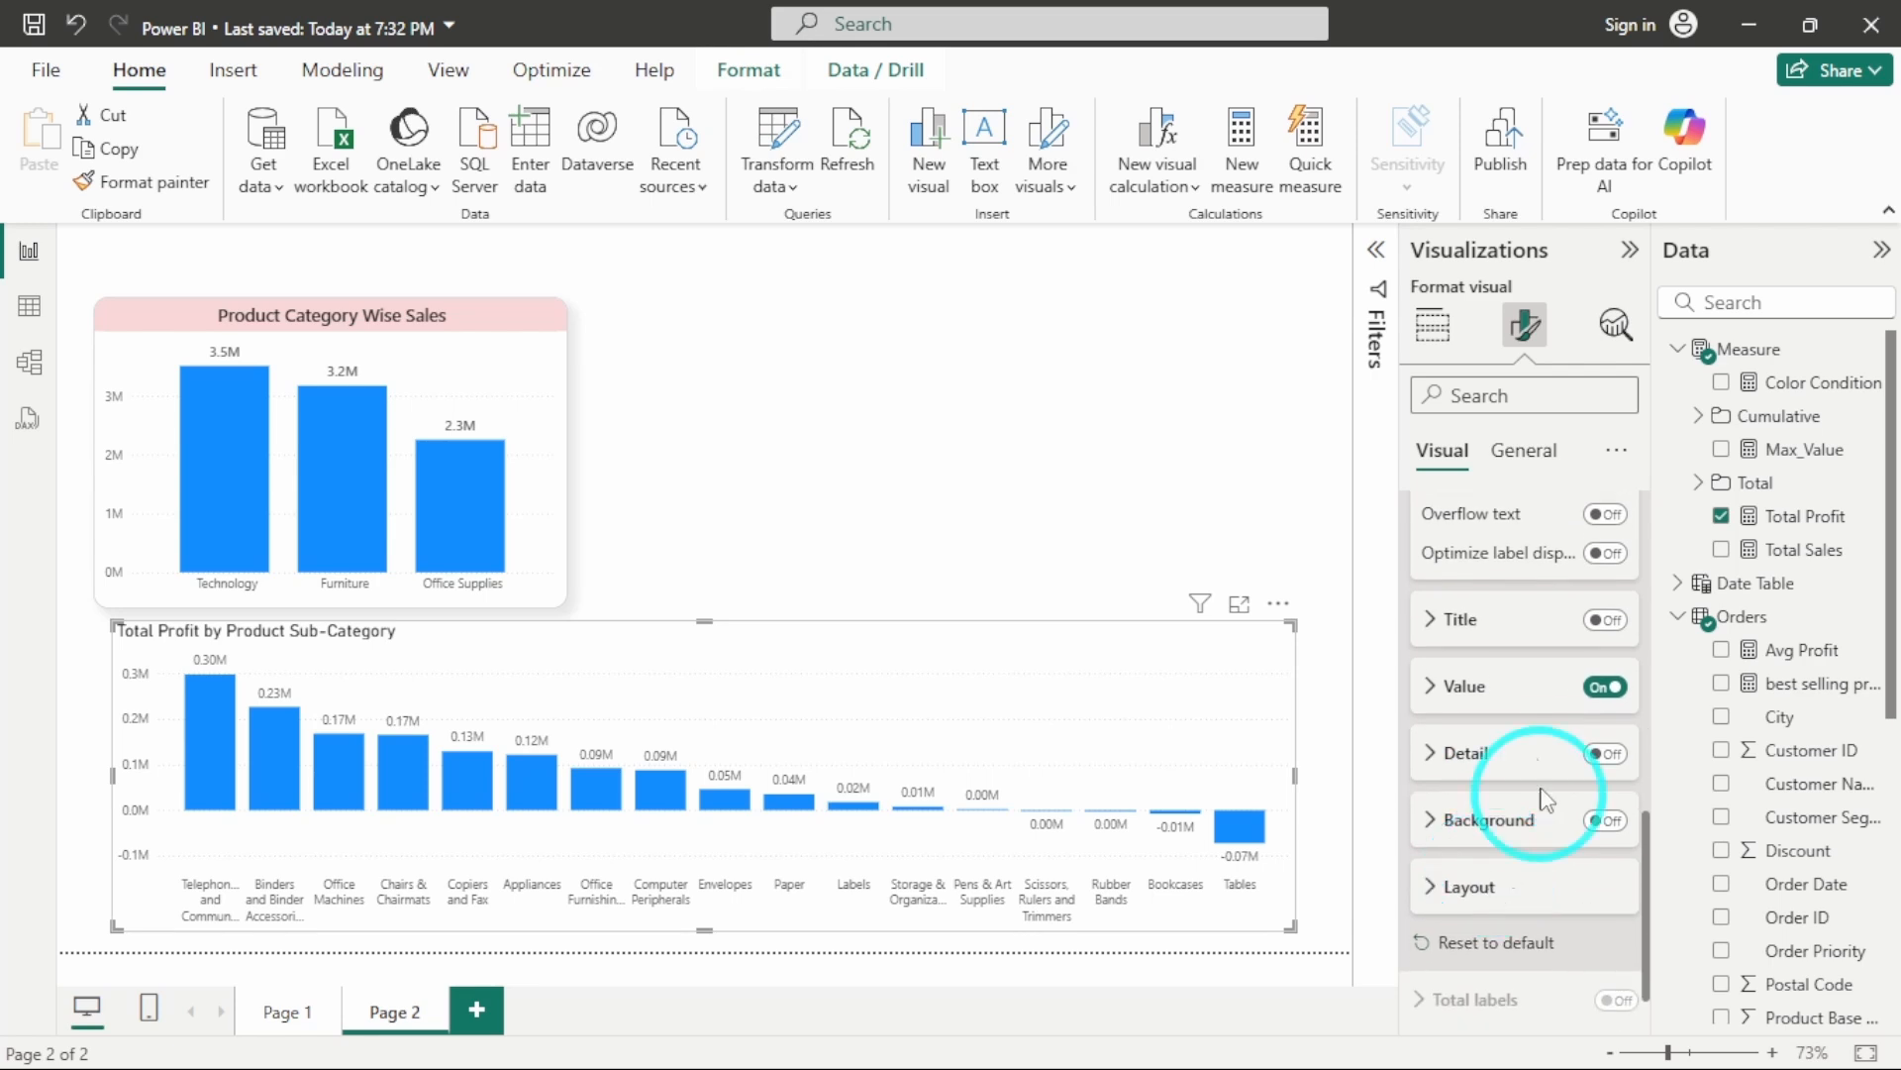
left_click(1545, 686)
scroll(1515, 763, "down", 2)
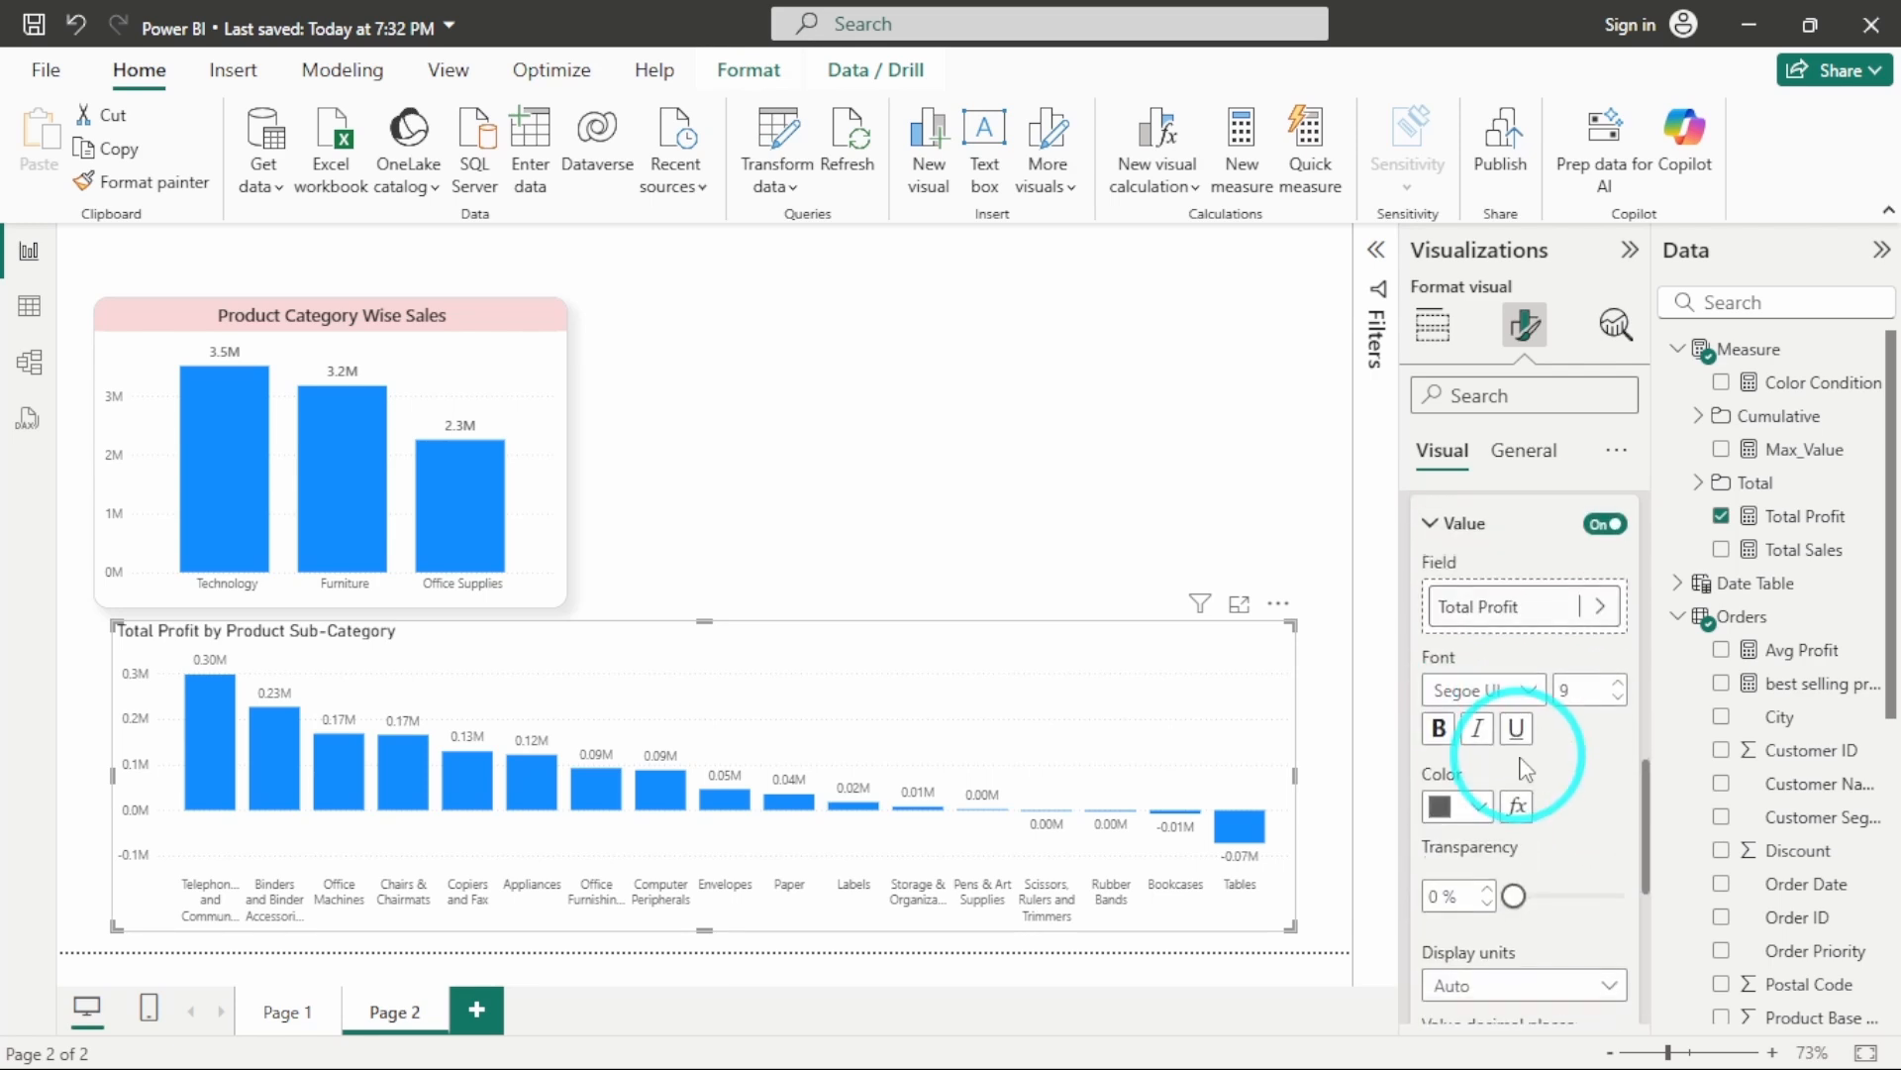
left_click(1512, 685)
left_click(1516, 501)
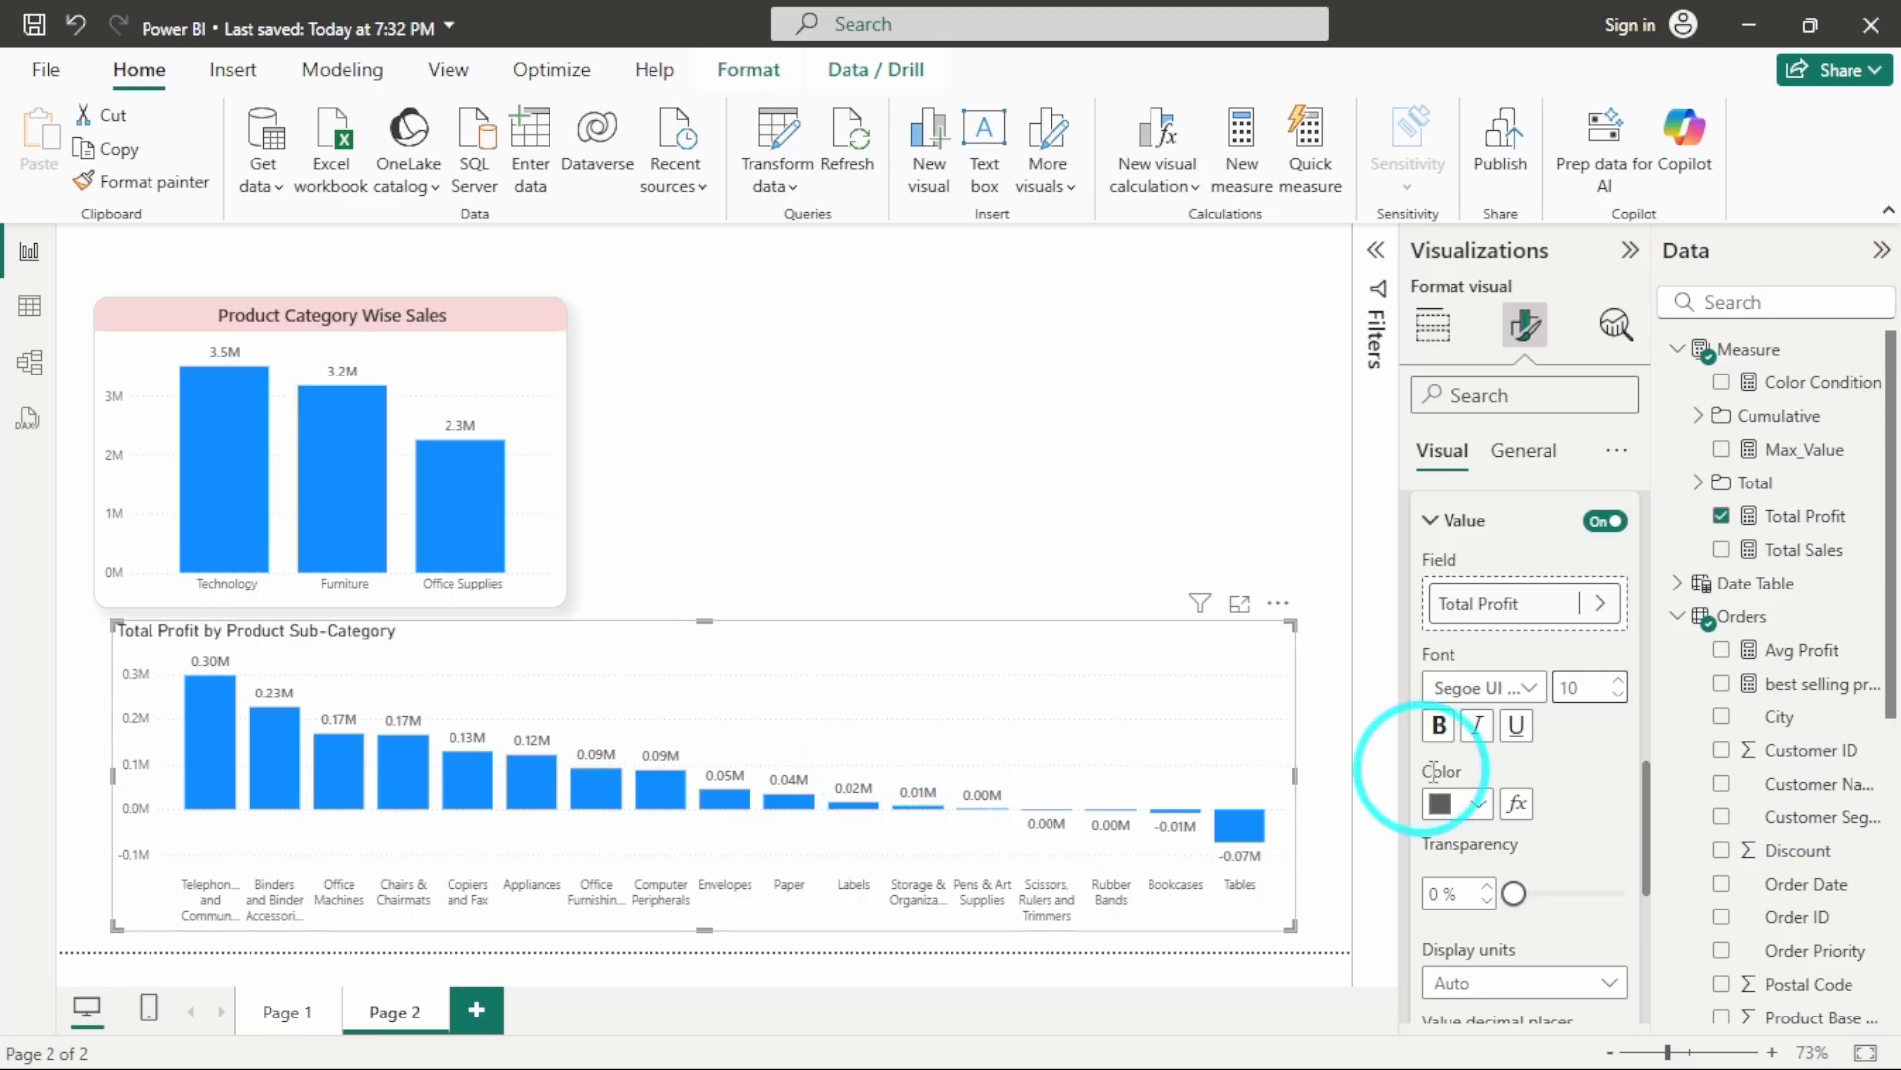
scroll(1444, 762, "up", 2)
scroll(1446, 772, "down", 2)
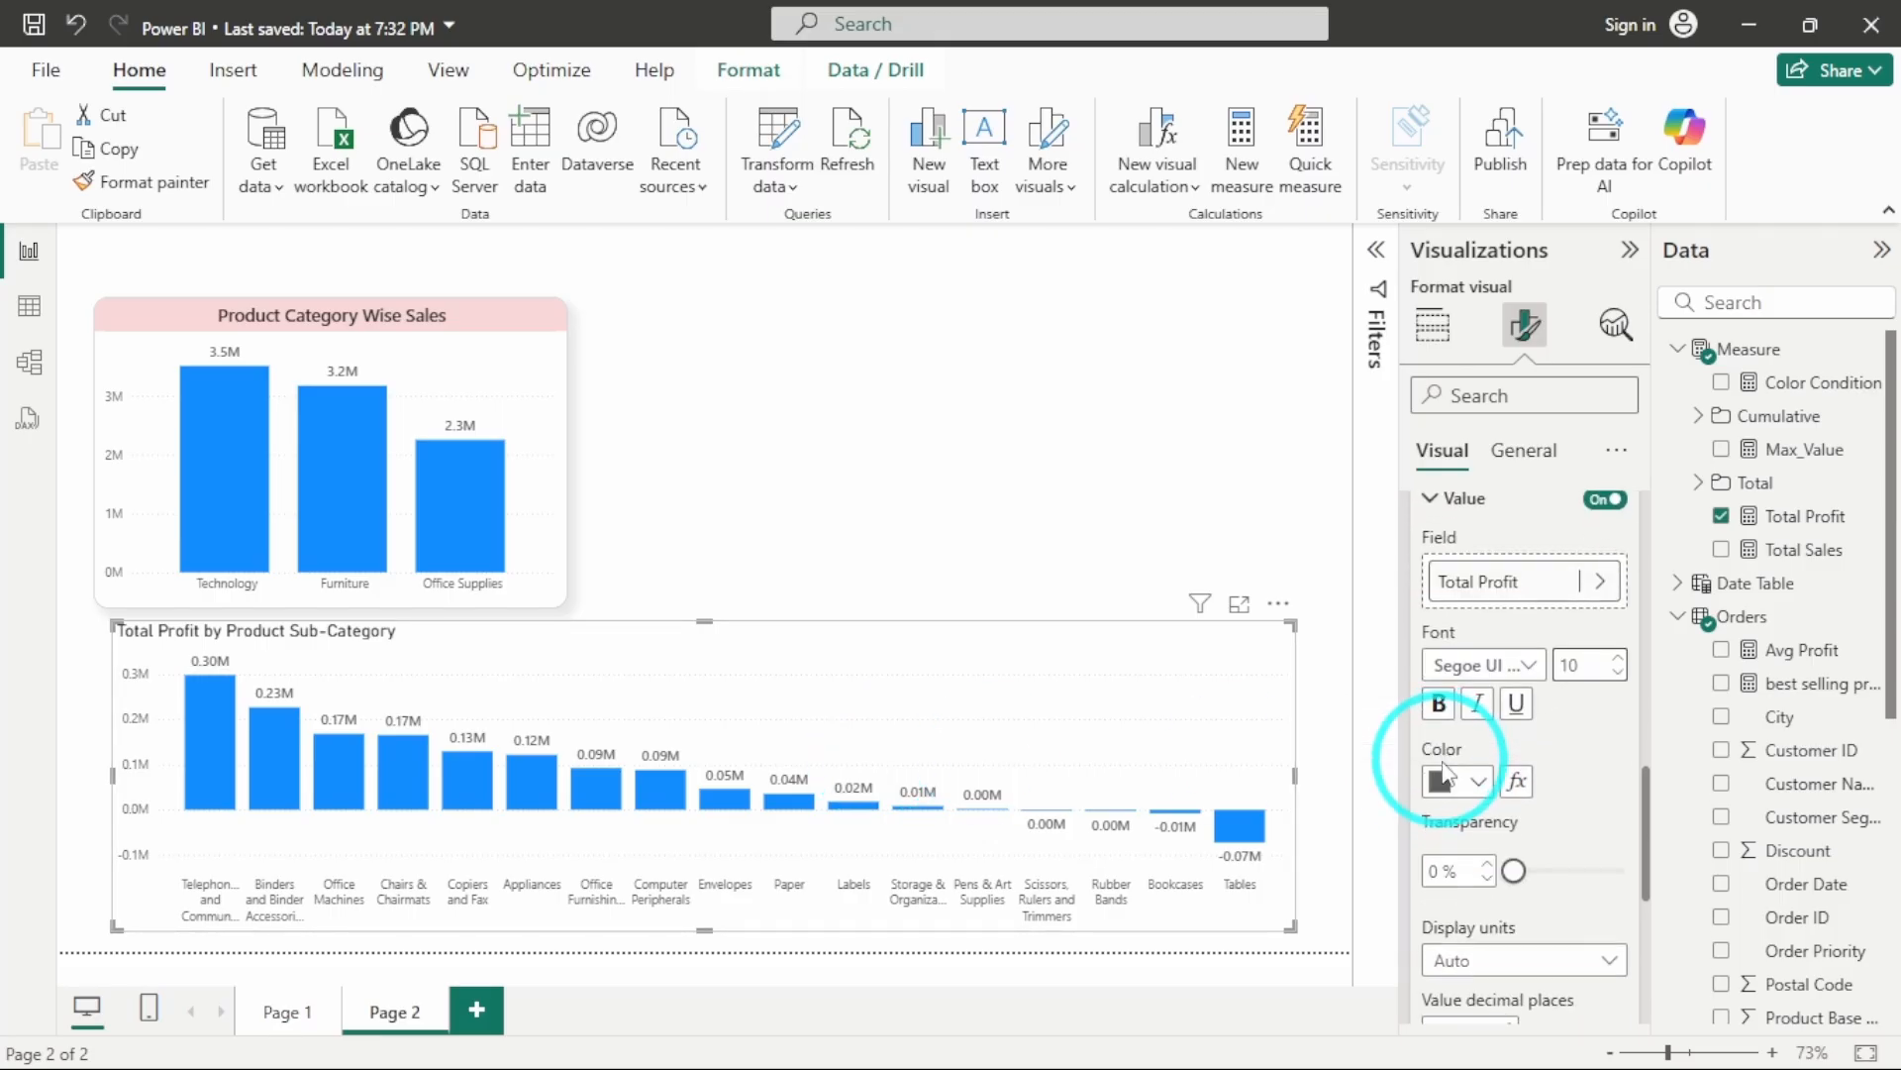
Change the lower chart's title text to "Product Sub-Category Wise Profit"
left_click(1523, 450)
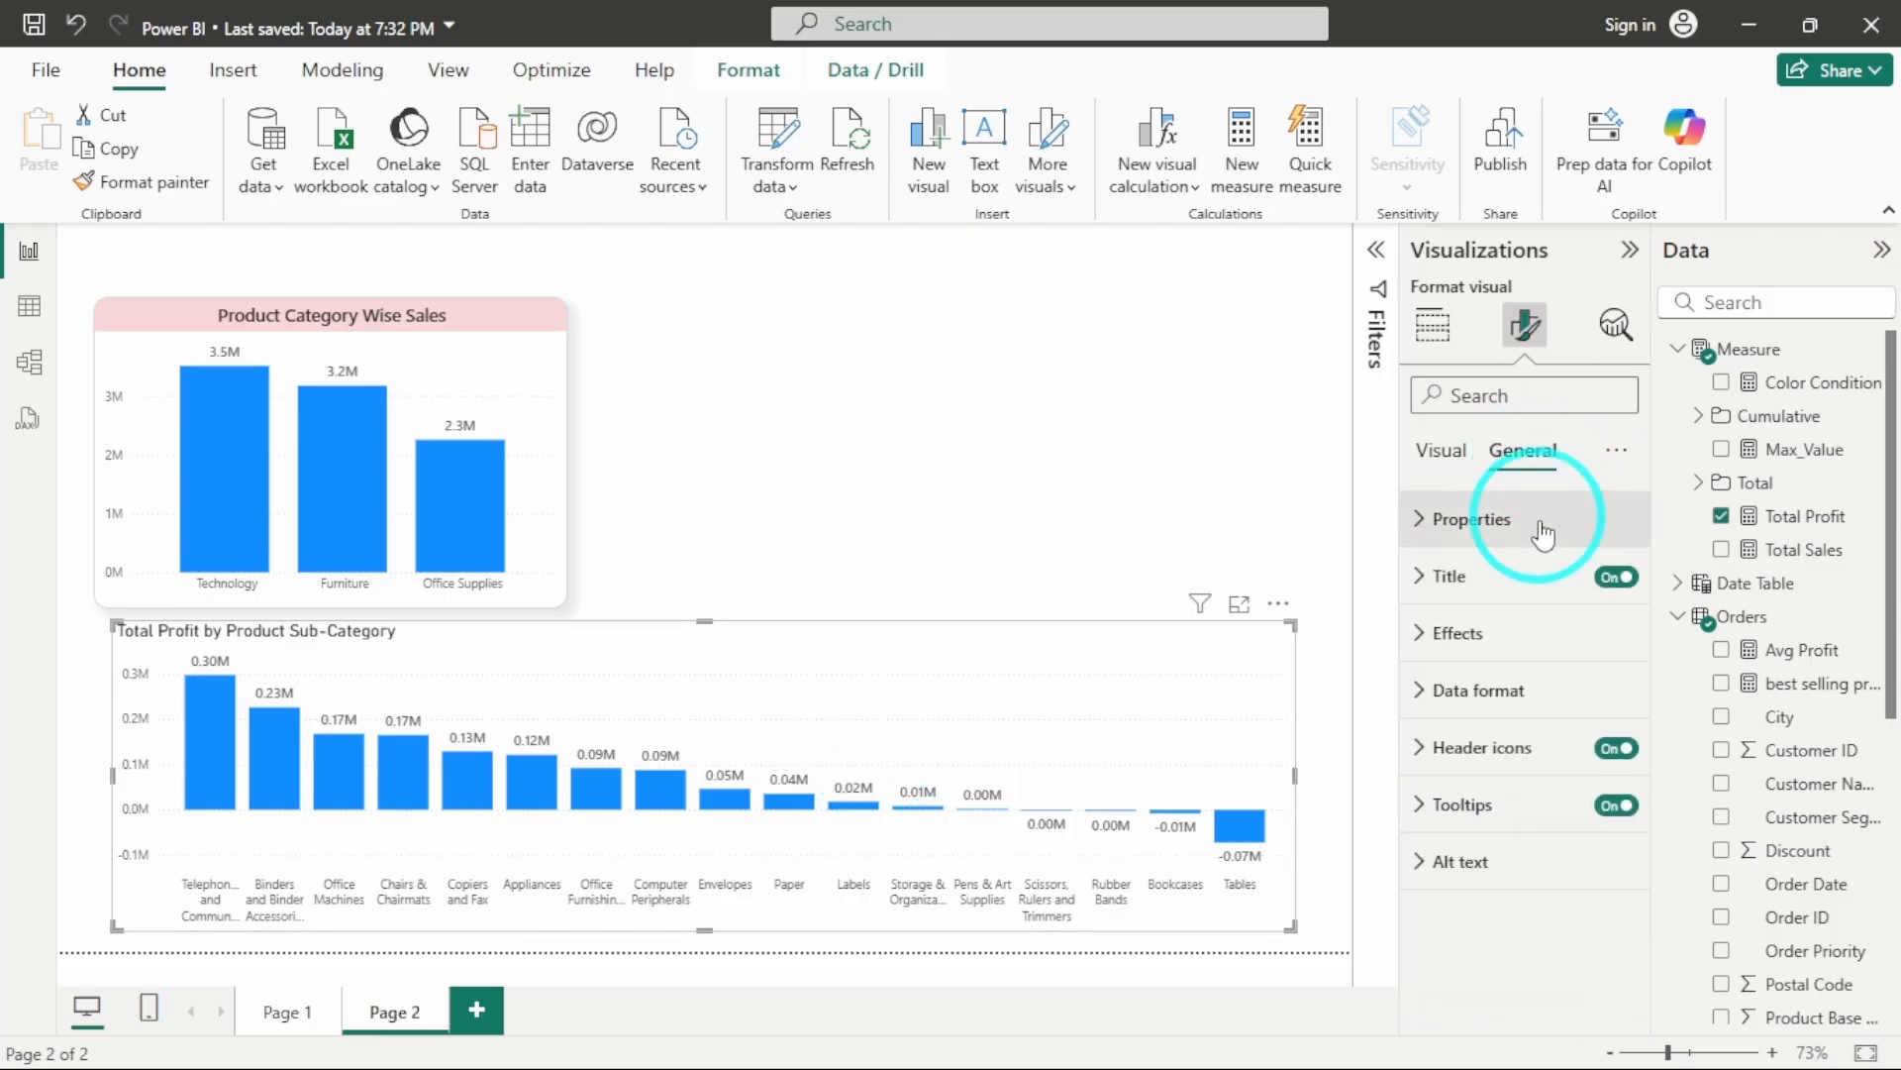
left_click(1526, 588)
scroll(1541, 679, "down", 2)
scroll(1541, 713, "up", 2)
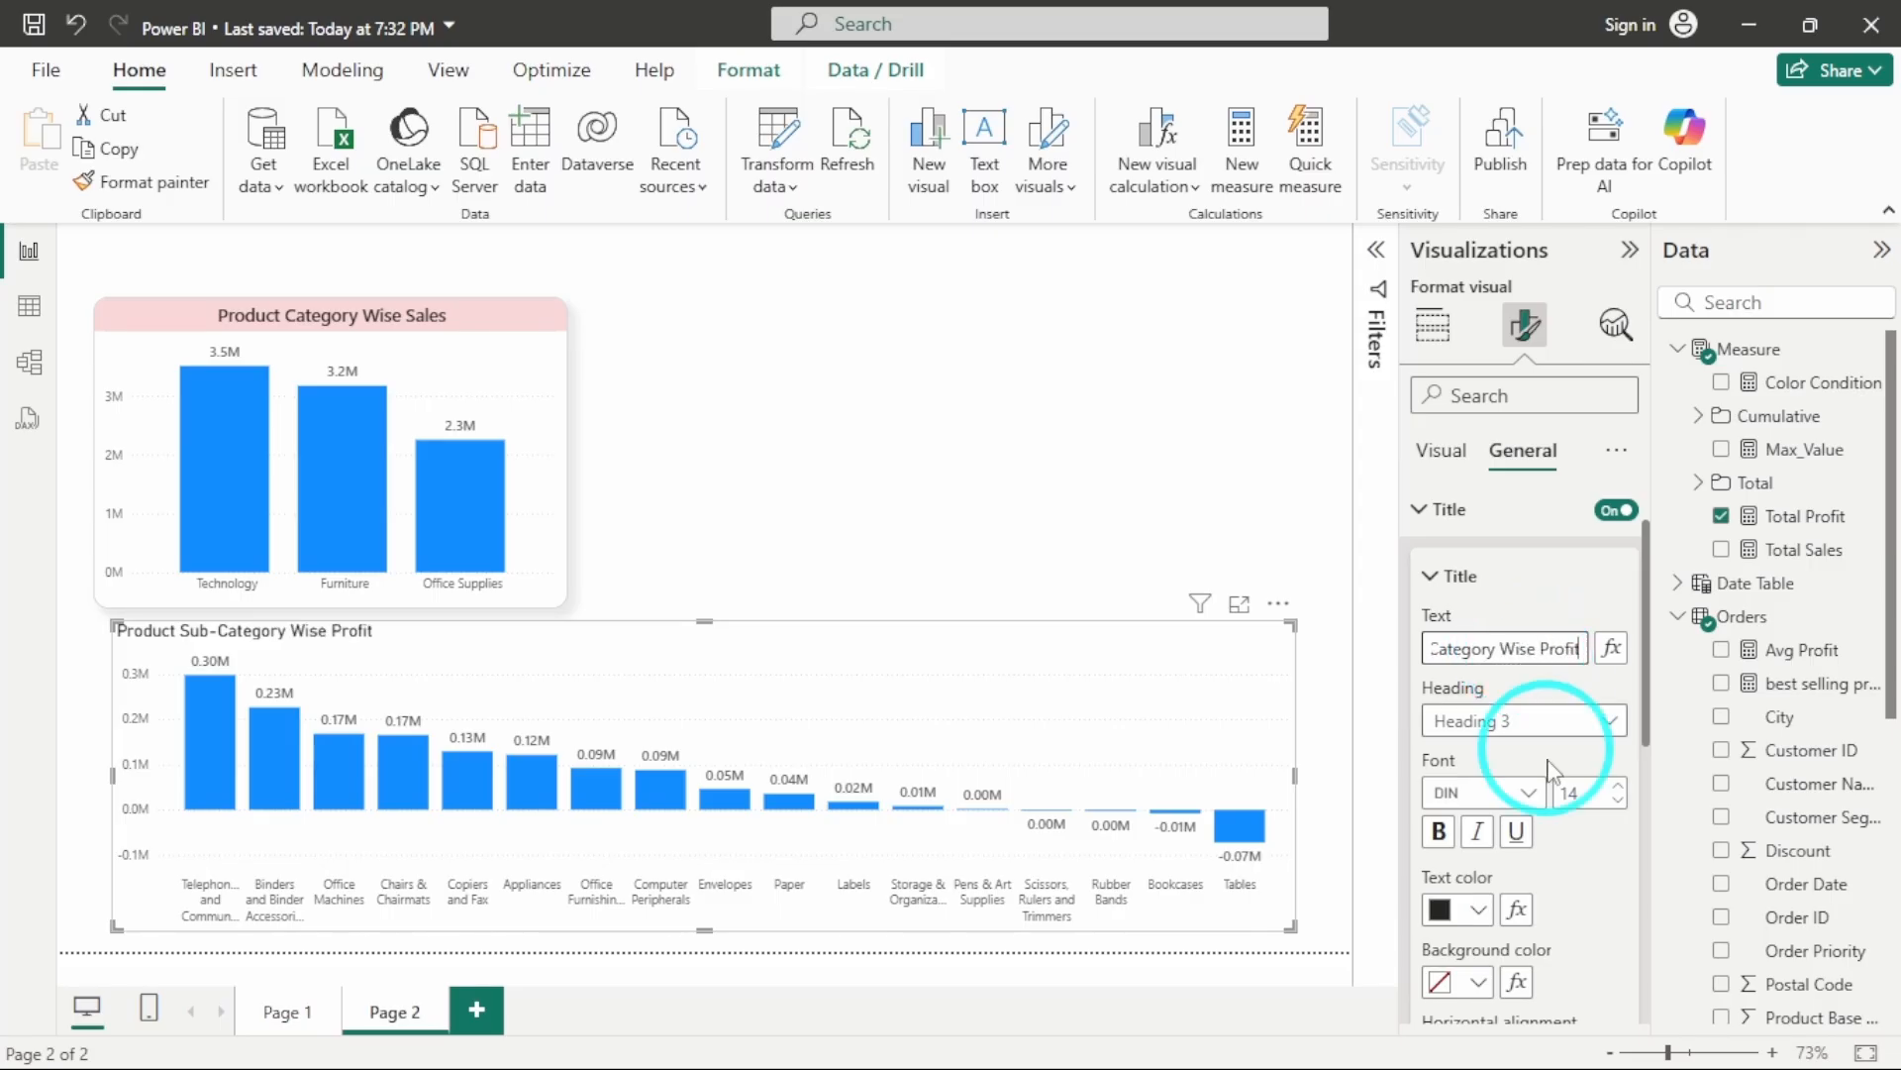
Set the Product Sub-Category Wise Profit title to a heavier Segoe UI font at size 12
scroll(1560, 762, "down", 3)
scroll(1550, 694, "up", 1)
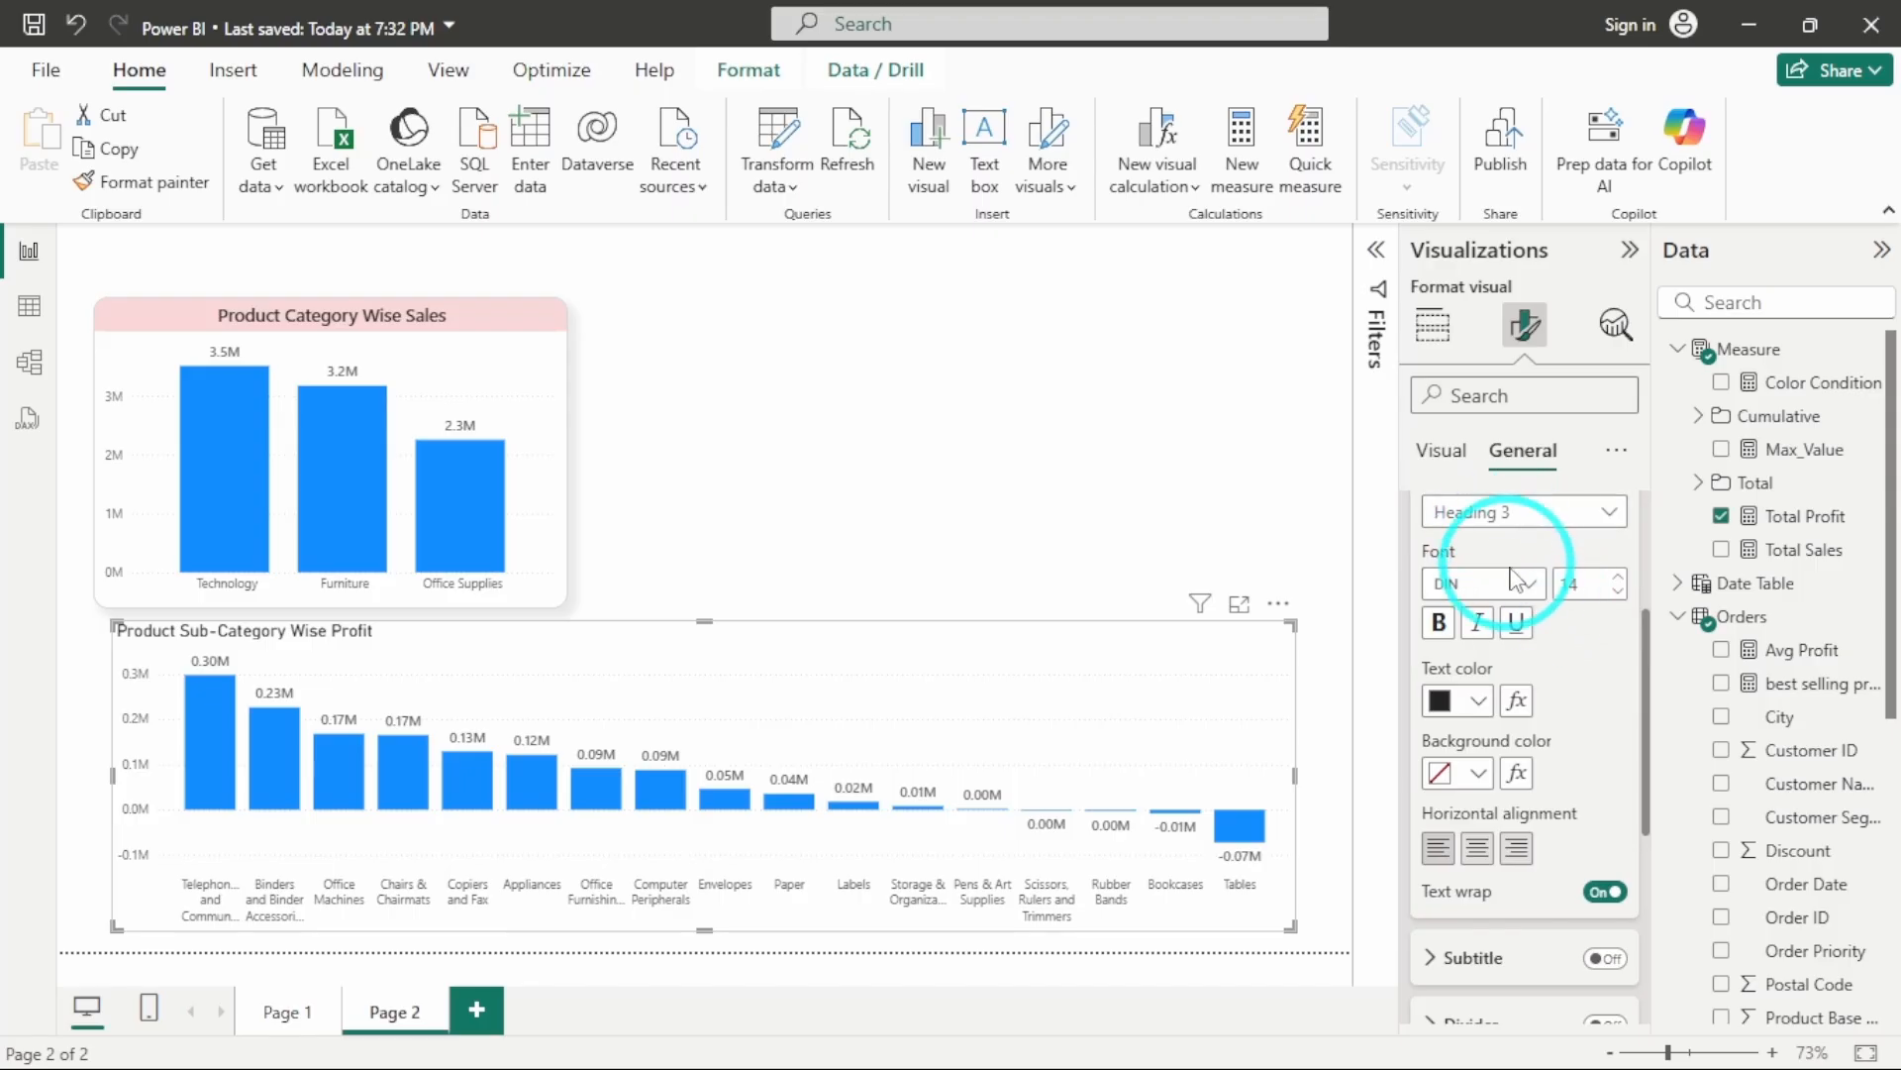
left_click(1530, 584)
scroll(1505, 822, "down", 5)
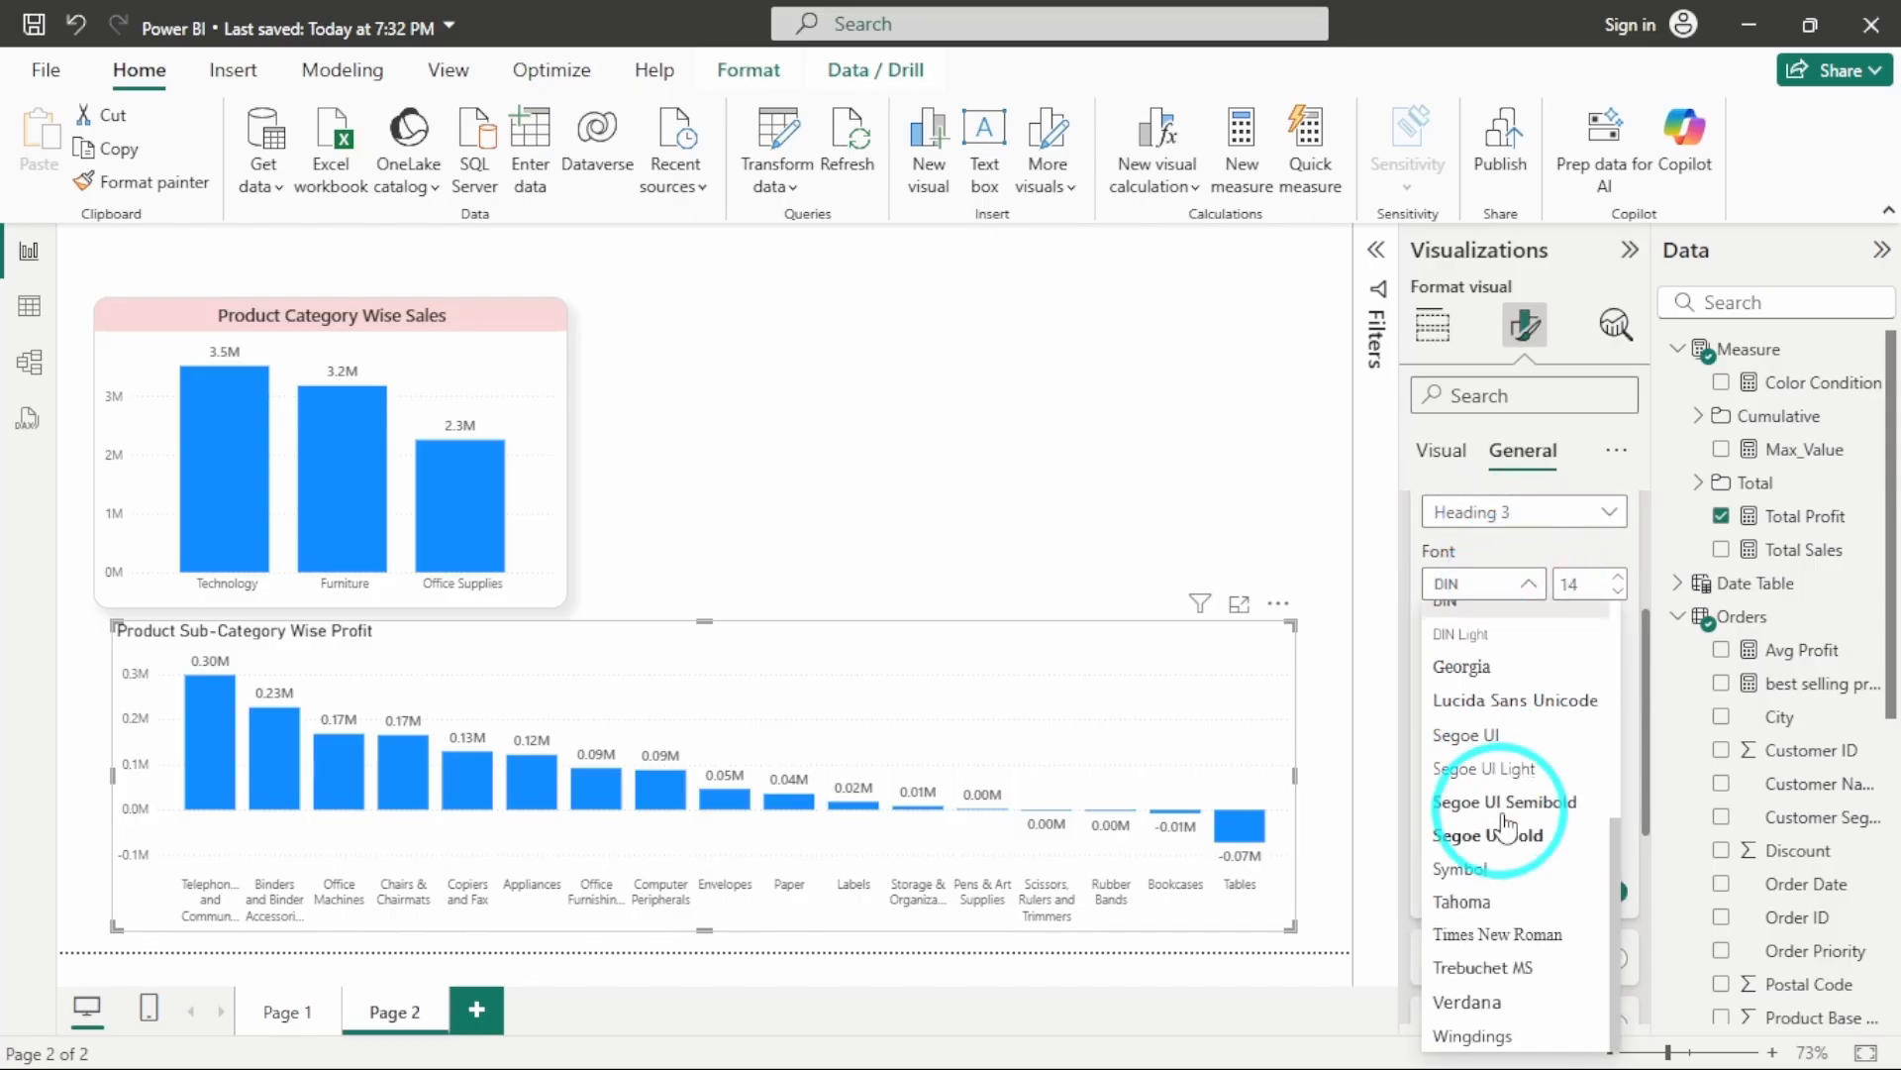
left_click(1497, 830)
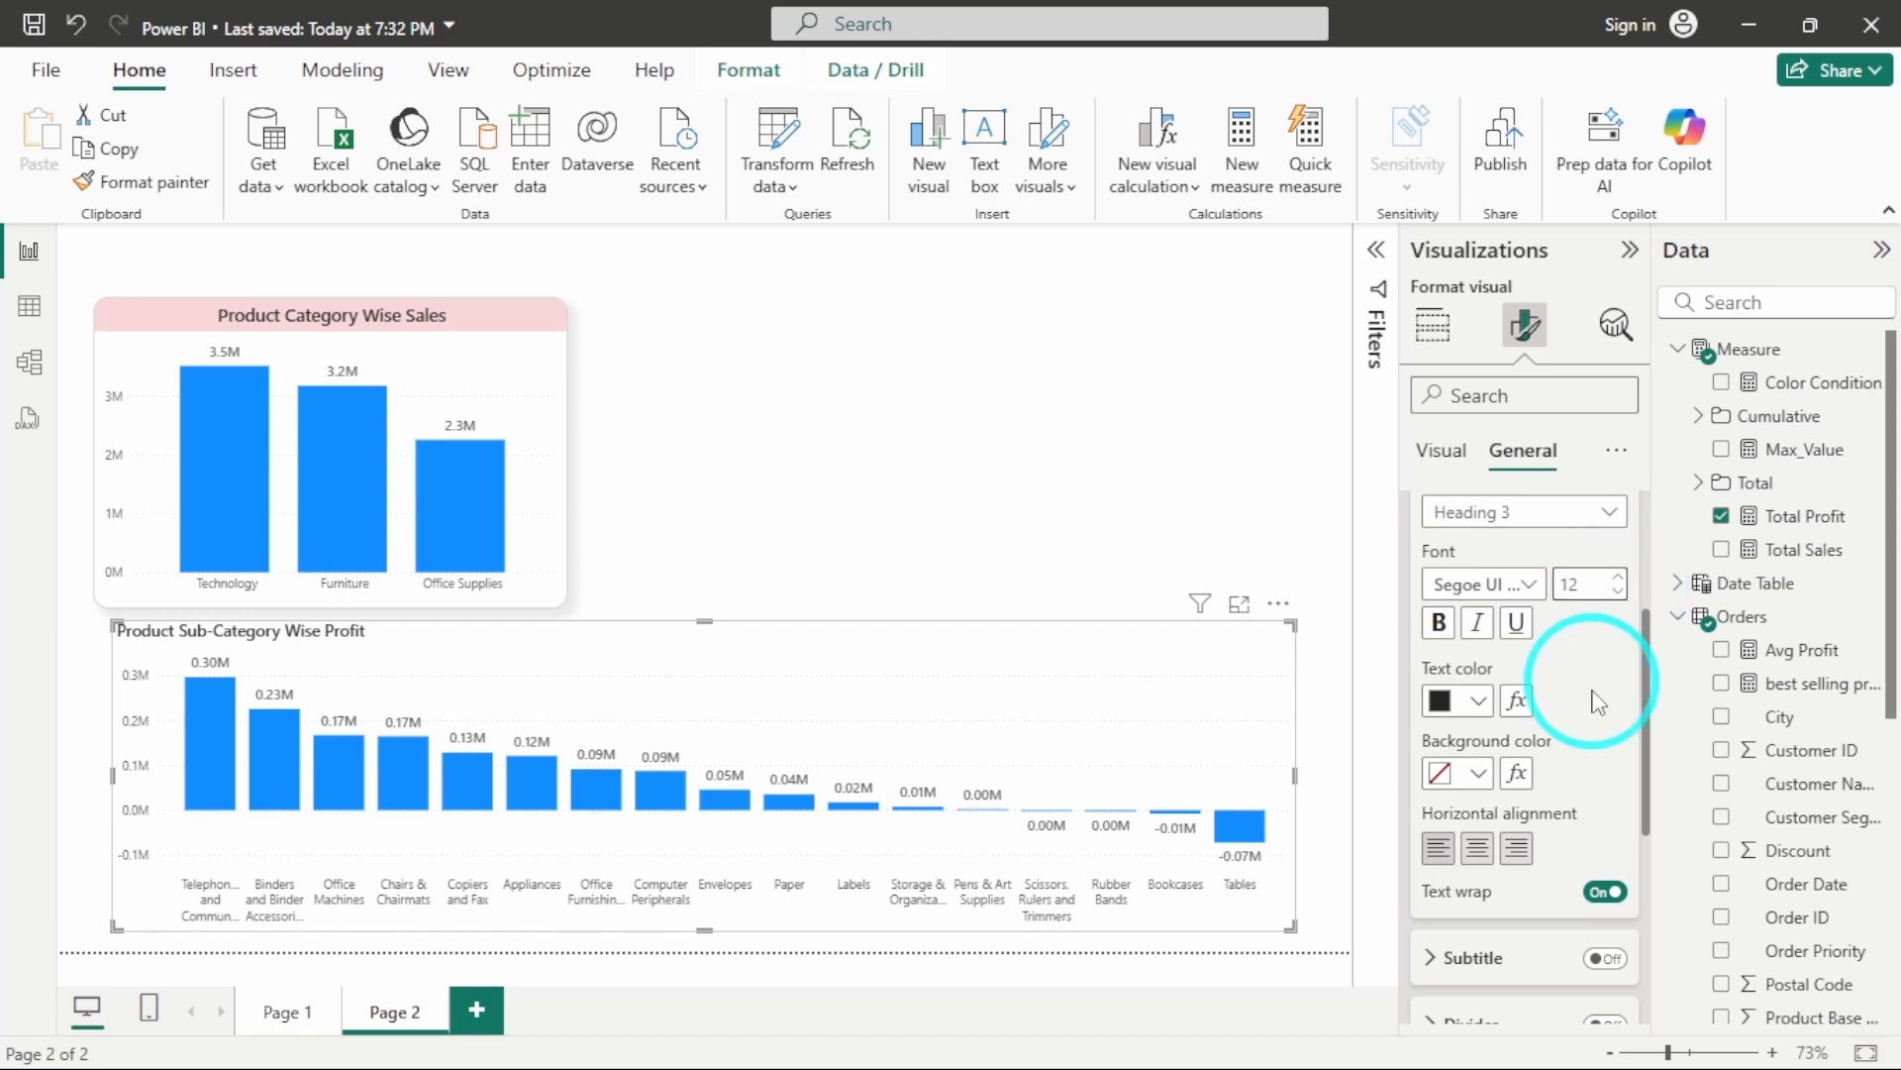
Center the Product Sub-Category Wise Profit title and give it the recently used light pink background
scroll(1584, 723, "down", 1)
left_click(1478, 760)
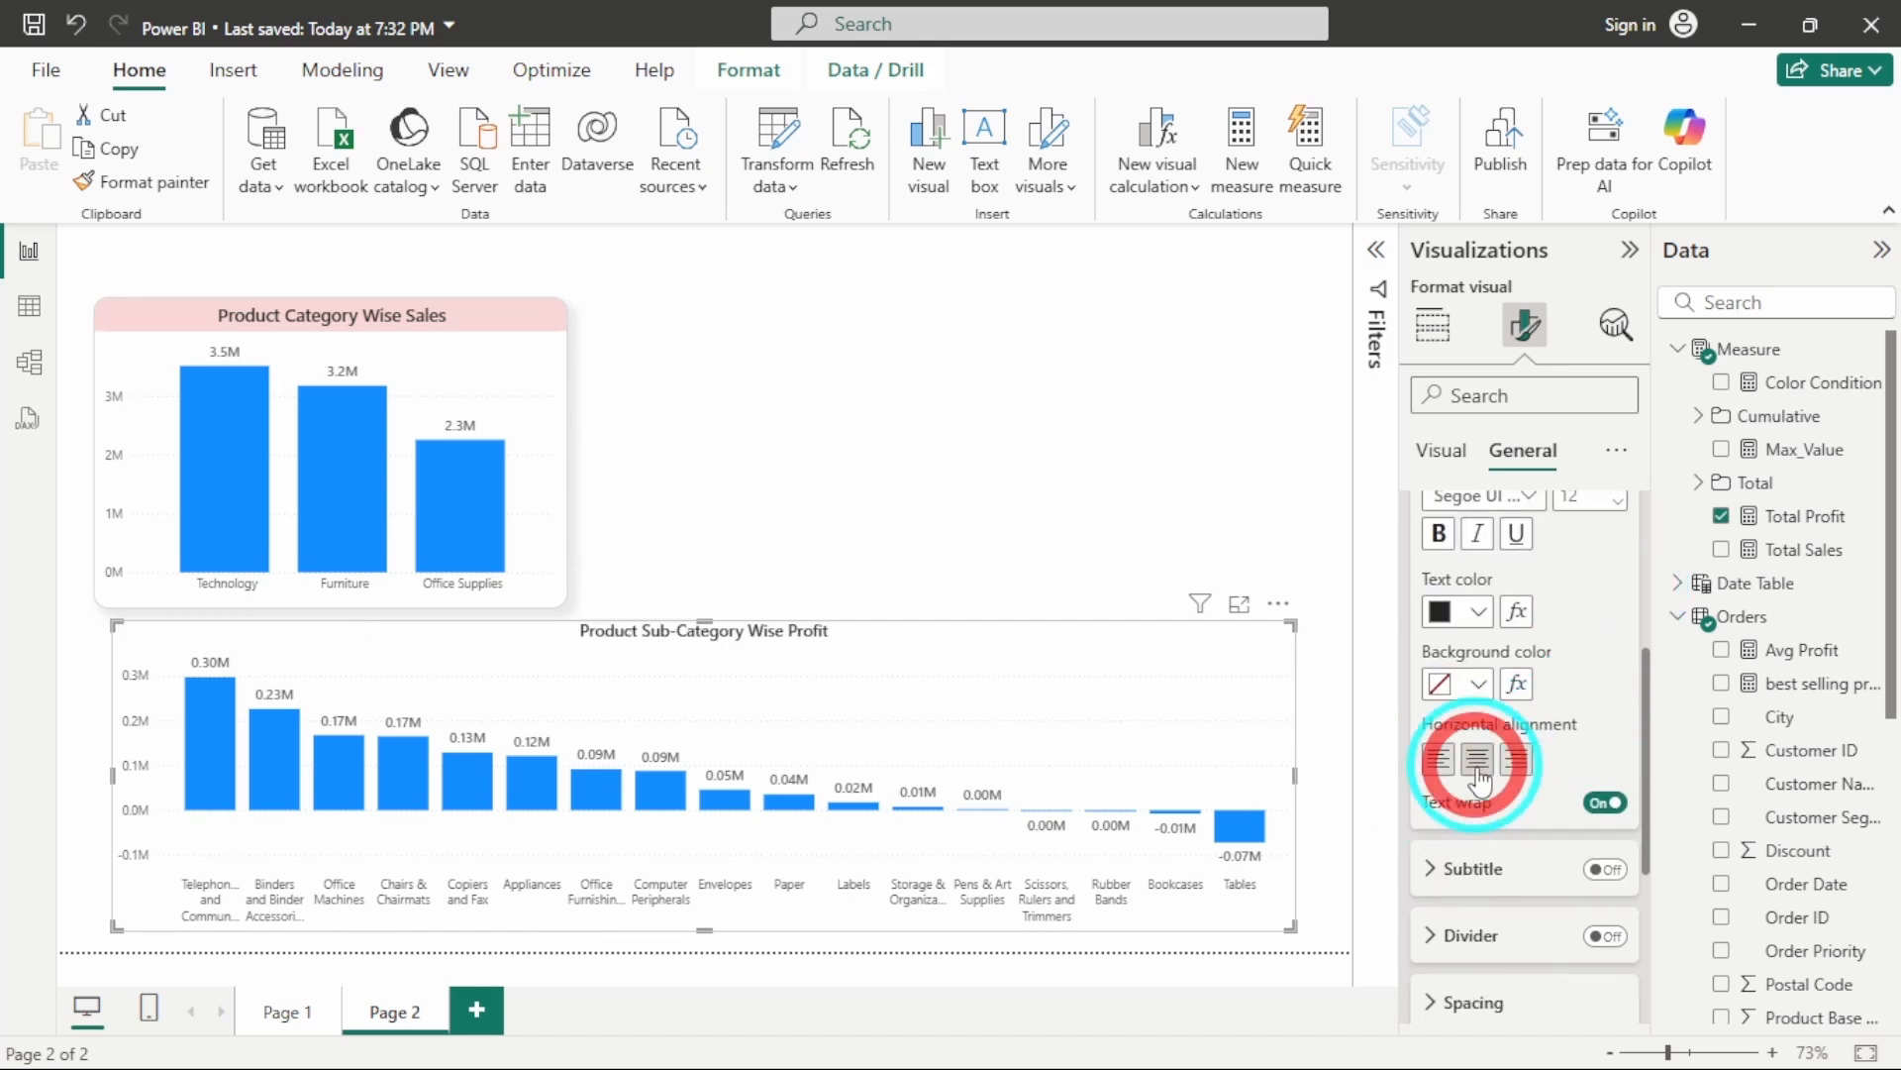
left_click(1464, 683)
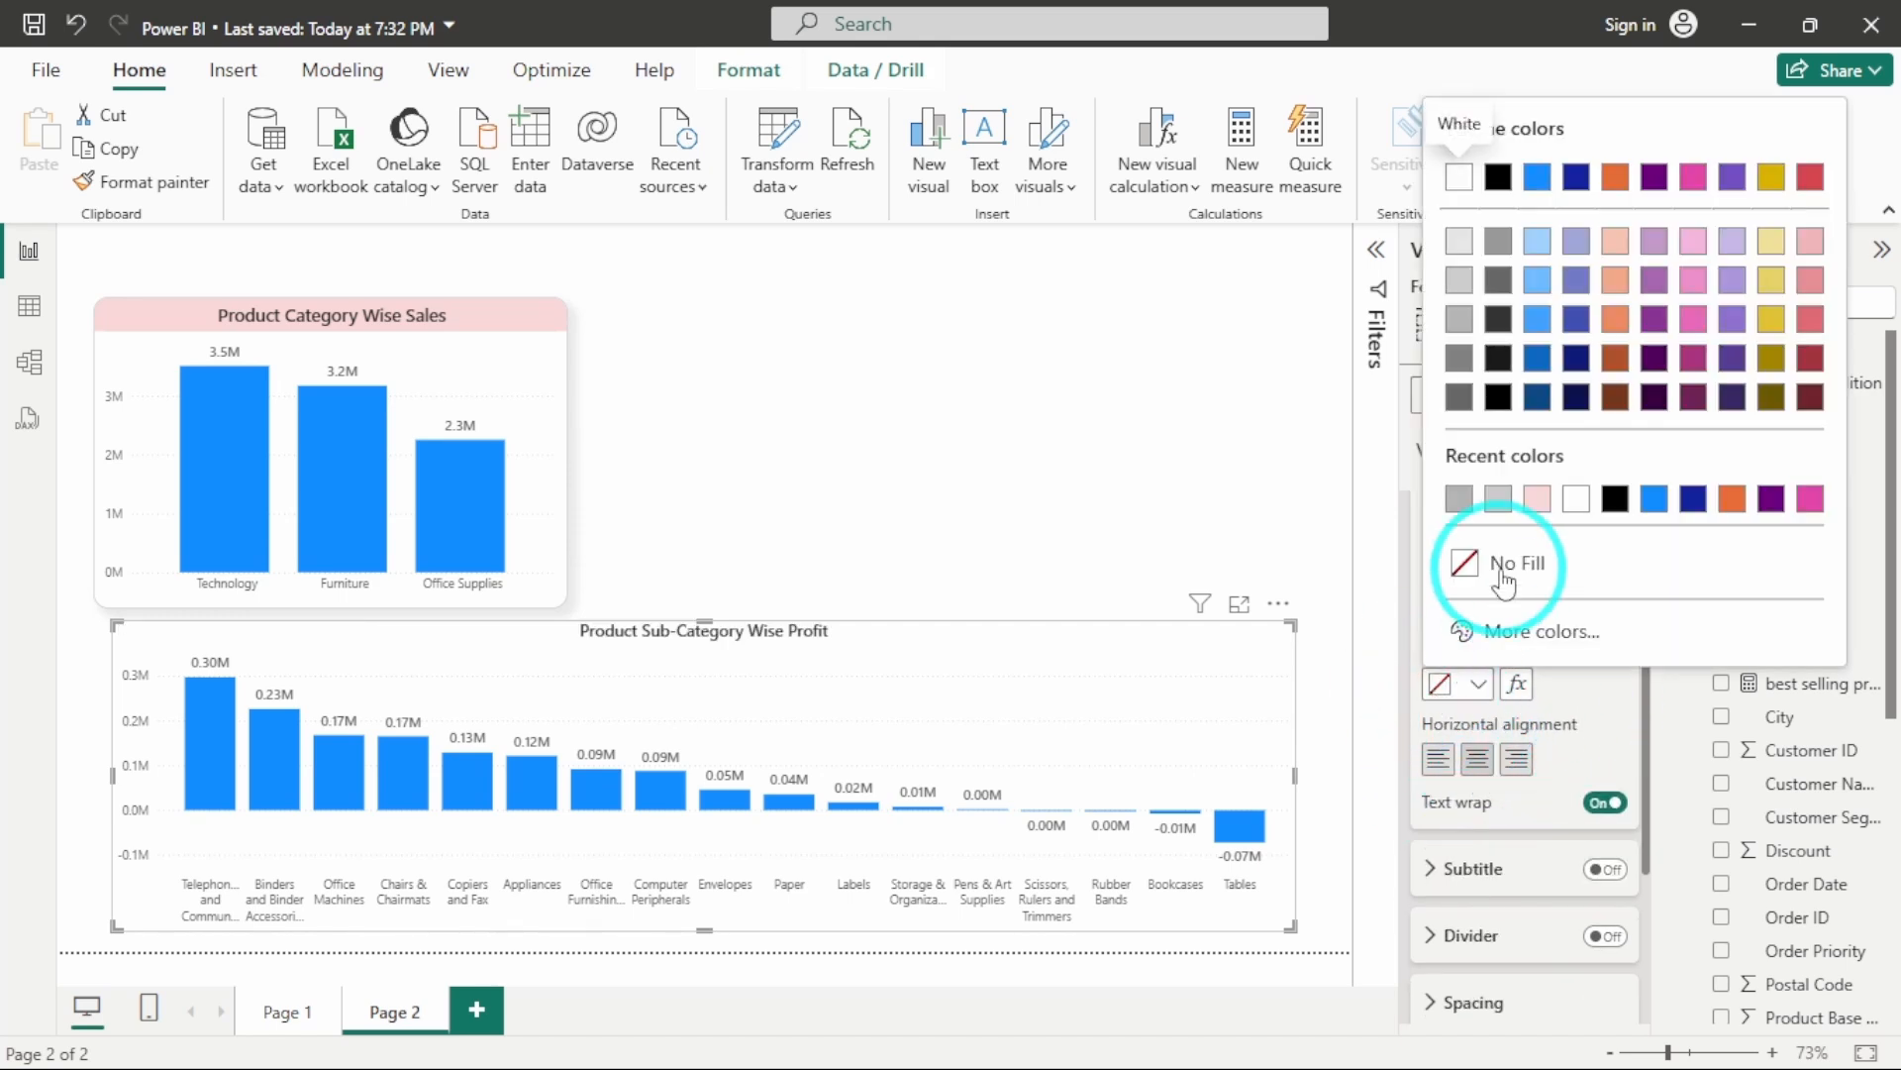
left_click(1533, 501)
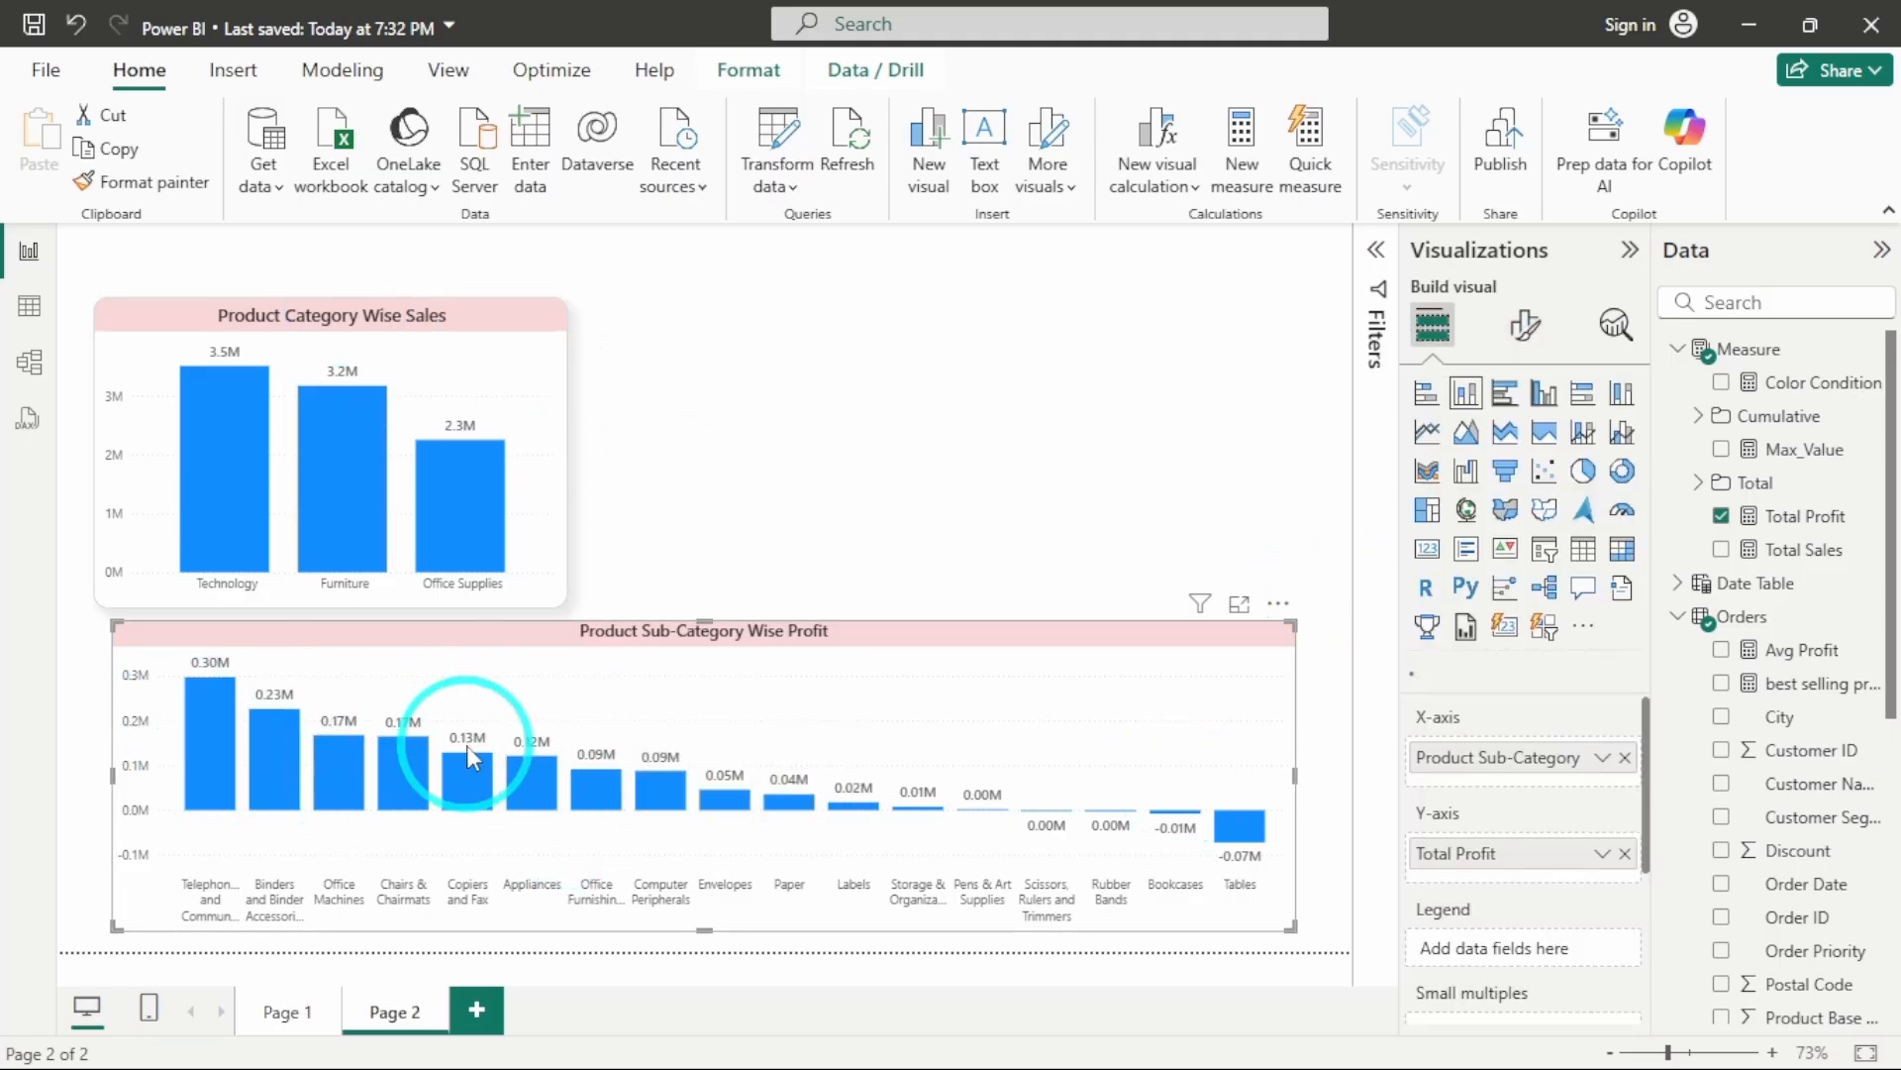
Apply gradient conditional coloring to the sub-category profit chart's columns, with a light orange theme shade for the lowest value
left_click(1525, 324)
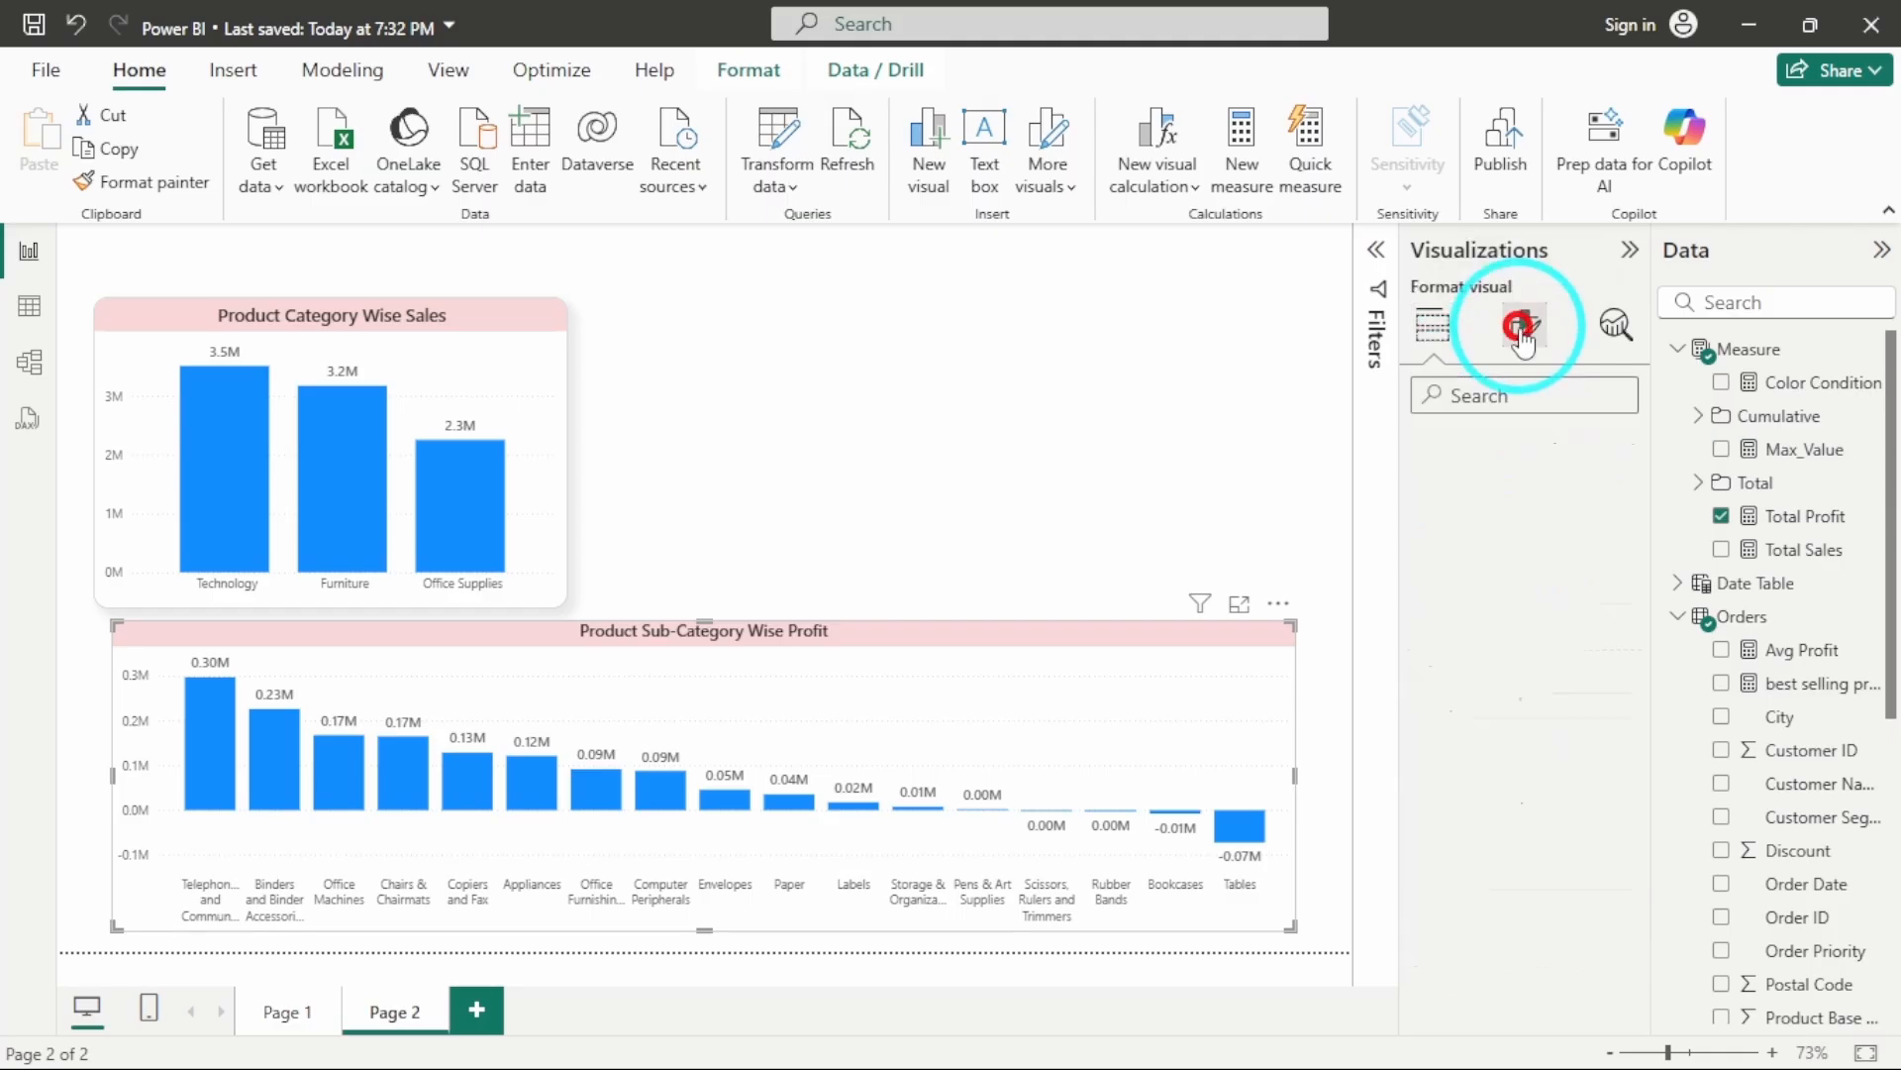
scroll(1525, 574, "down", 1)
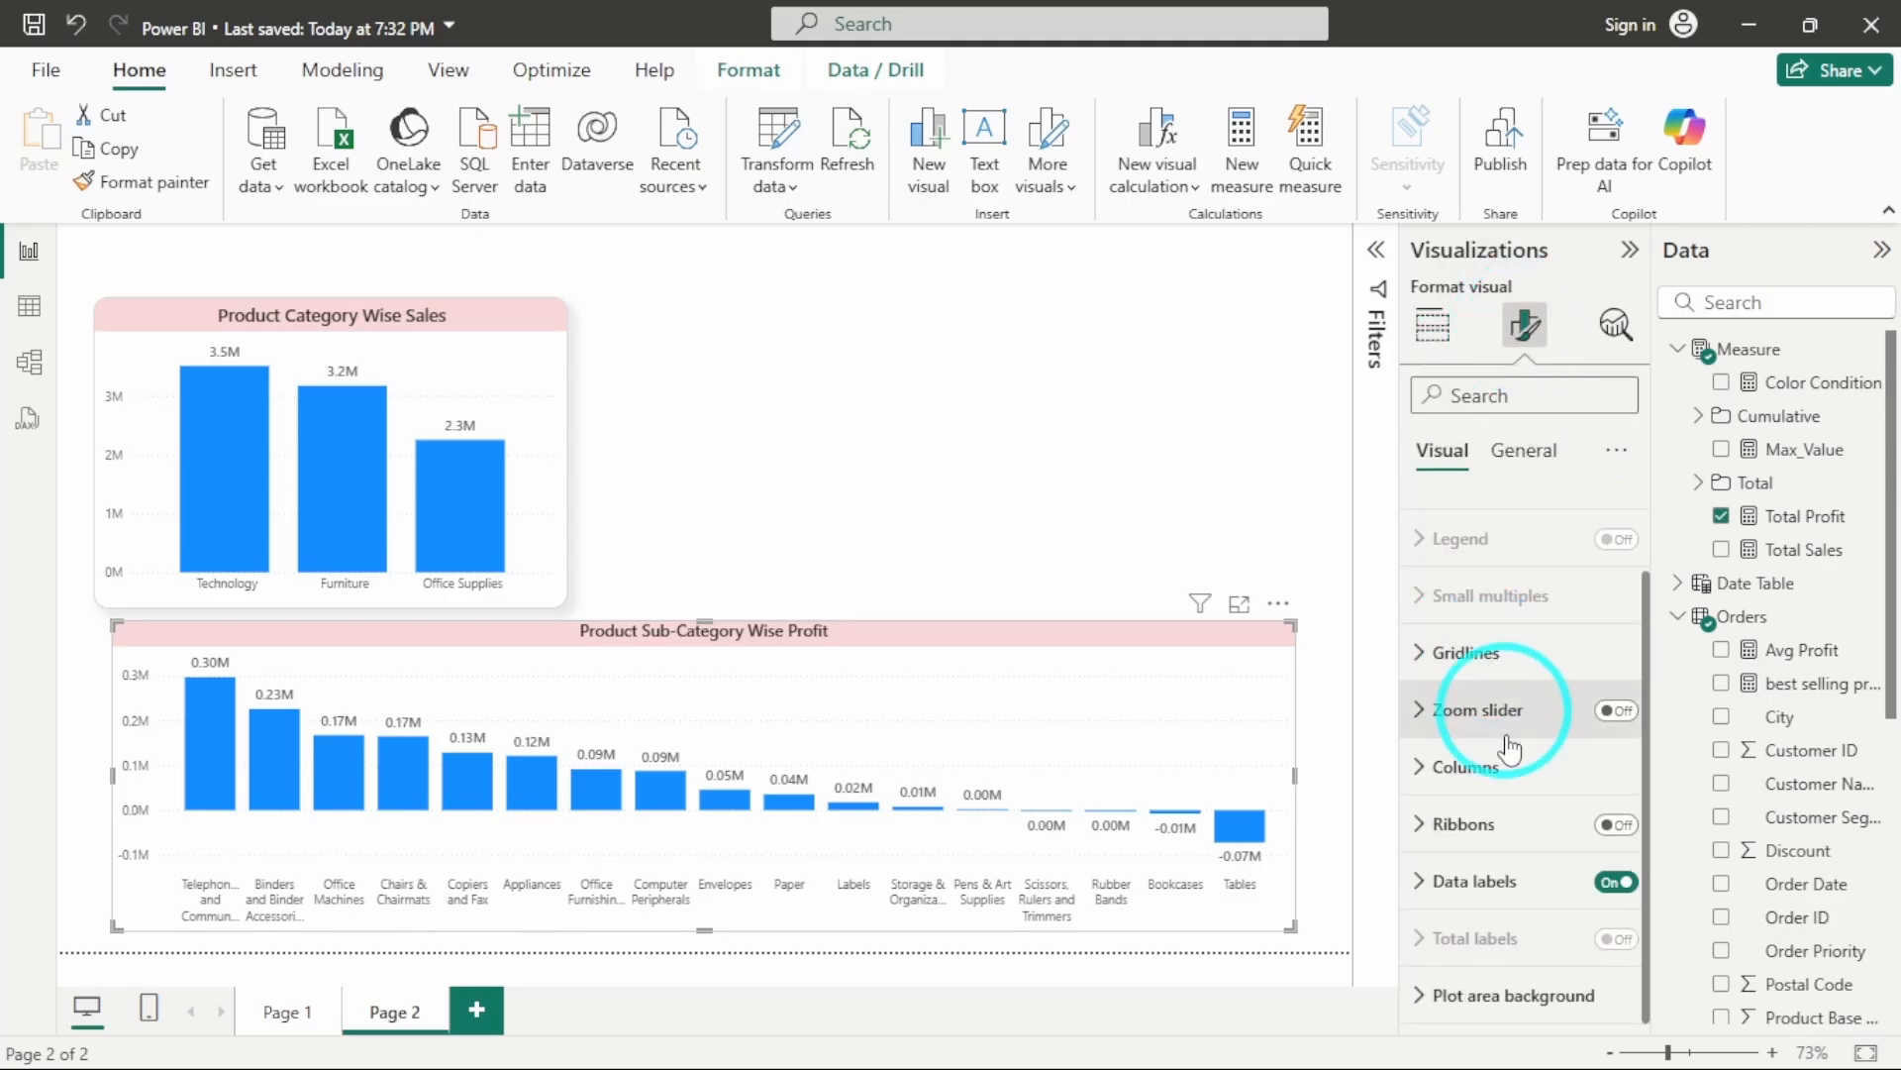
left_click(1483, 772)
scroll(1506, 723, "down", 3)
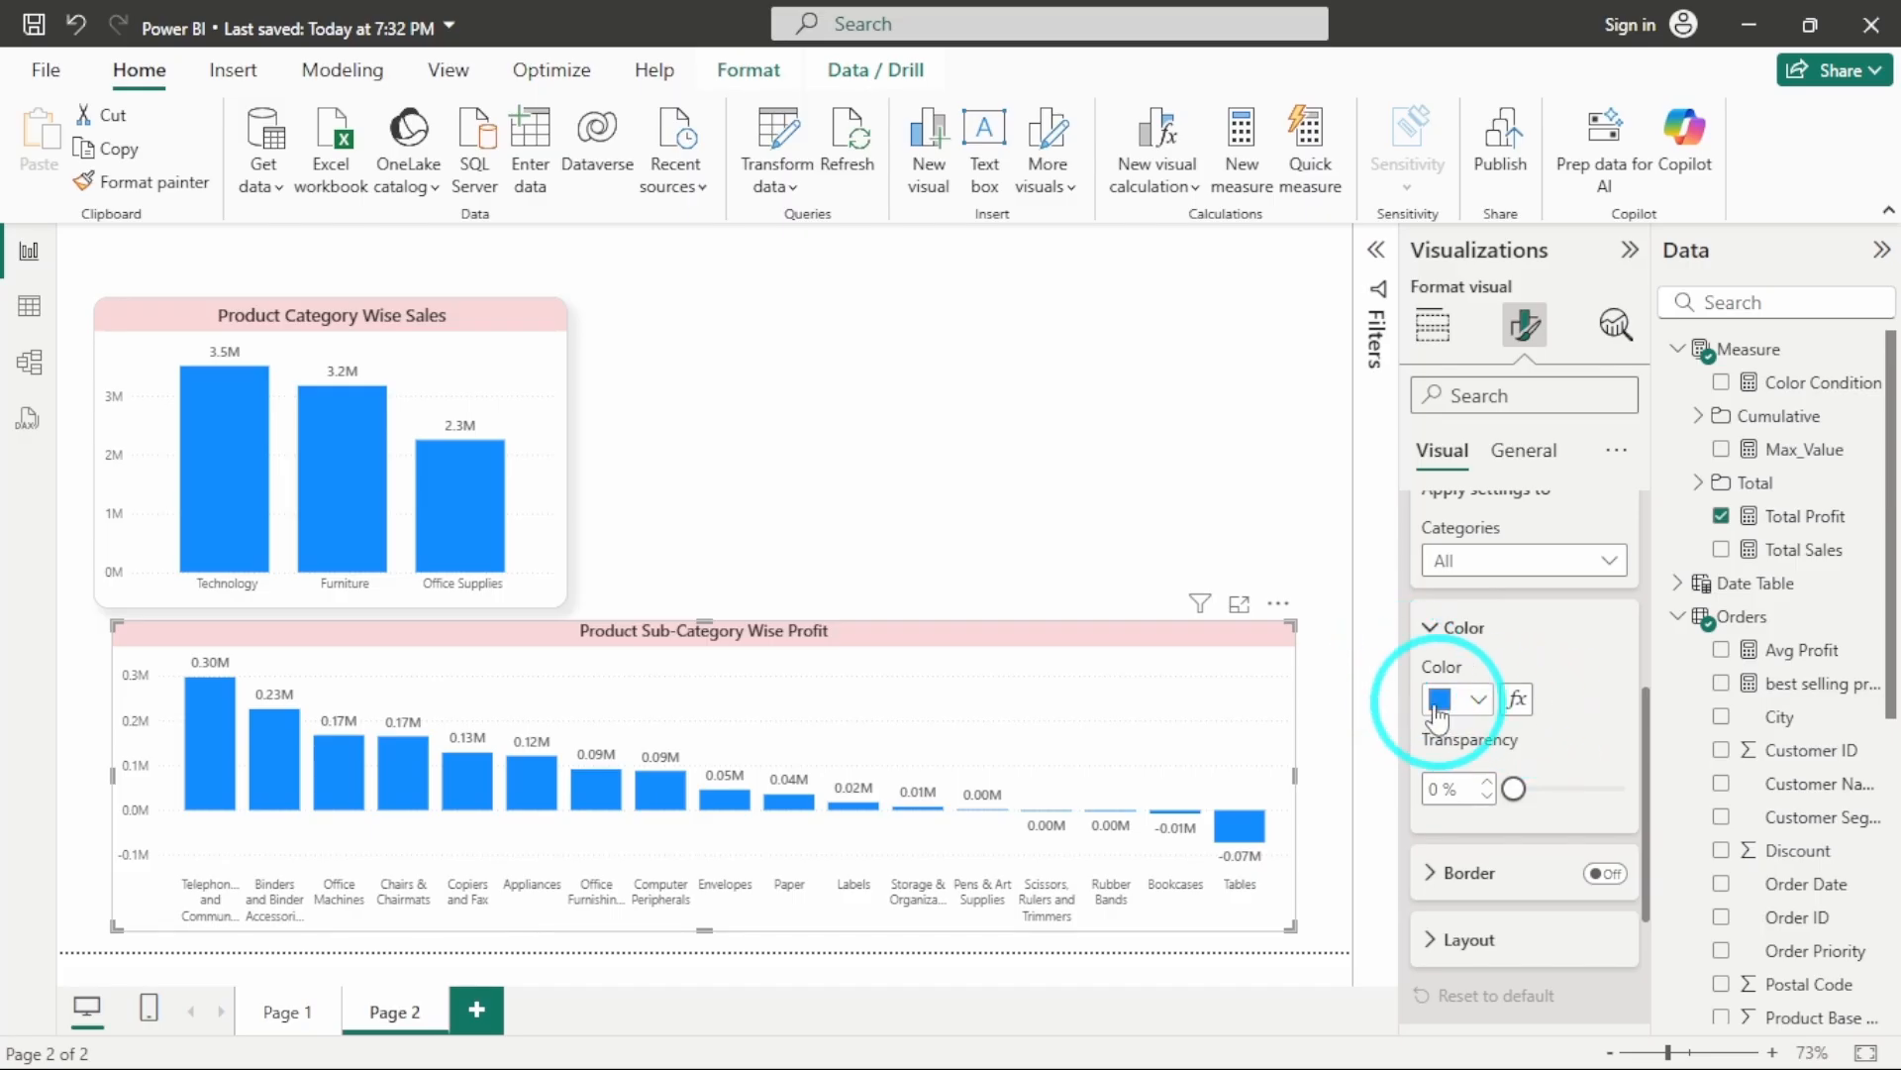
left_click(1516, 700)
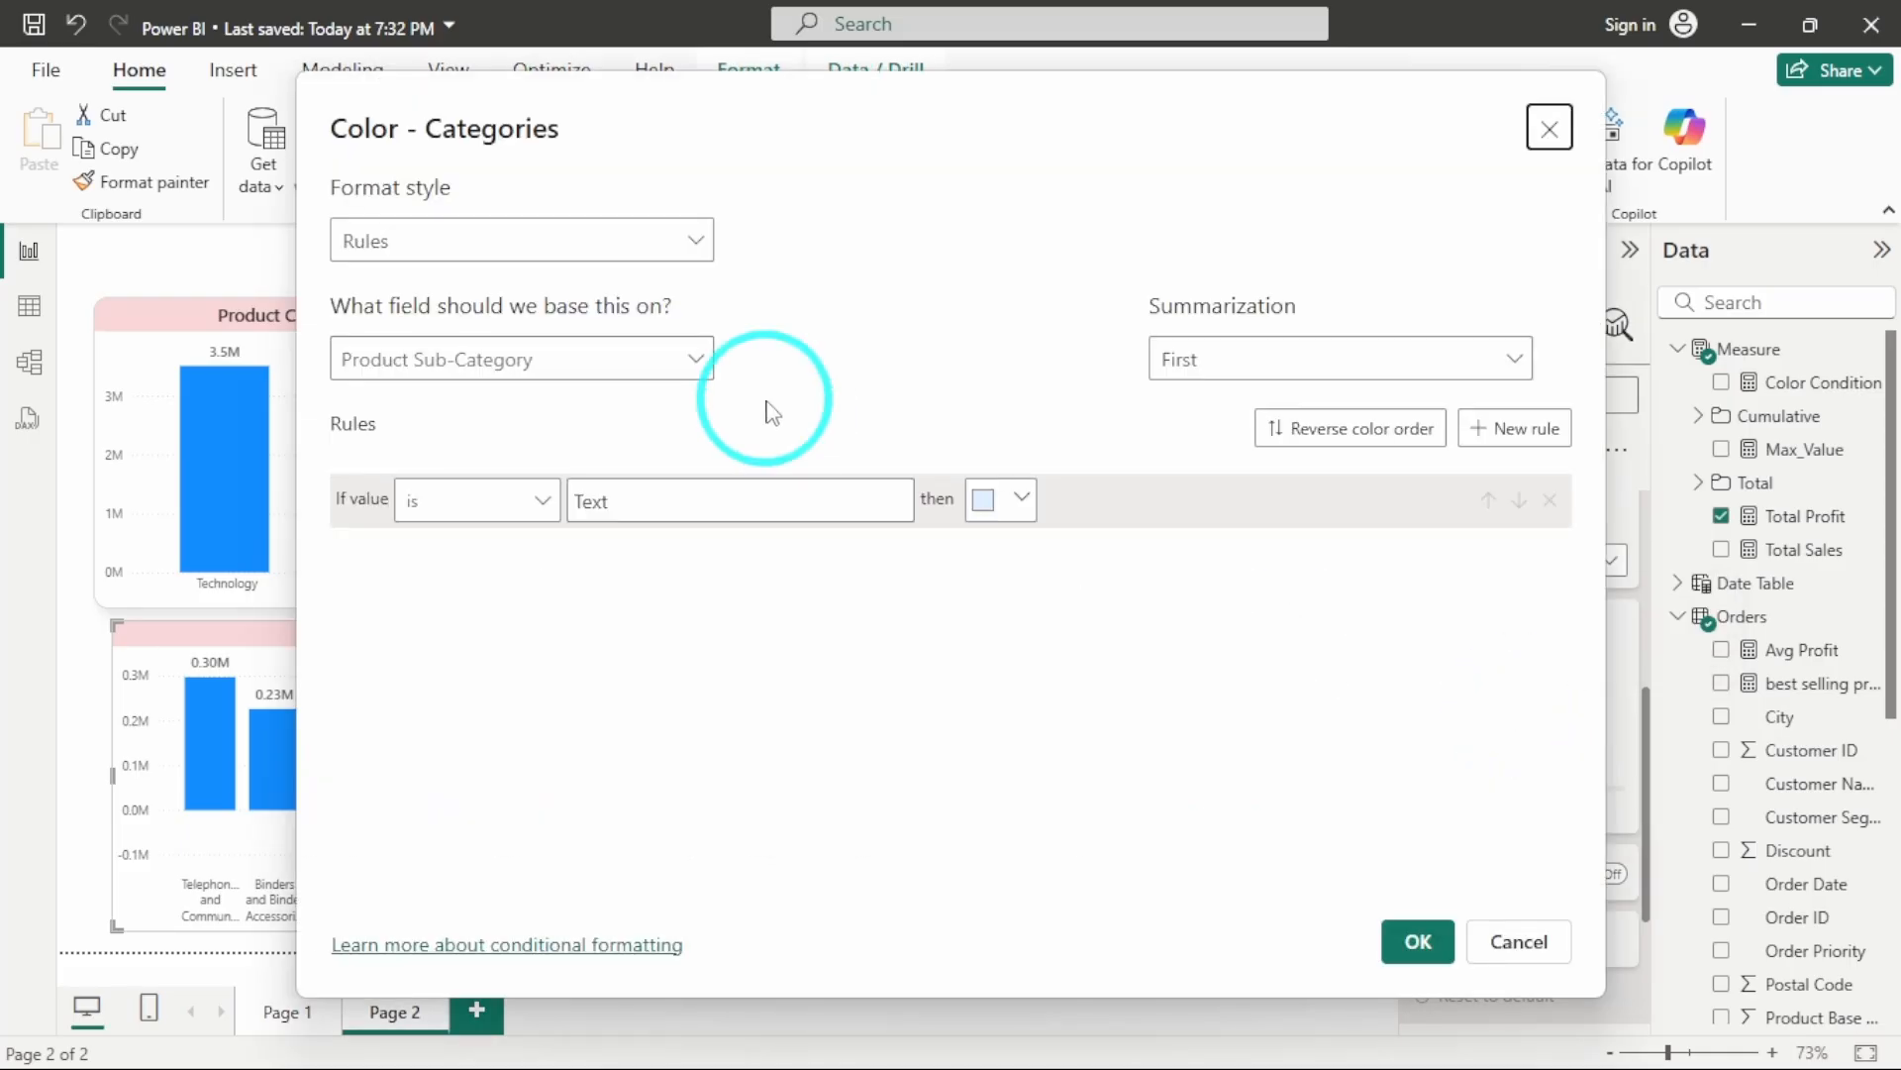
left_click(697, 243)
left_click(628, 284)
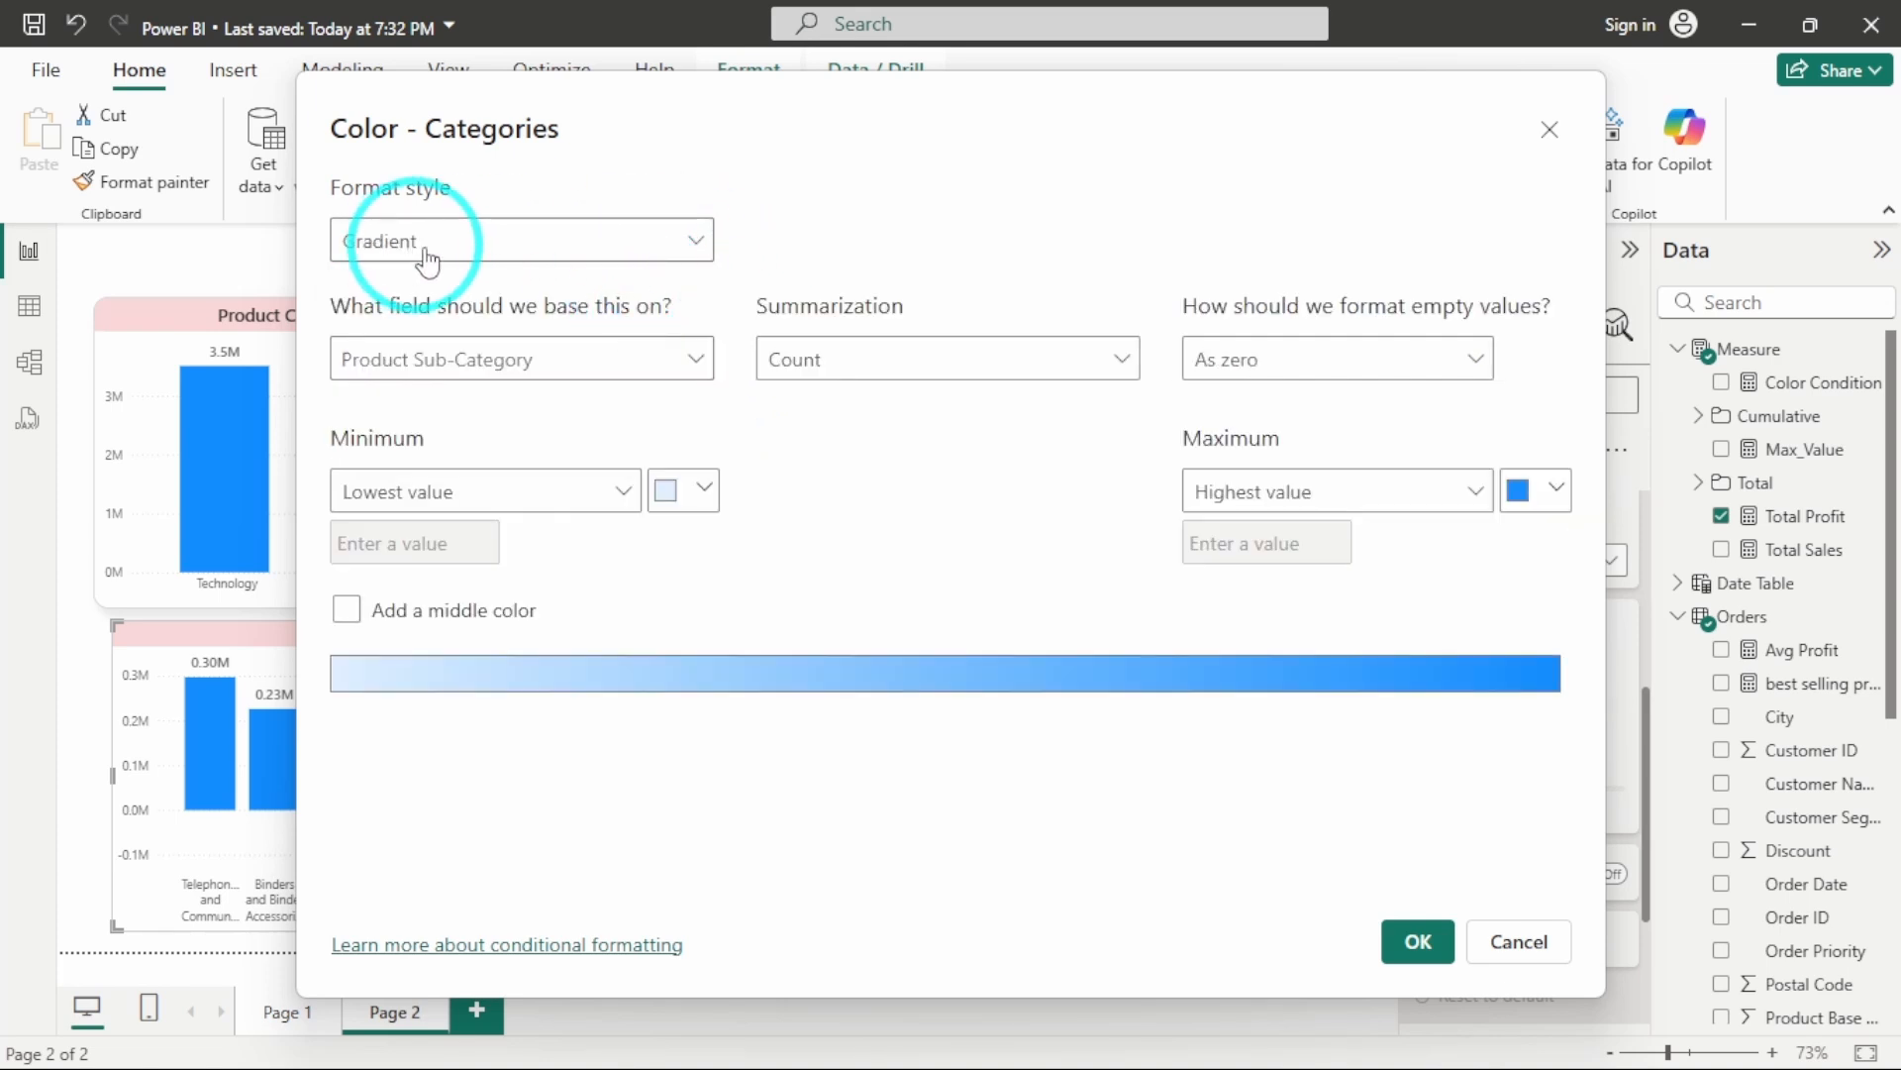
left_click(676, 495)
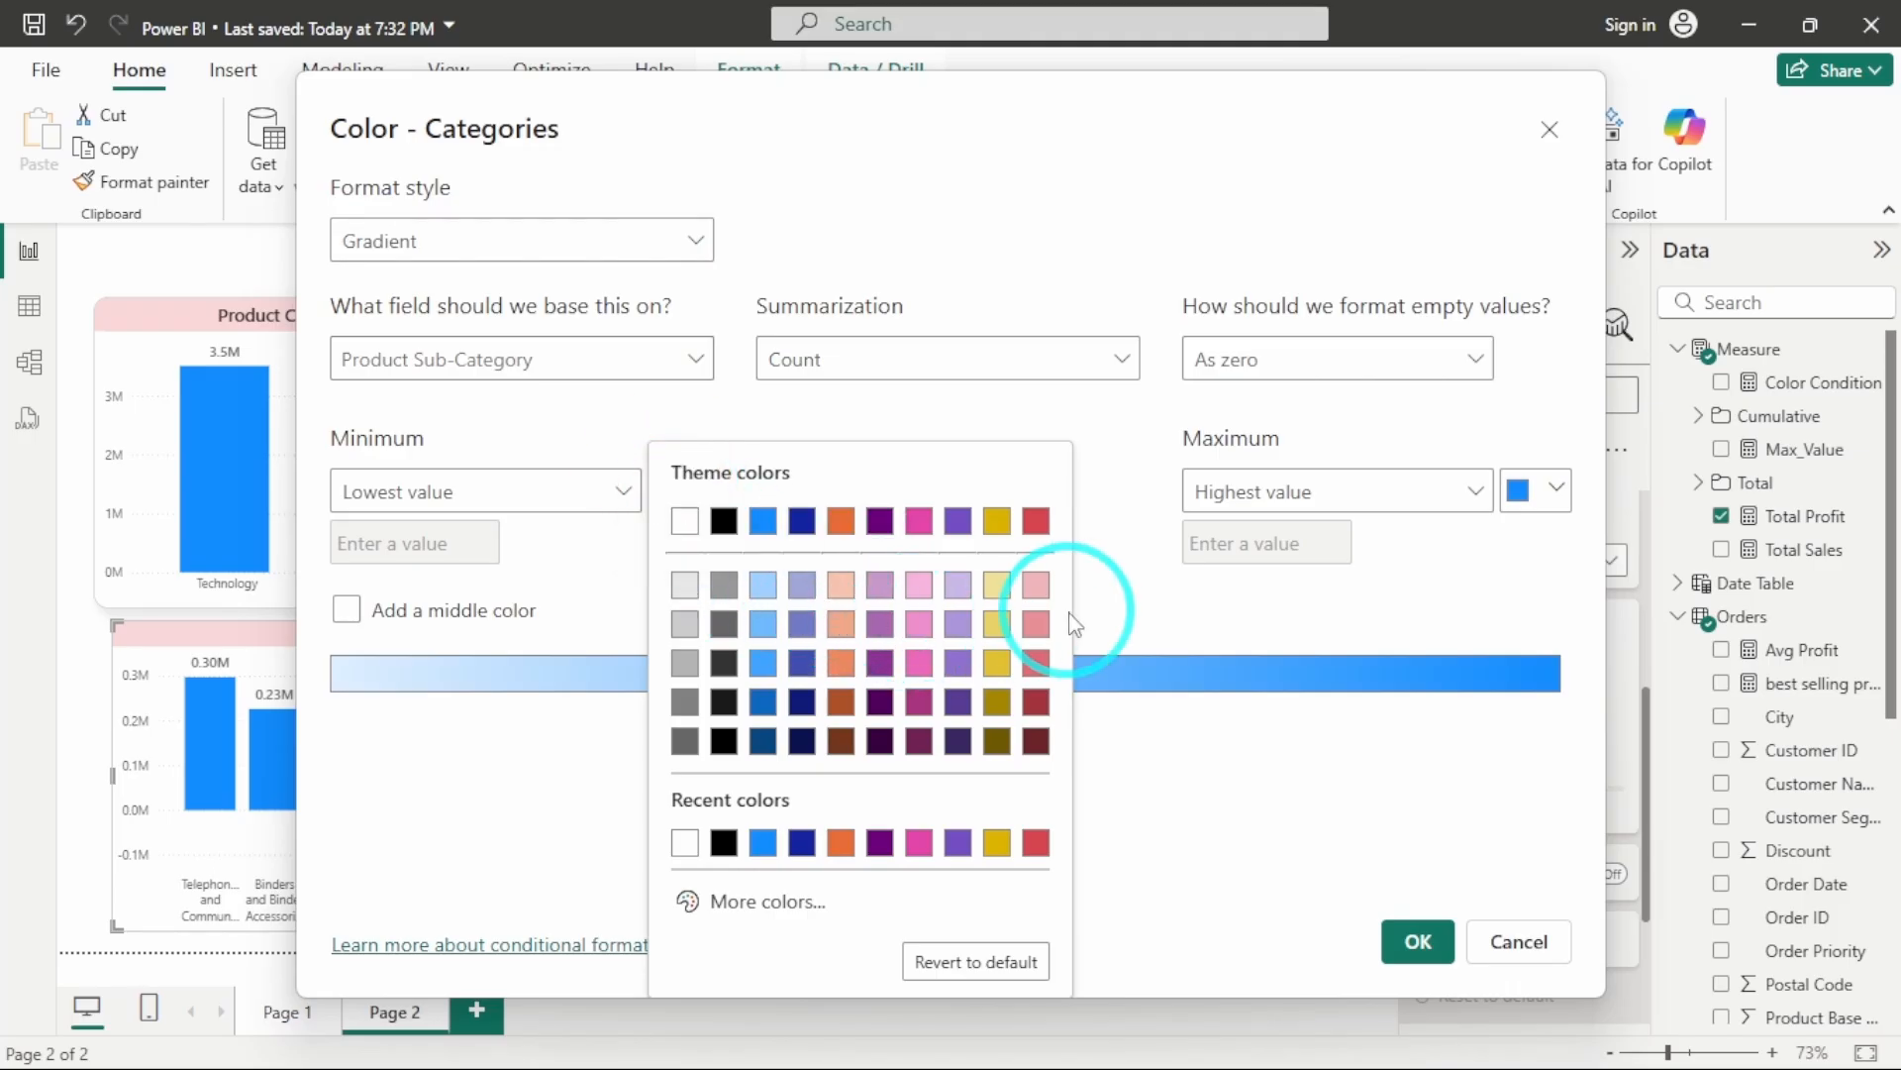
left_click(842, 662)
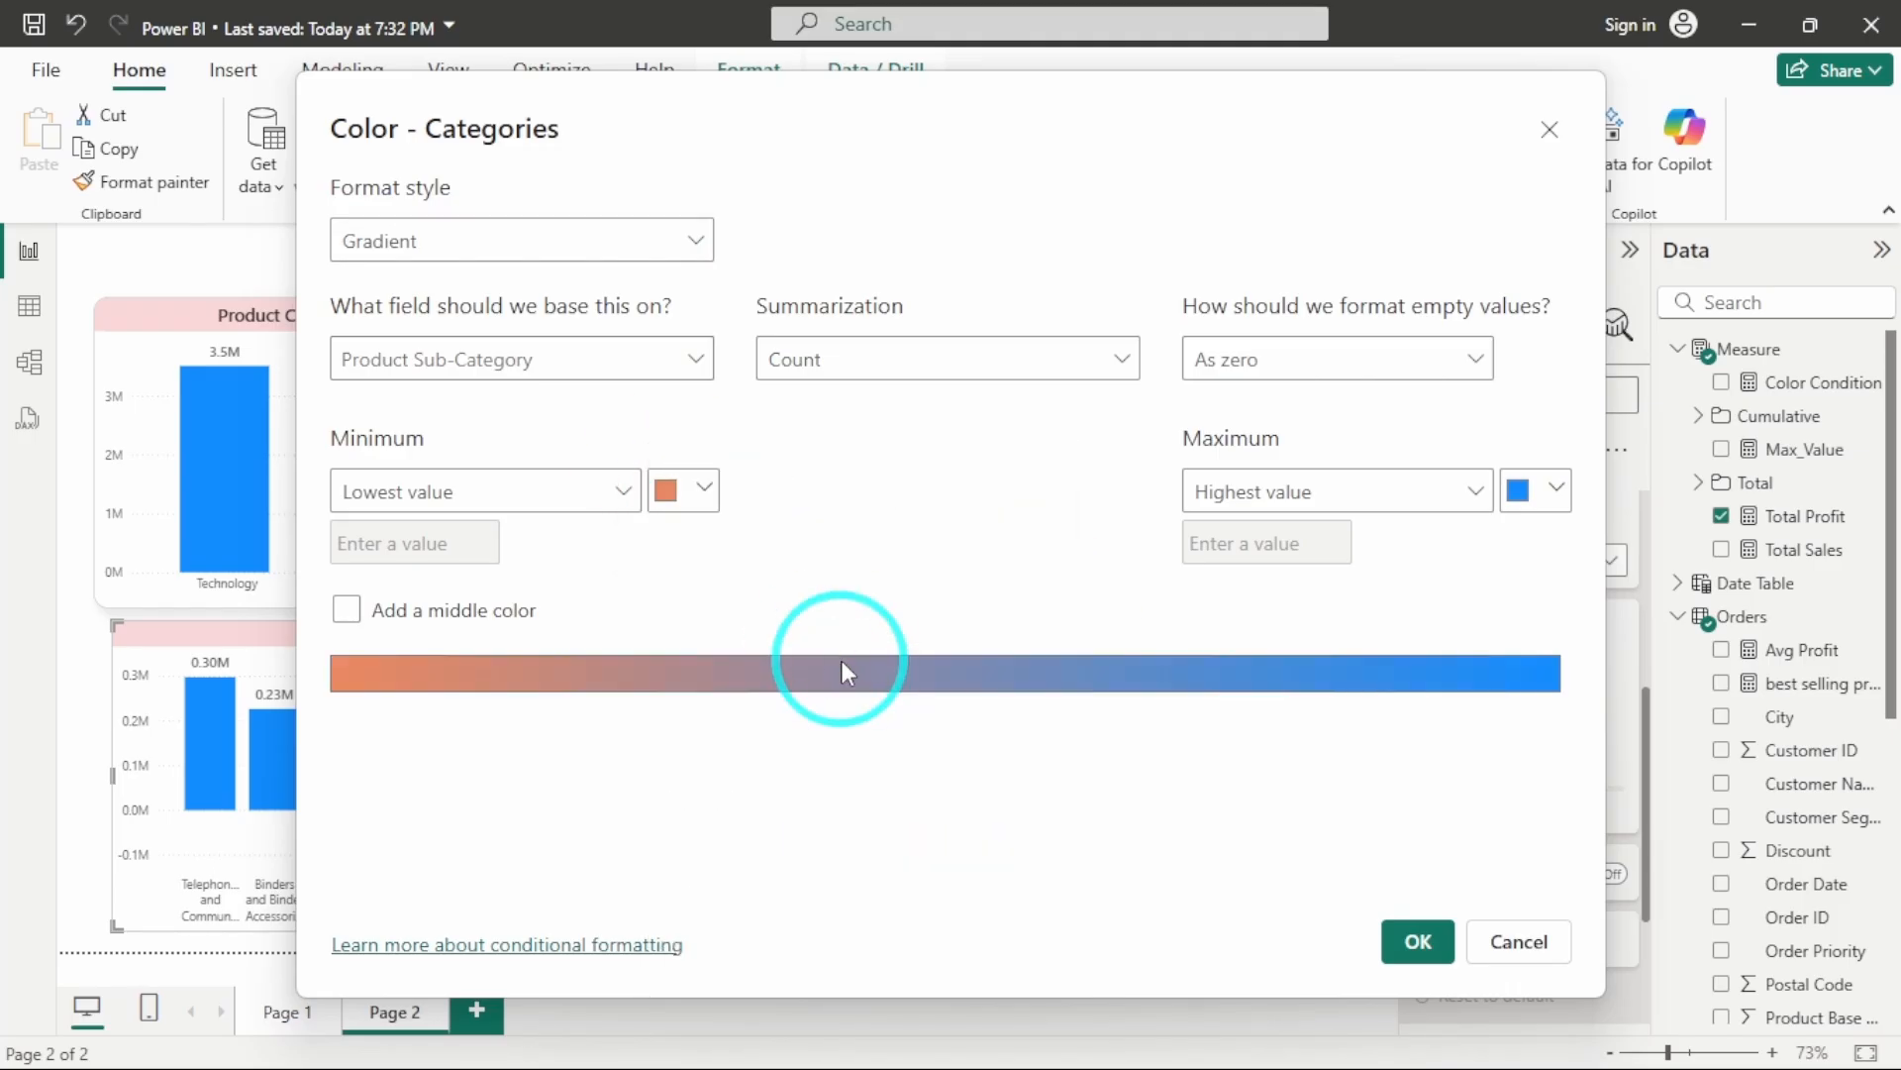
left_click(1426, 944)
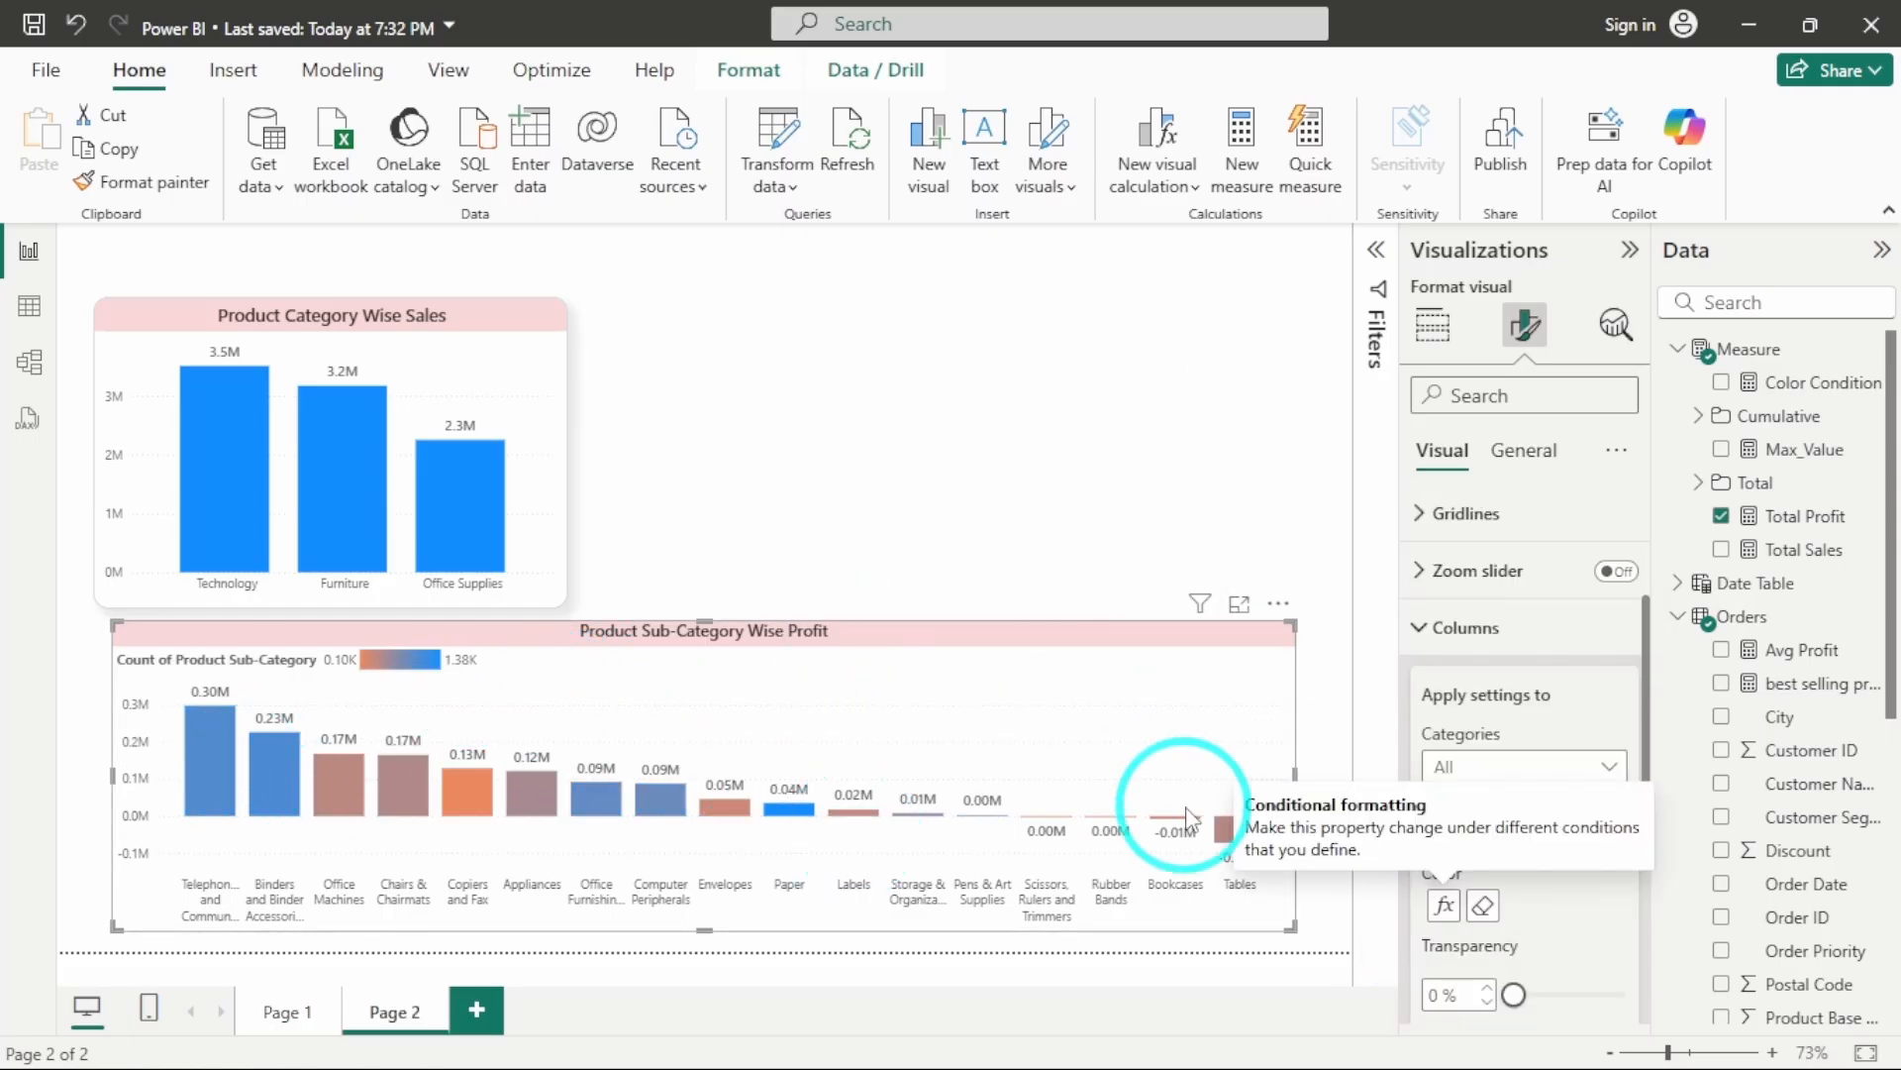
Base the column color gradient on Total Profit instead of Product Sub-Category
left_click(1446, 906)
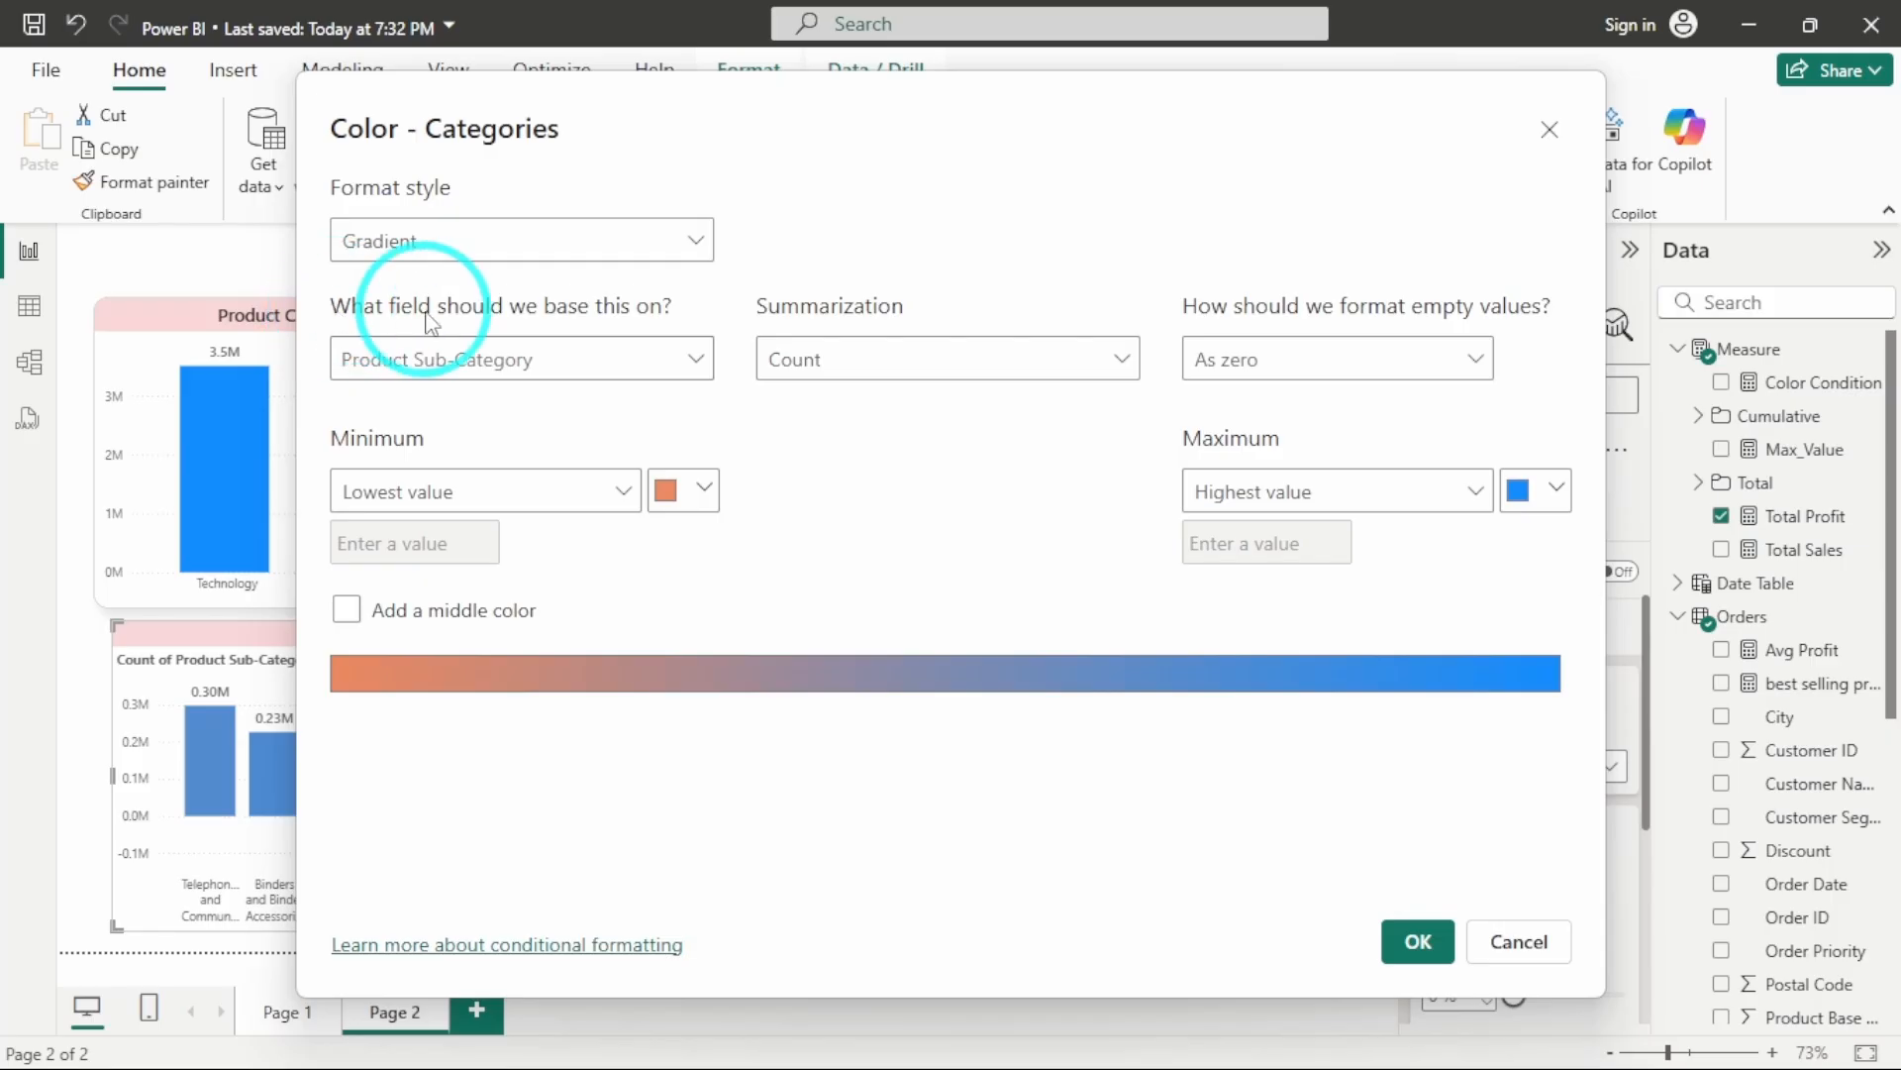
left_click(698, 361)
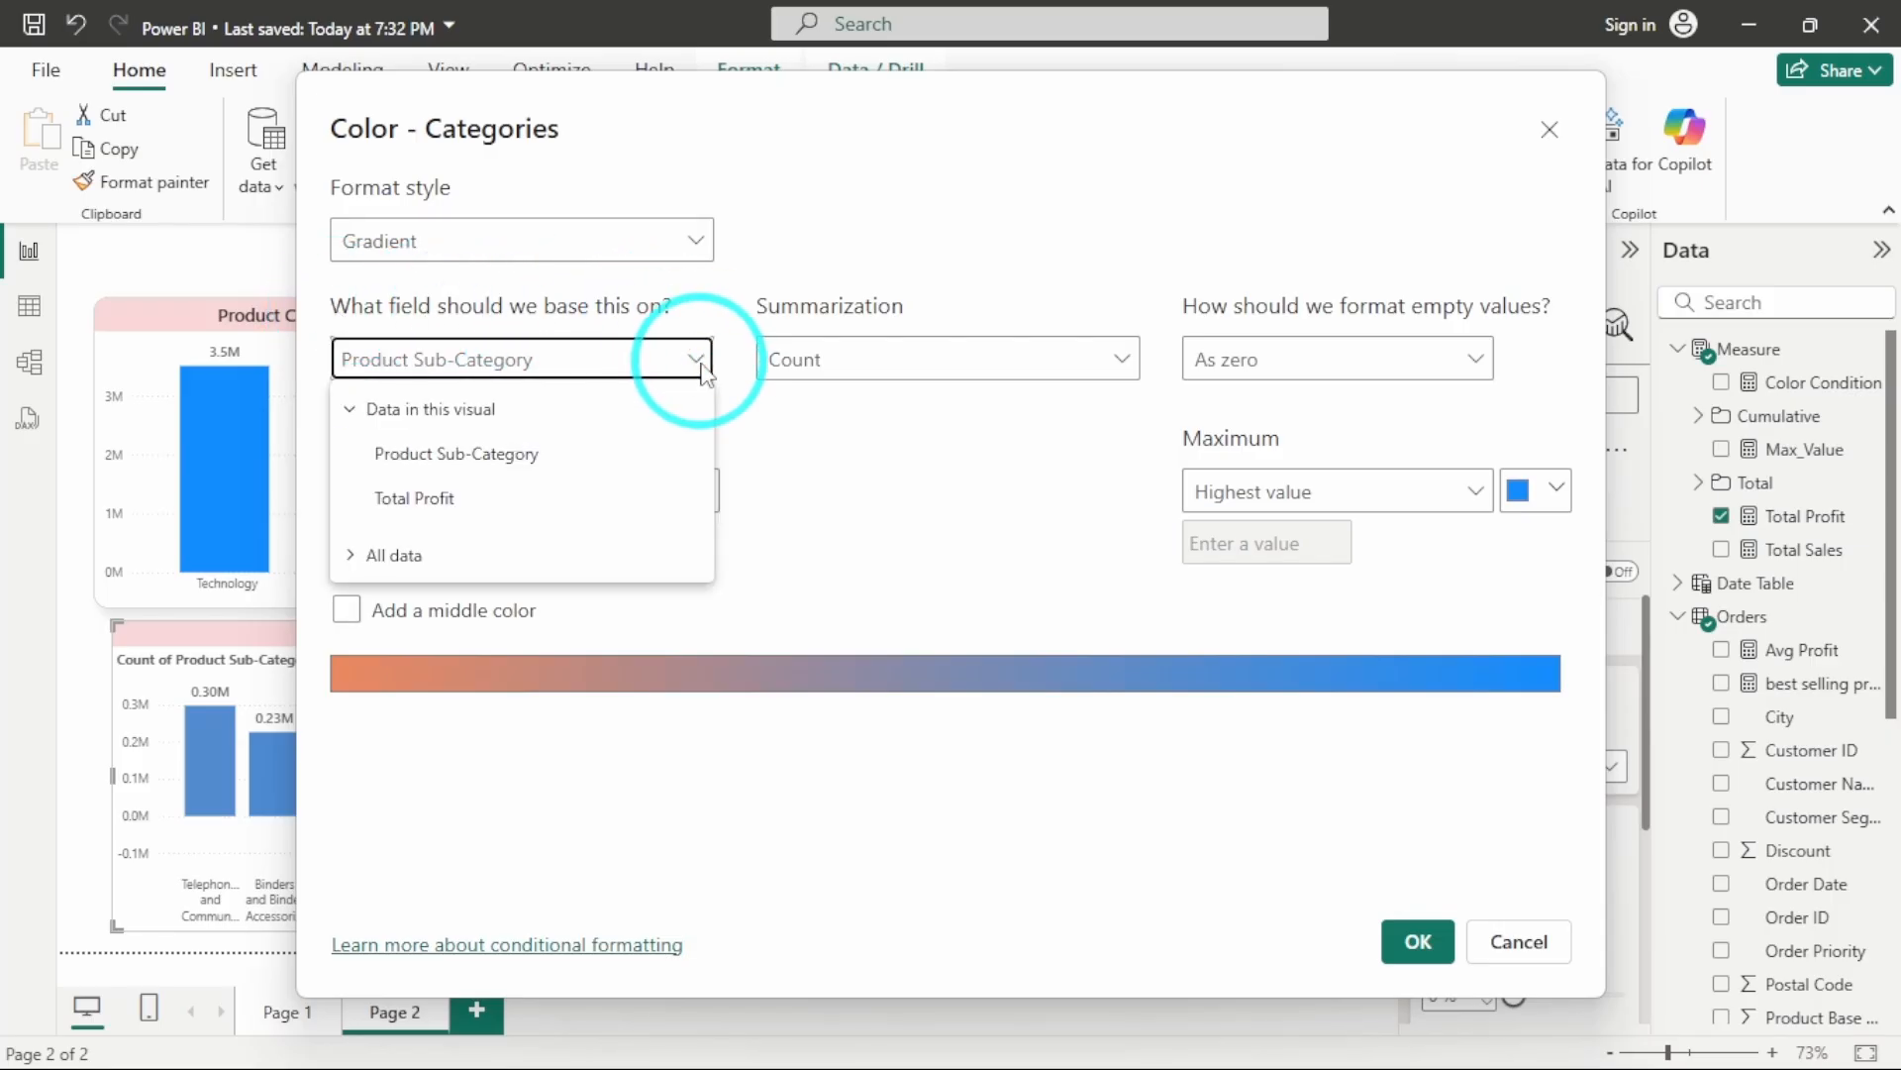
left_click(448, 501)
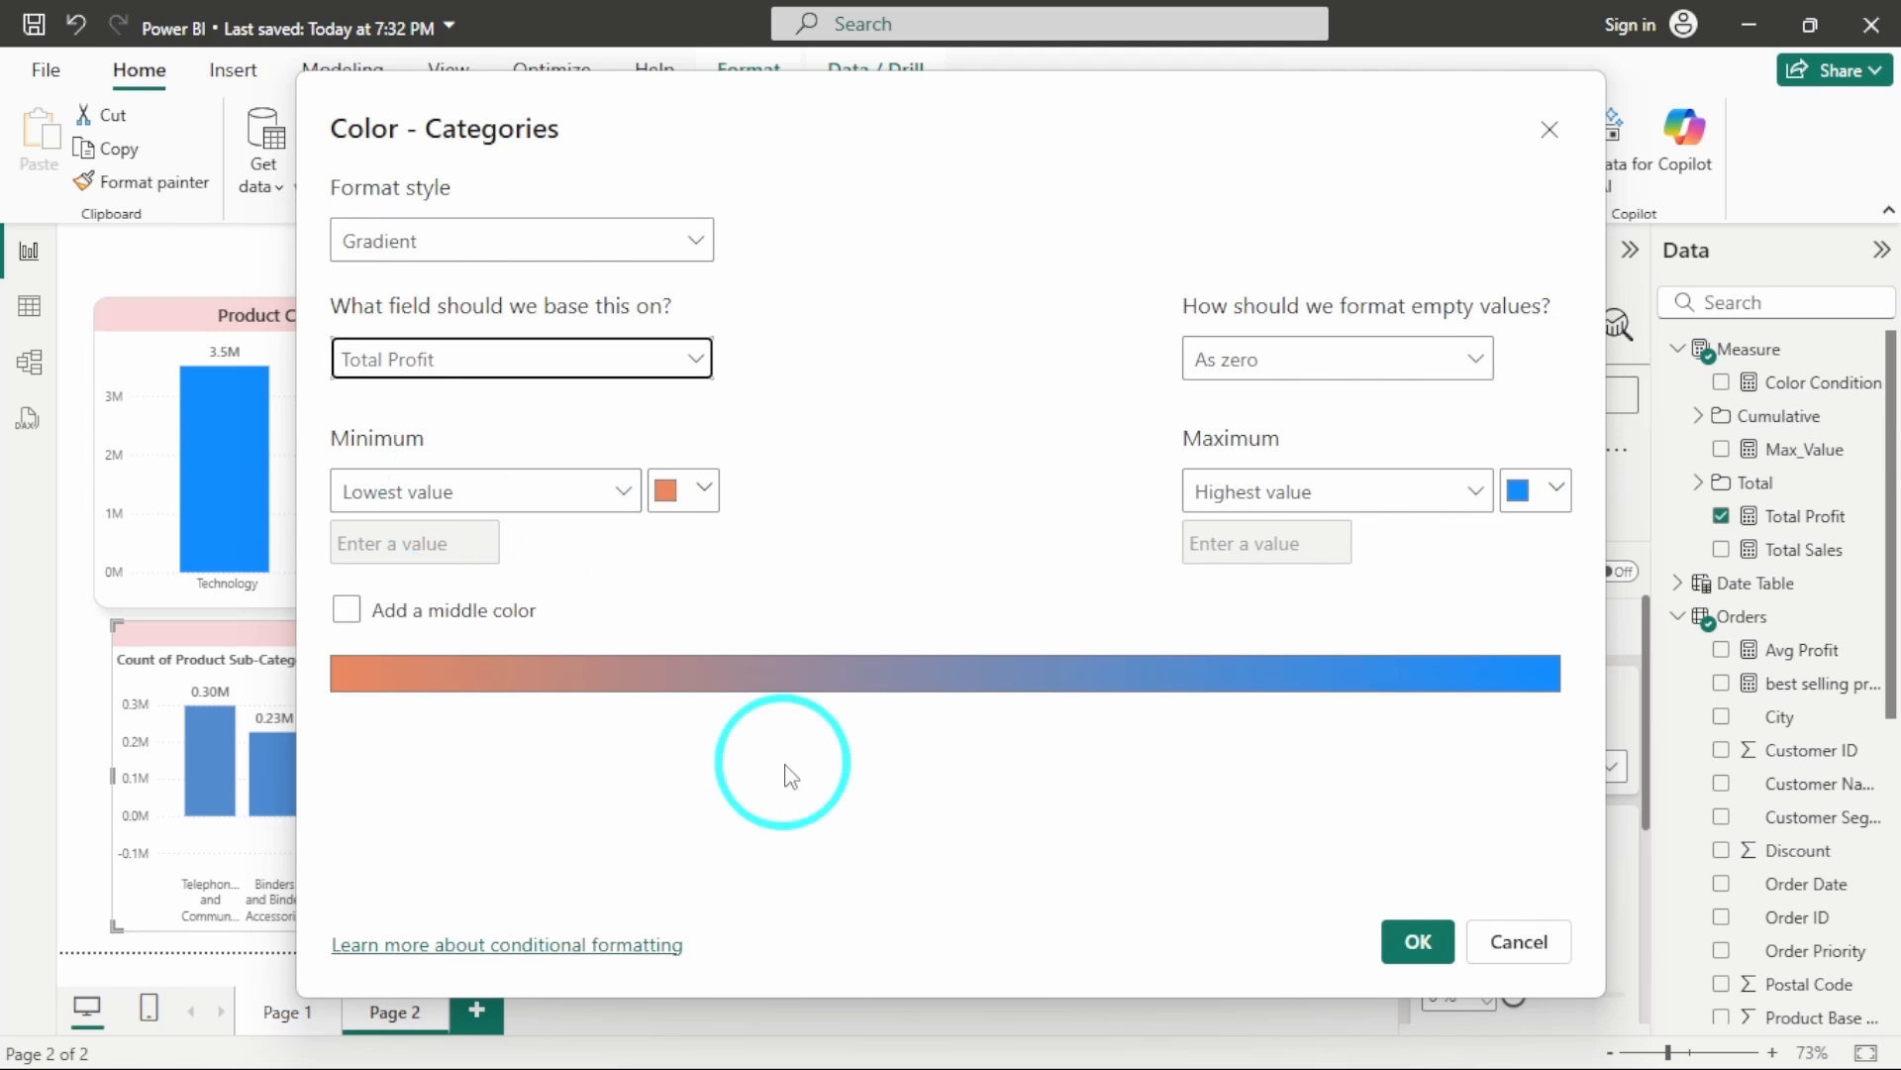
left_click(1417, 942)
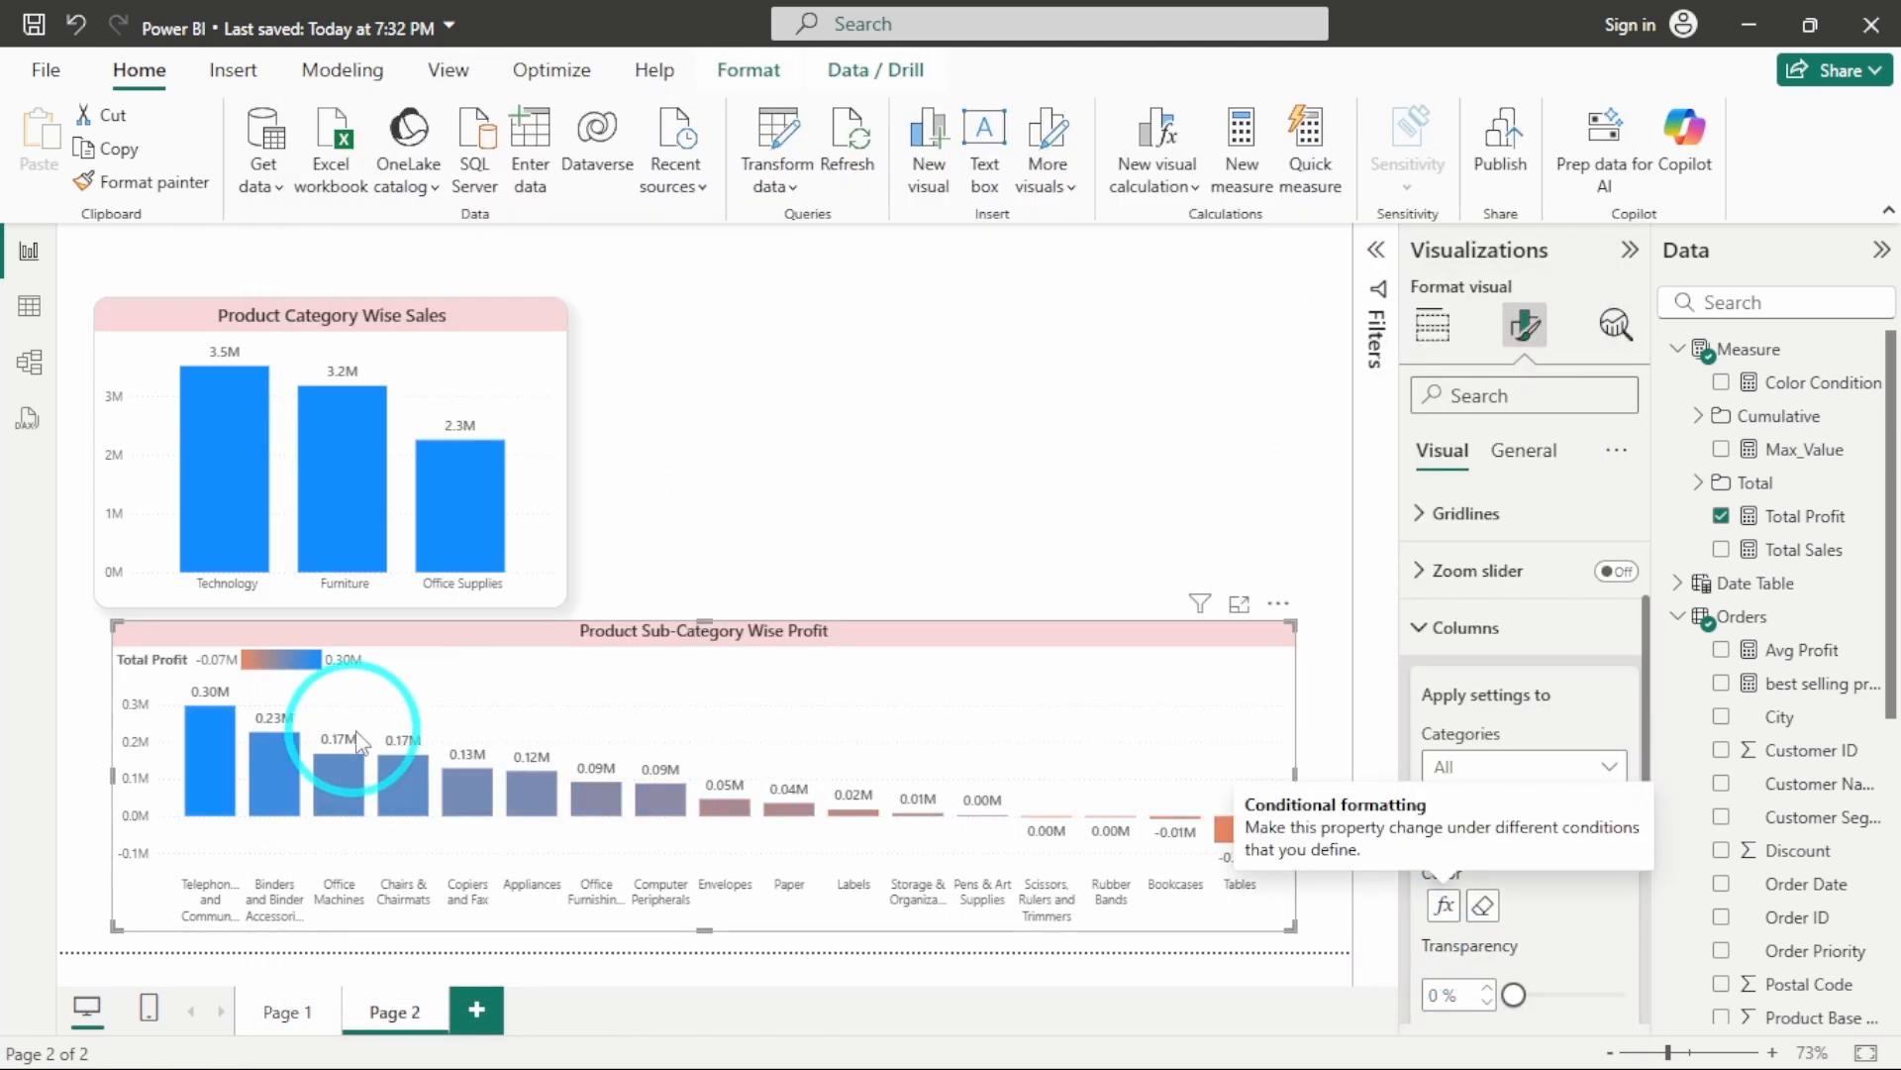
left_click(1003, 717)
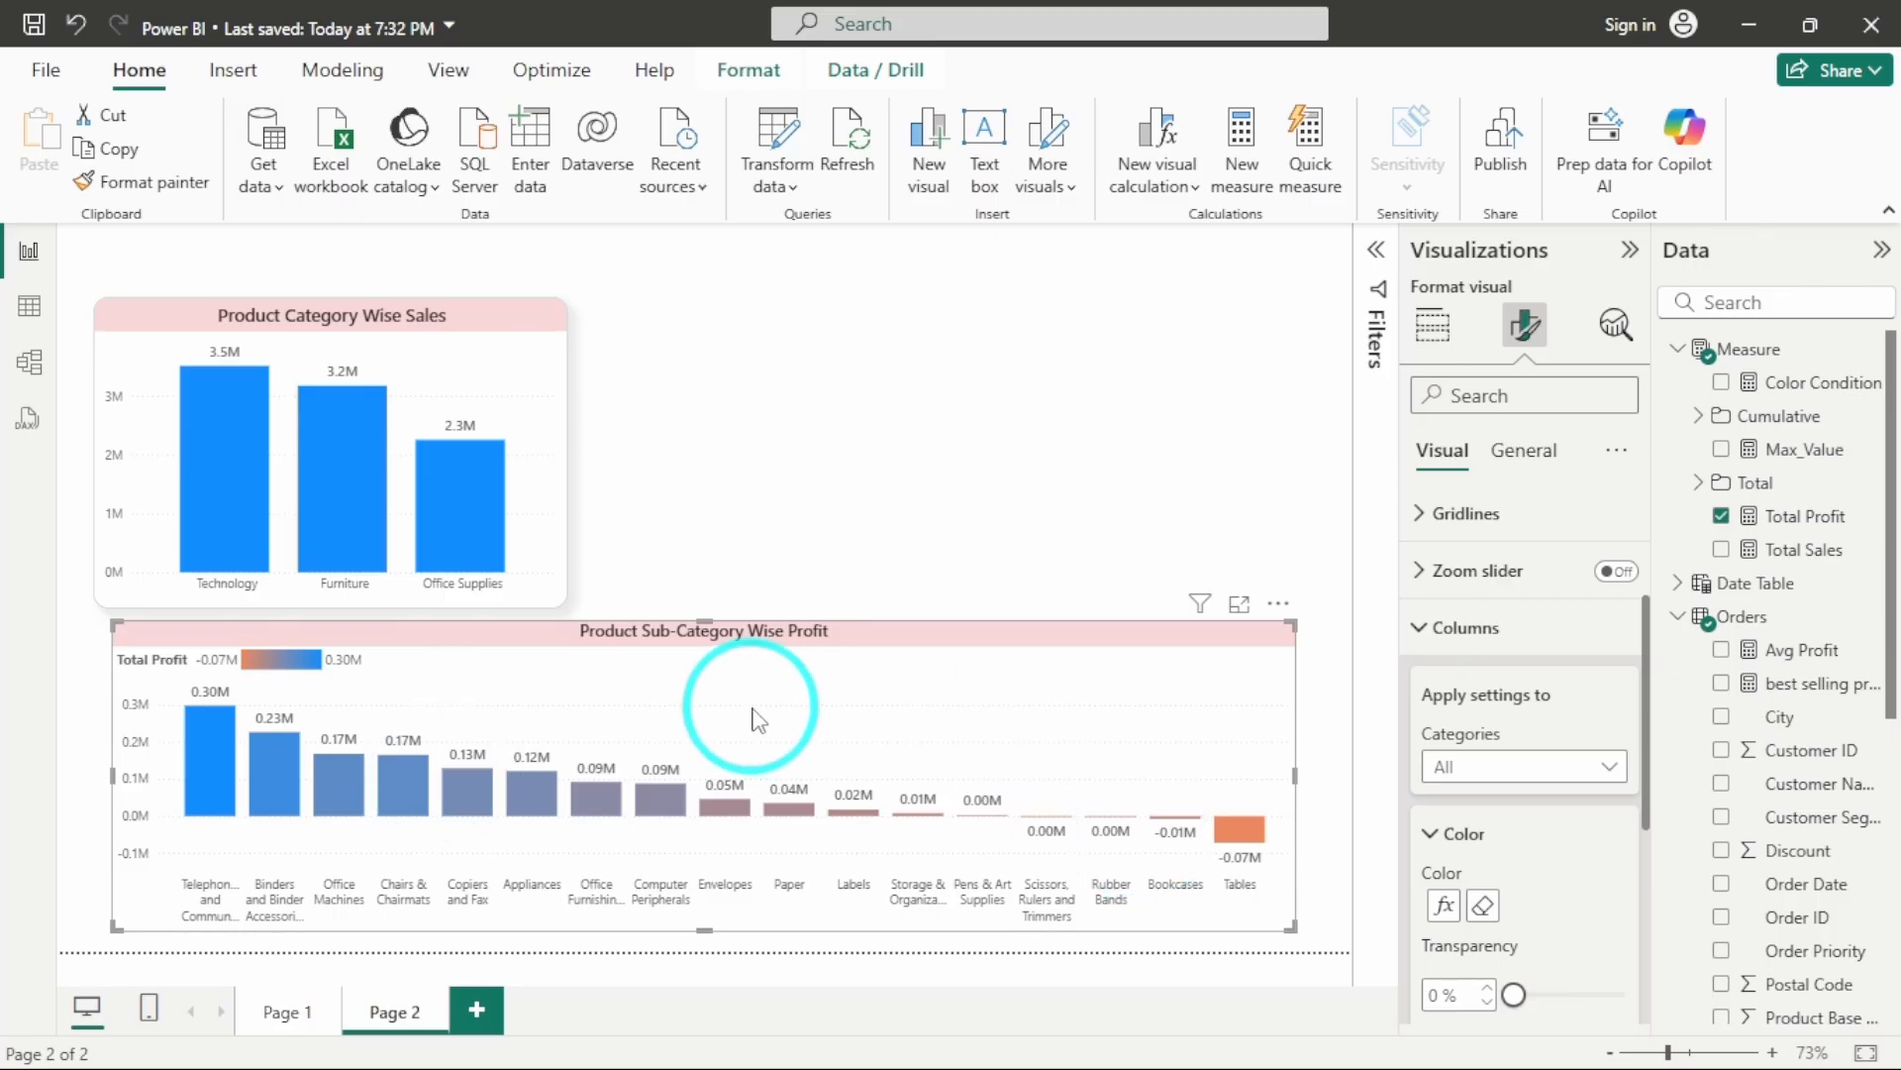
Align the sub-category profit chart with the left edge of the chart above and turn off its legend
left_click_drag(757, 719, 739, 719)
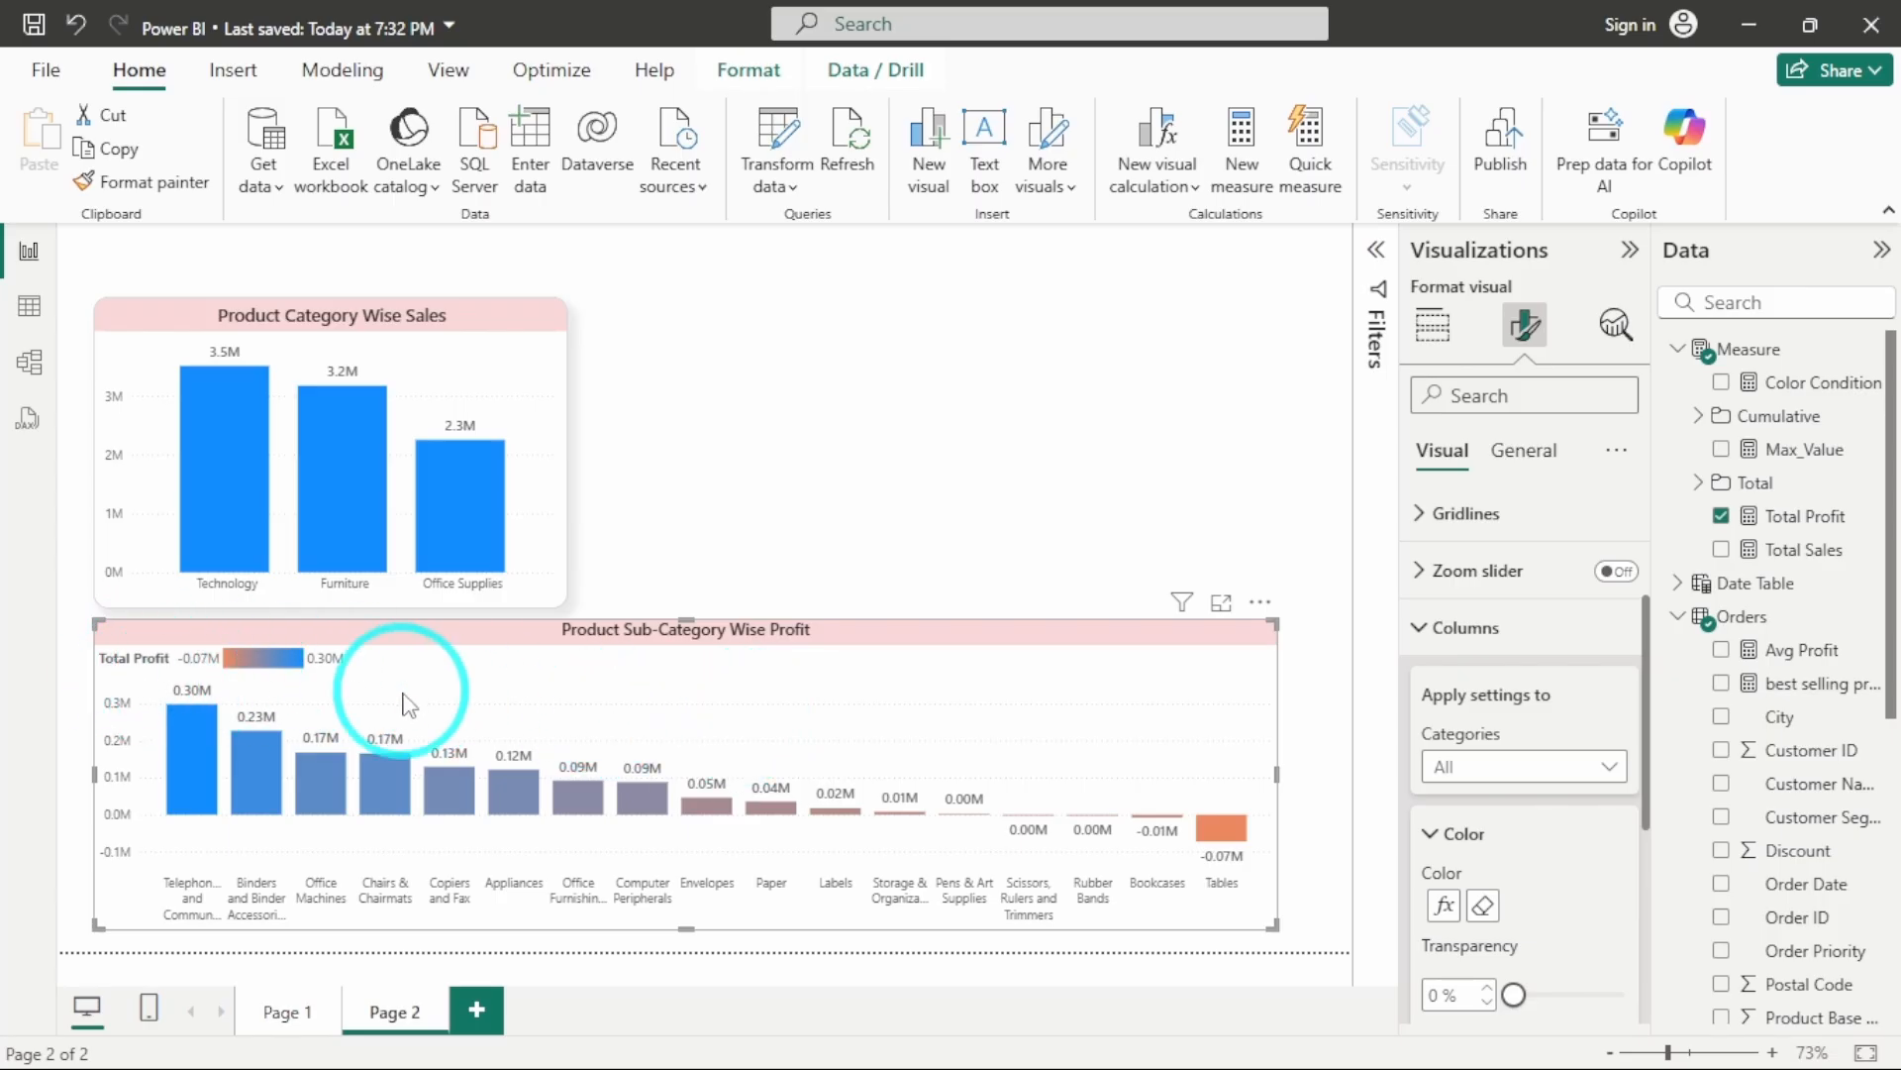
left_click(1435, 628)
scroll(1515, 745, "up", 2)
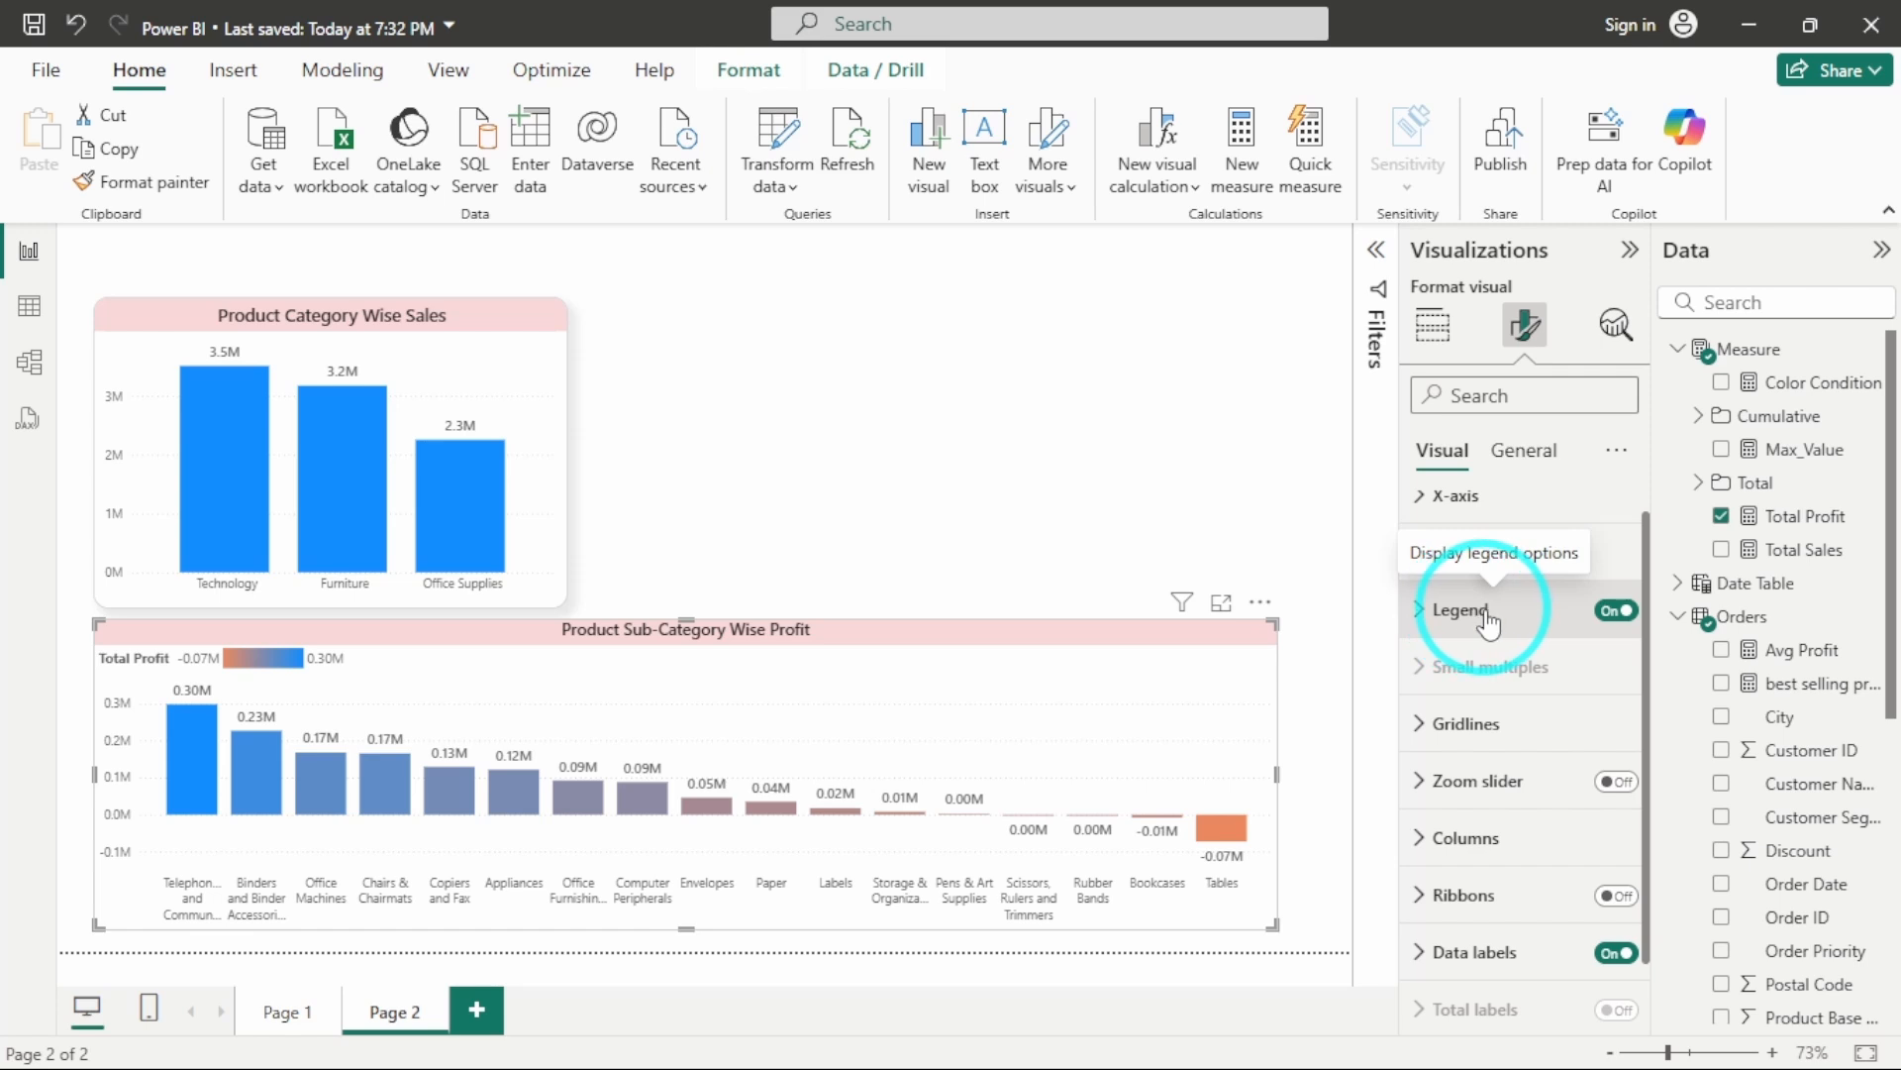
left_click(1617, 610)
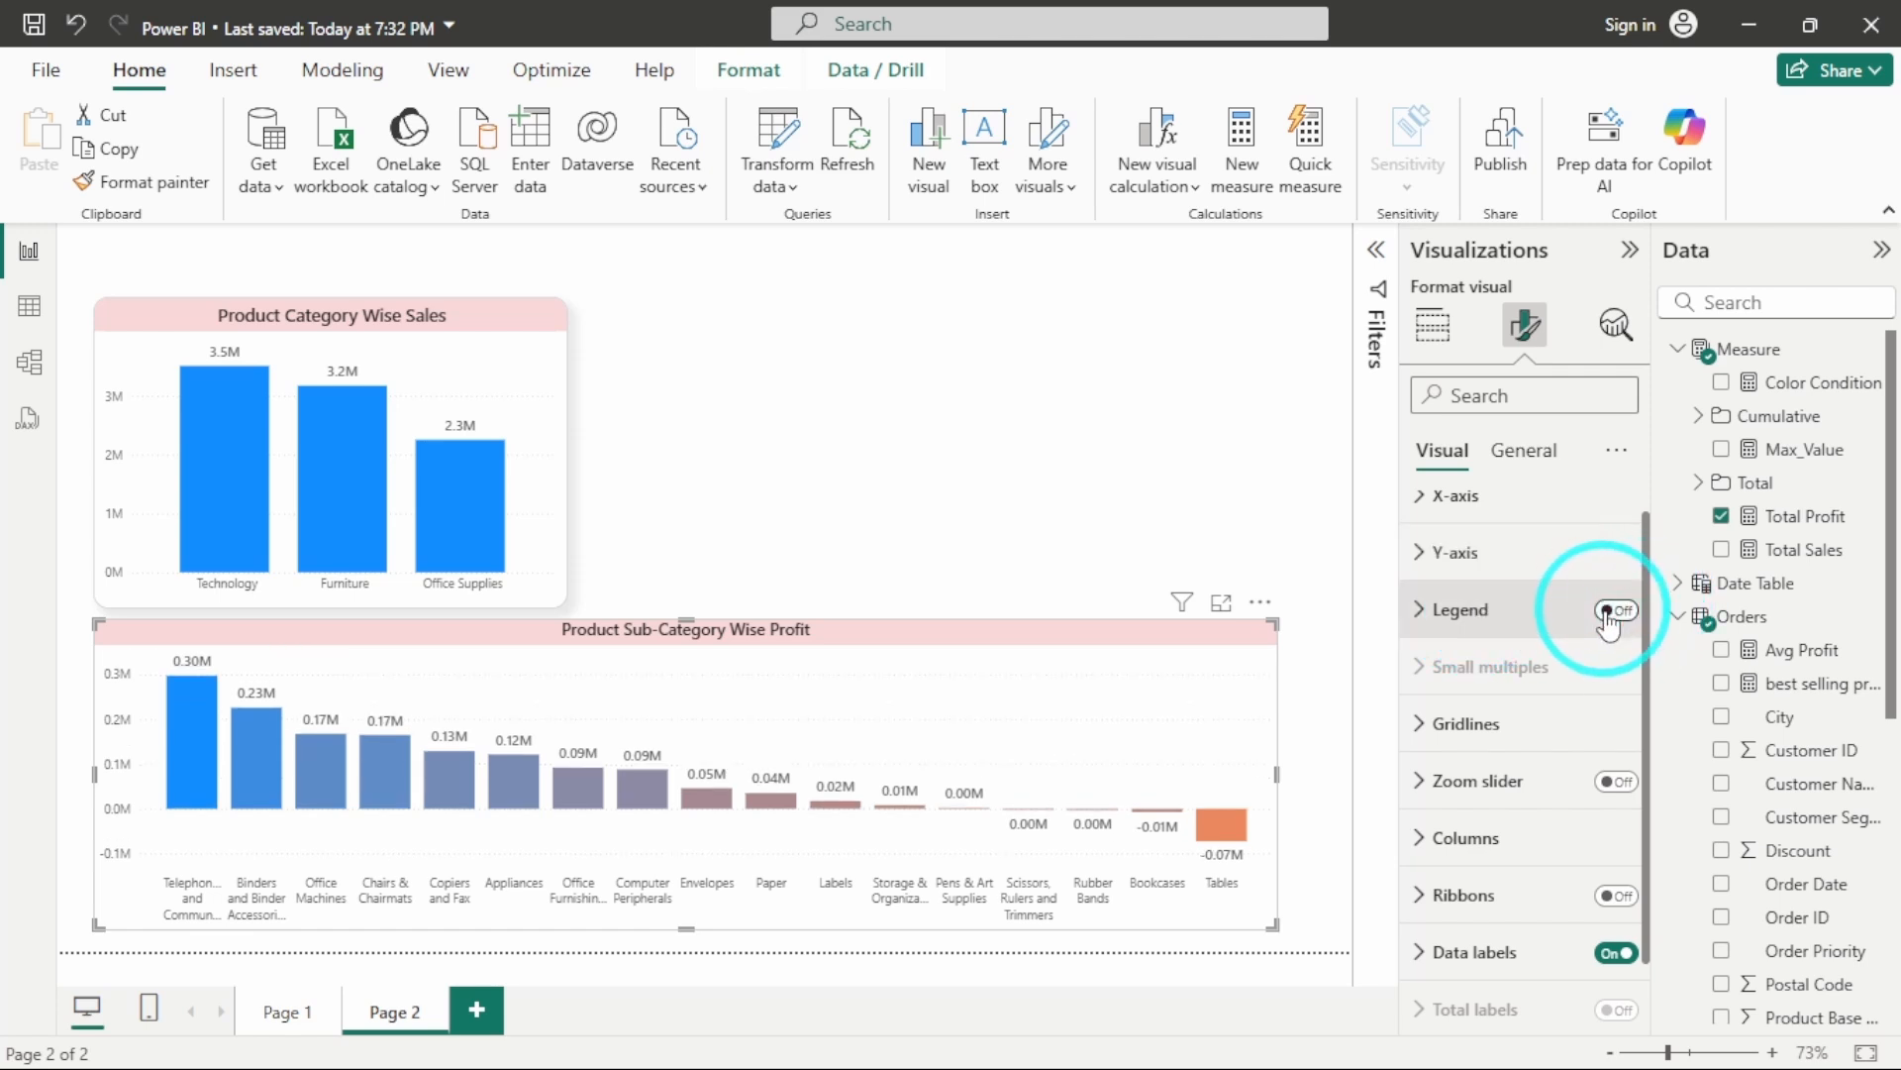
left_click(804, 540)
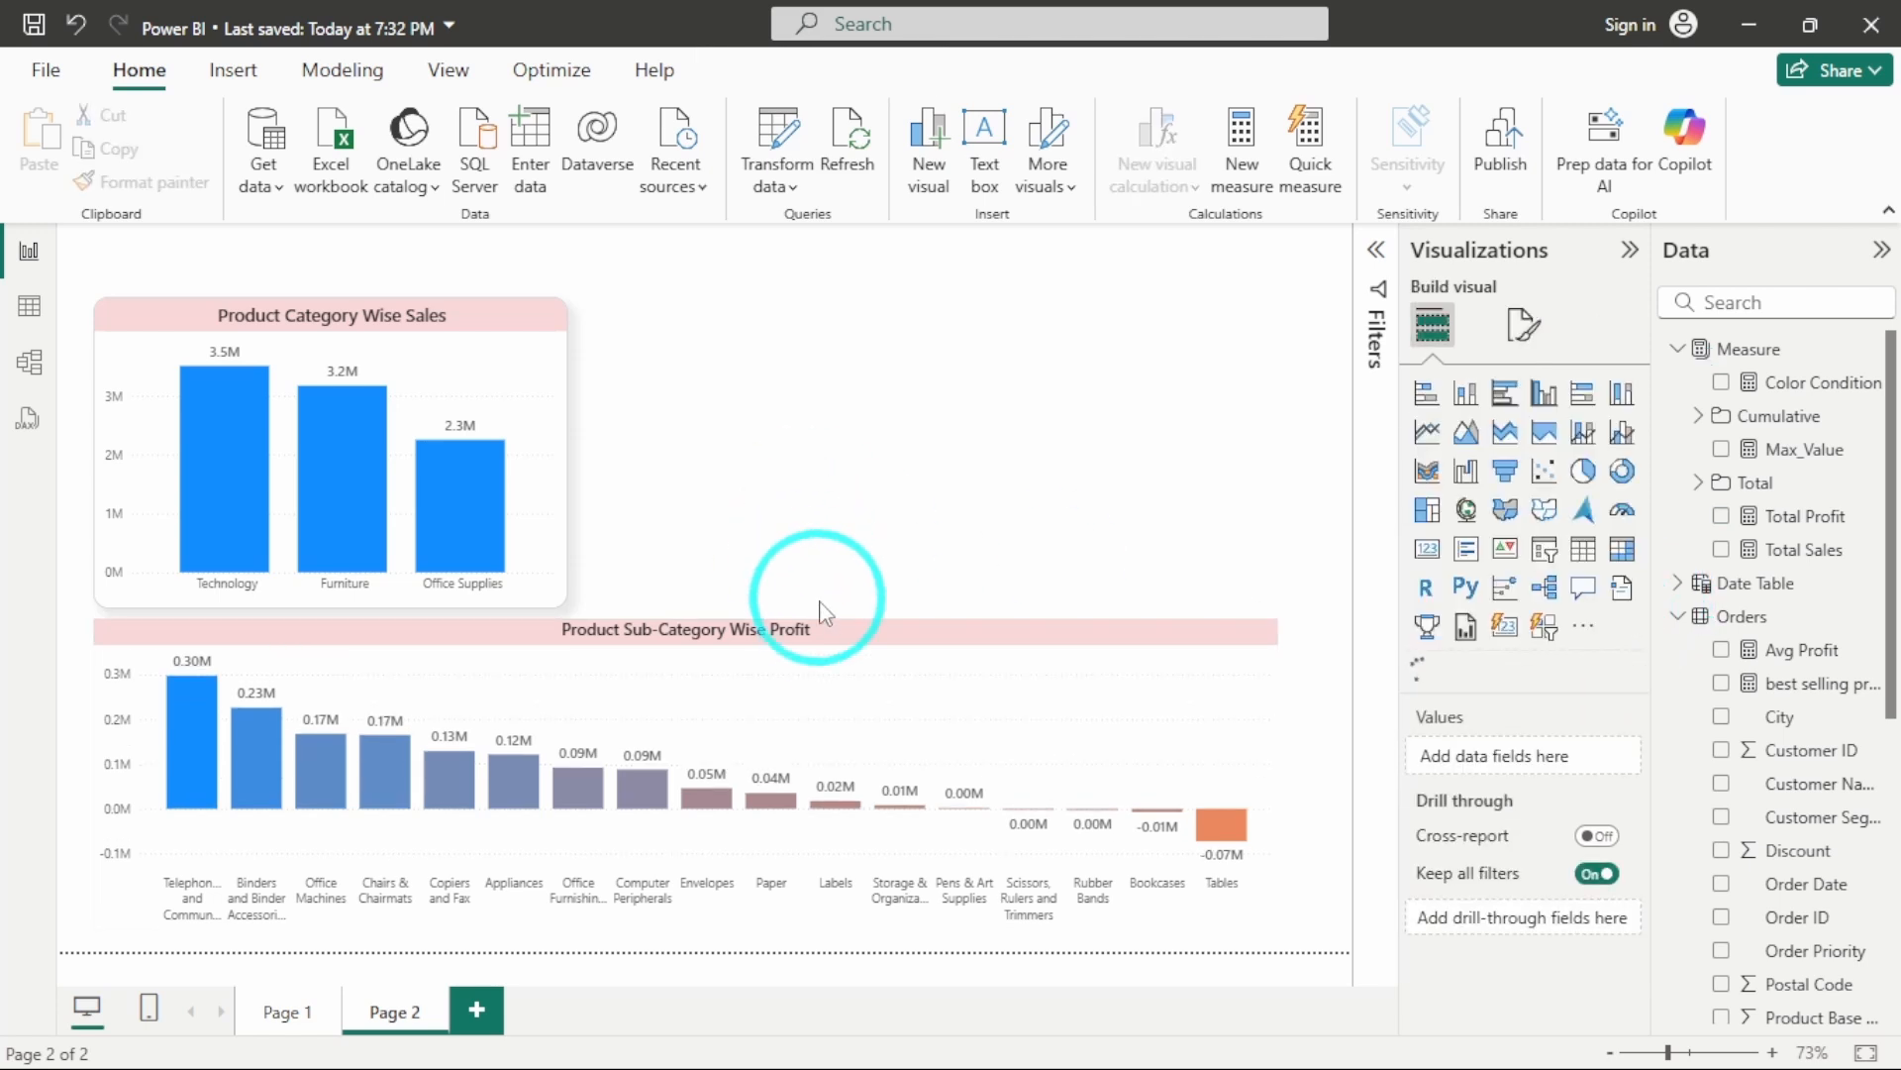
Set the space between categories of the sub-category profit chart's columns to 40 %
left_click(826, 628)
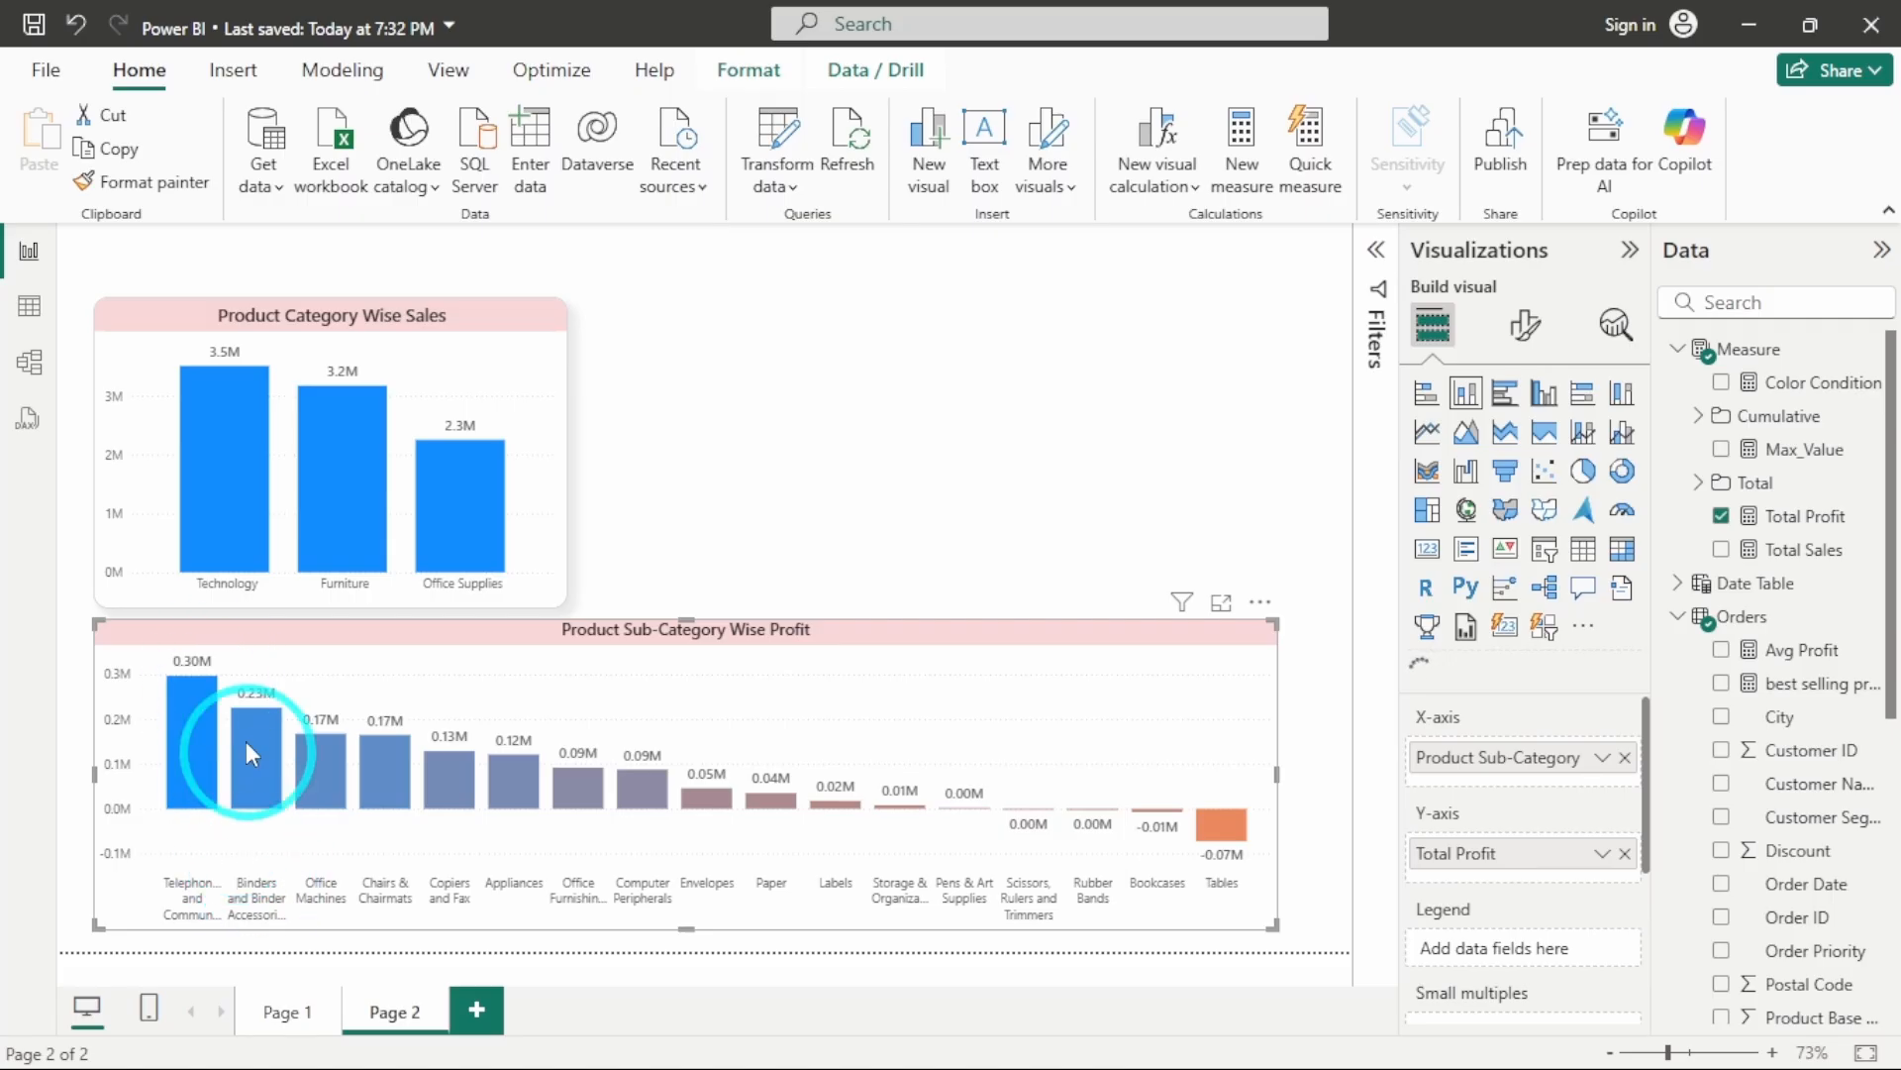
mouse_move(330, 807)
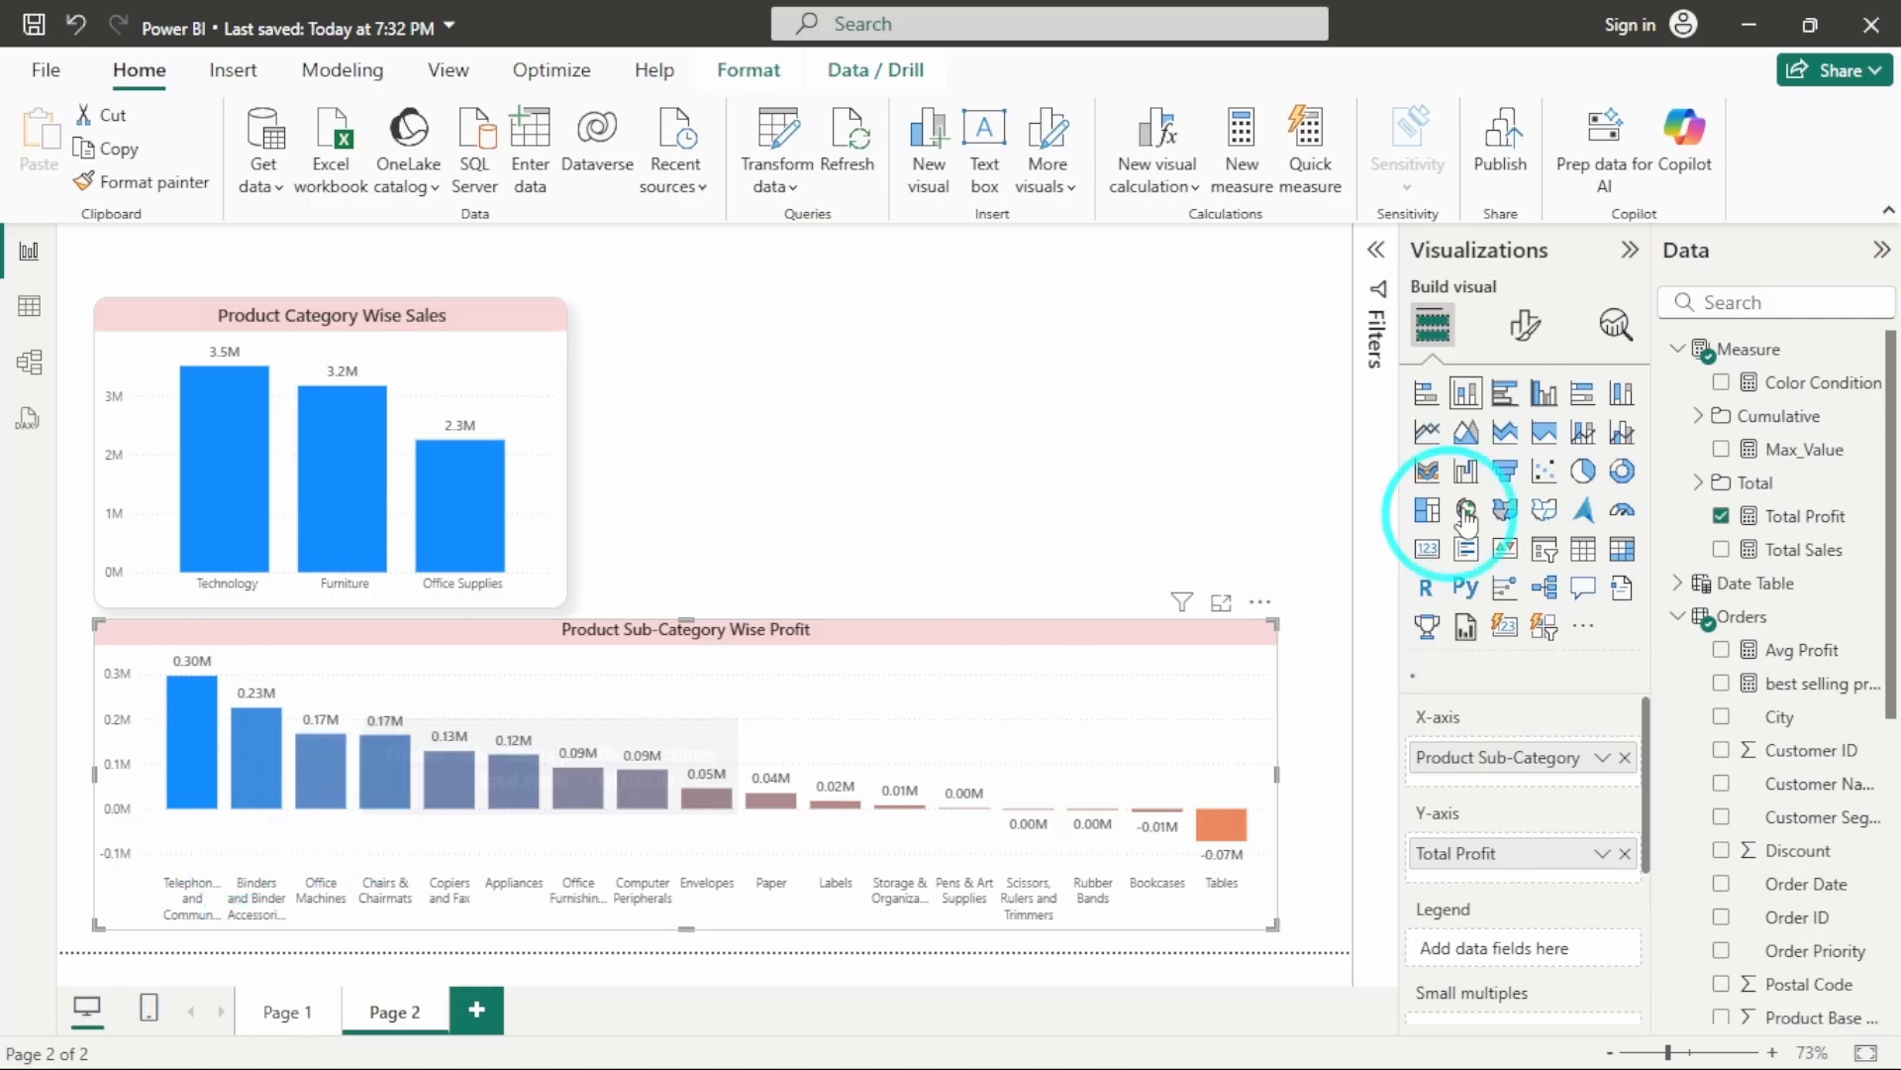
left_click(1512, 355)
scroll(1490, 758, "down", 1)
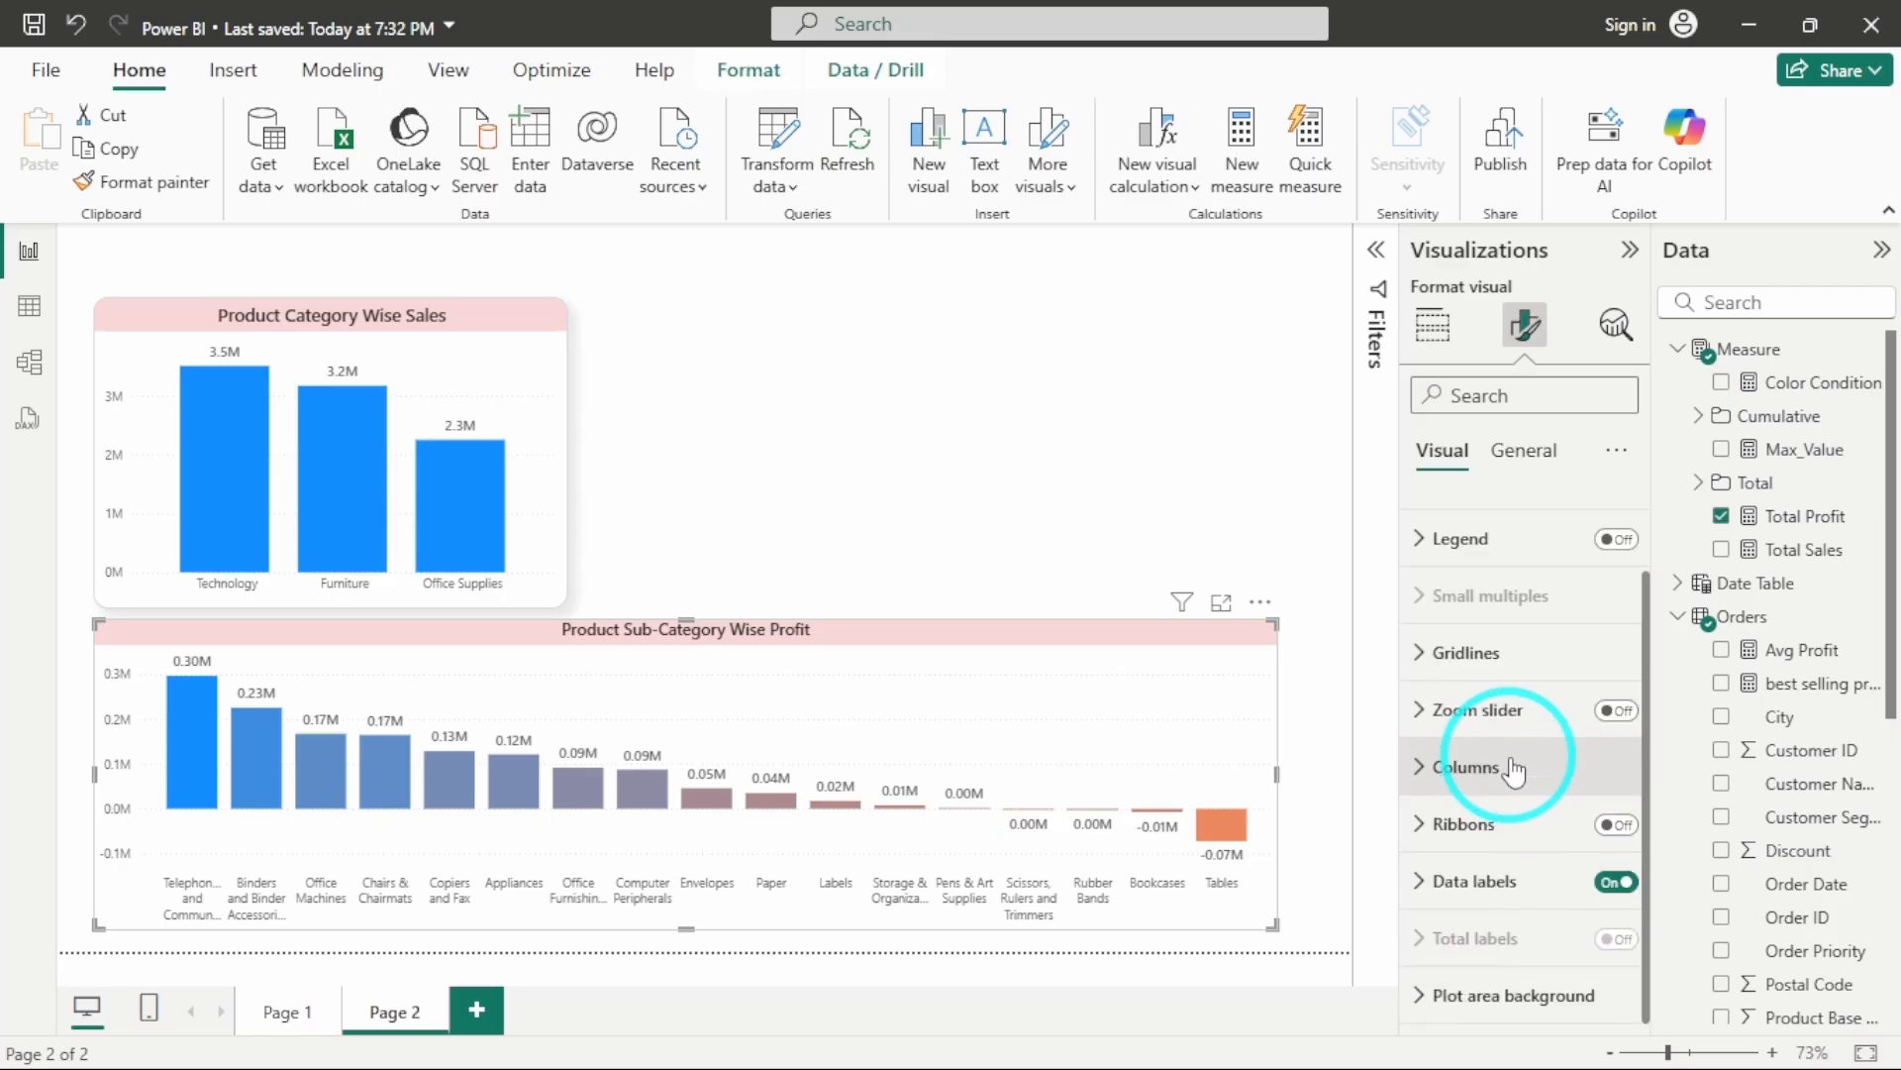
left_click(1465, 783)
scroll(1485, 782, "down", 5)
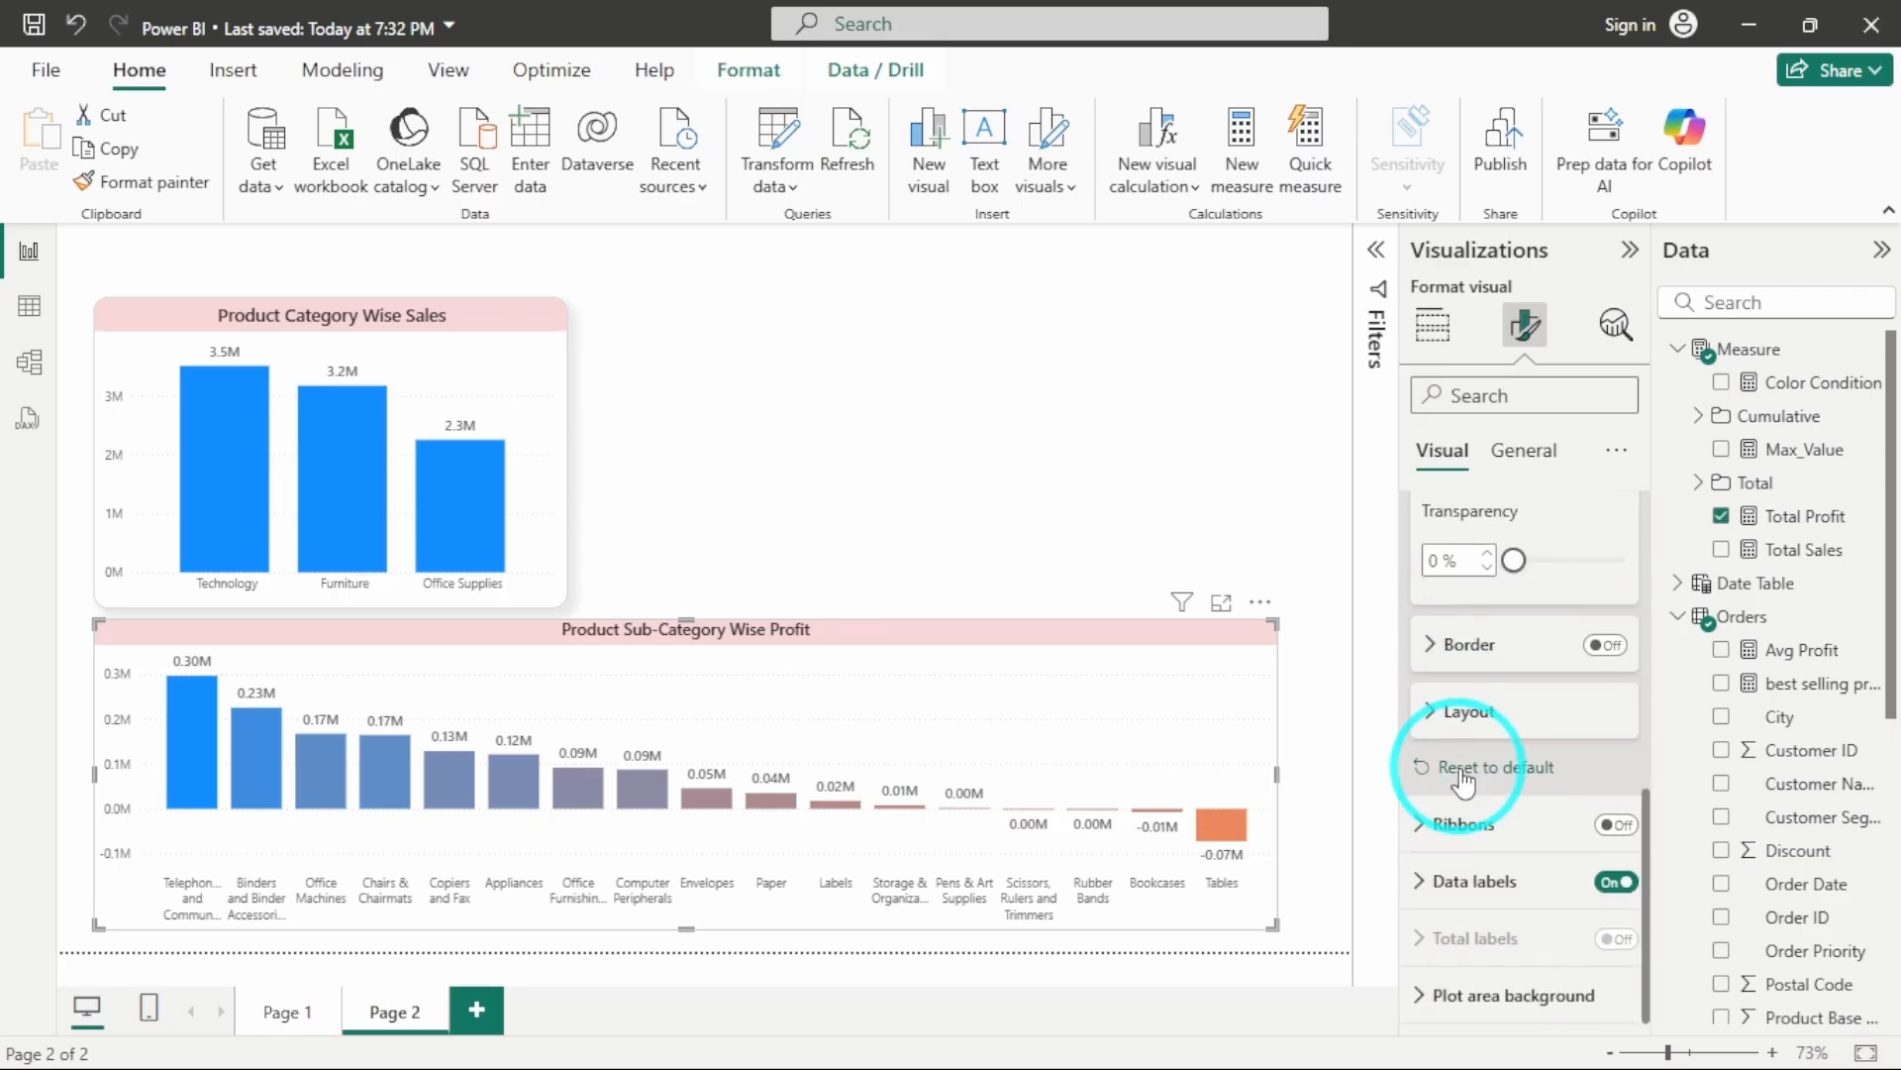
left_click(1463, 713)
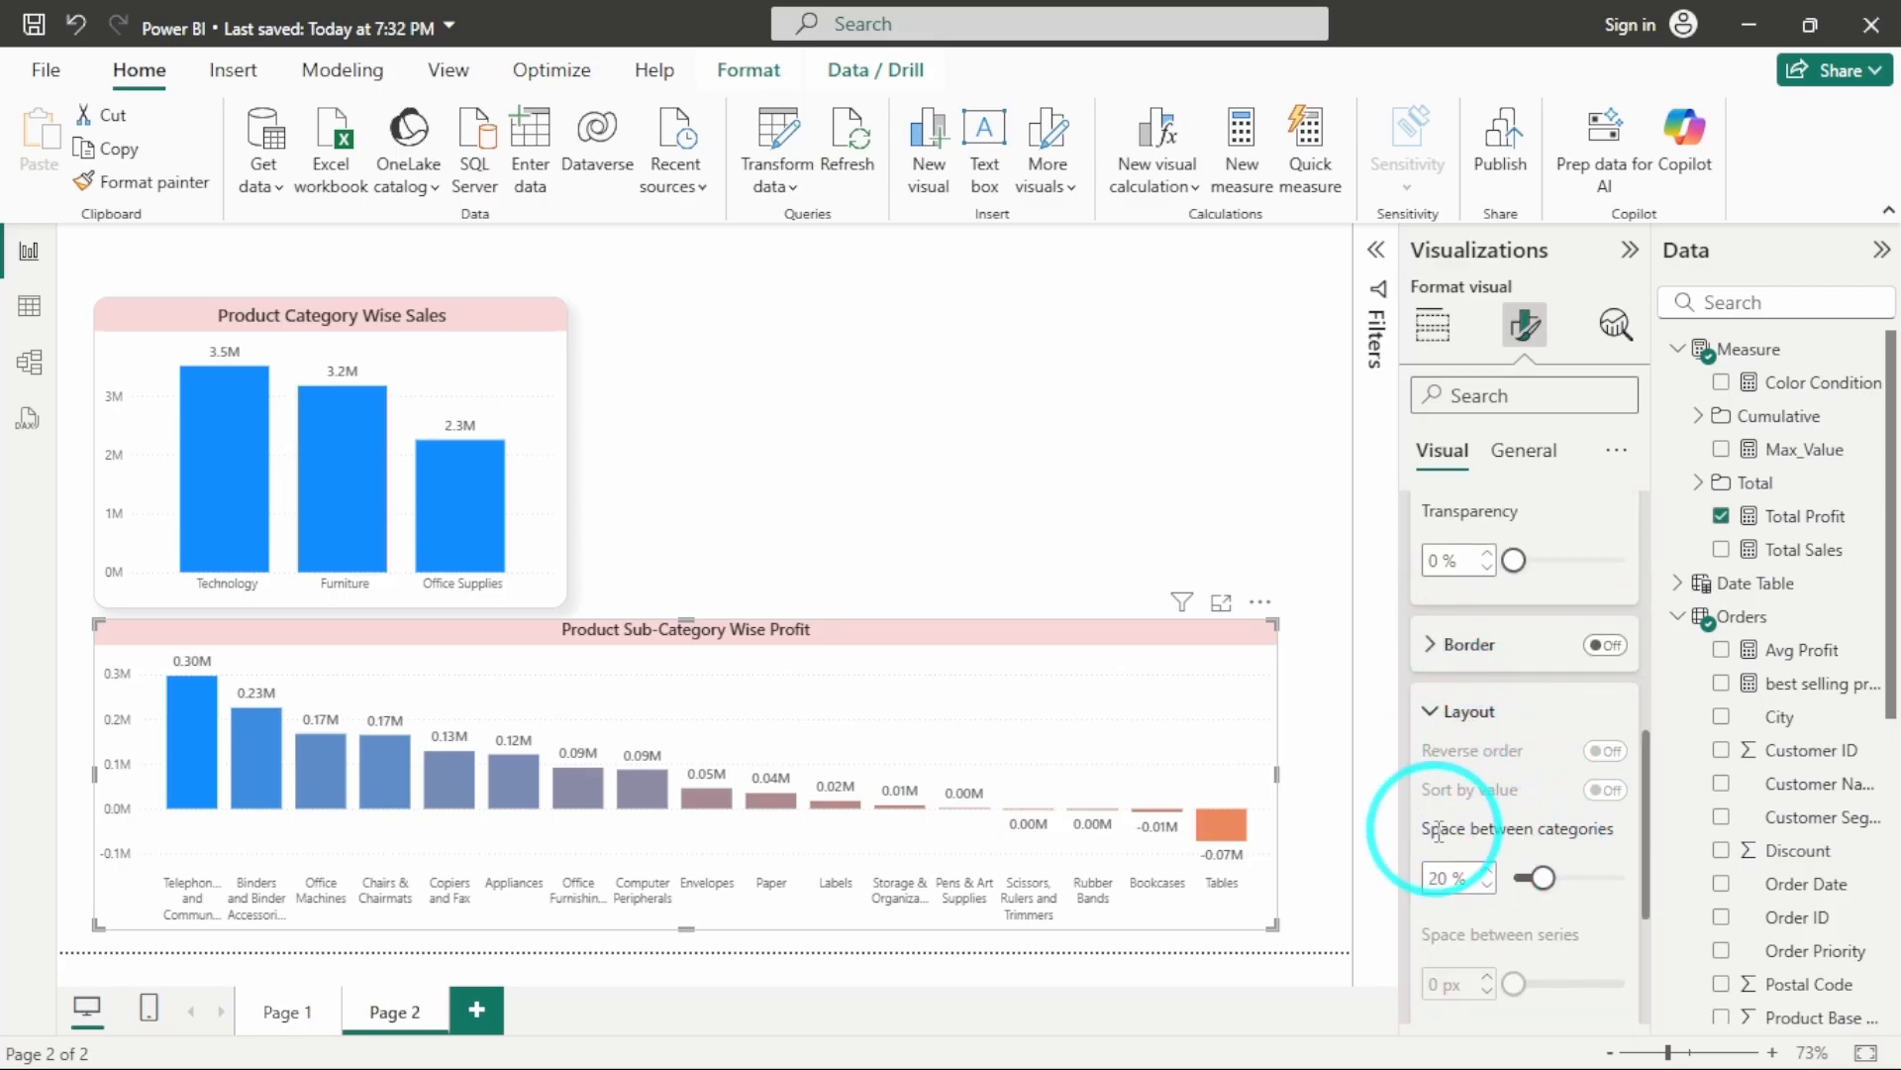
scroll(1456, 828, "down", 2)
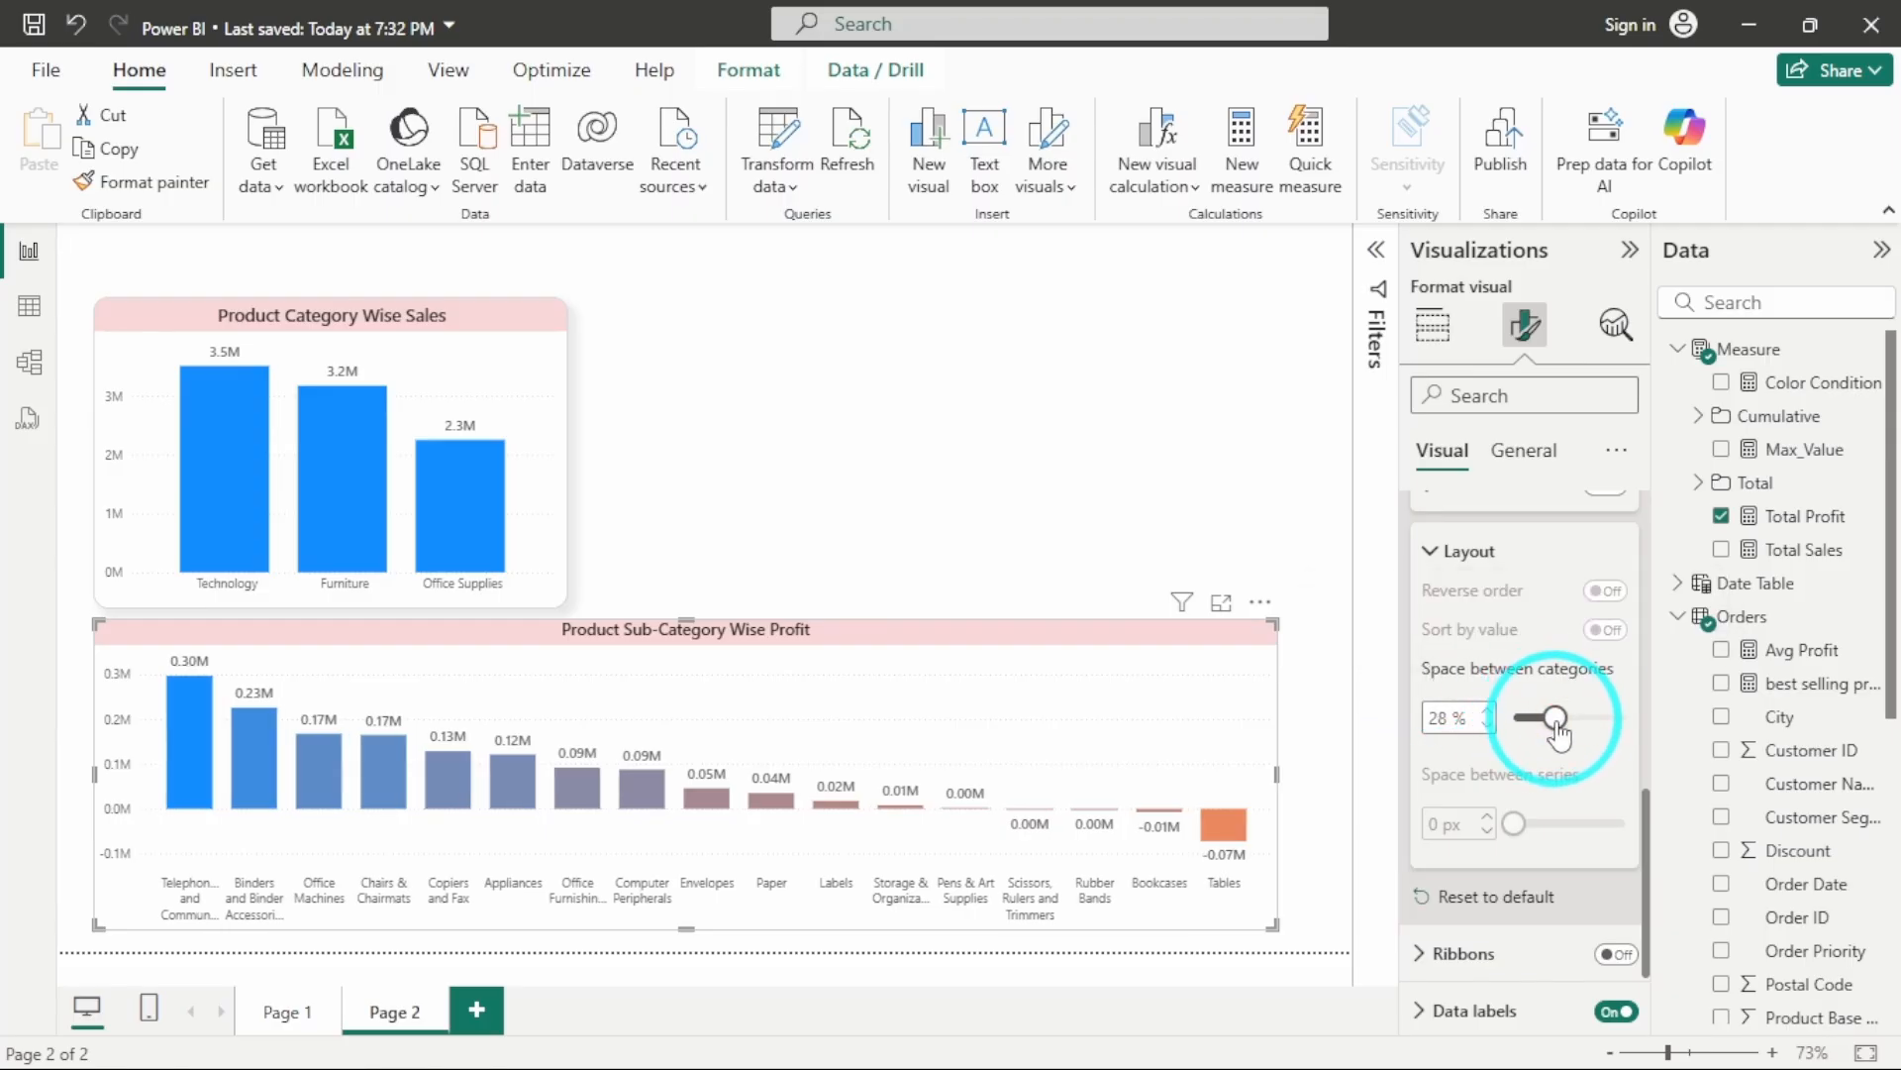
left_click_drag(1565, 733, 1565, 731)
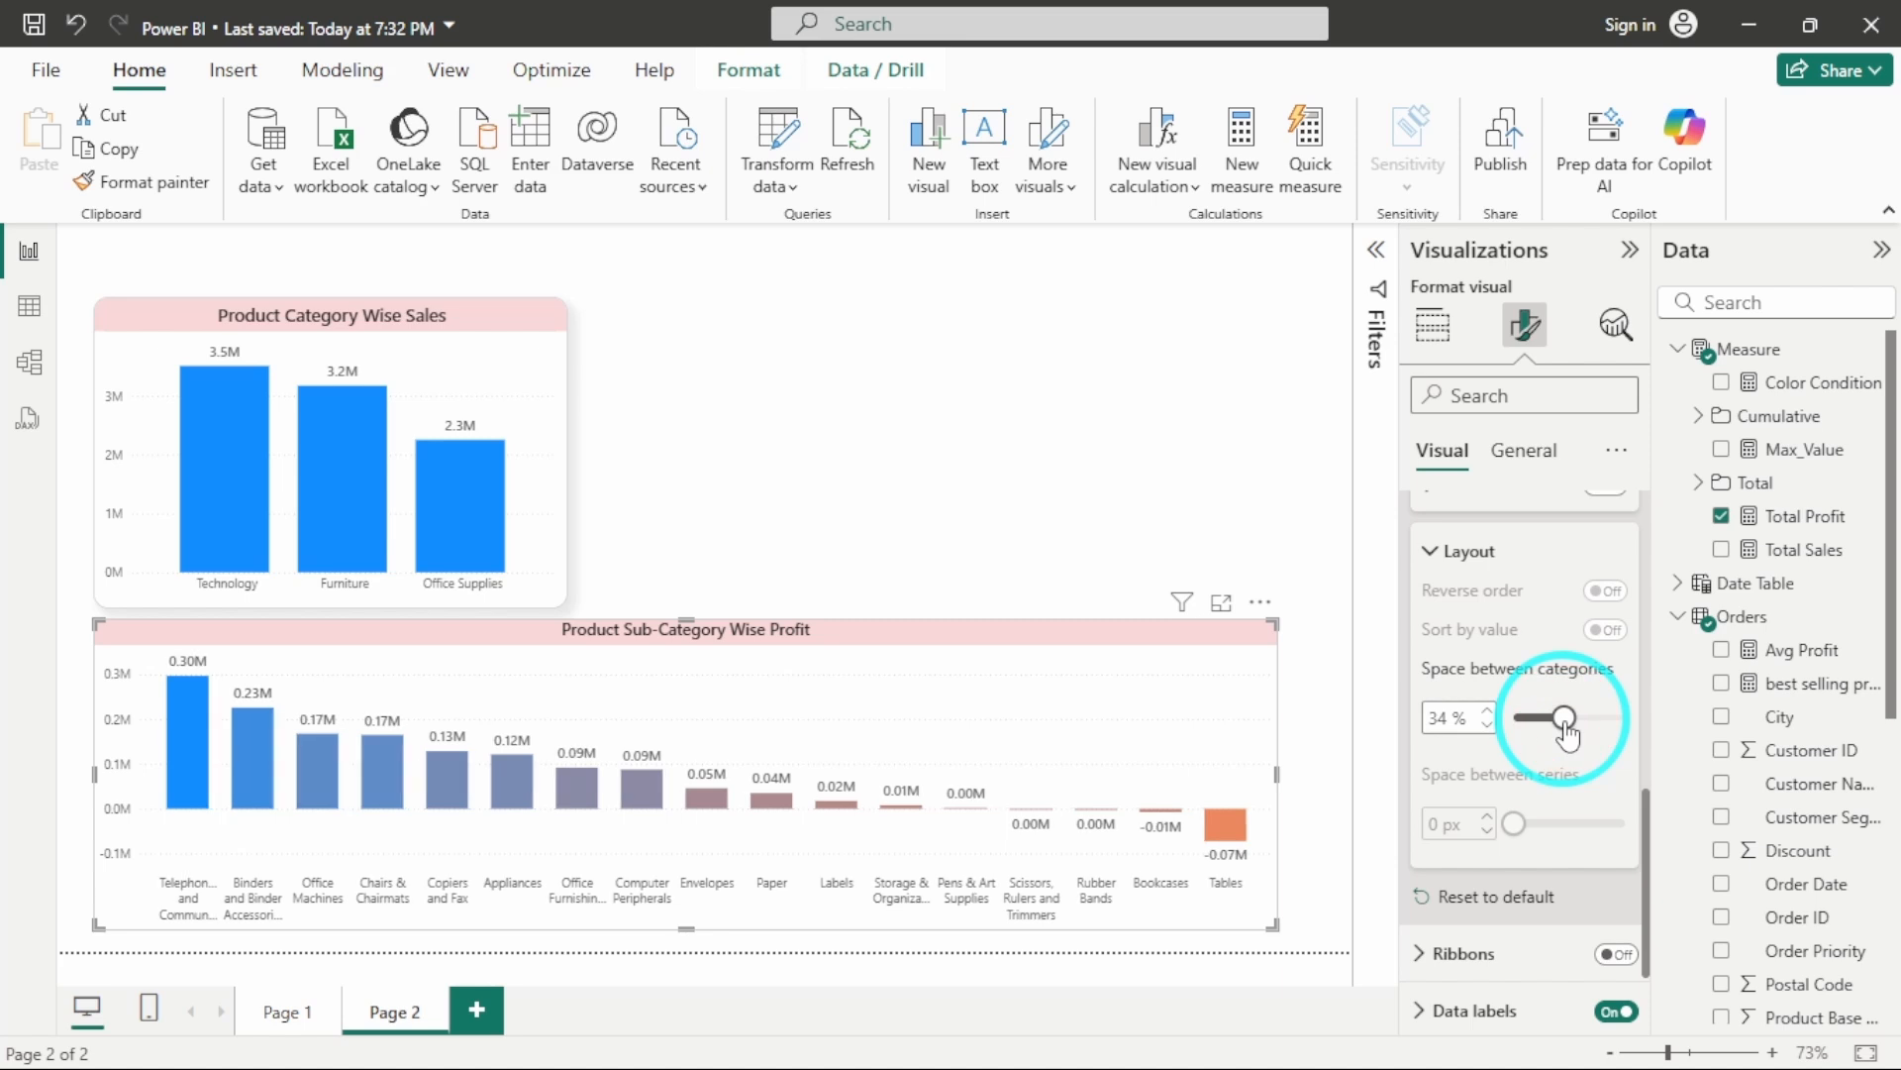
double_click(1436, 720)
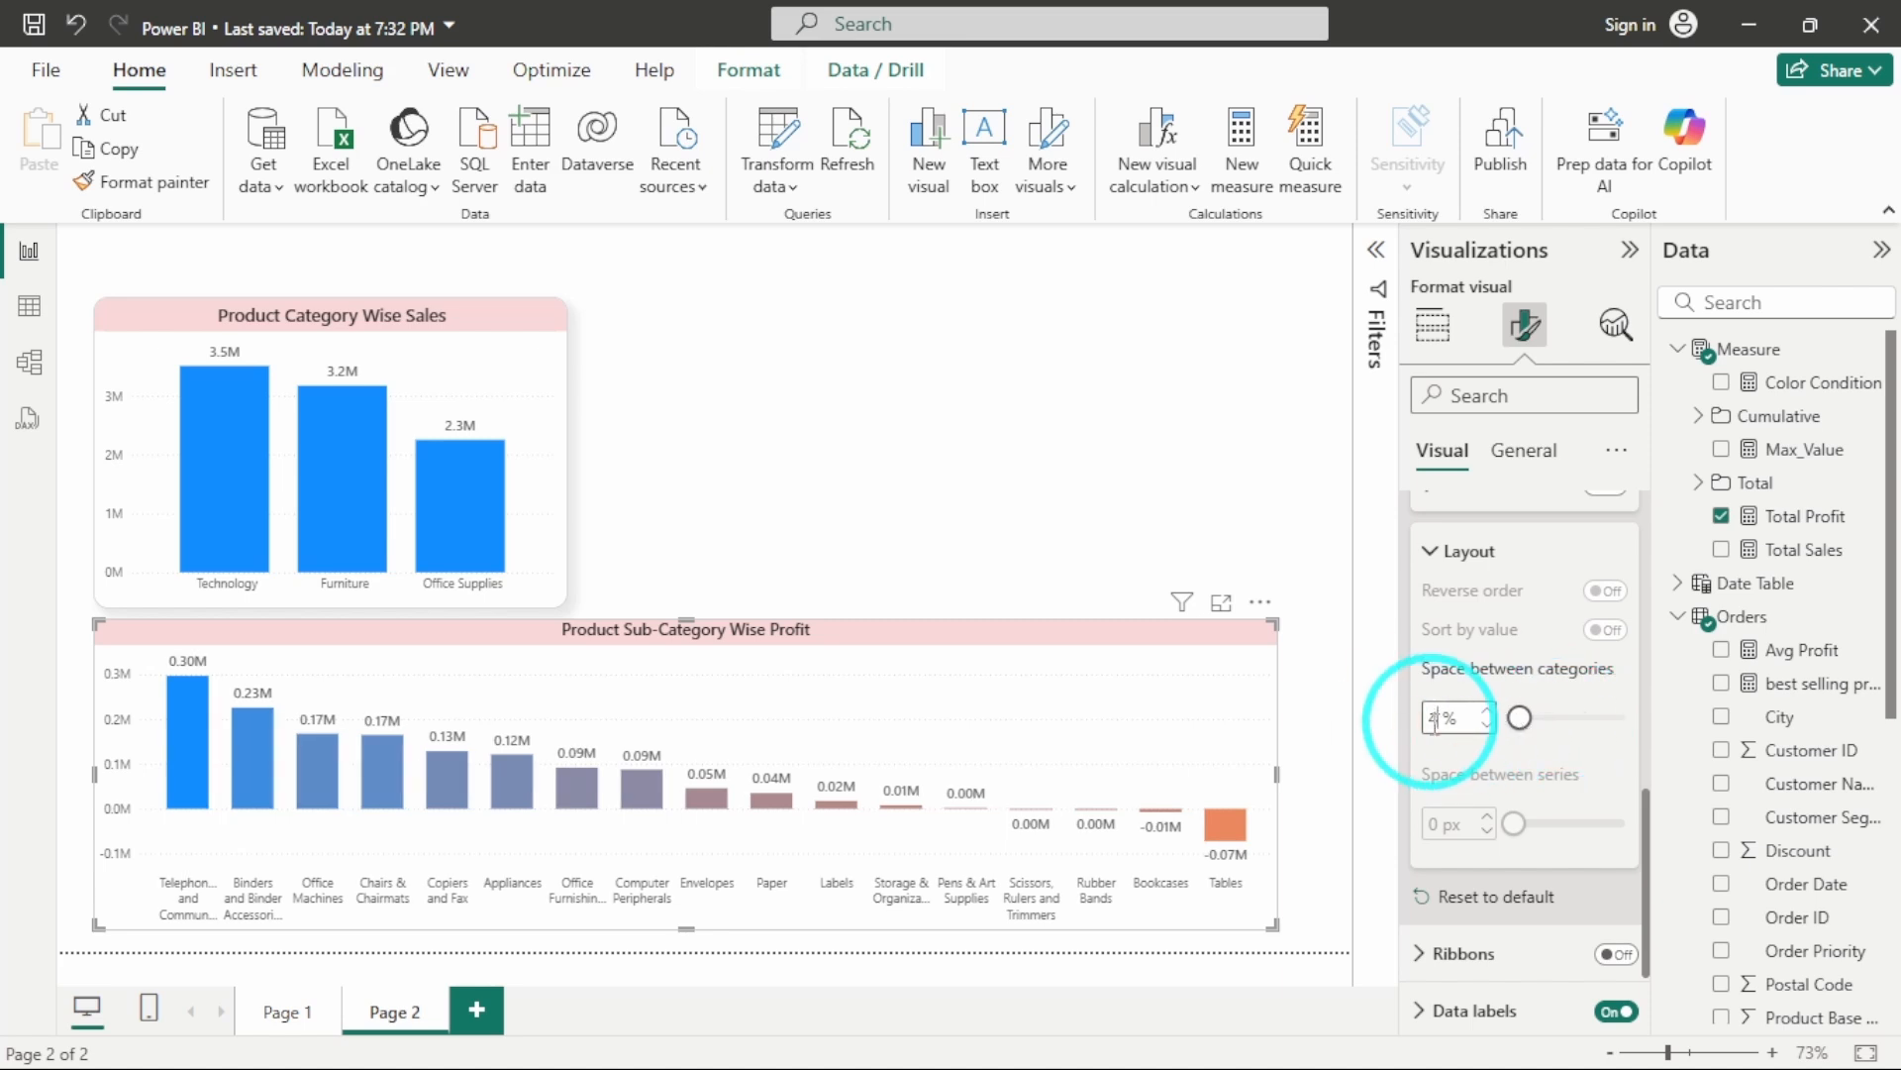
type("40")
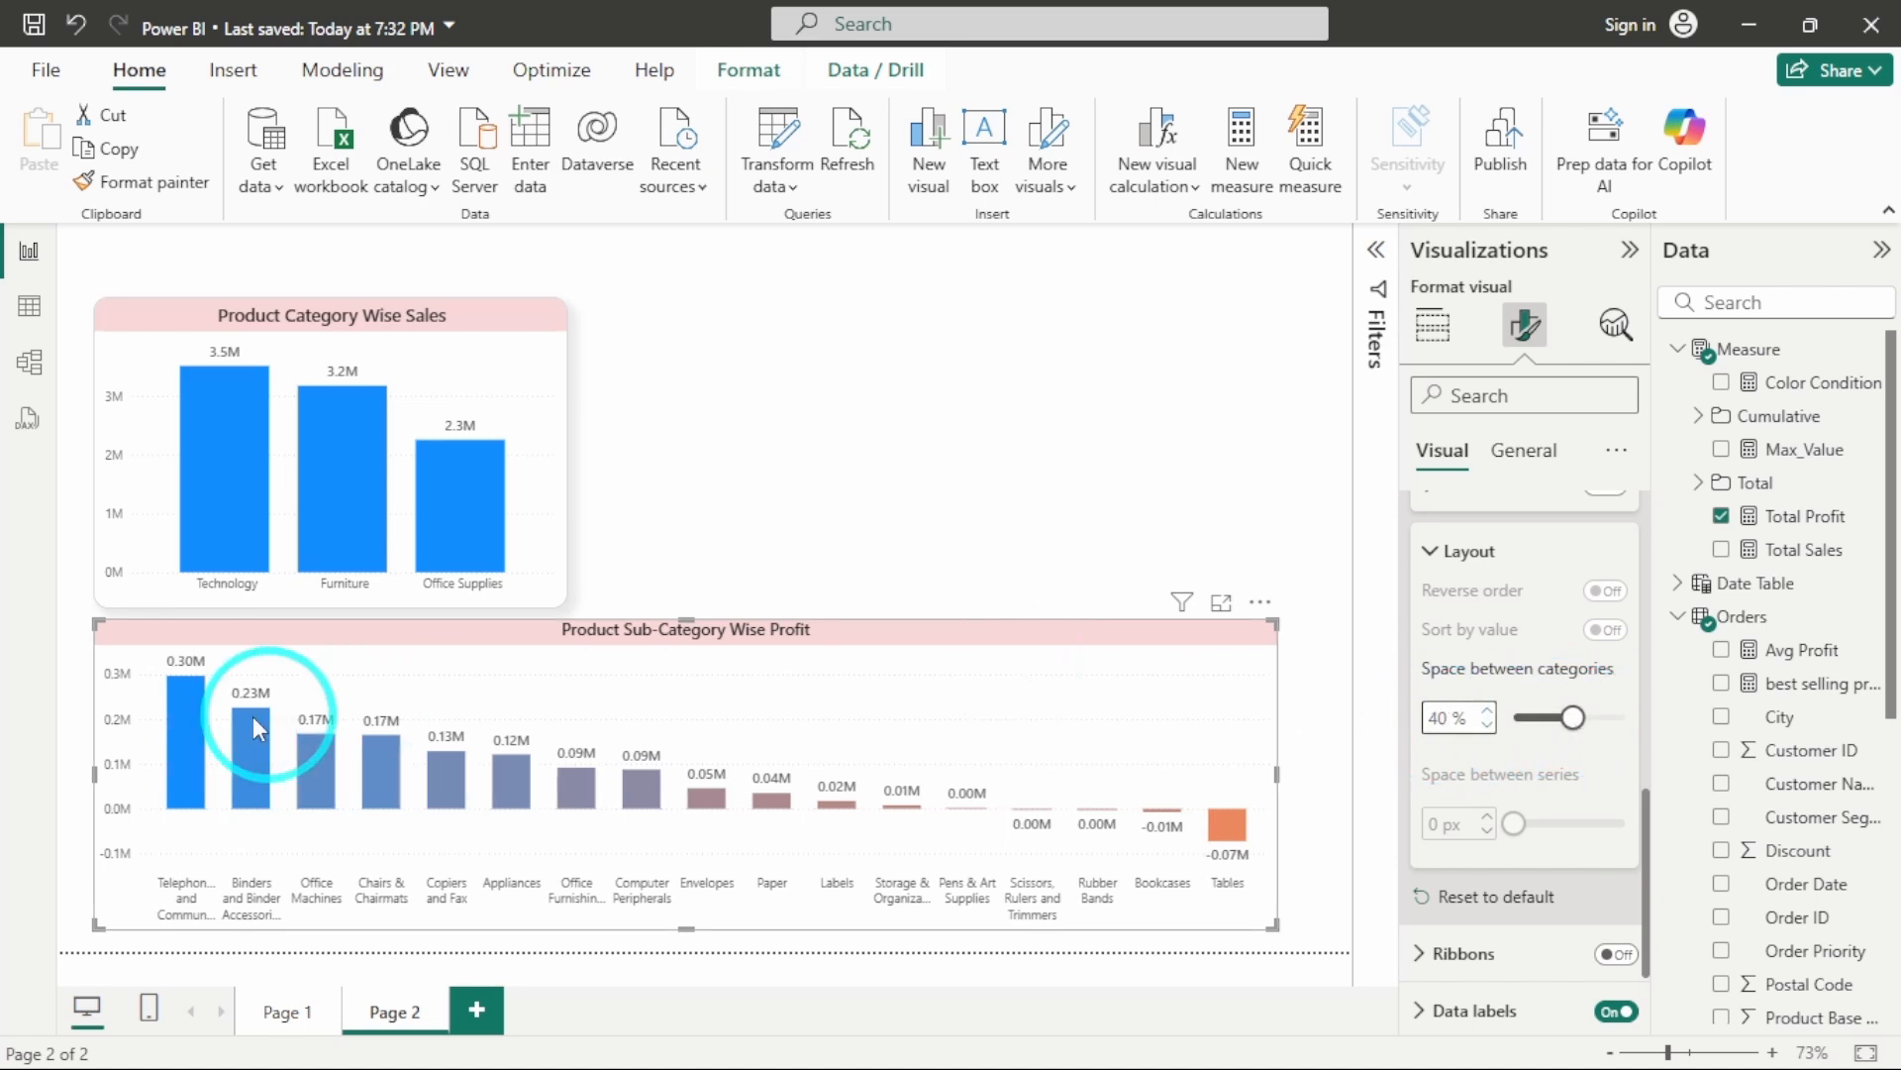
mouse_move(190, 772)
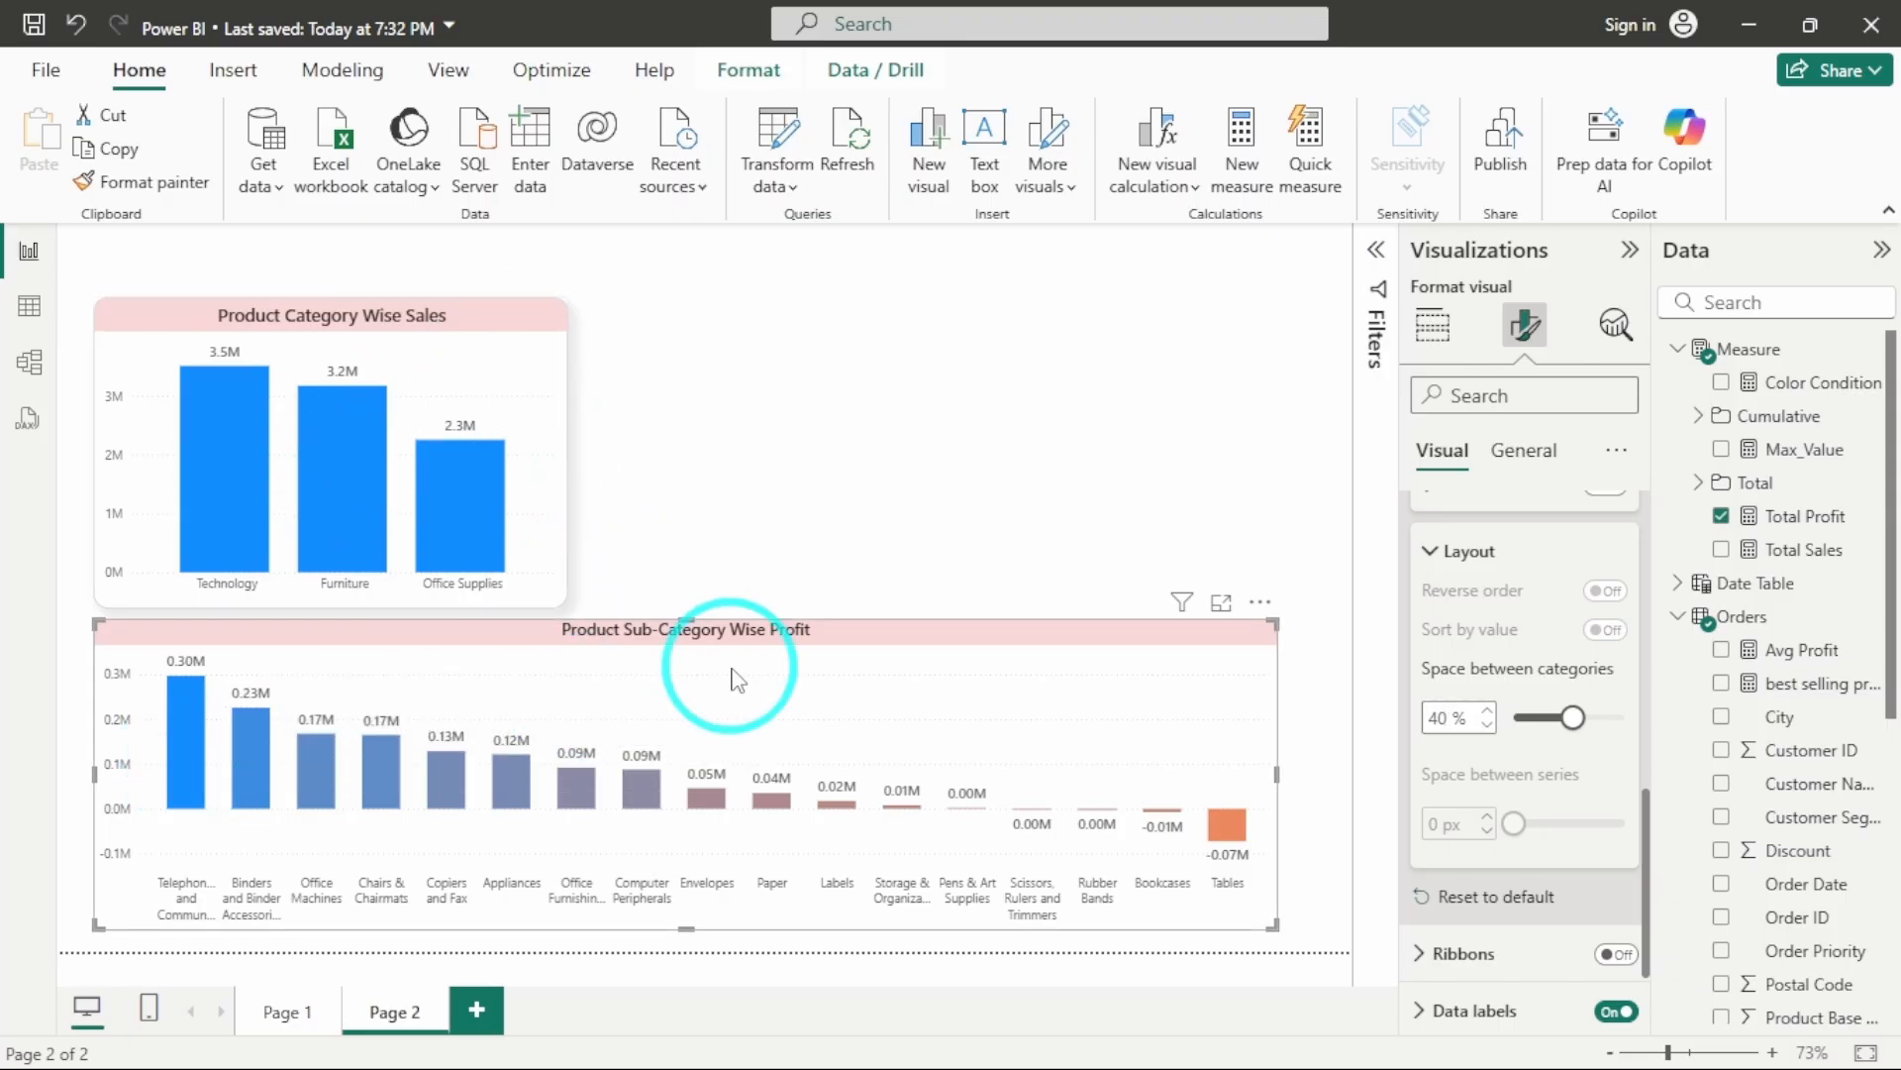
Turn on the visual border of the sub-category profit chart and color it with a medium gray theme shade
left_click(1523, 452)
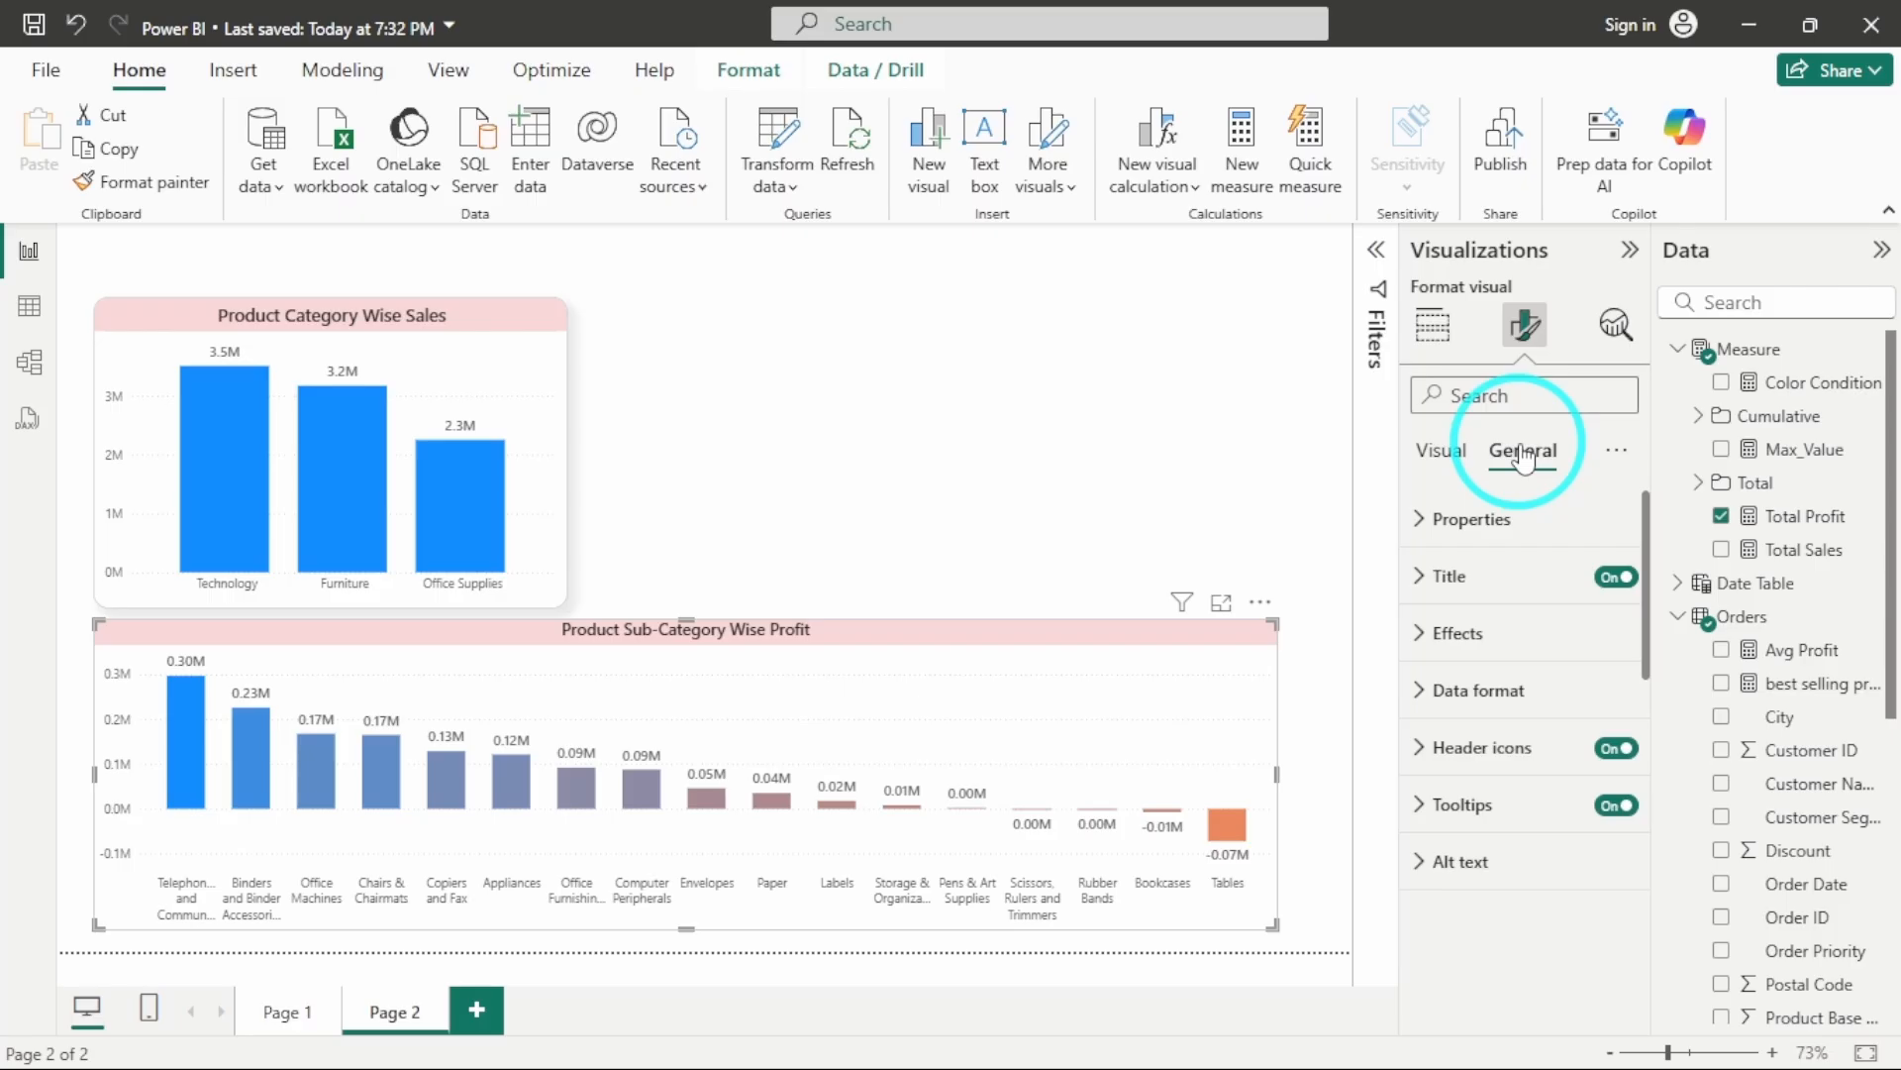
left_click(1508, 630)
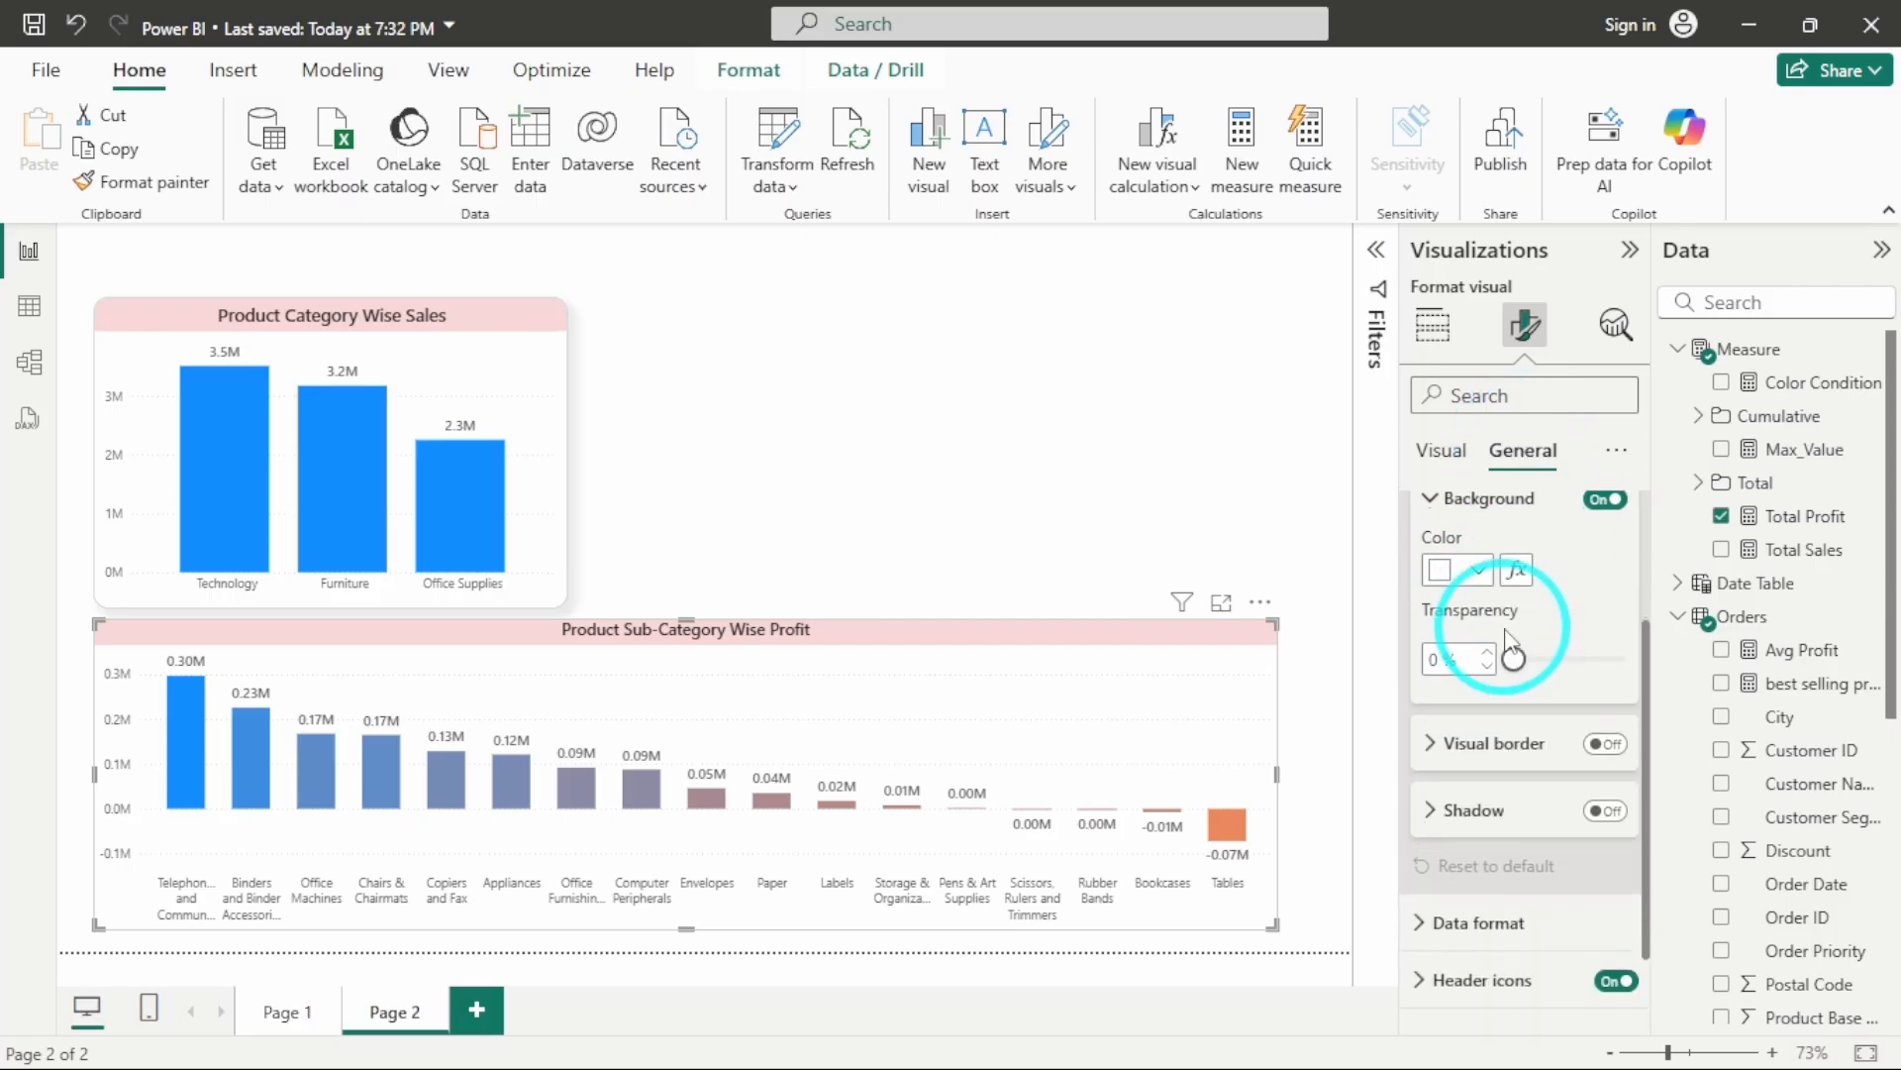
left_click(1602, 742)
left_click(1476, 741)
scroll(1456, 713, "down", 2)
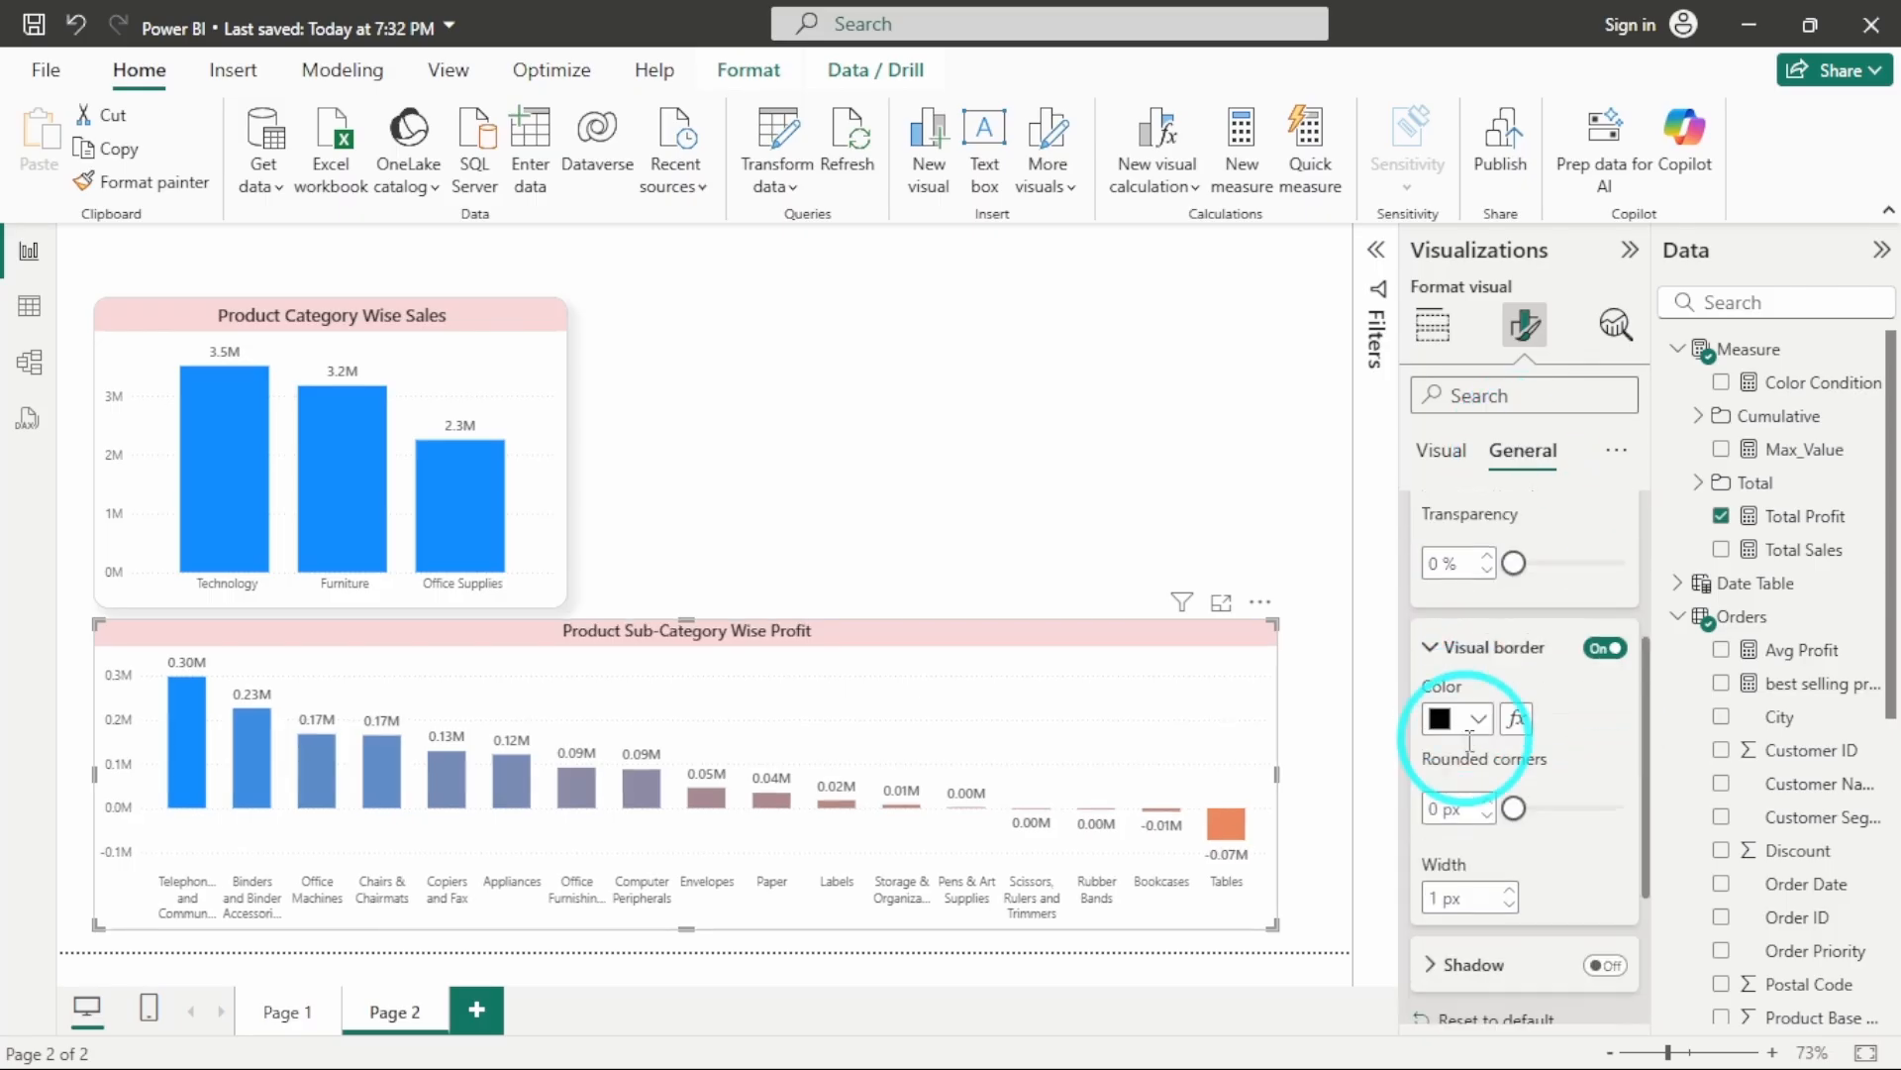
left_click(1448, 688)
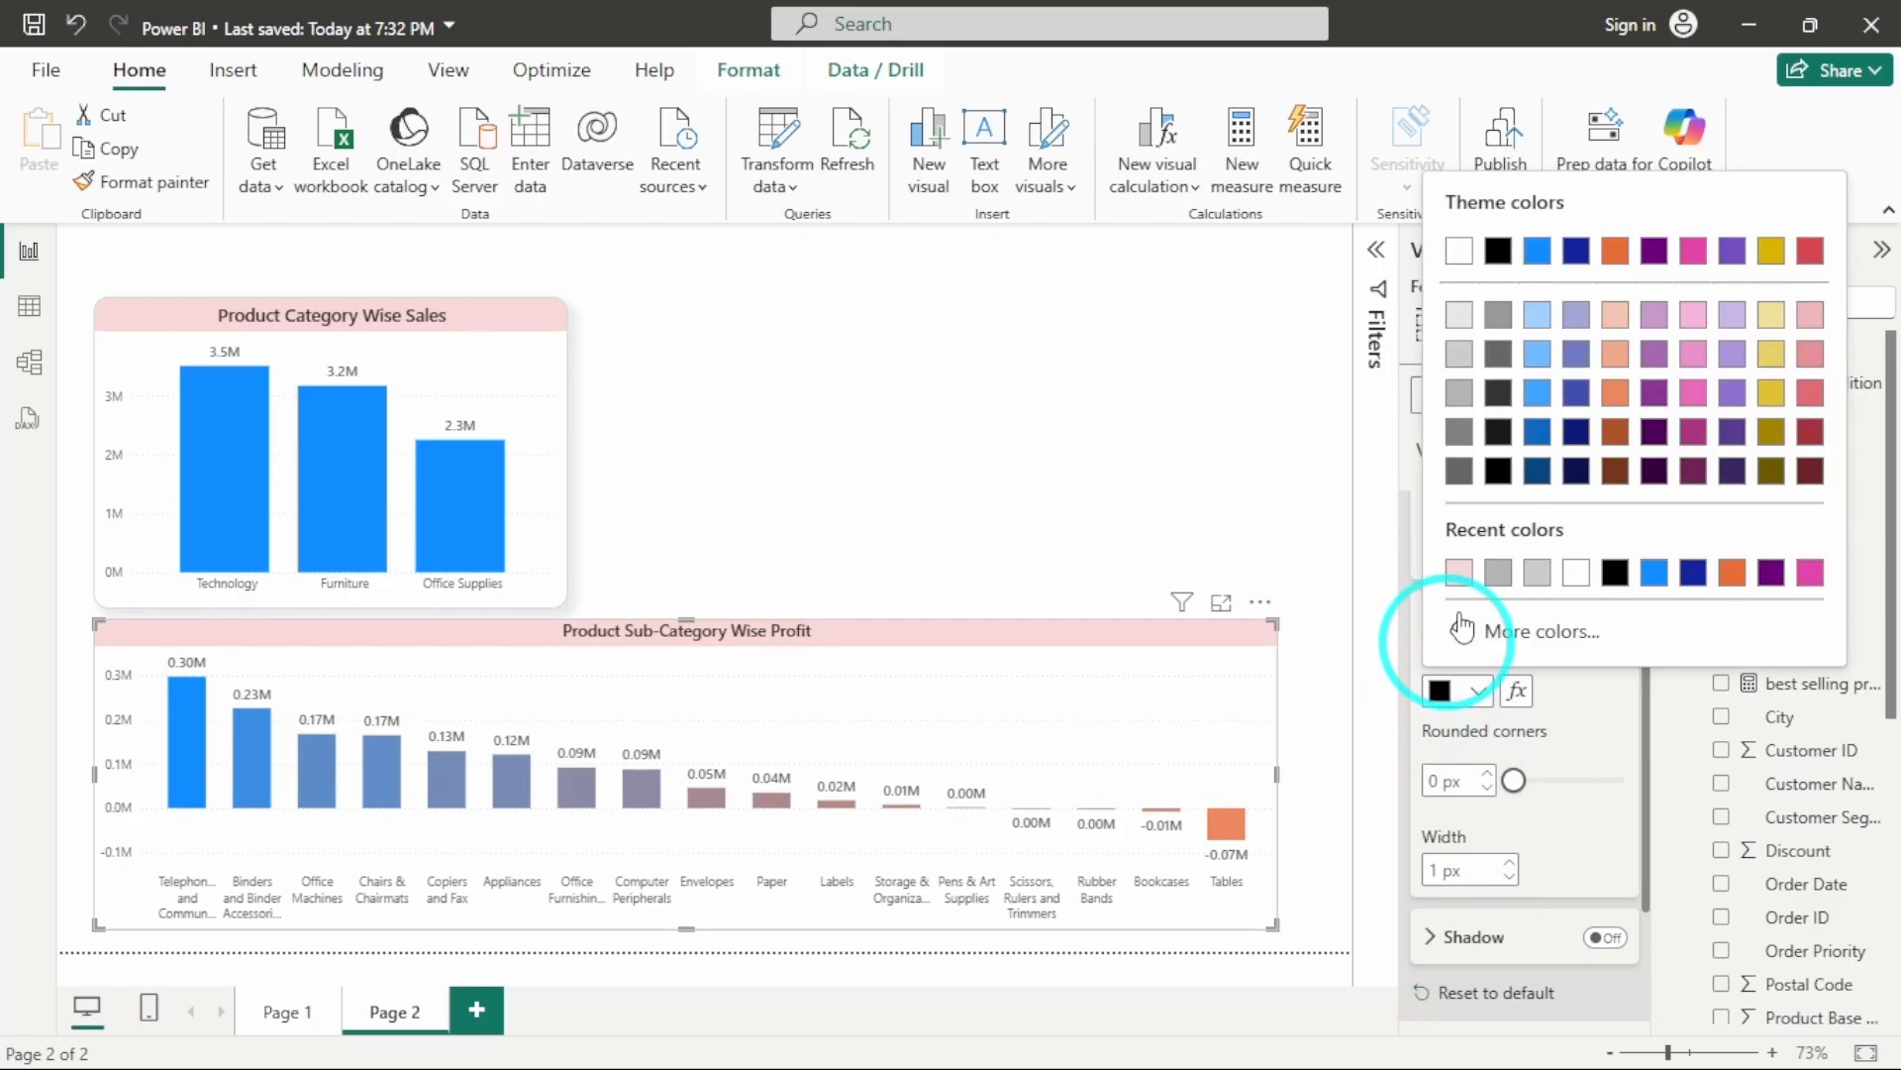
left_click(1459, 392)
Turn on the sub-category profit chart's shadow and give it the recently used gray color
scroll(1525, 764, "down", 2)
left_click(1604, 711)
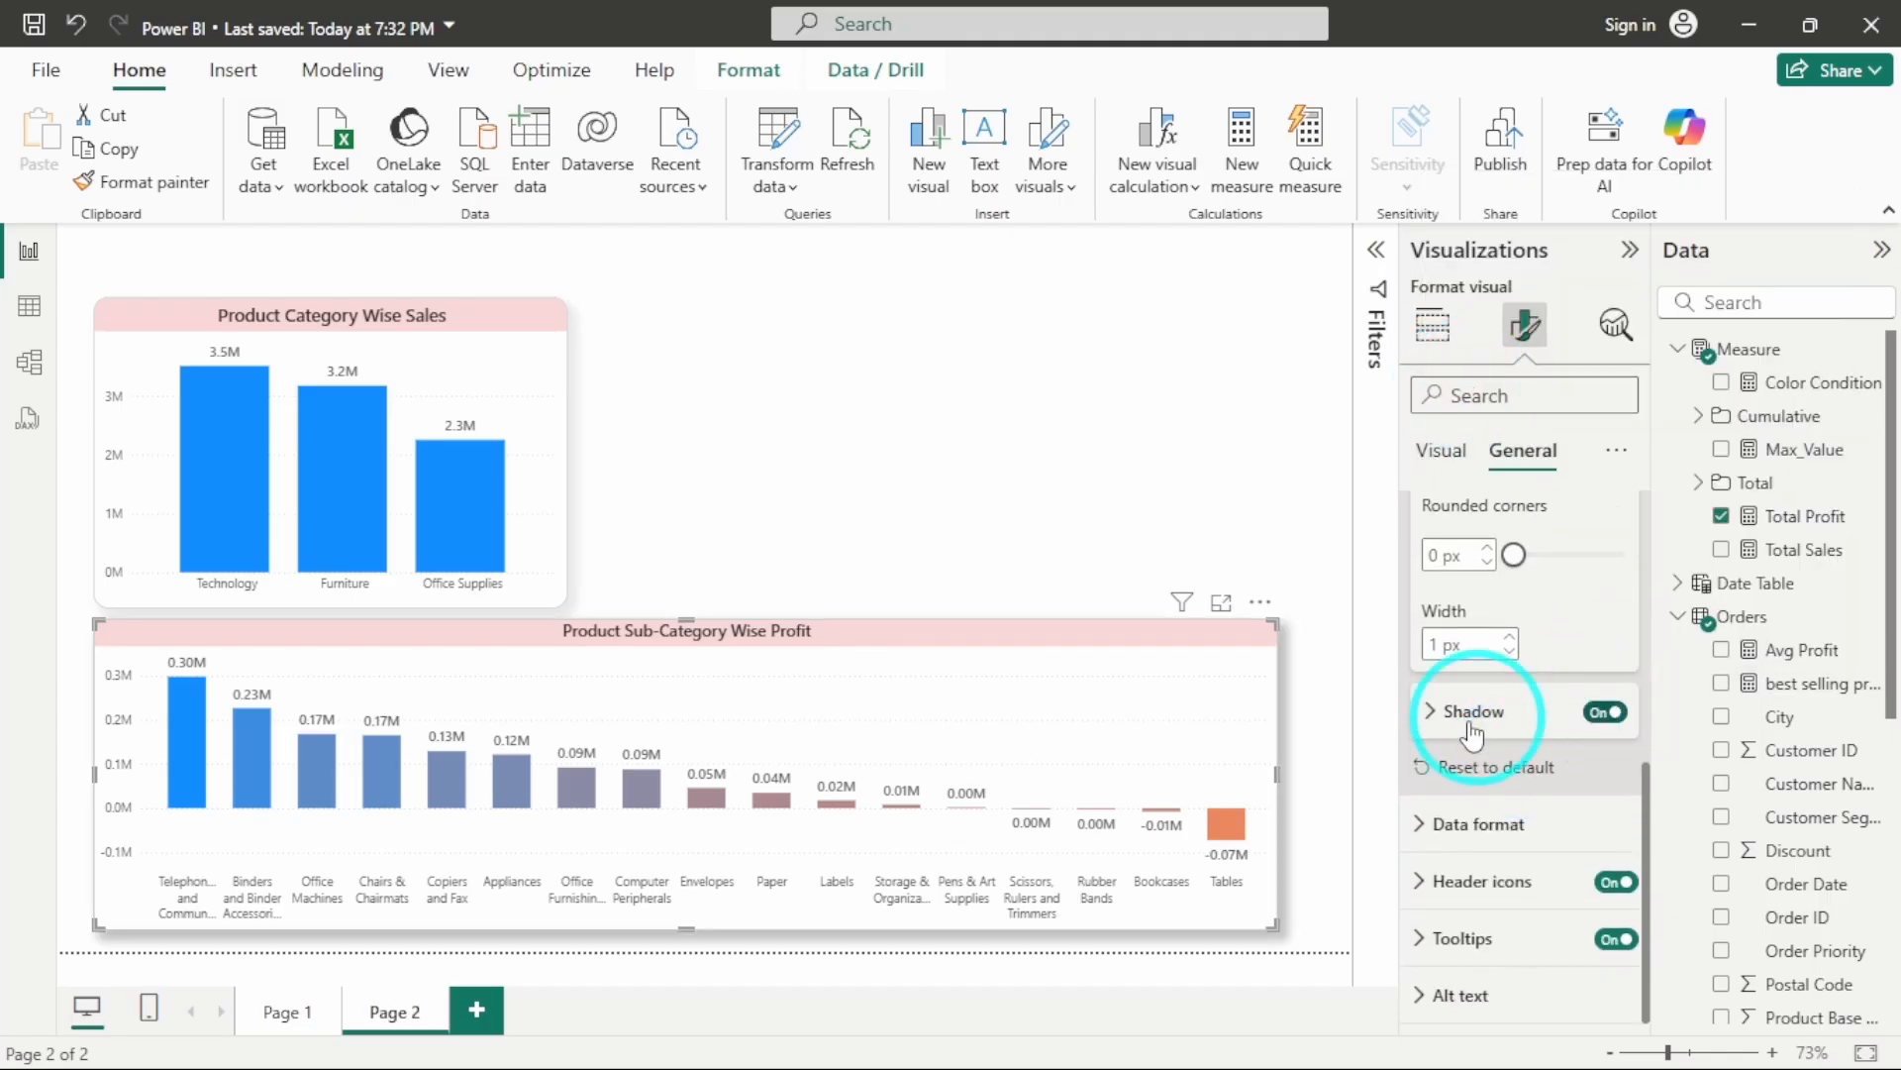
left_click(1475, 715)
left_click(1448, 785)
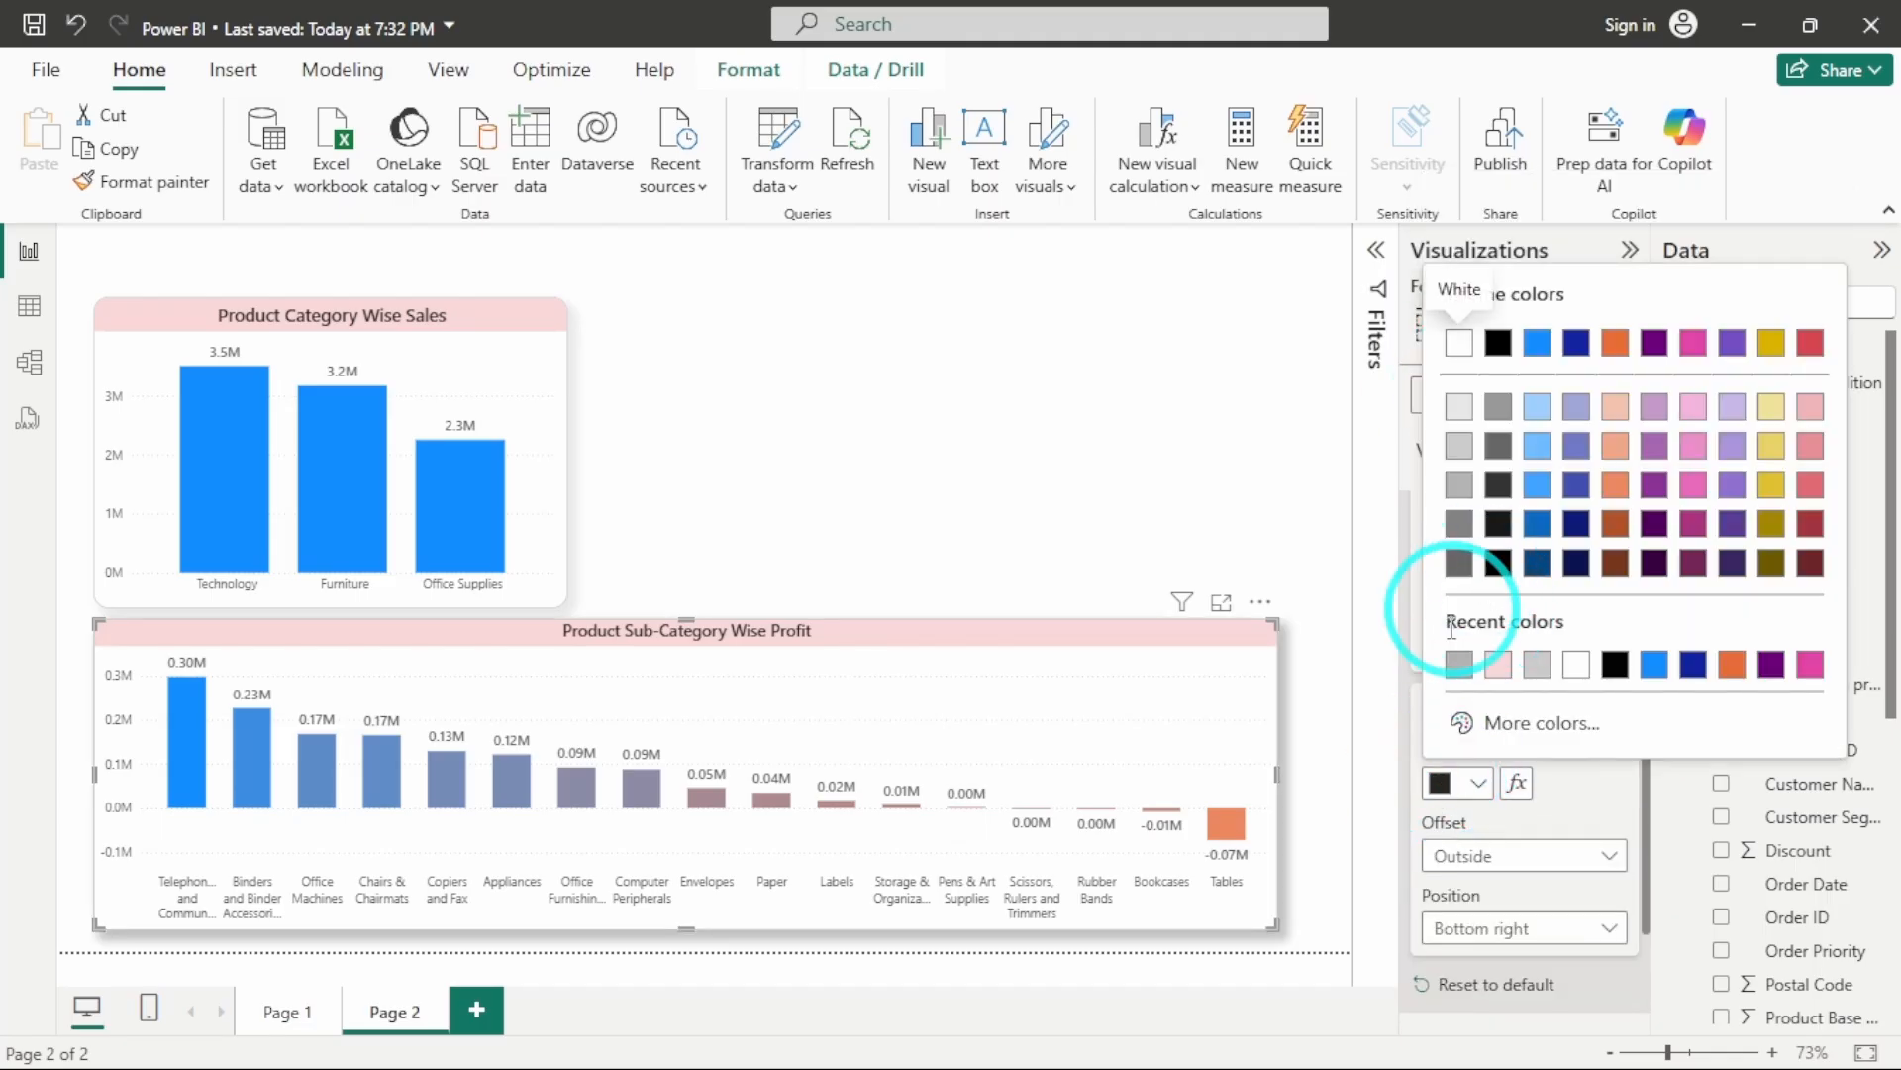
left_click(1454, 673)
Set the rounded corners of the sub-category profit chart's border to 12 px, and switch to Page 1
scroll(1445, 628, "up", 1)
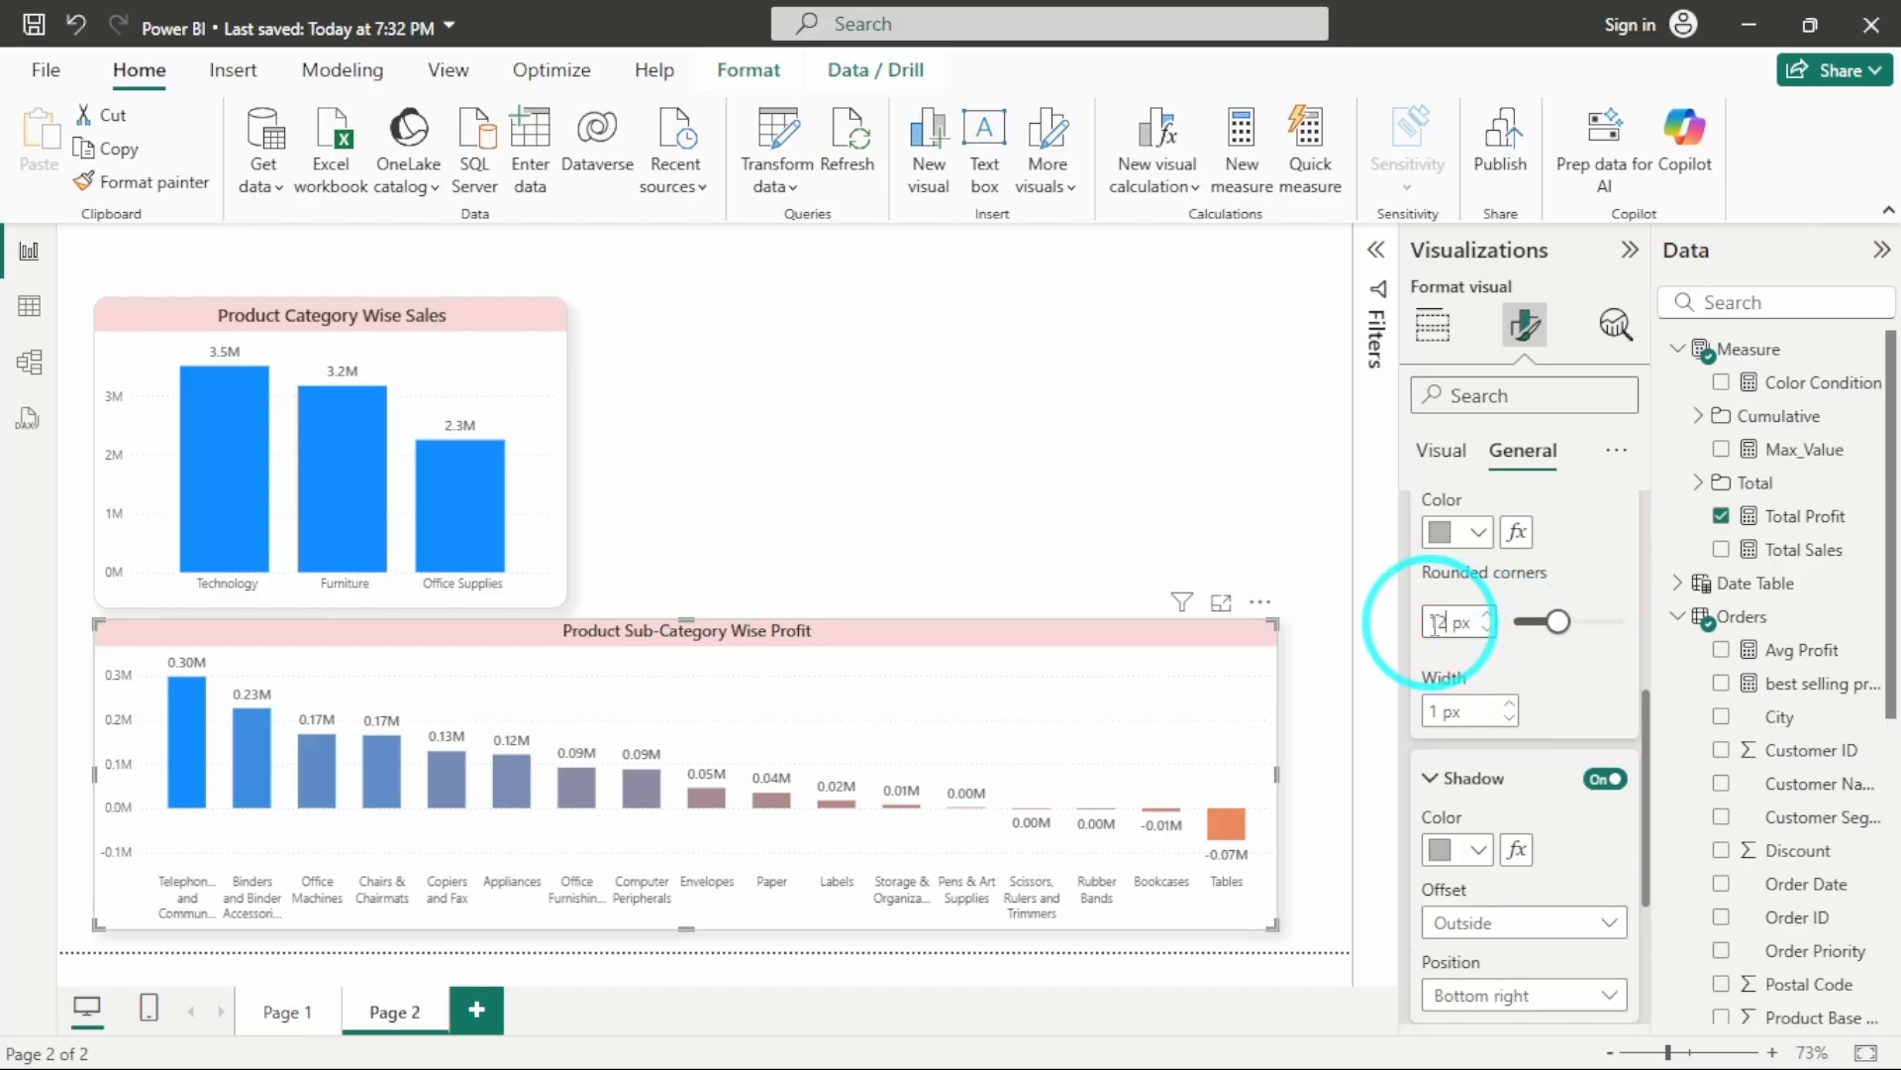
left_click(978, 436)
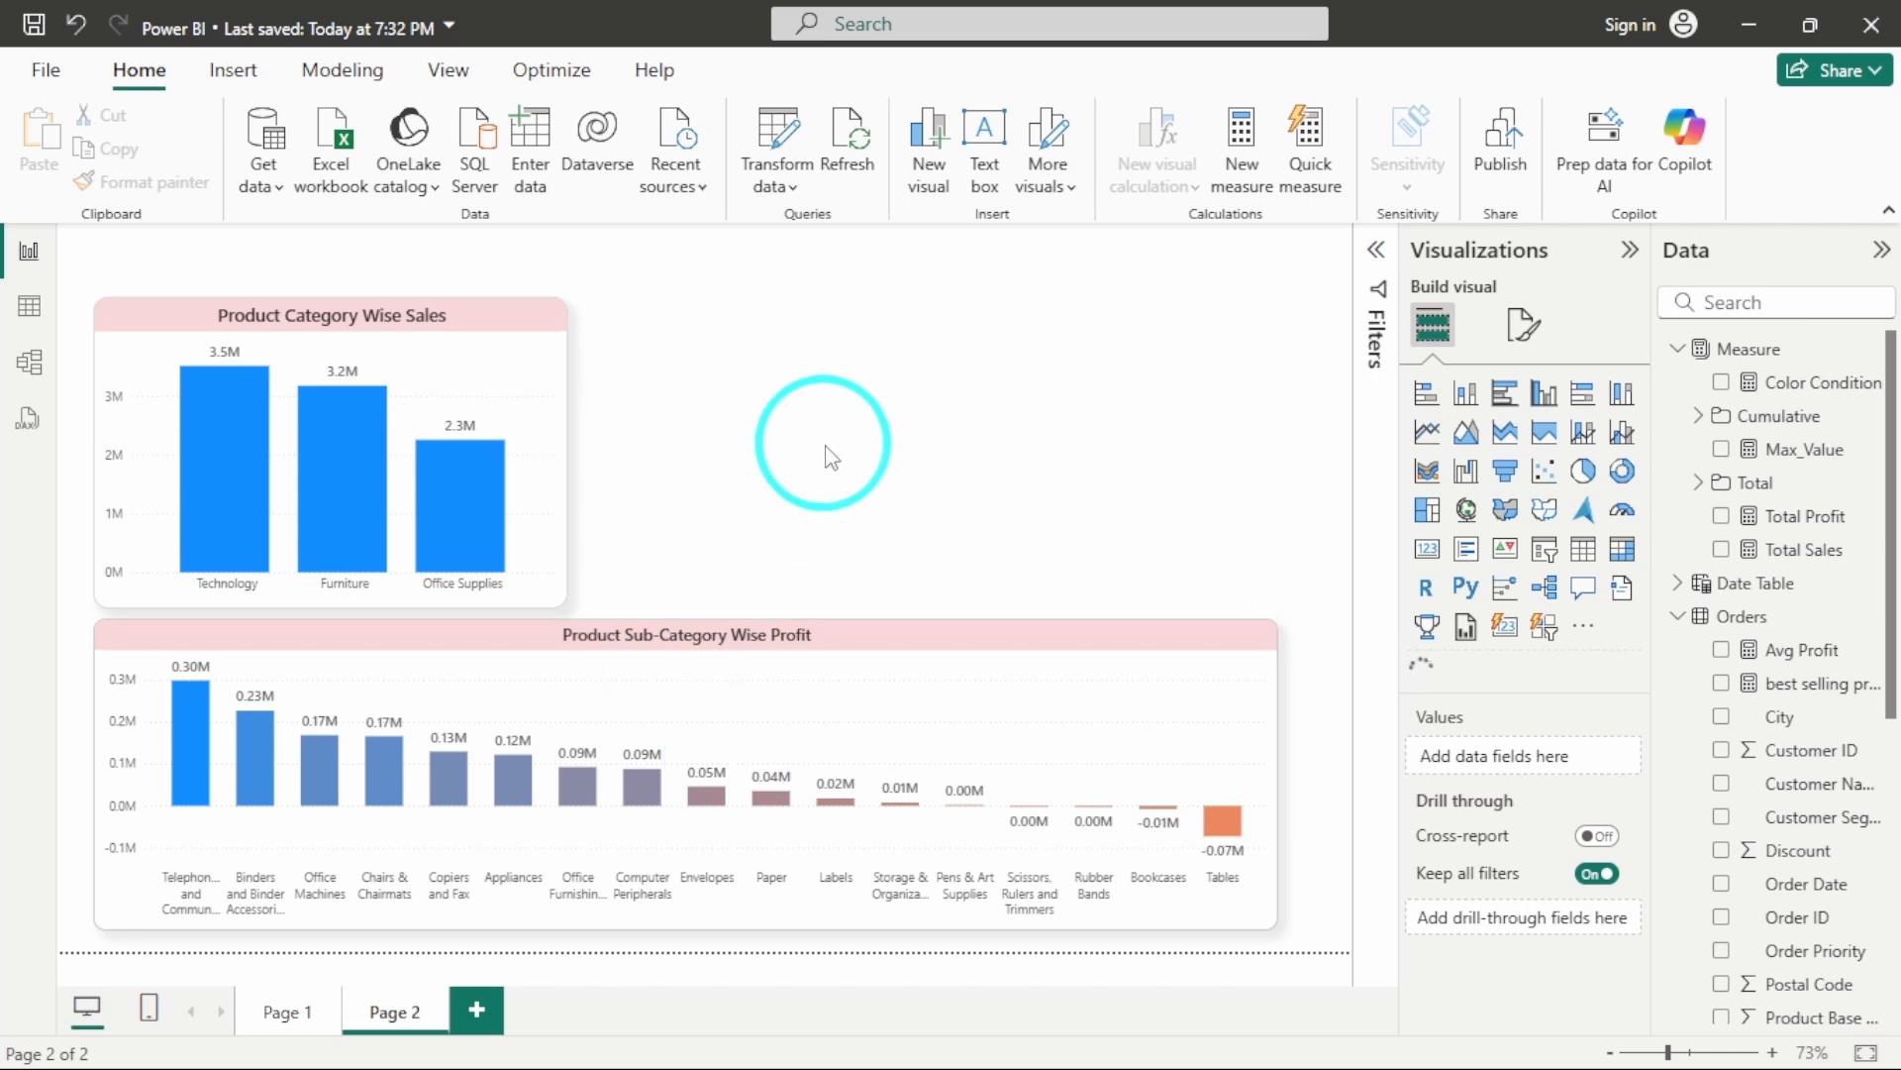
left_click(307, 1031)
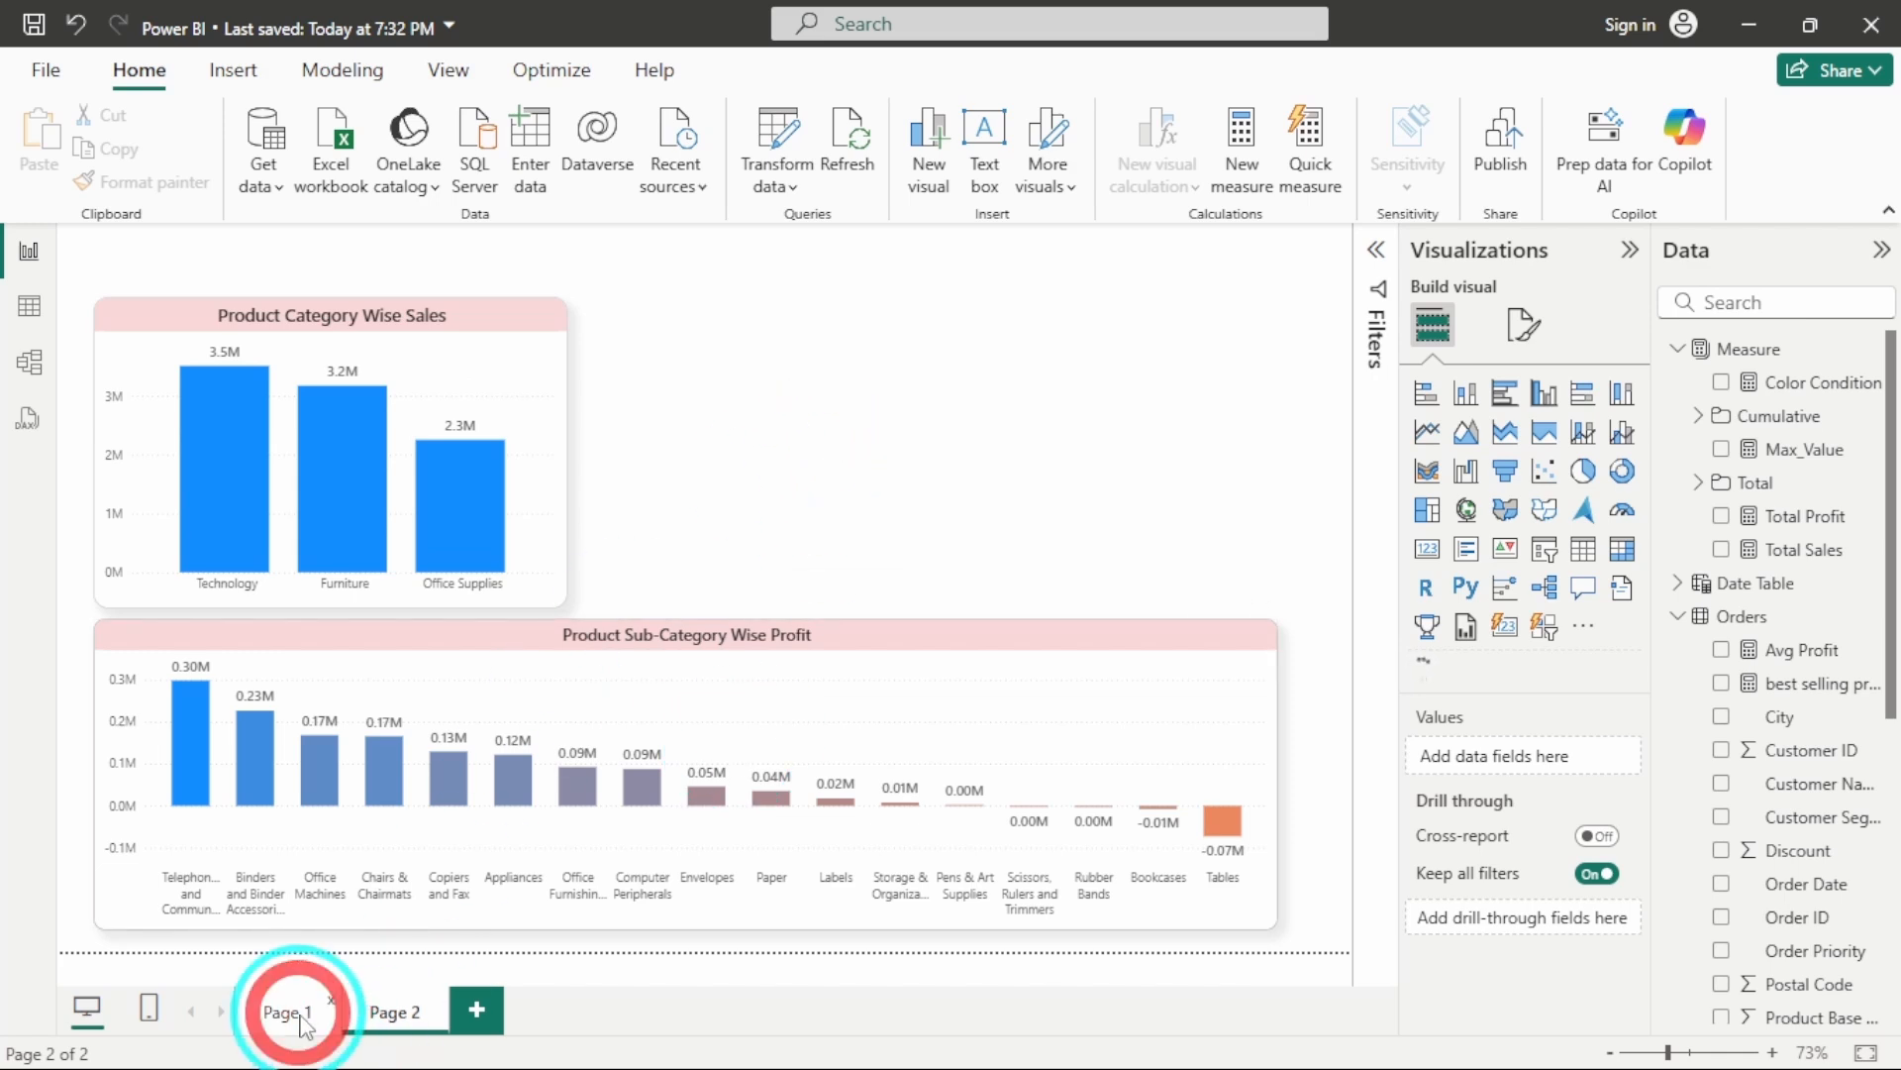